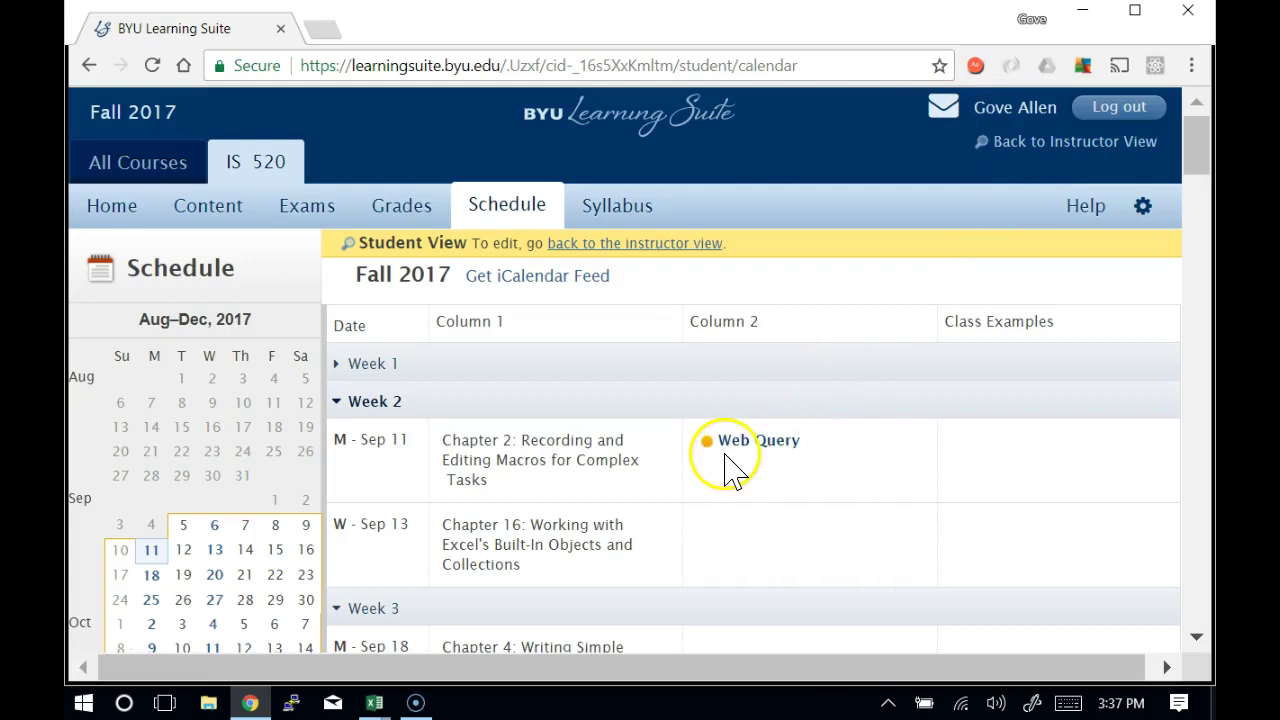
Open the Web Query assignment and load its MyEducator activity link in a new tab
left_click(750, 440)
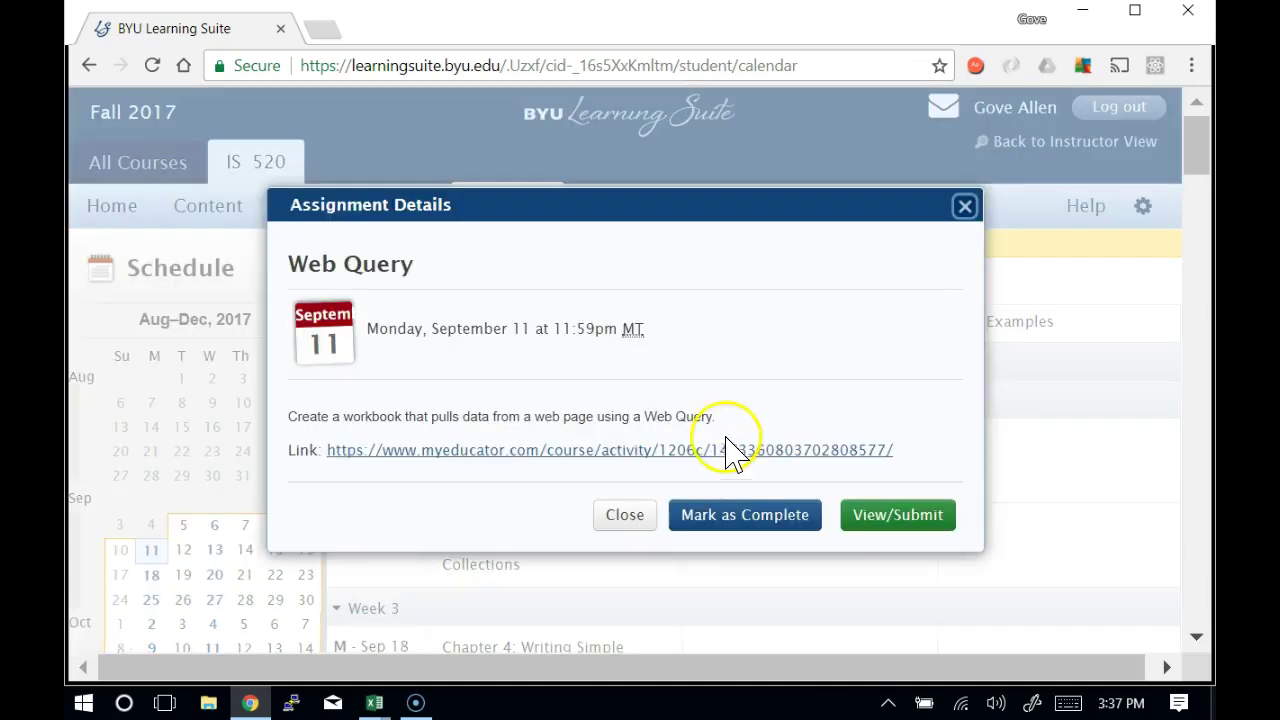
left_click(644, 458)
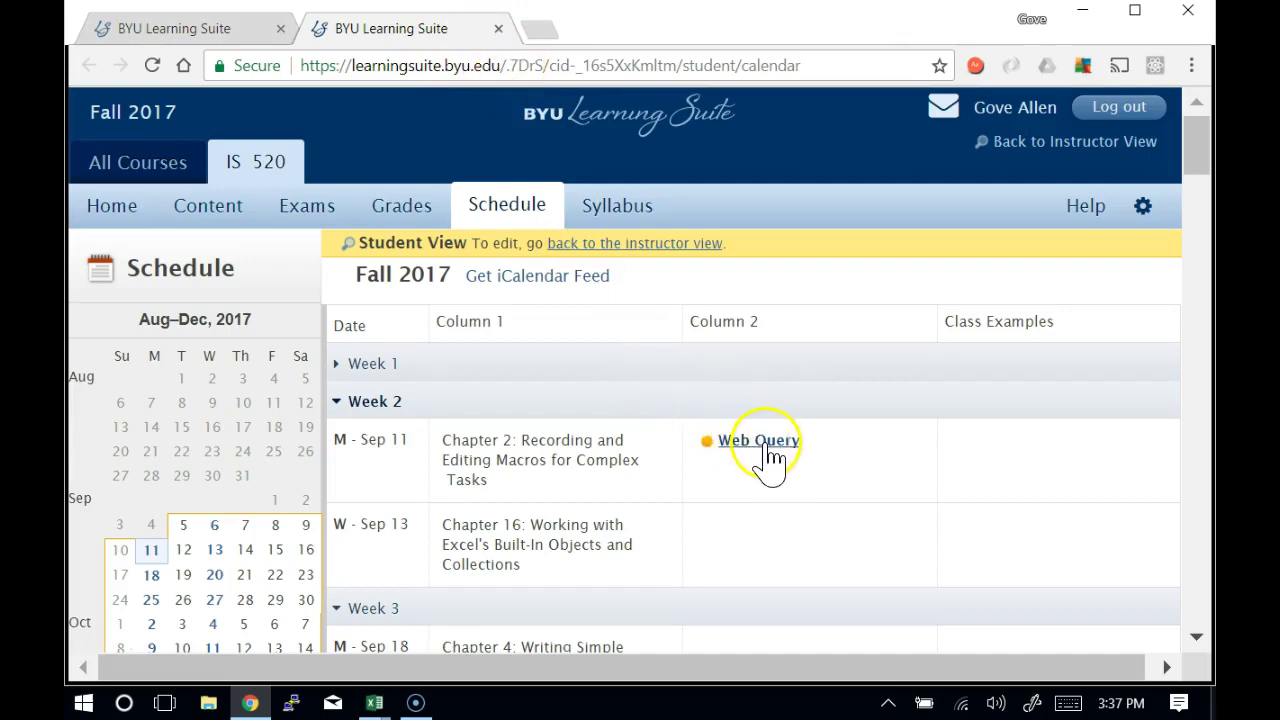
left_click(768, 455)
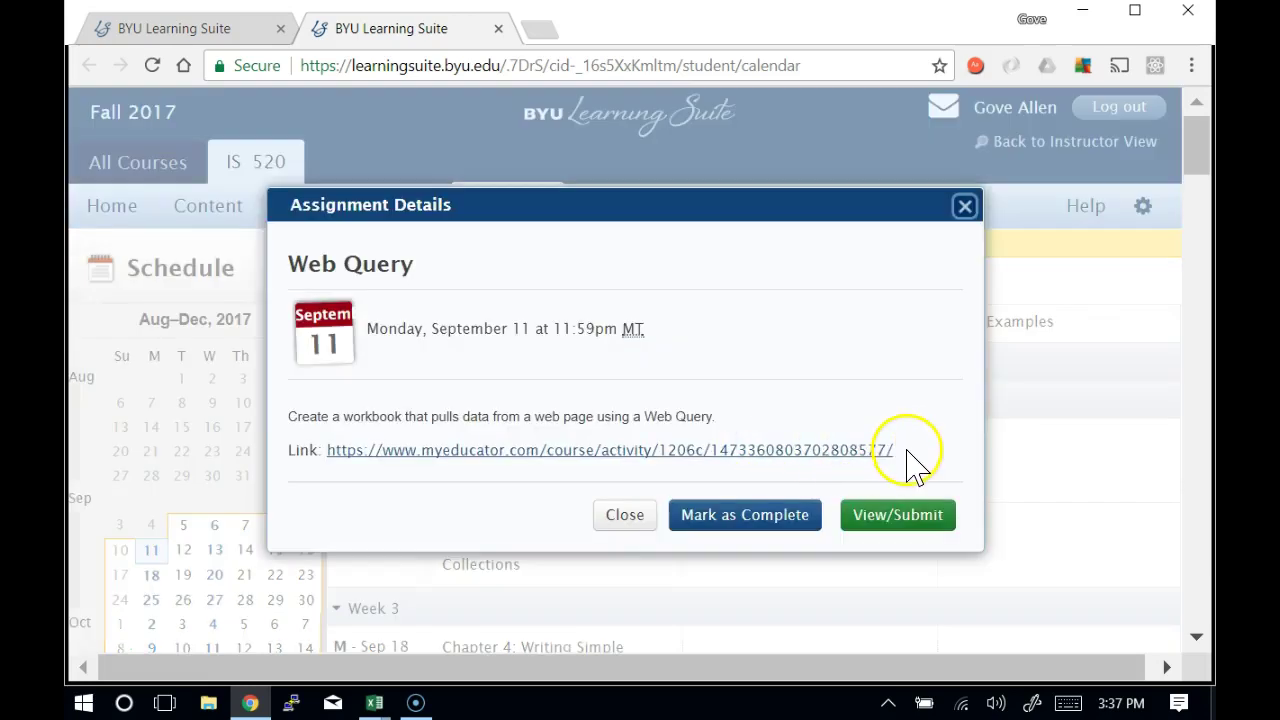
left_click_drag(658, 452, 586, 420)
left_click_drag(349, 506, 328, 452)
key("ctrl+c")
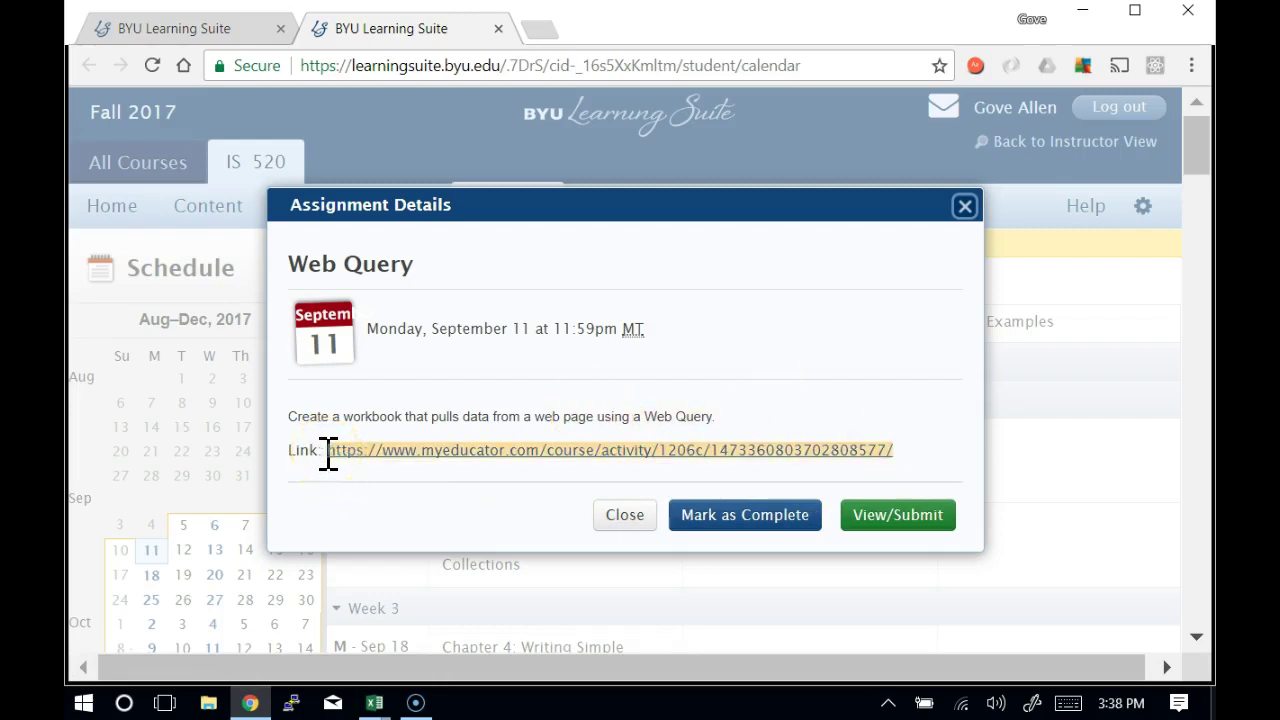
left_click_drag(328, 452, 672, 78)
key("Return")
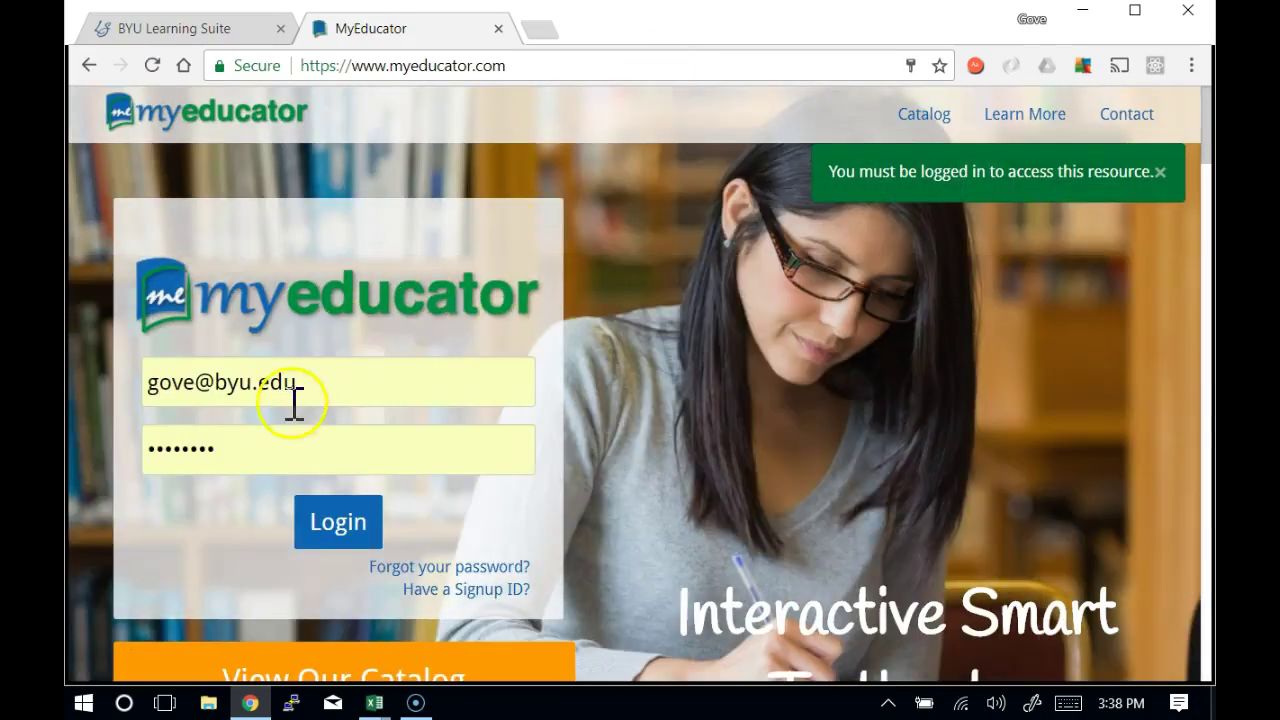
Log in to MyEducator and load the Create A Web Query activity page
left_click(355, 526)
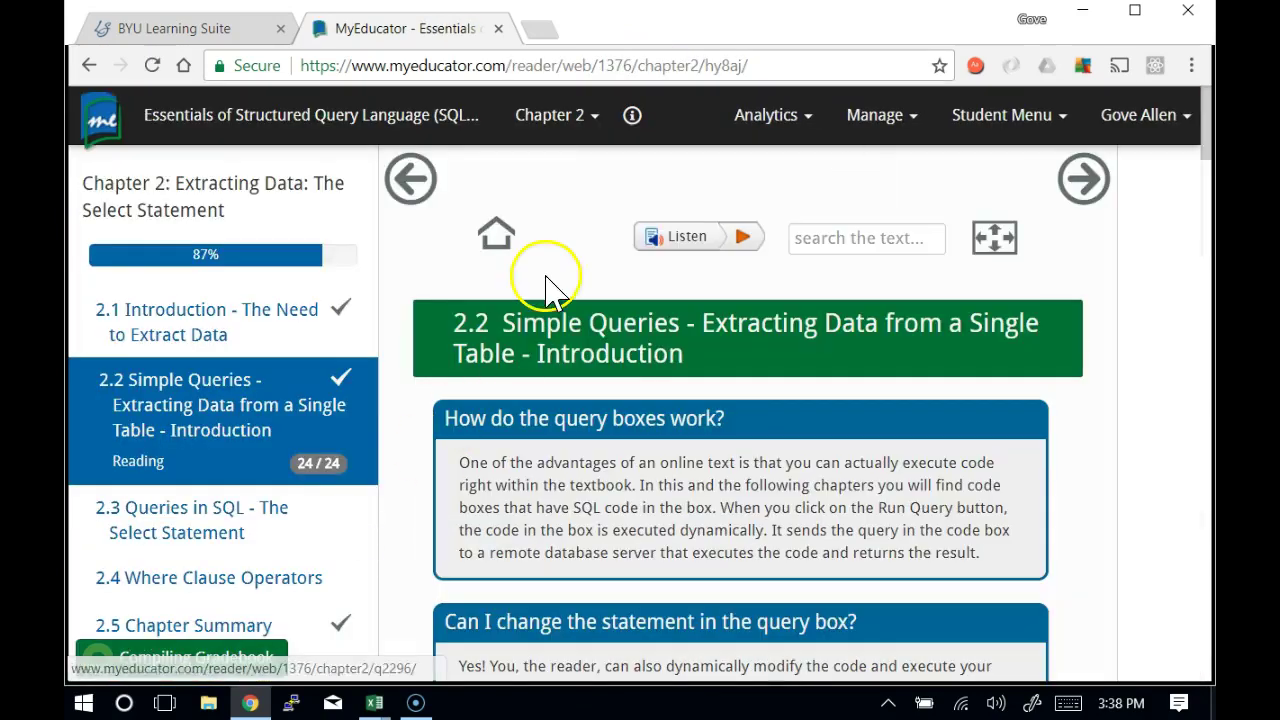
left_click(793, 62)
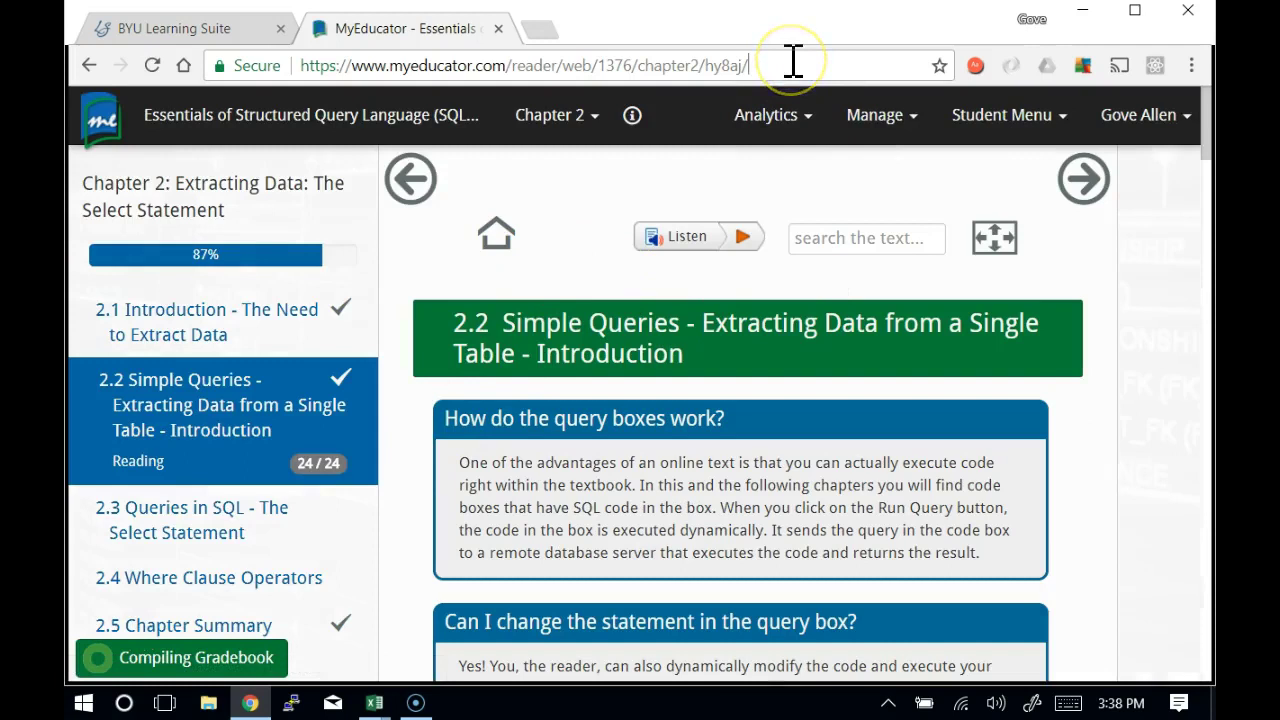
key("ctrl+v")
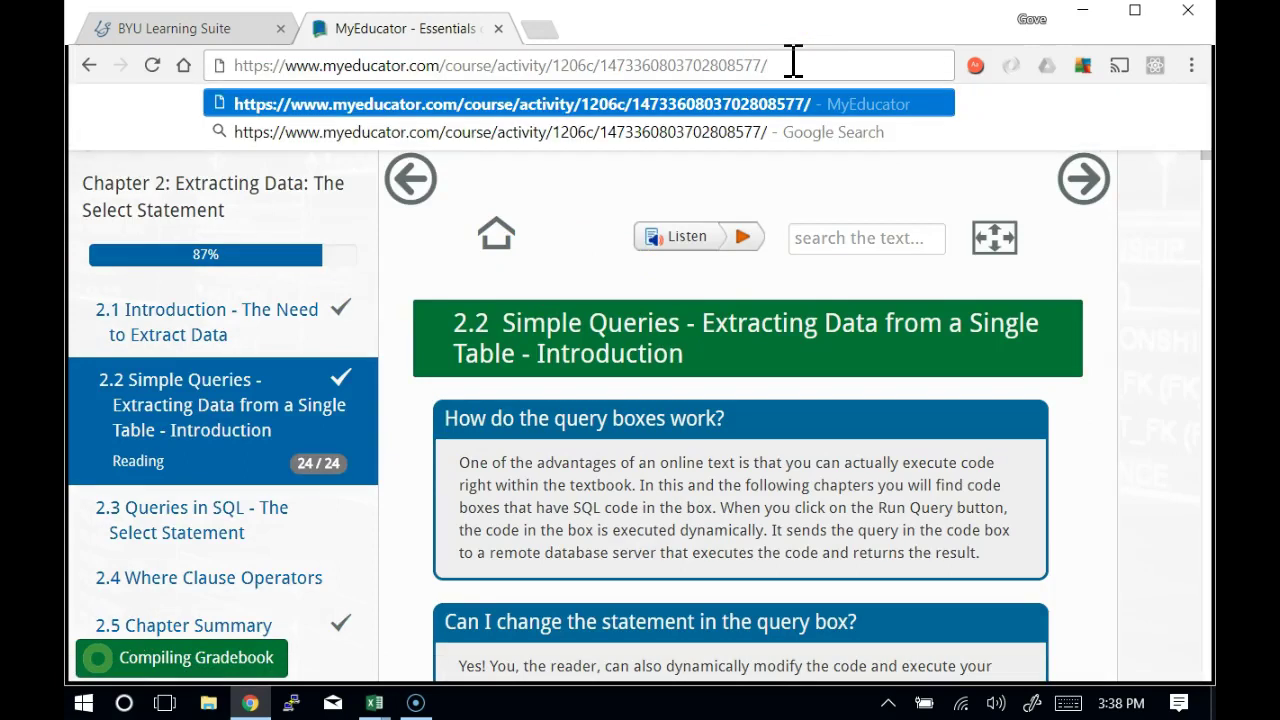
key("Return")
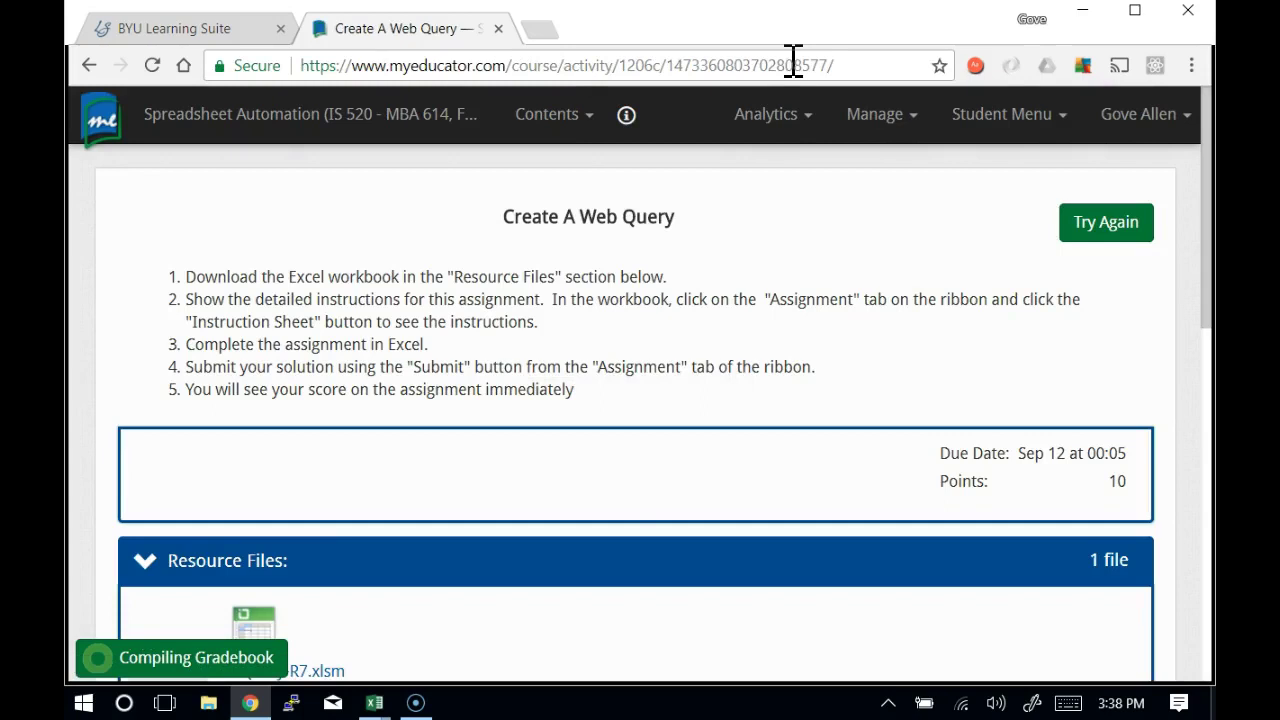
Download the CreateWebQuery-R7.xlsm resource file and open it in Excel
left_click_drag(1208, 118, 1195, 214)
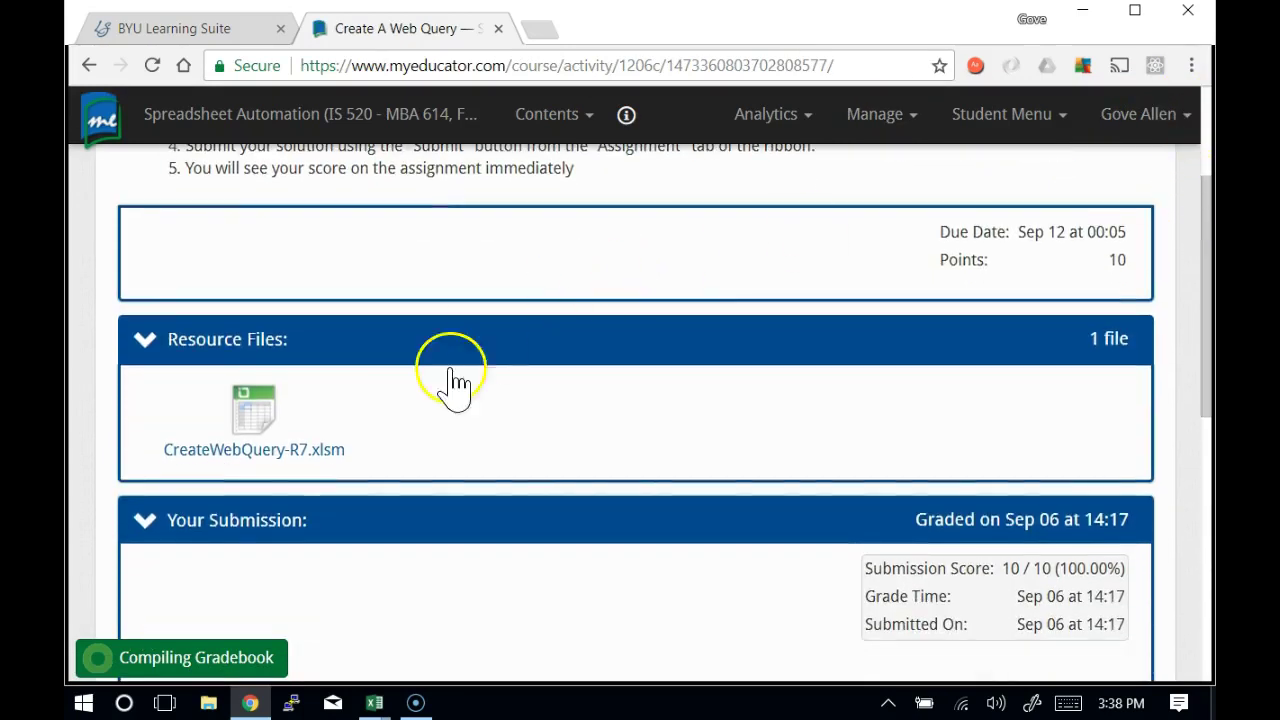
left_click(255, 466)
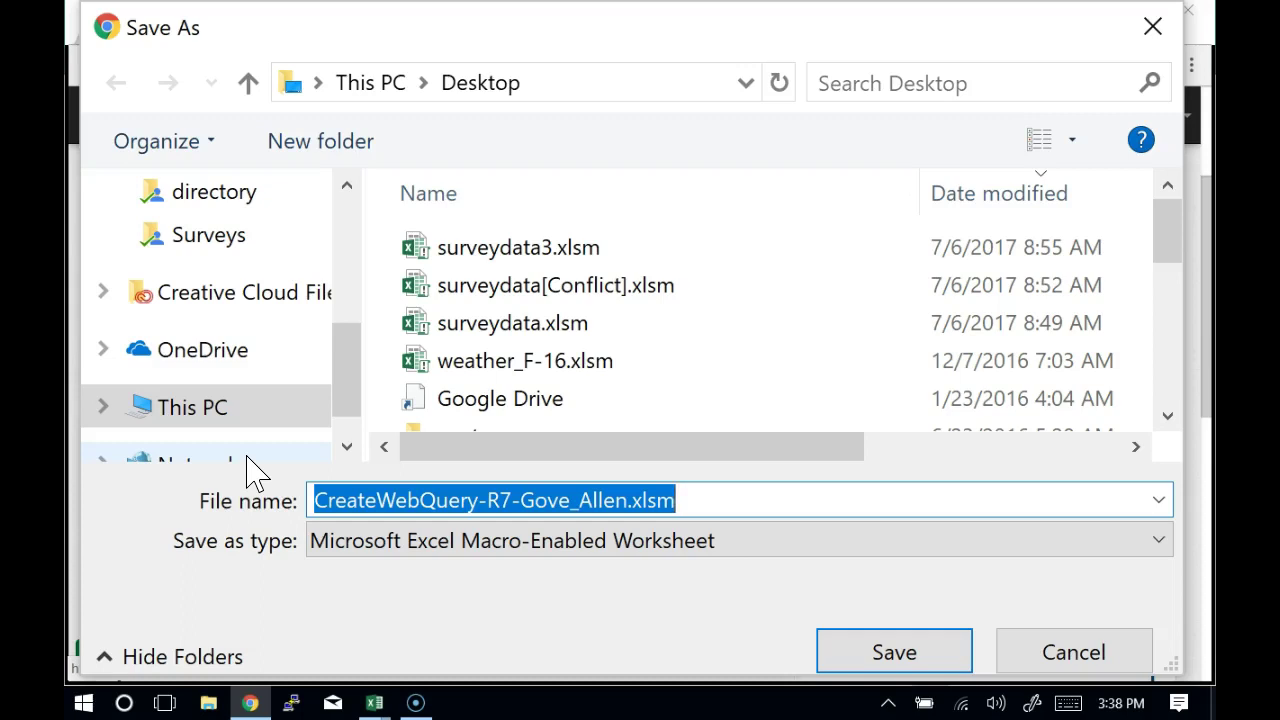
key("Return")
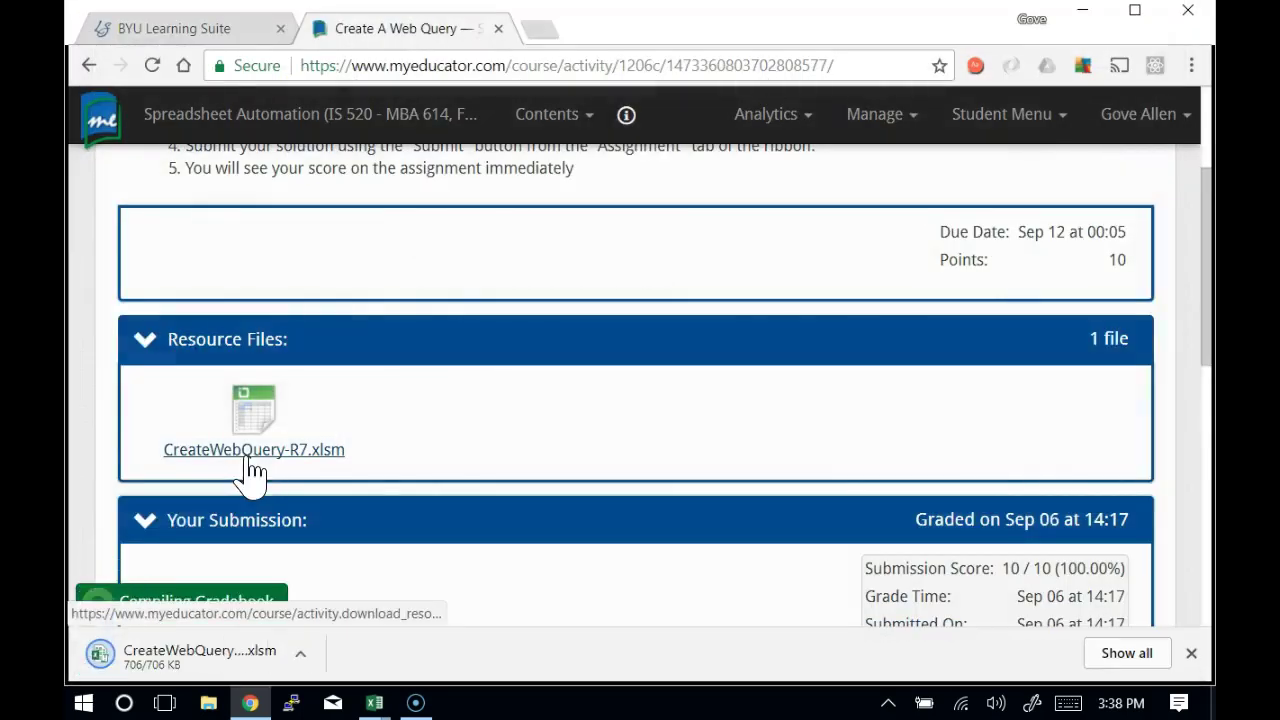
left_click(242, 672)
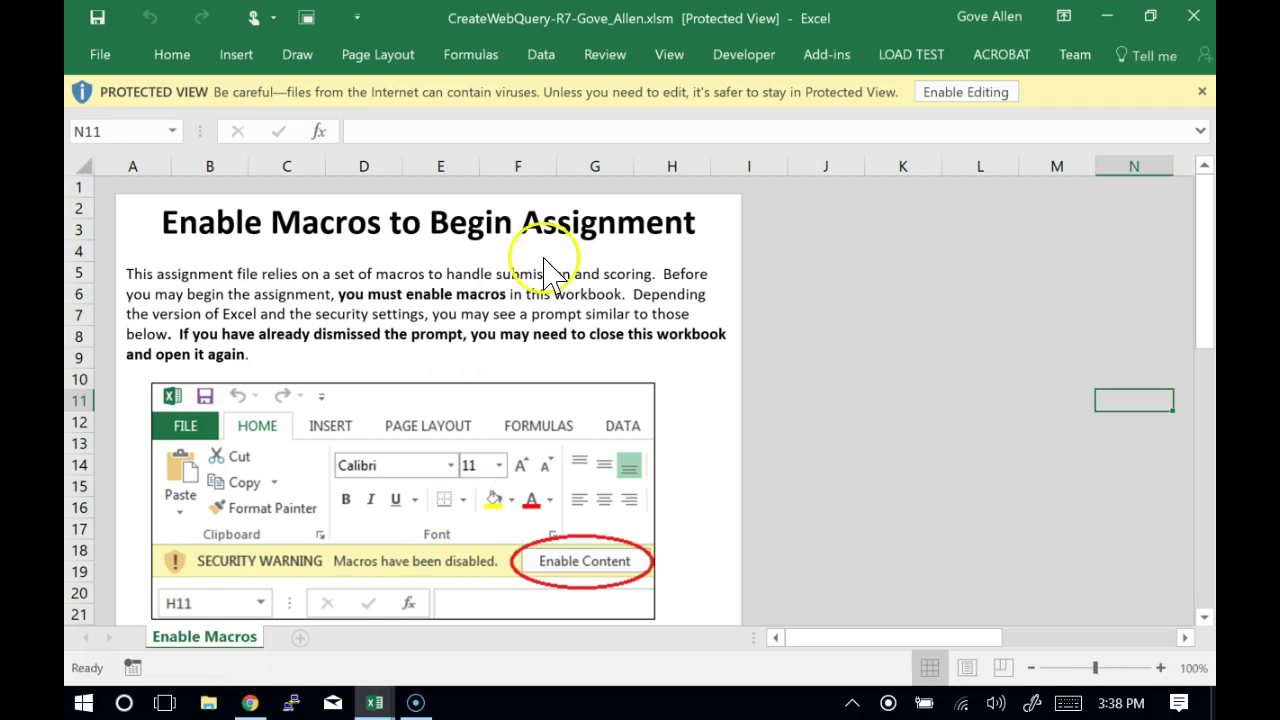
Enable editing on the workbook and open the Instruction Sheet from the Assignment tab
left_click(953, 87)
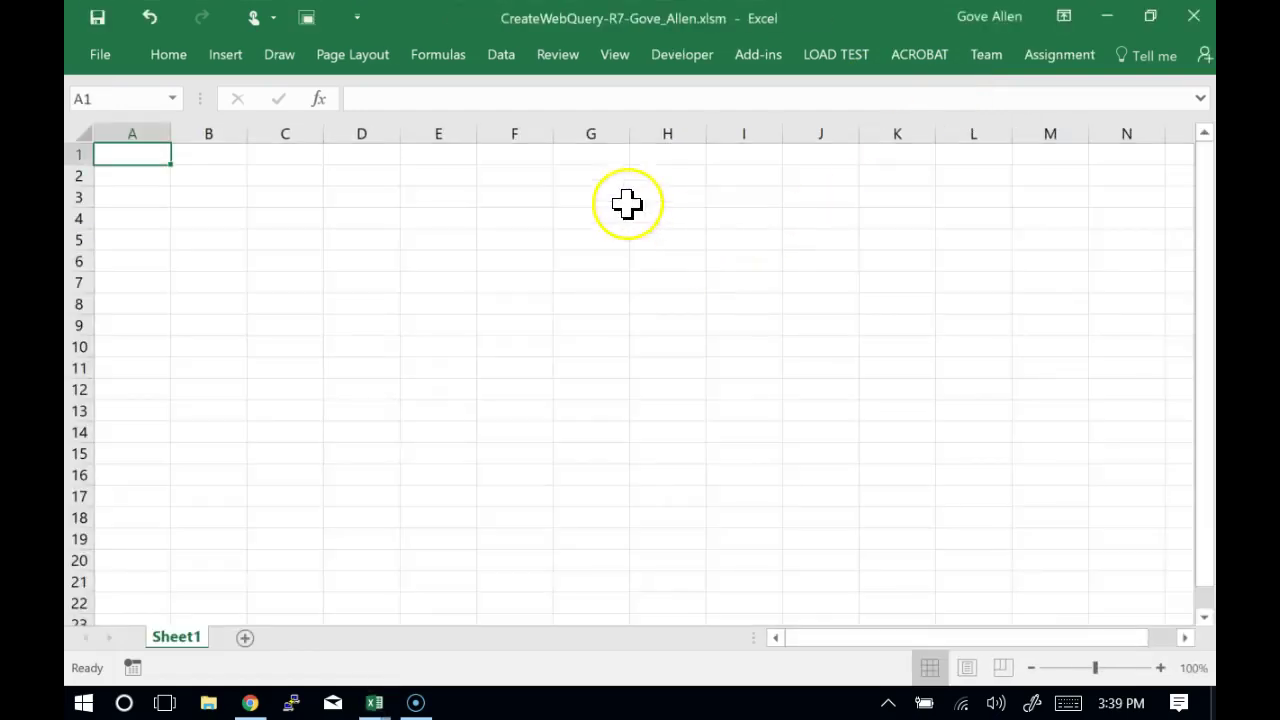
left_click(1060, 55)
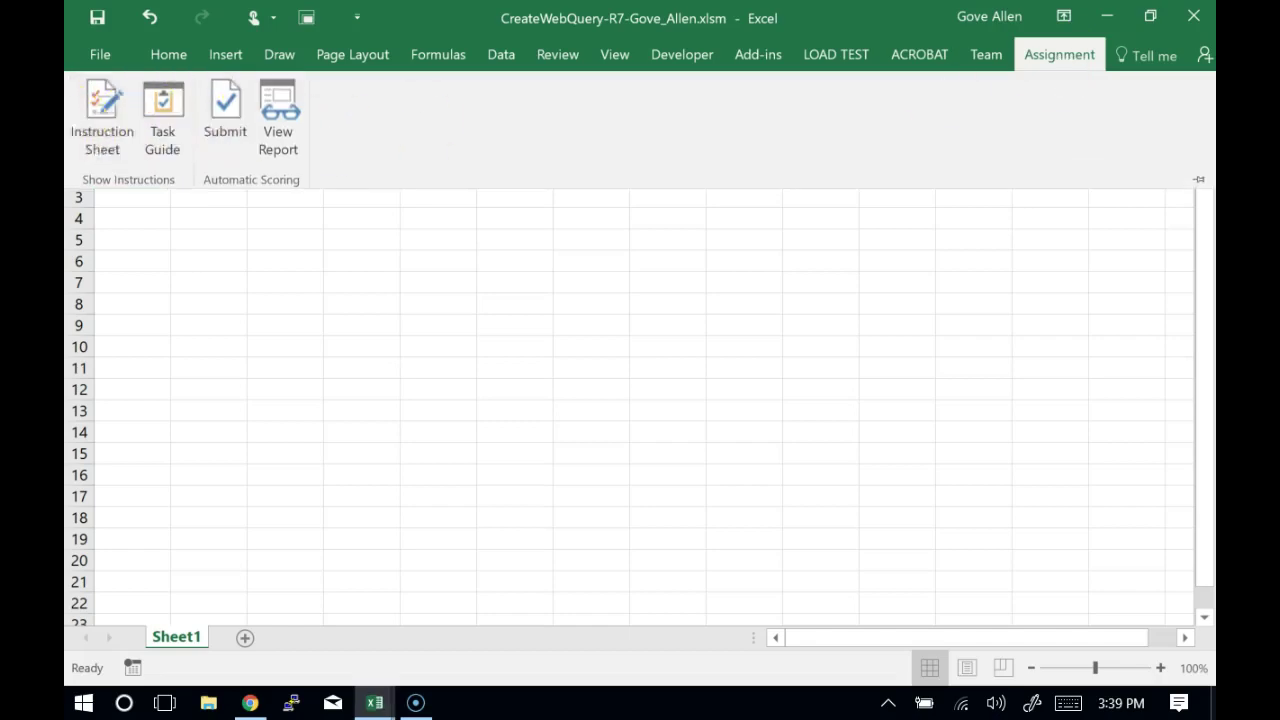
left_click(110, 140)
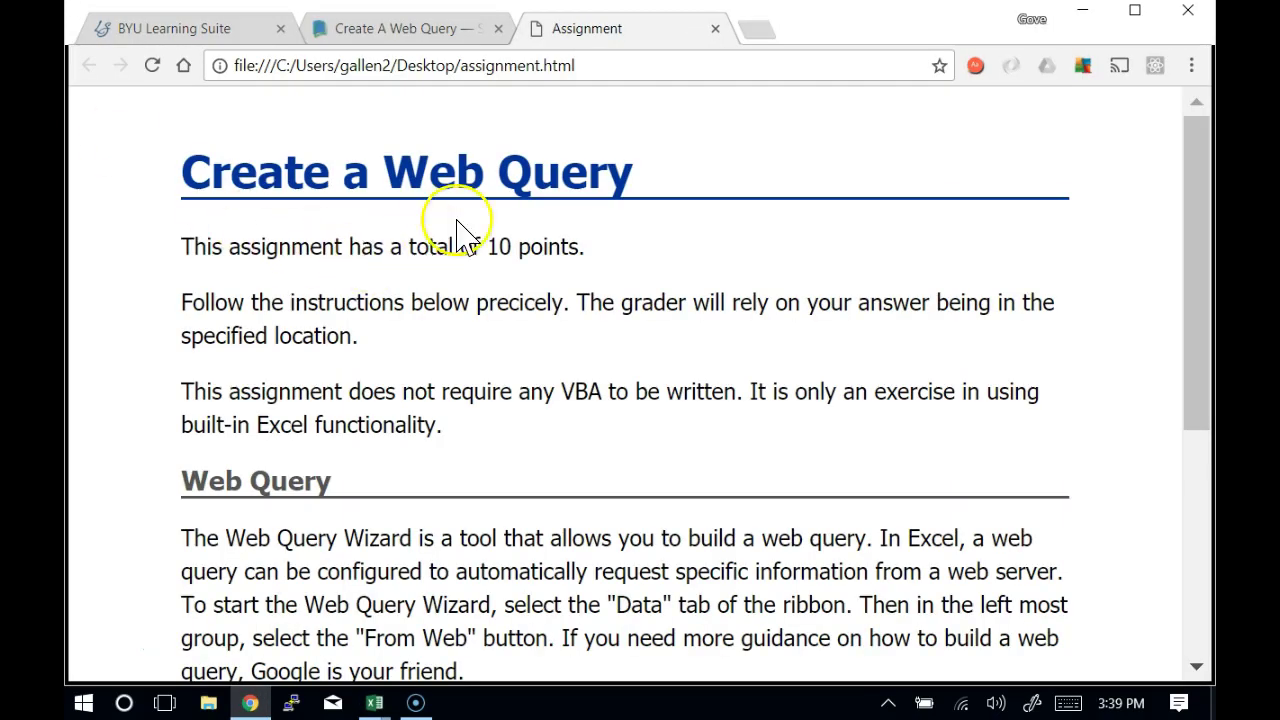
Read down to Task 1: a founding-fathers quote into A1:A5 on a sheet named Quotes
scroll(457, 223, "down", 1)
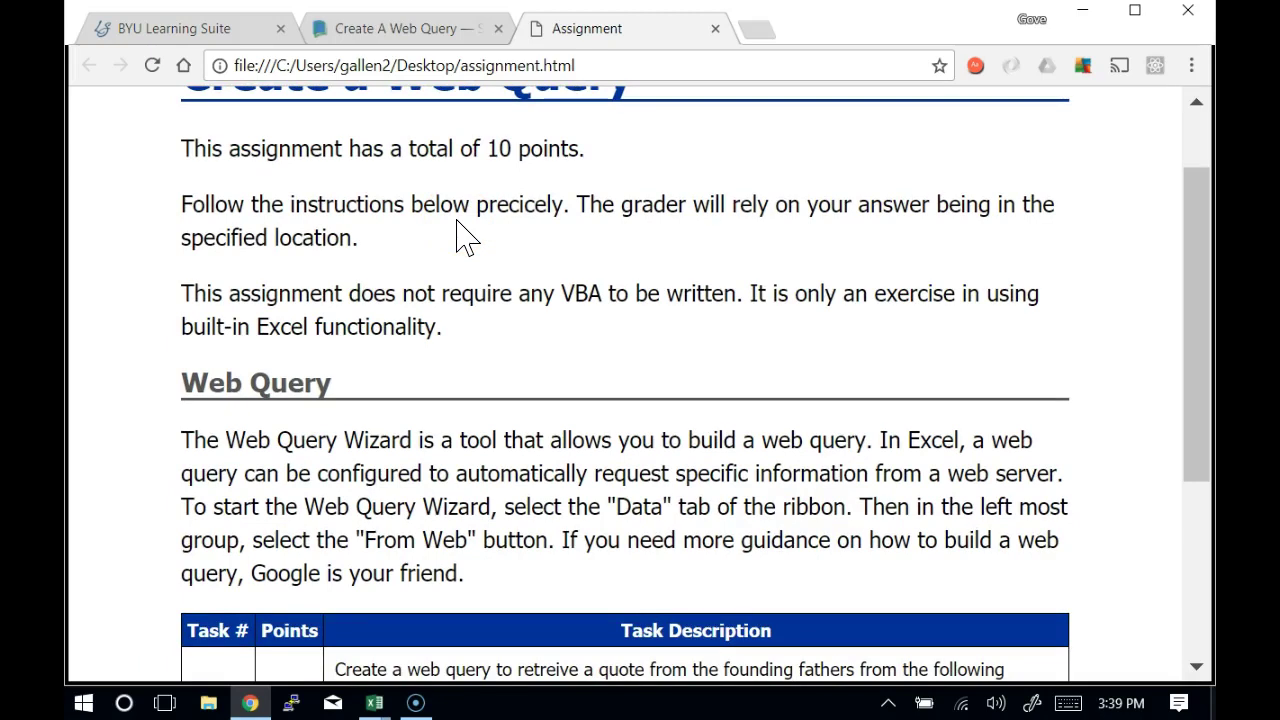
scroll(460, 237, "down", 2)
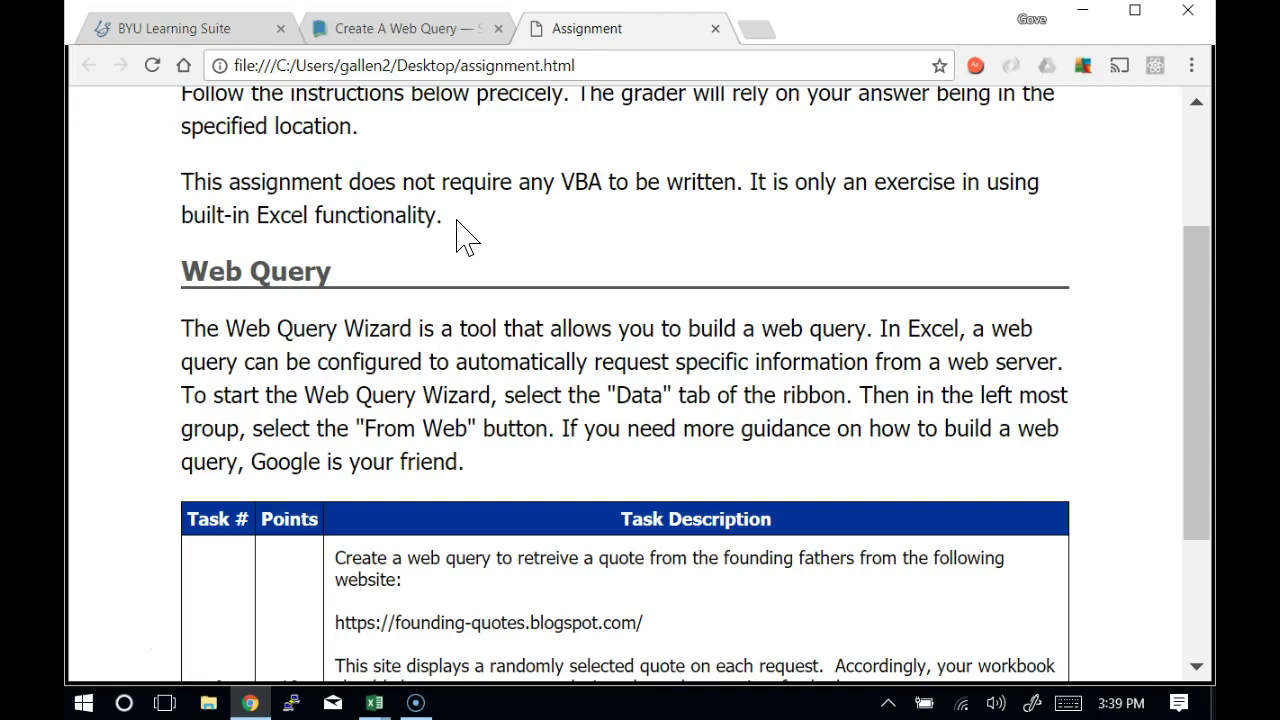
scroll(460, 237, "down", 3)
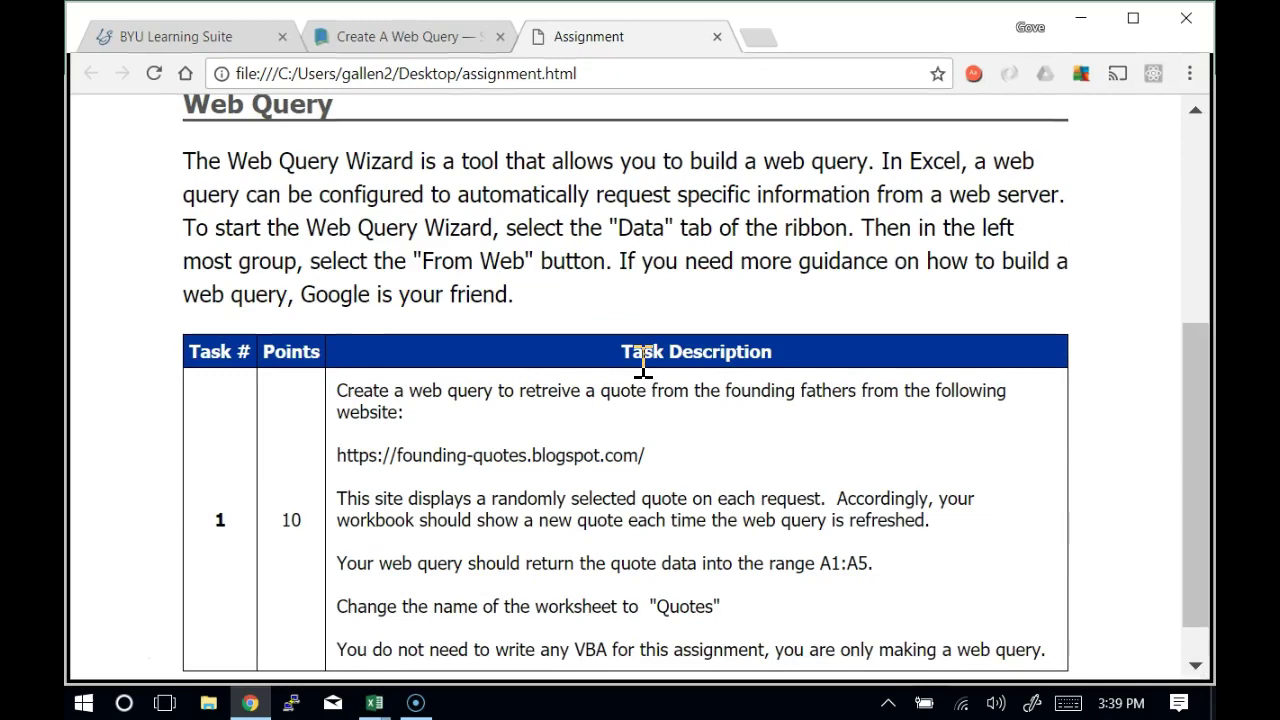
left_click_drag(1186, 400, 1204, 495)
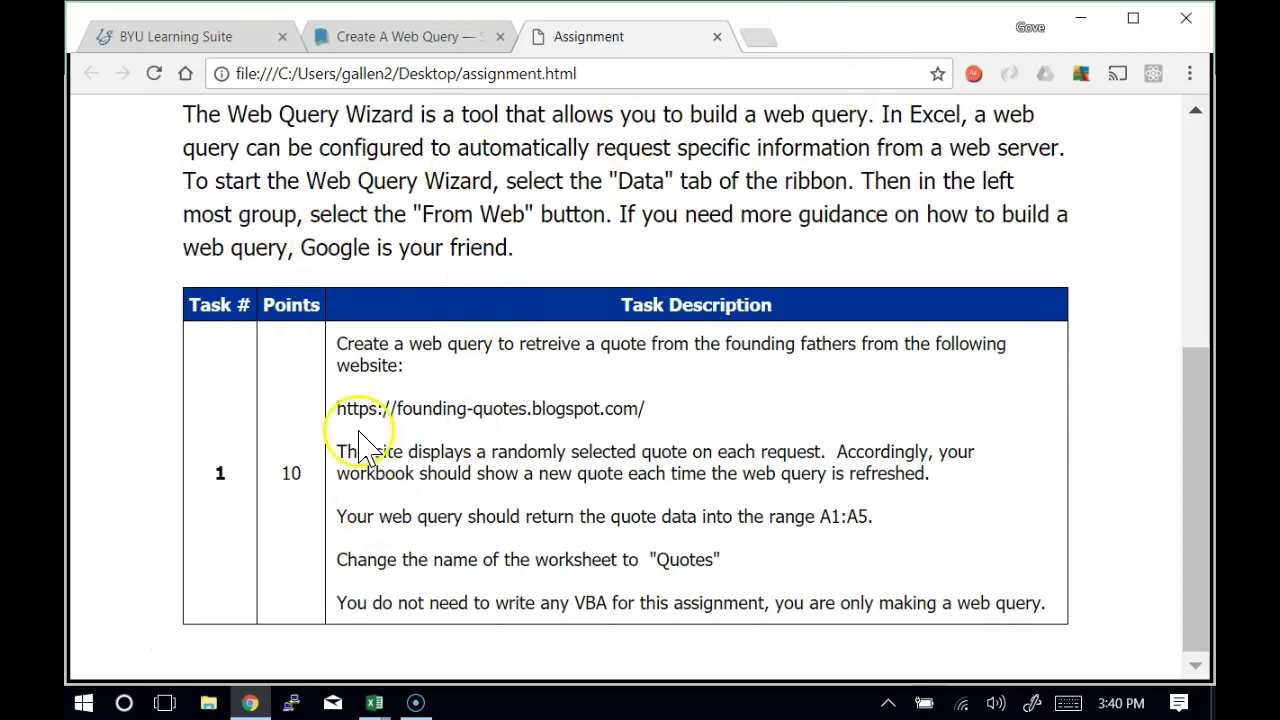
left_click(375, 700)
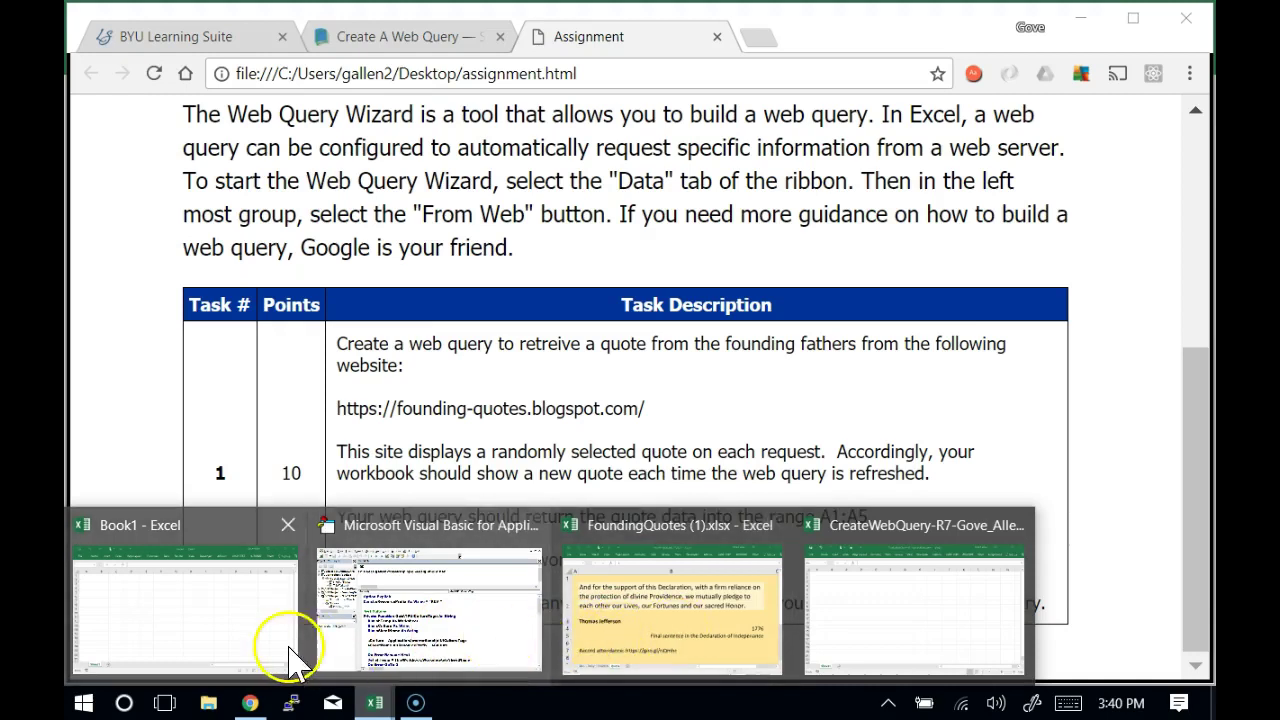
Start a new web query from the Data tab, then cancel it without importing anything
left_click(845, 612)
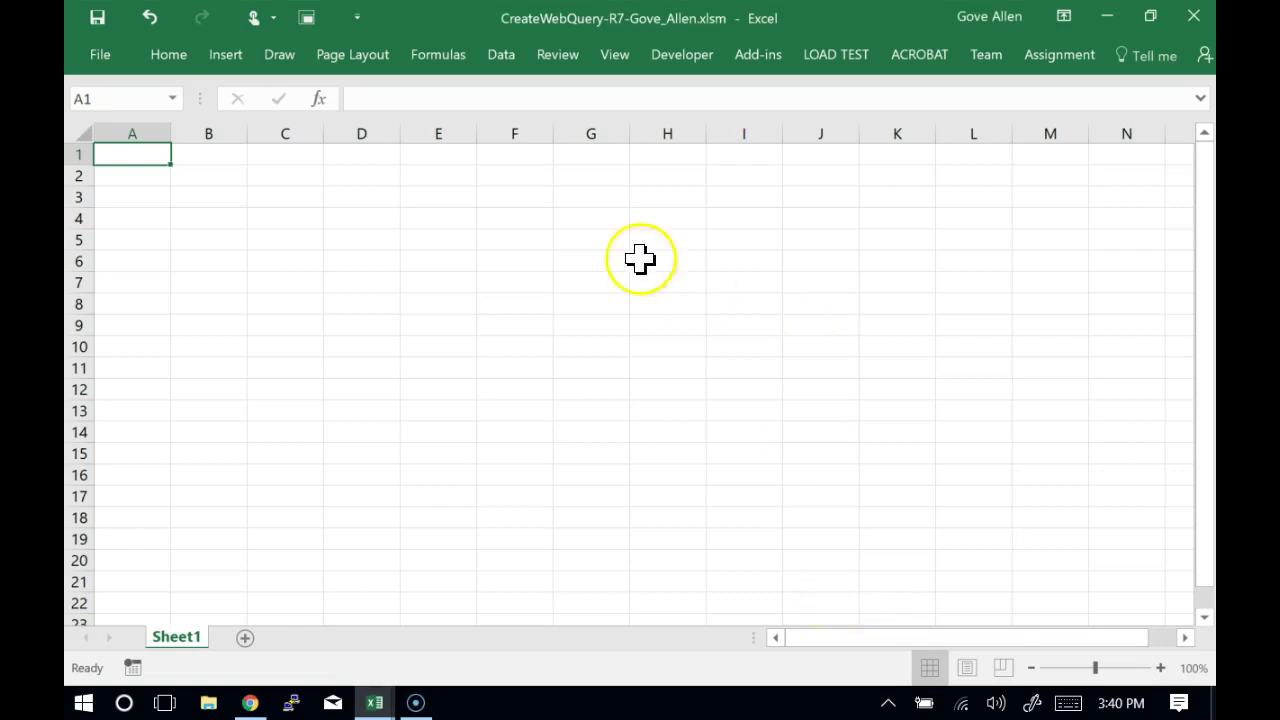
left_click(506, 64)
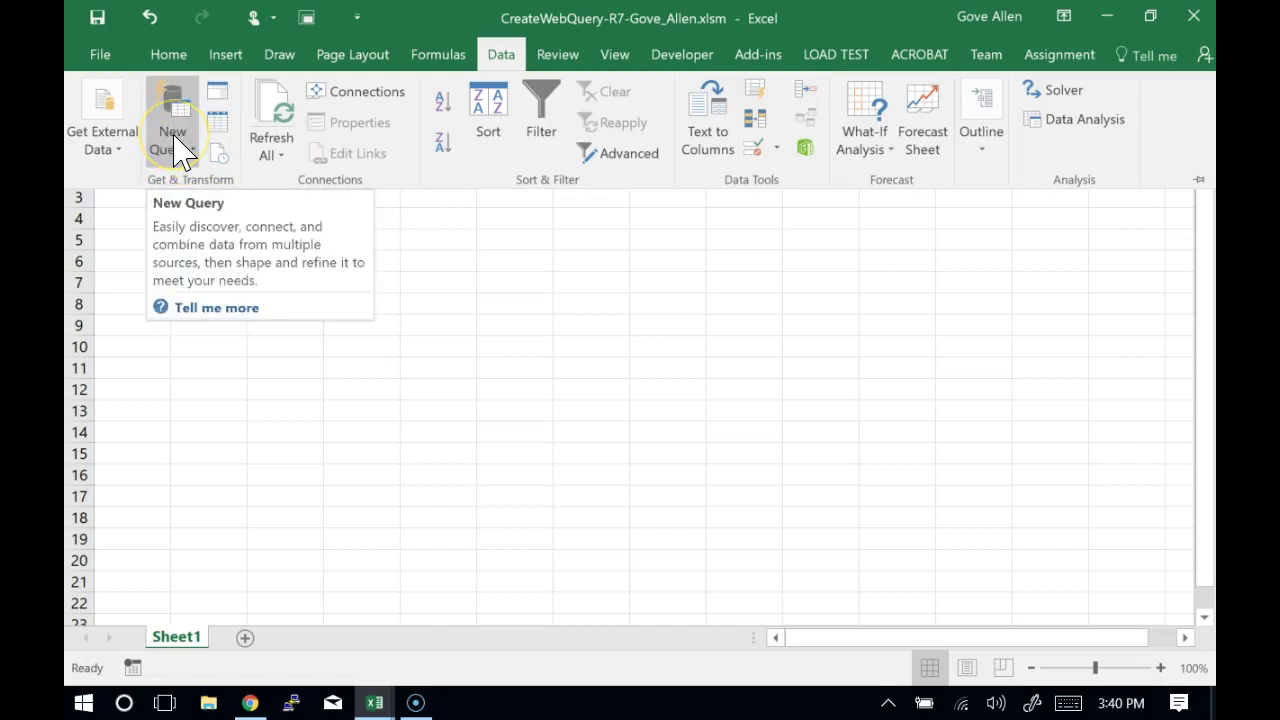
left_click(177, 150)
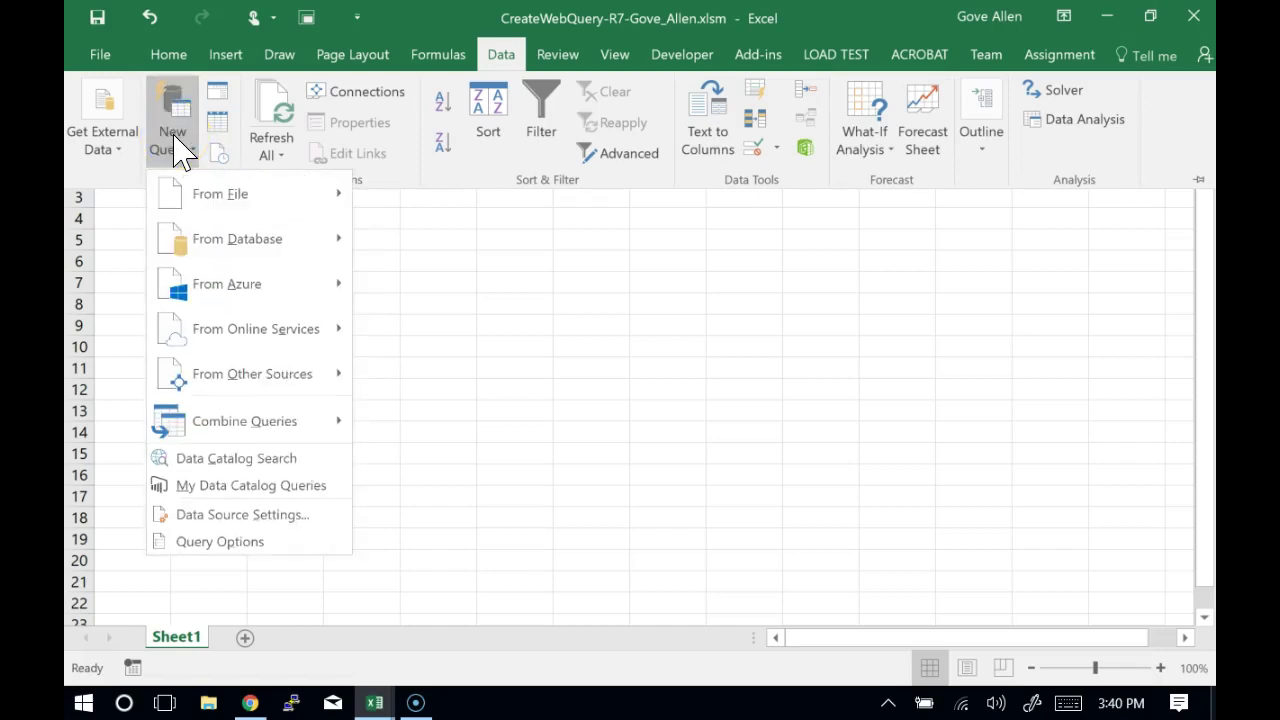
mouse_move(223, 224)
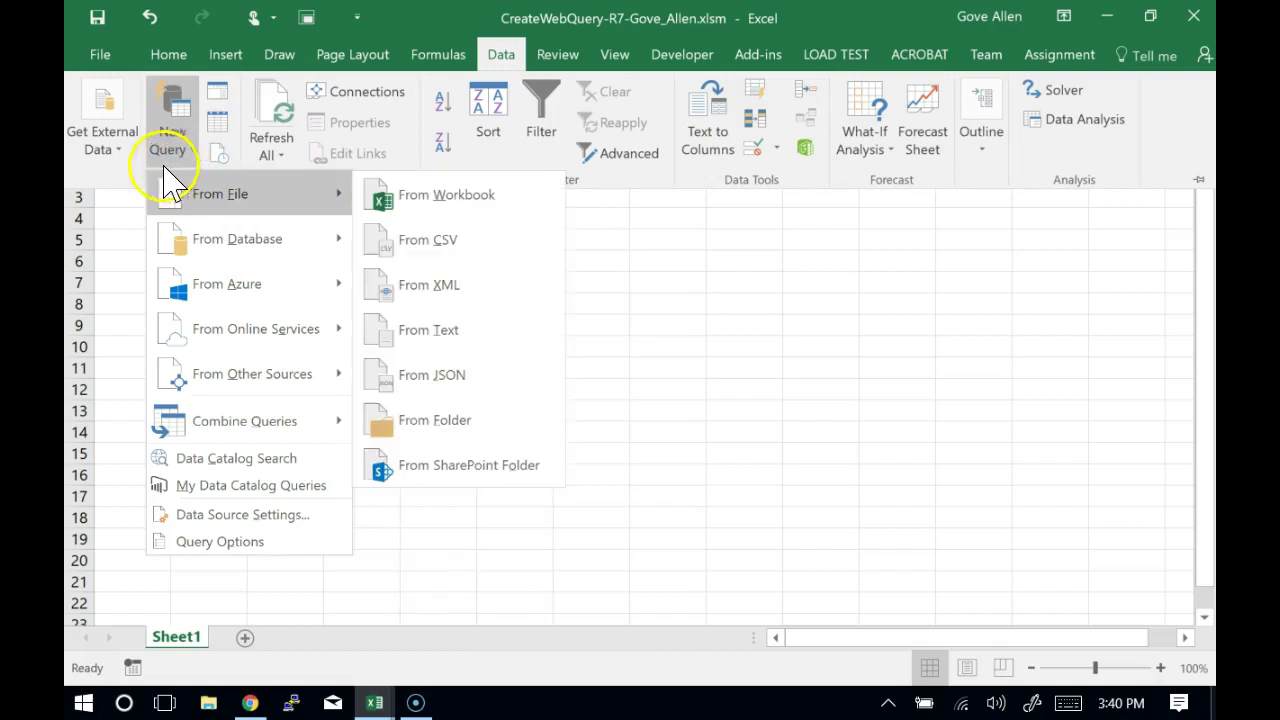
left_click(101, 138)
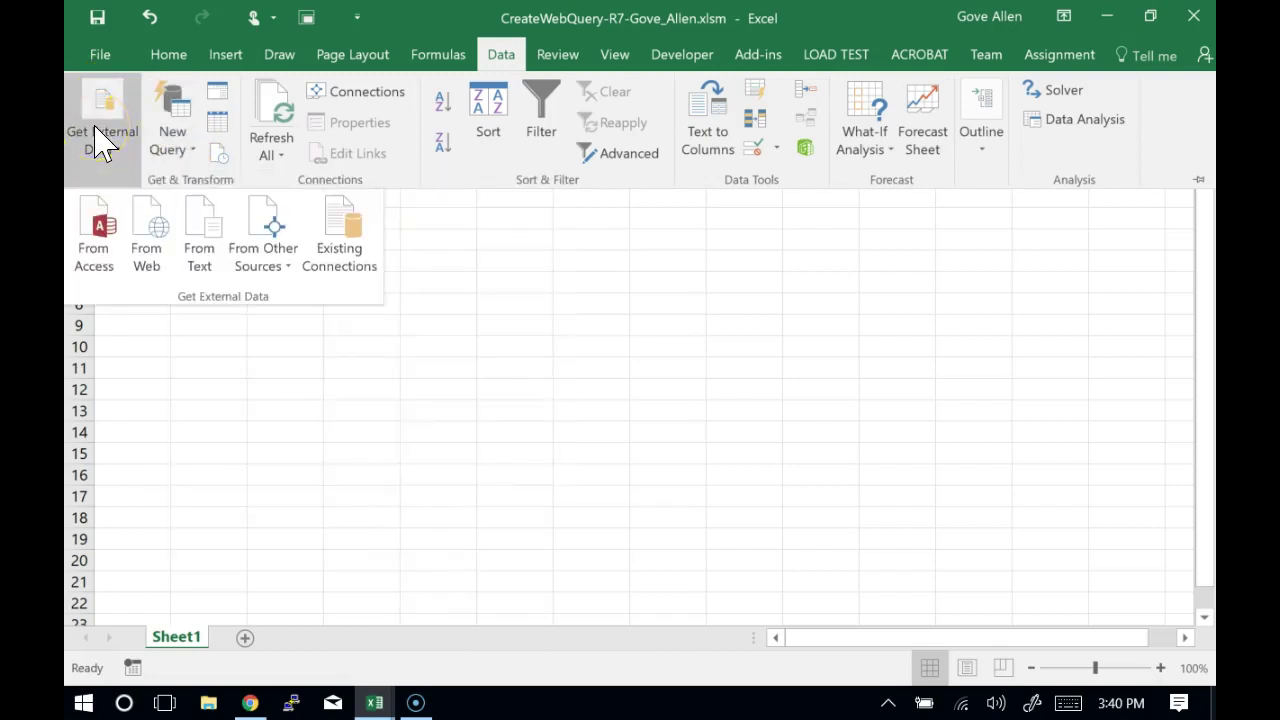
left_click(151, 244)
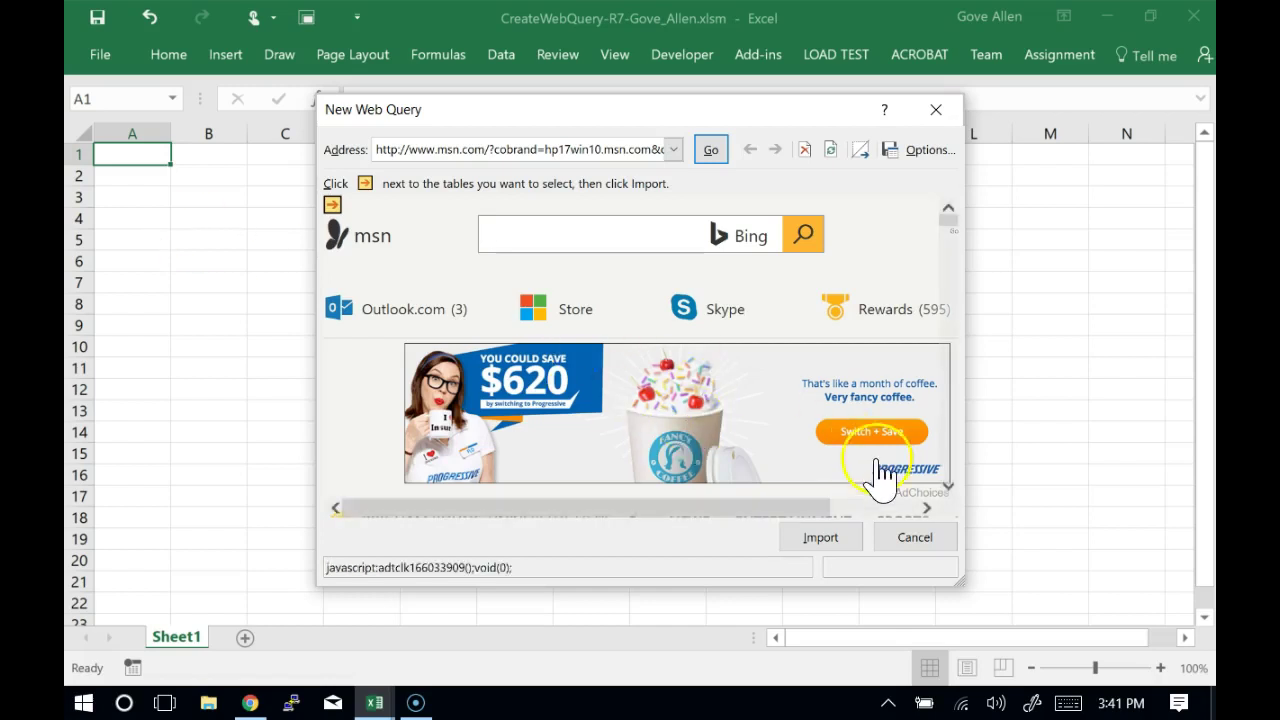
left_click(916, 540)
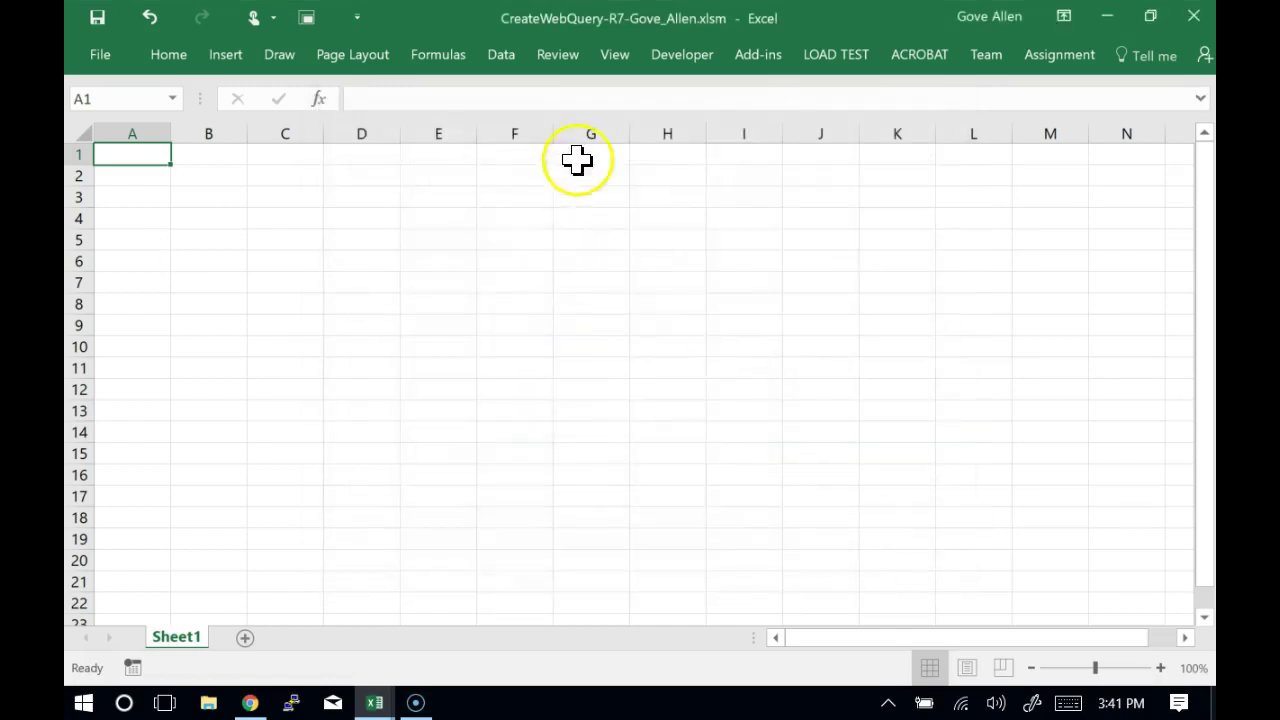
Show the Data tab in the CreateWebQuery workbook
left_click(503, 60)
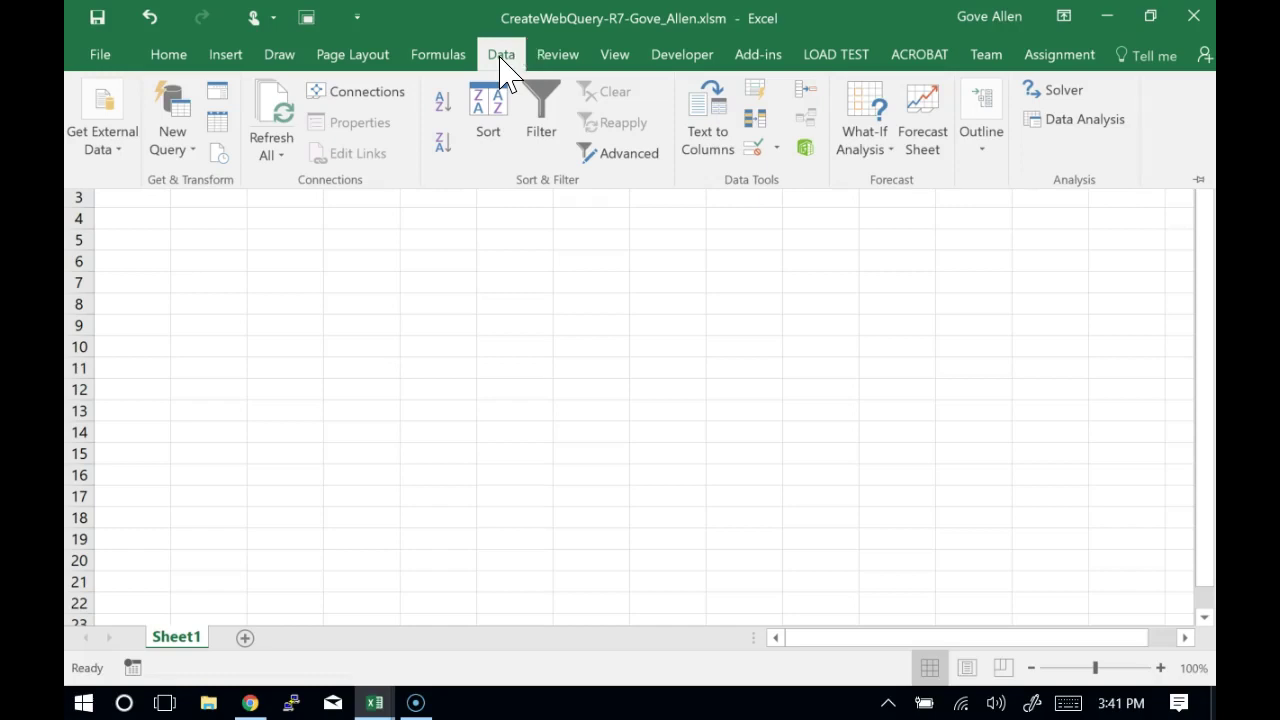
left_click(88, 166)
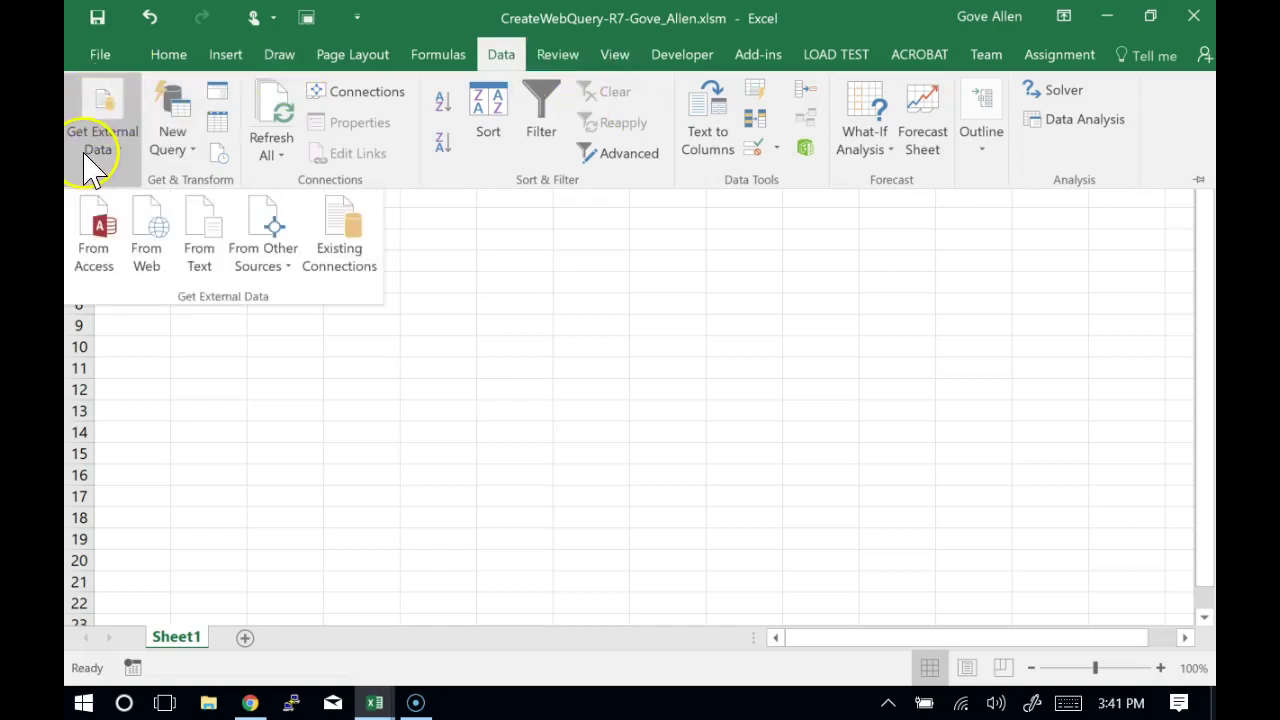
left_click(140, 255)
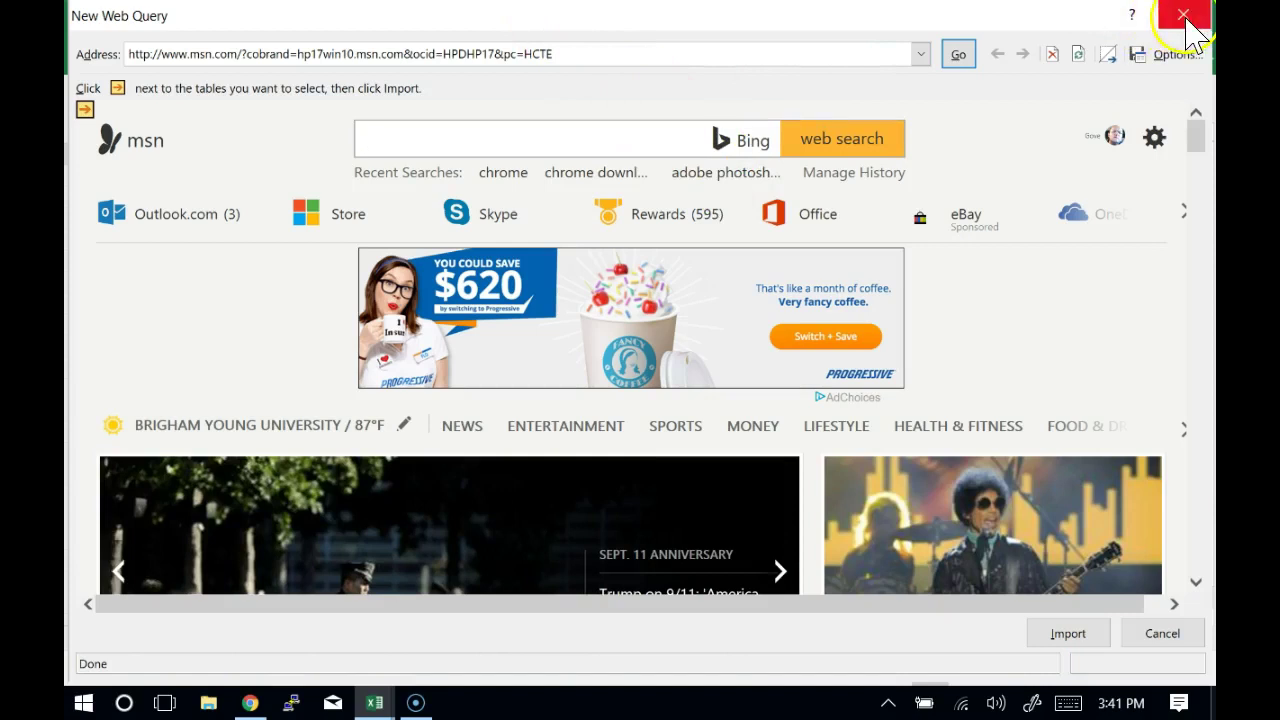
mouse_move(678, 212)
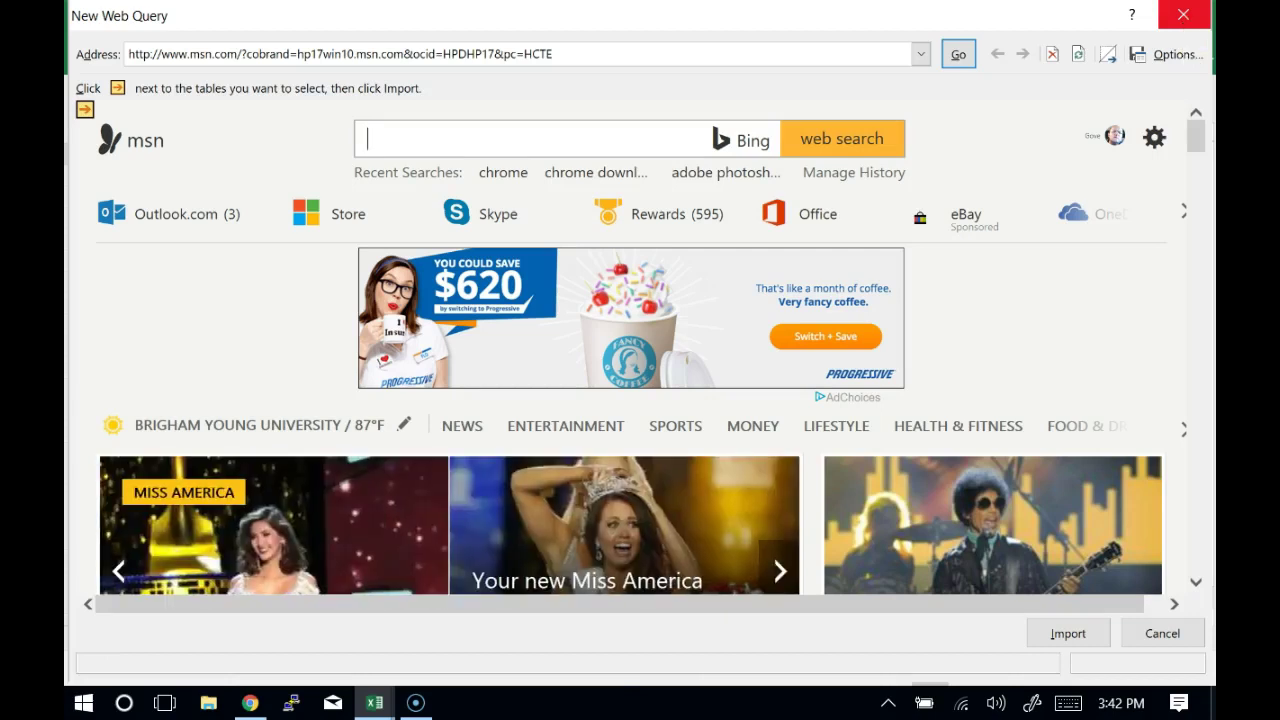
left_click(1182, 15)
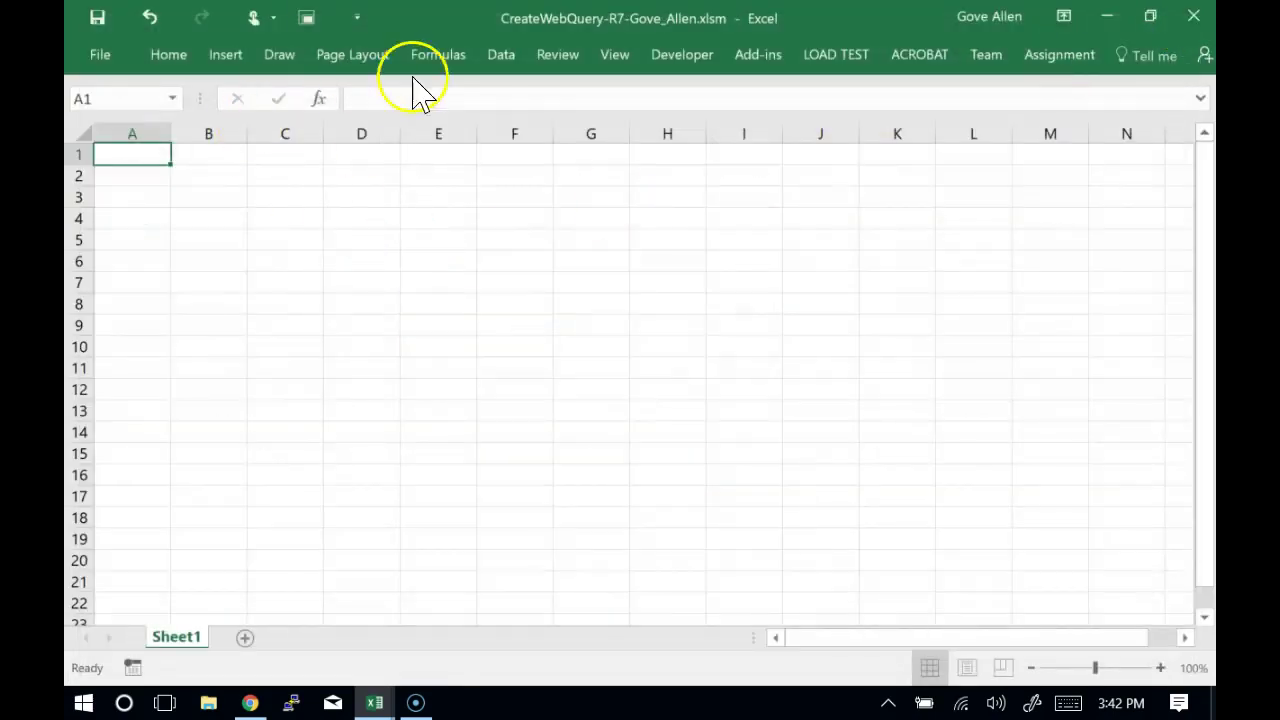
Start a From Web query via Data > New Query > From Other Sources
left_click(497, 60)
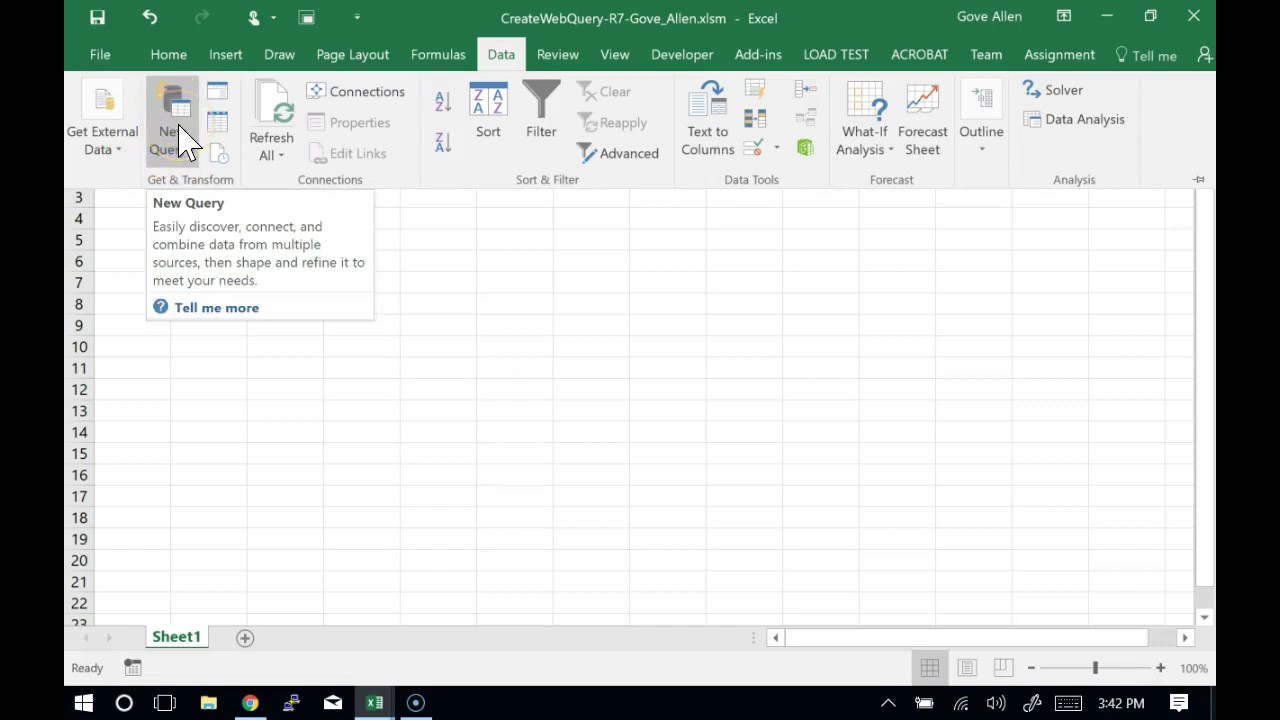
left_click(183, 140)
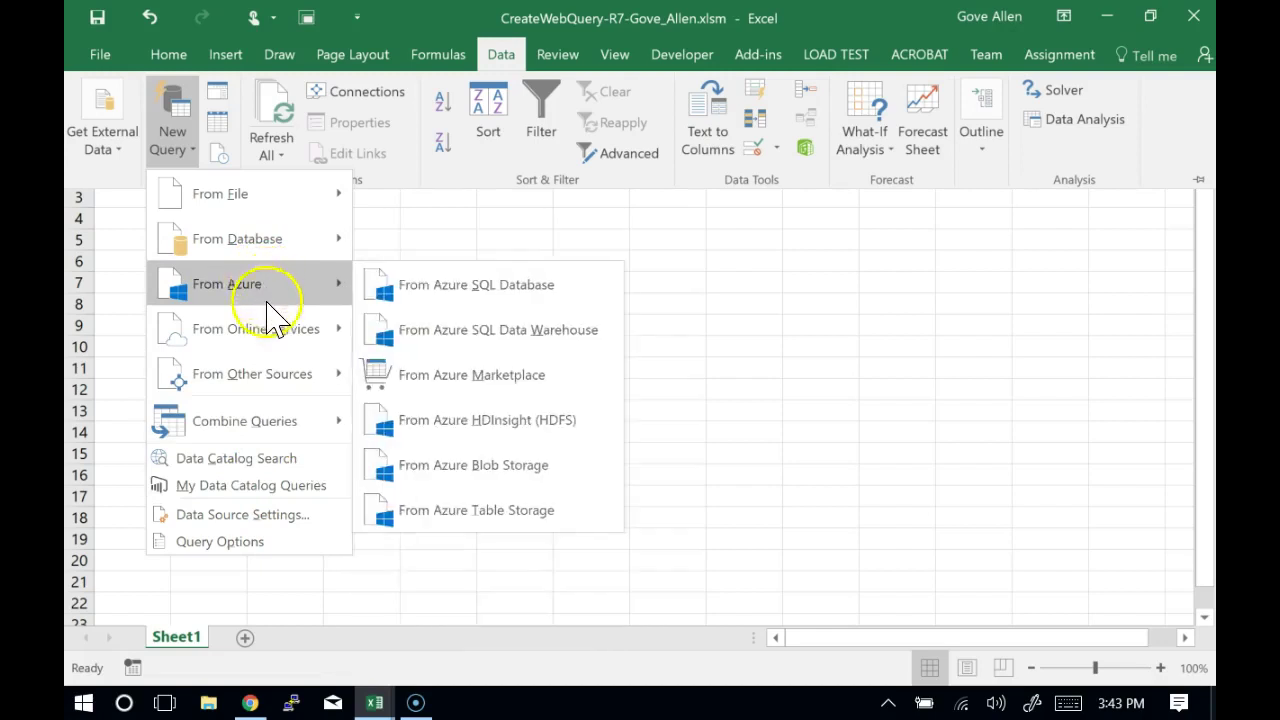
mouse_move(266, 335)
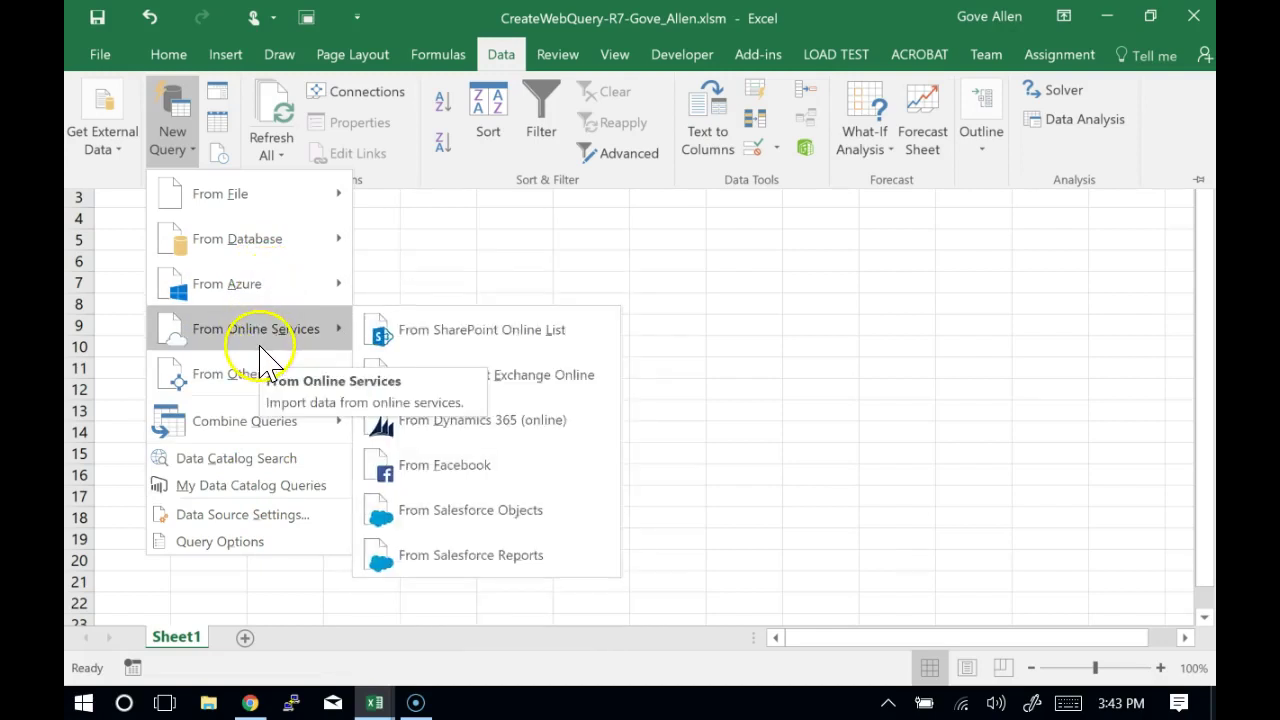
mouse_move(268, 388)
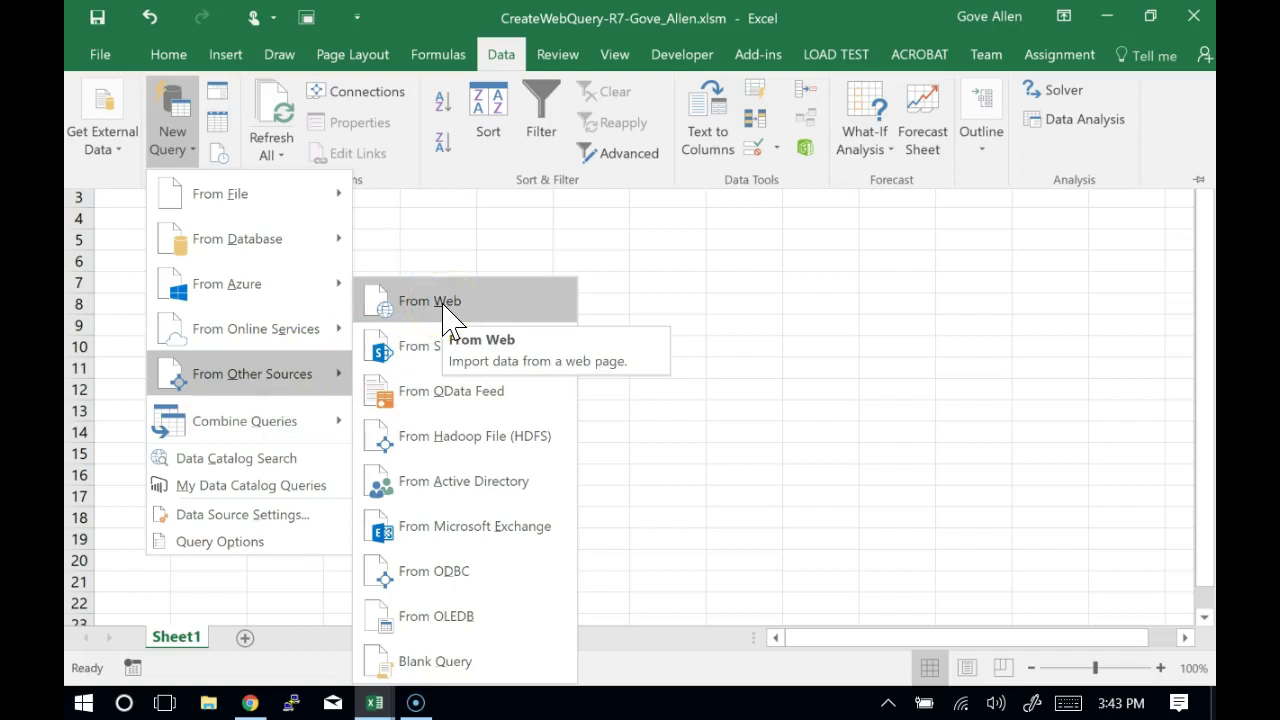
left_click(447, 318)
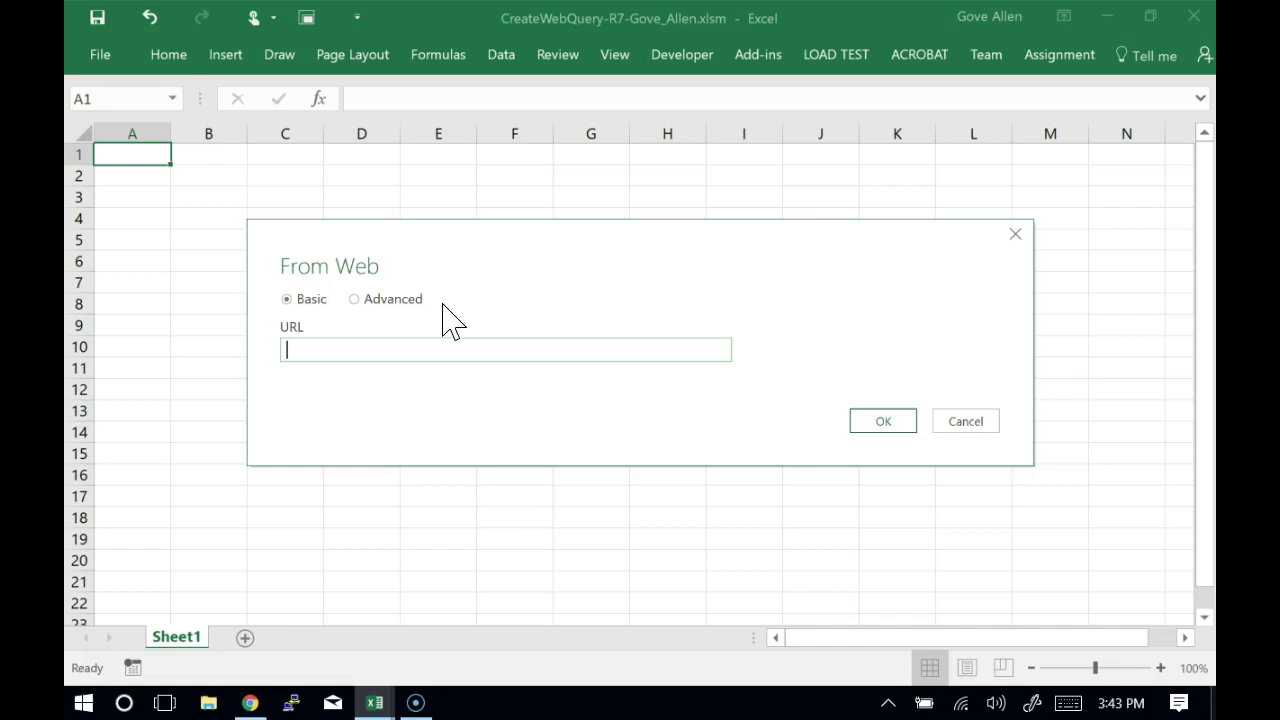
Cancel the From Web dialog with no URL and return to the Data tab
left_click(962, 423)
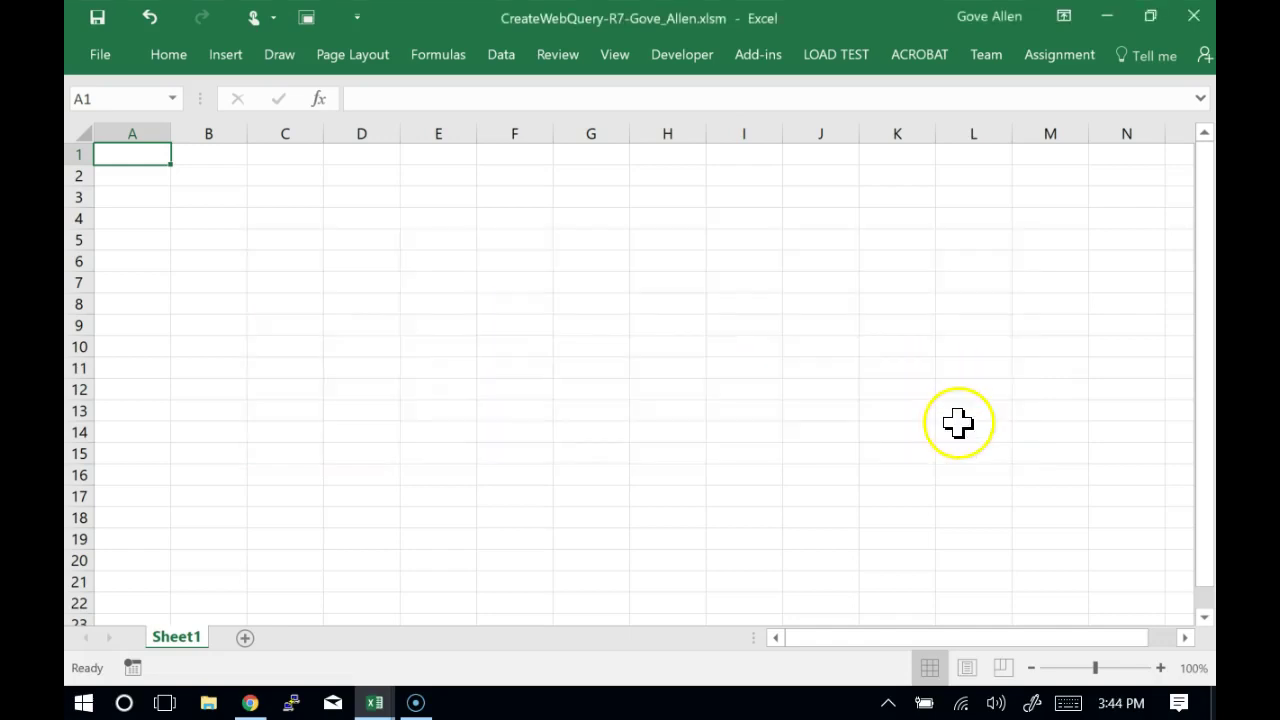
left_click(502, 55)
Reopen the From Web dialog through New Query > From Other Sources
left_click(172, 120)
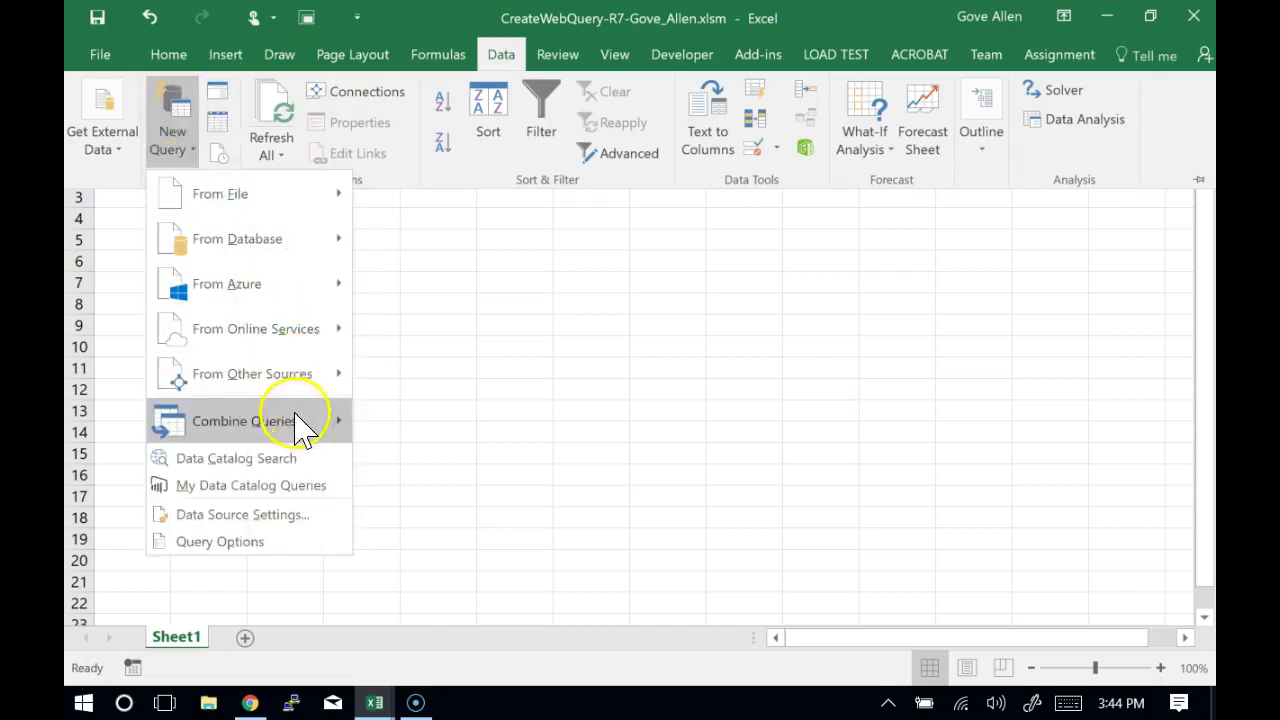
mouse_move(300, 378)
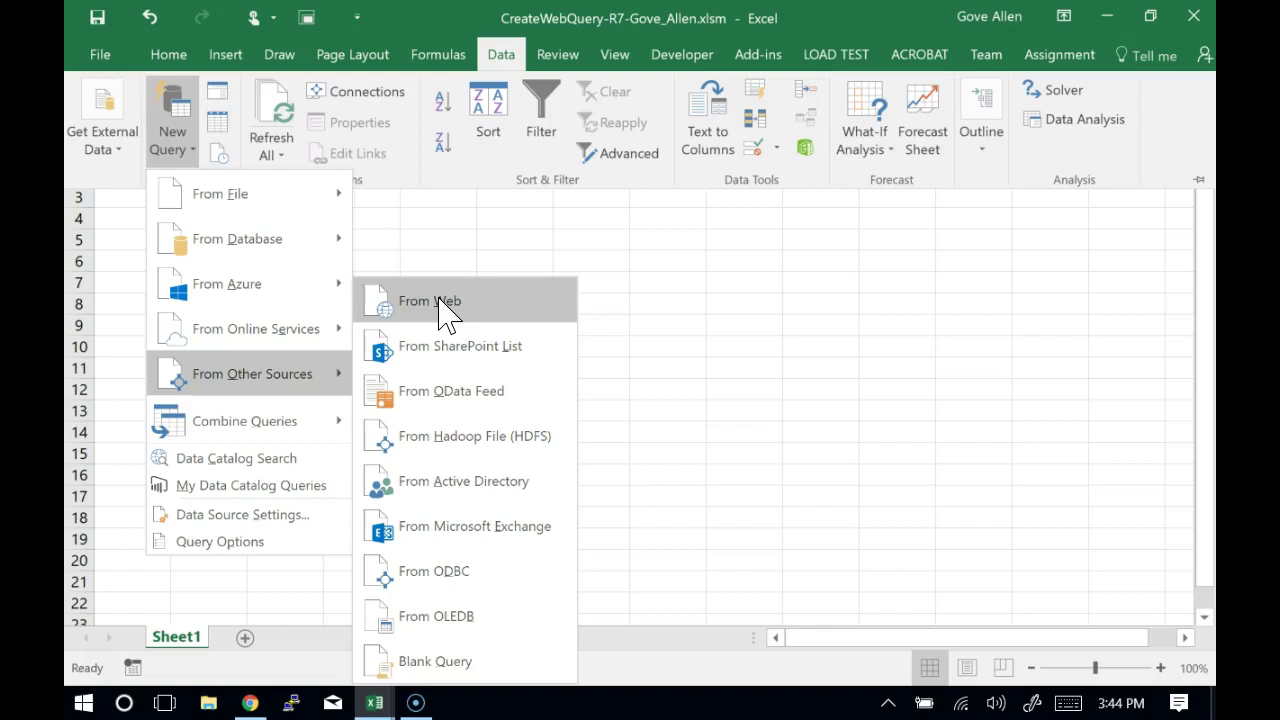
left_click(448, 315)
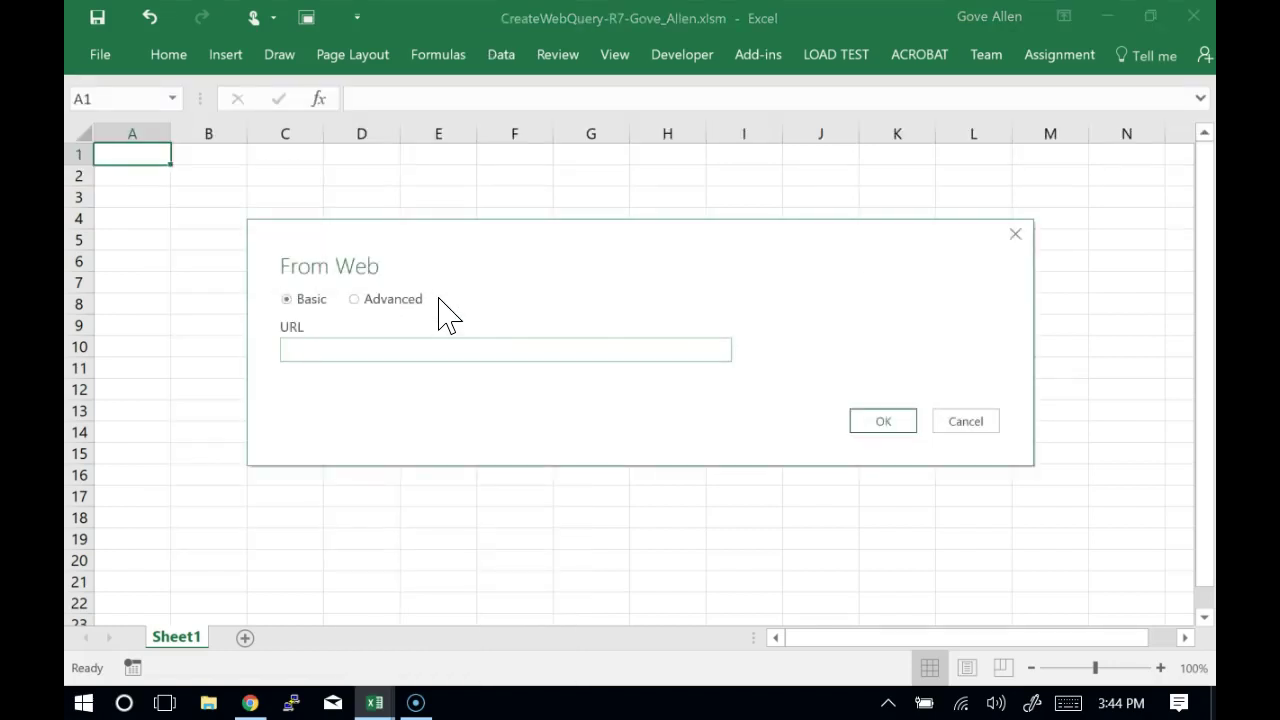
key("alt+Tab")
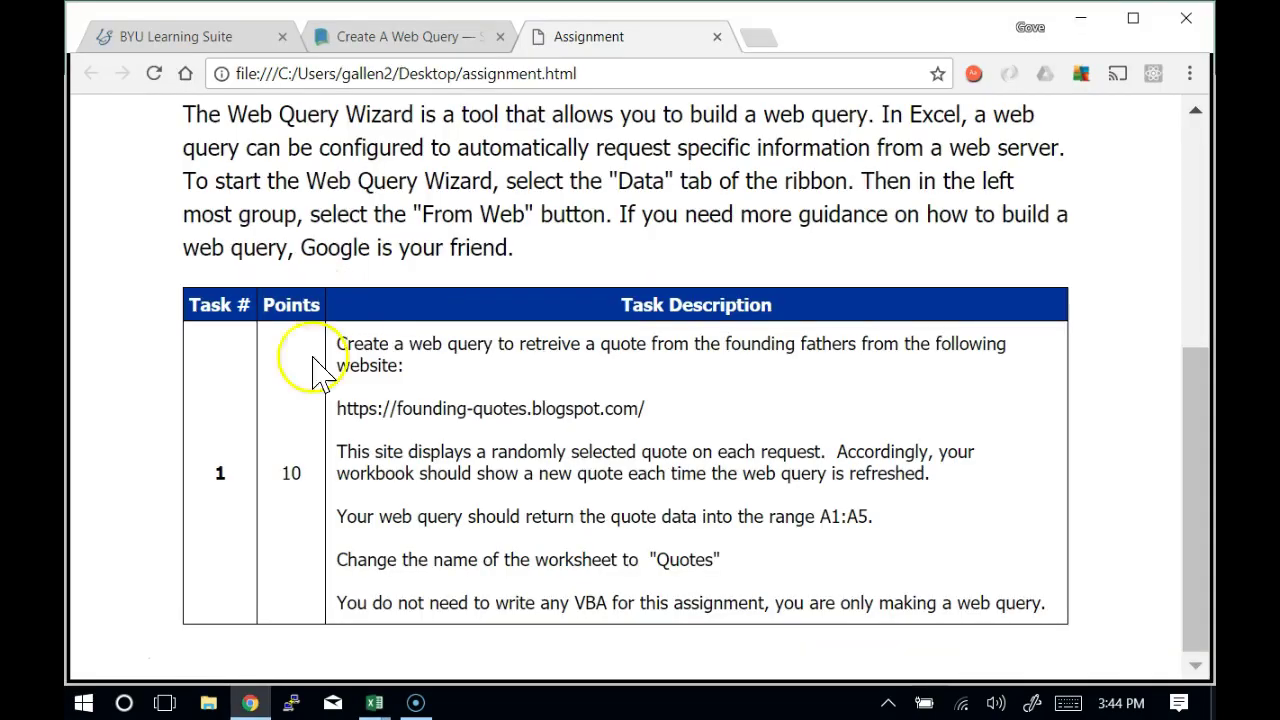
left_click_drag(655, 418, 330, 392)
key("alt+Tab")
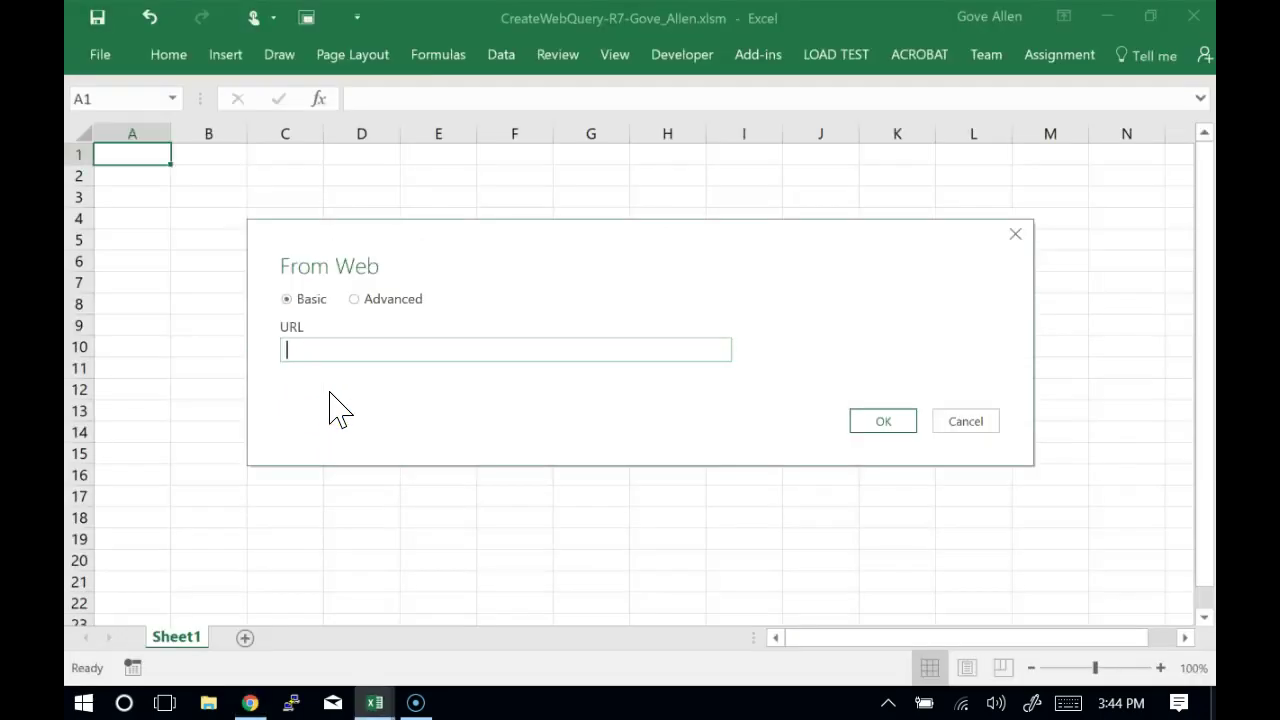
left_click(360, 346)
key("alt+Tab")
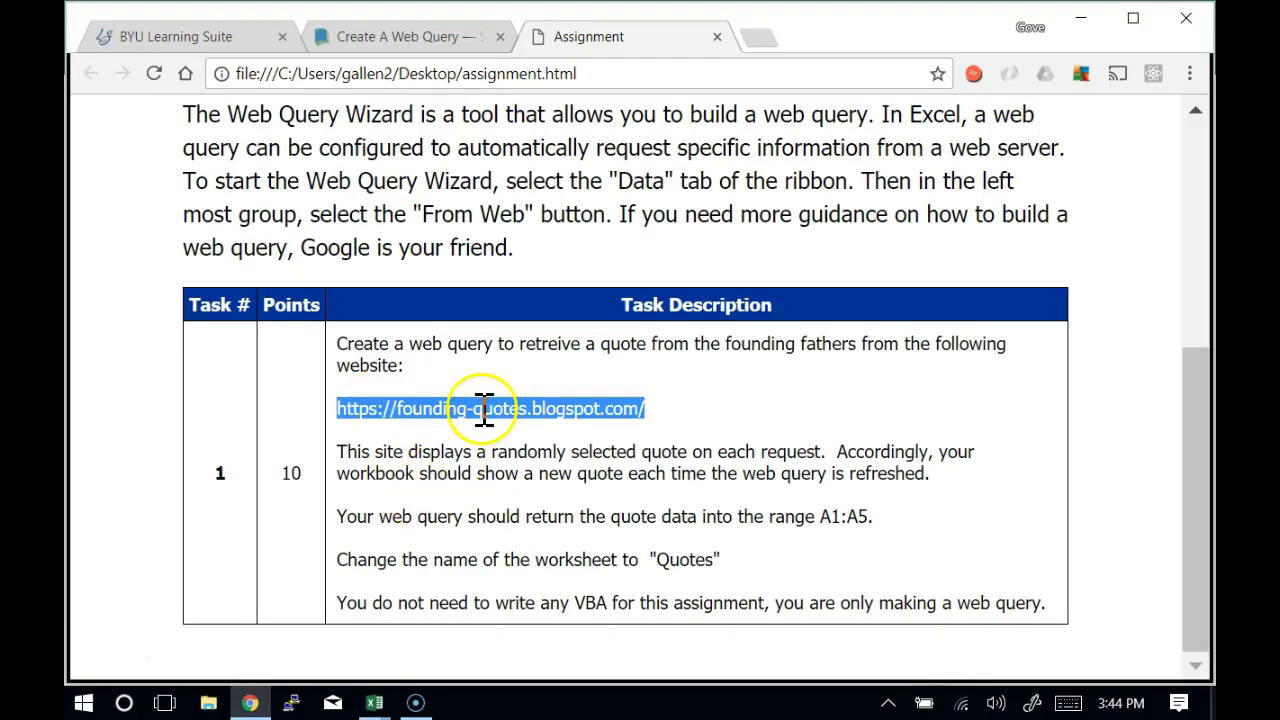
right_click(481, 410)
left_click(522, 427)
key("alt+Tab")
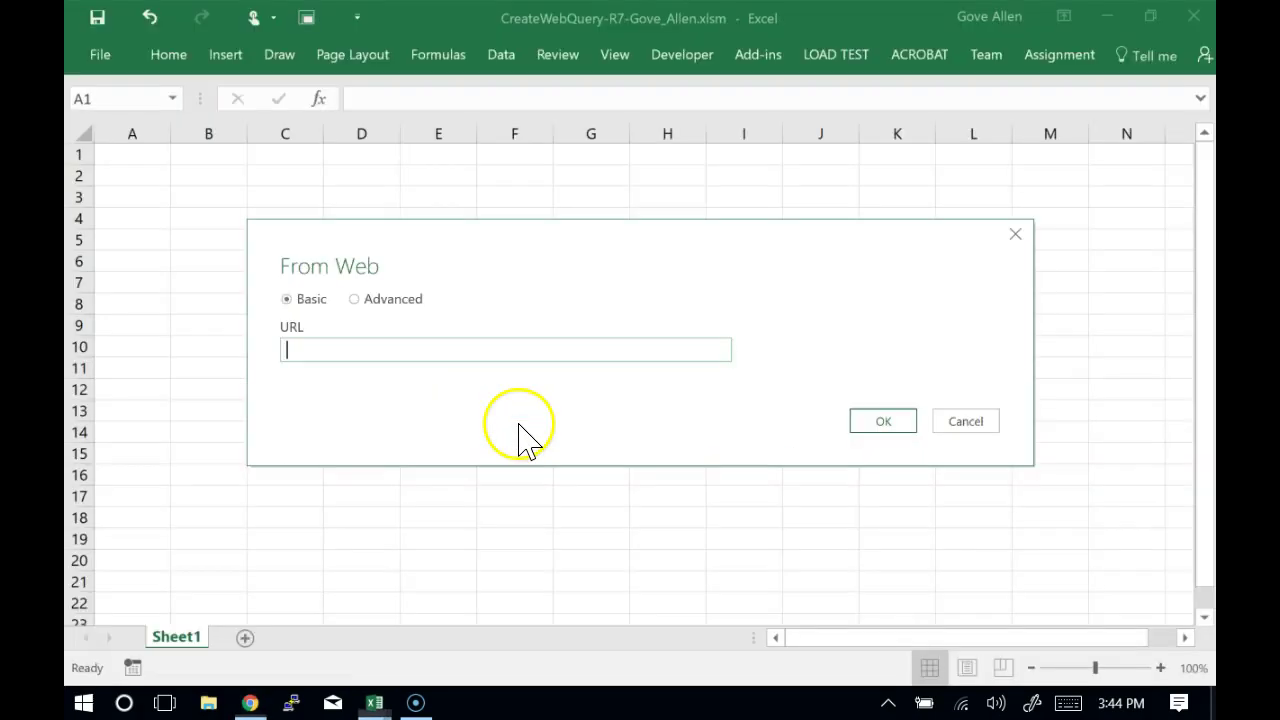
right_click(458, 352)
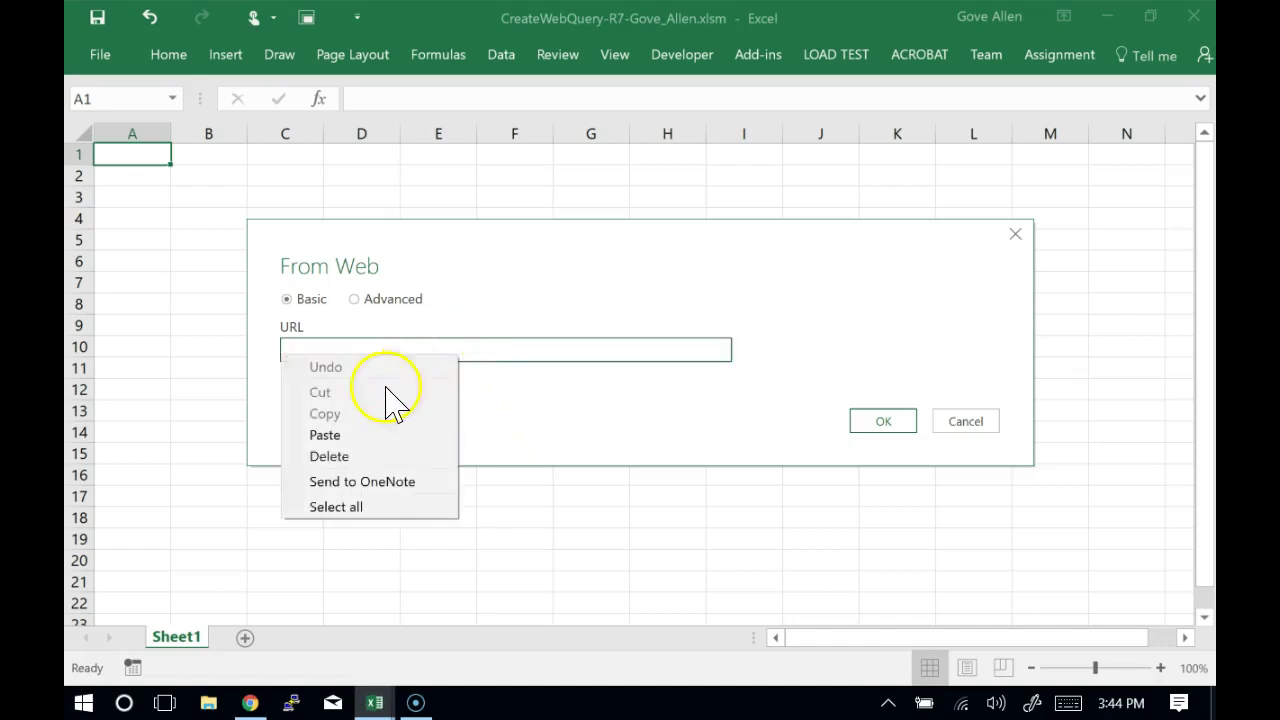
left_click(326, 435)
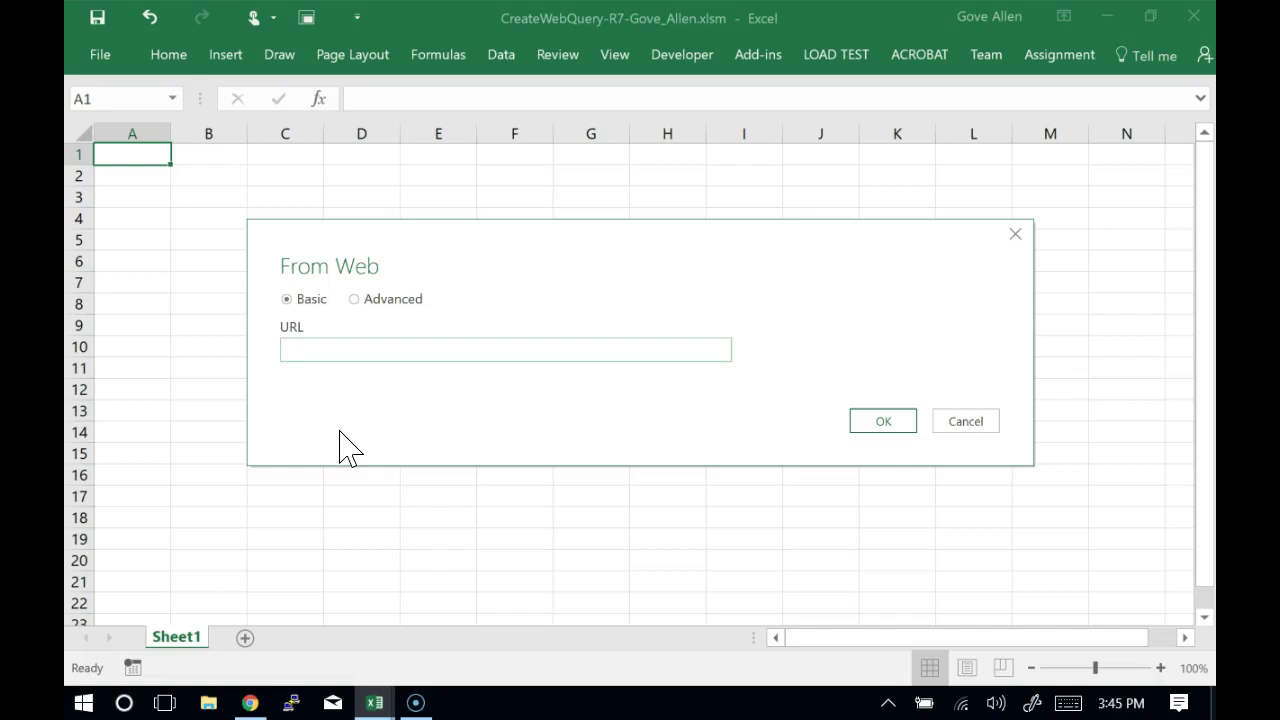
type("http://")
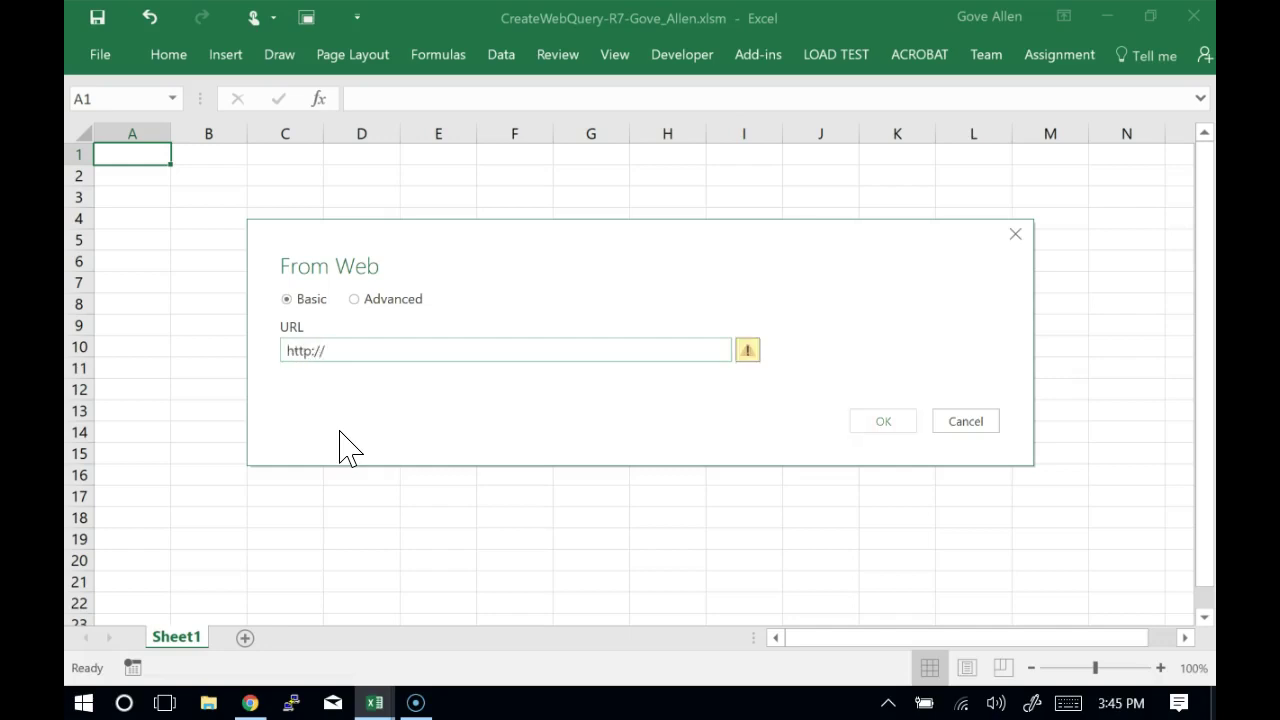
key("Left")
key("Left")
key("Left")
type("s")
key("End")
type("founding")
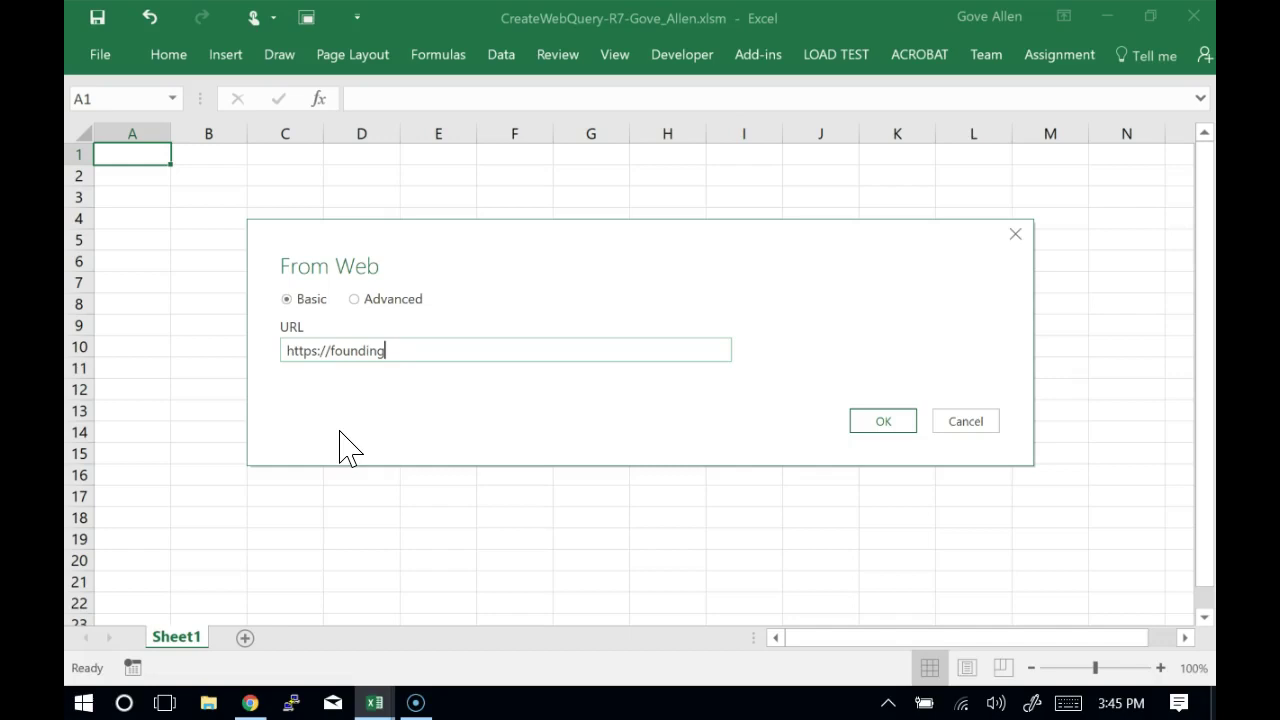
type("-quotes.blogspot.com")
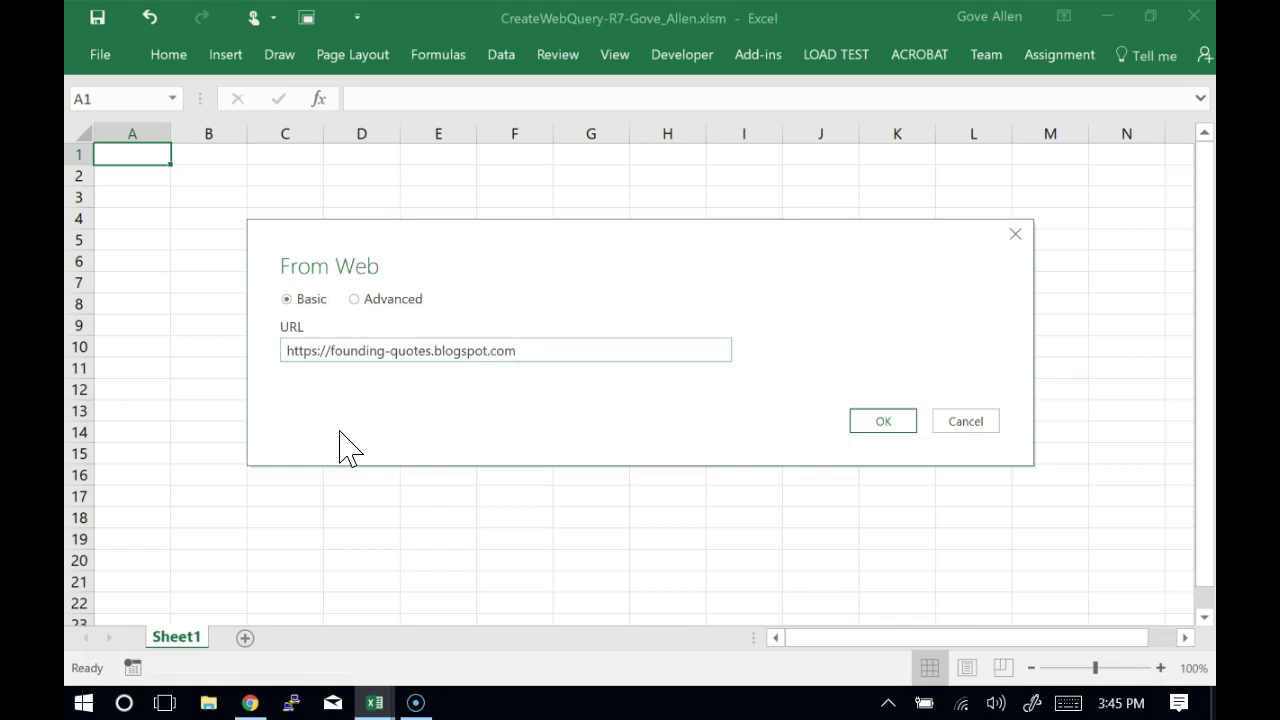
key("shift+Left")
key("shift+Left")
key("shift+Left")
key("shift+Left")
key("shift+Left")
key("shift+Left")
key("shift+Left")
key("shift+Left")
key("shift+Left")
key("shift+Left")
key("shift+Left")
key("shift+Left")
key("shift+Left")
key("shift+Left")
key("shift+Left")
key("shift+Left")
key("shift+Left")
key("shift+Left")
key("shift+Left")
key("shift+Left")
key("shift+Left")
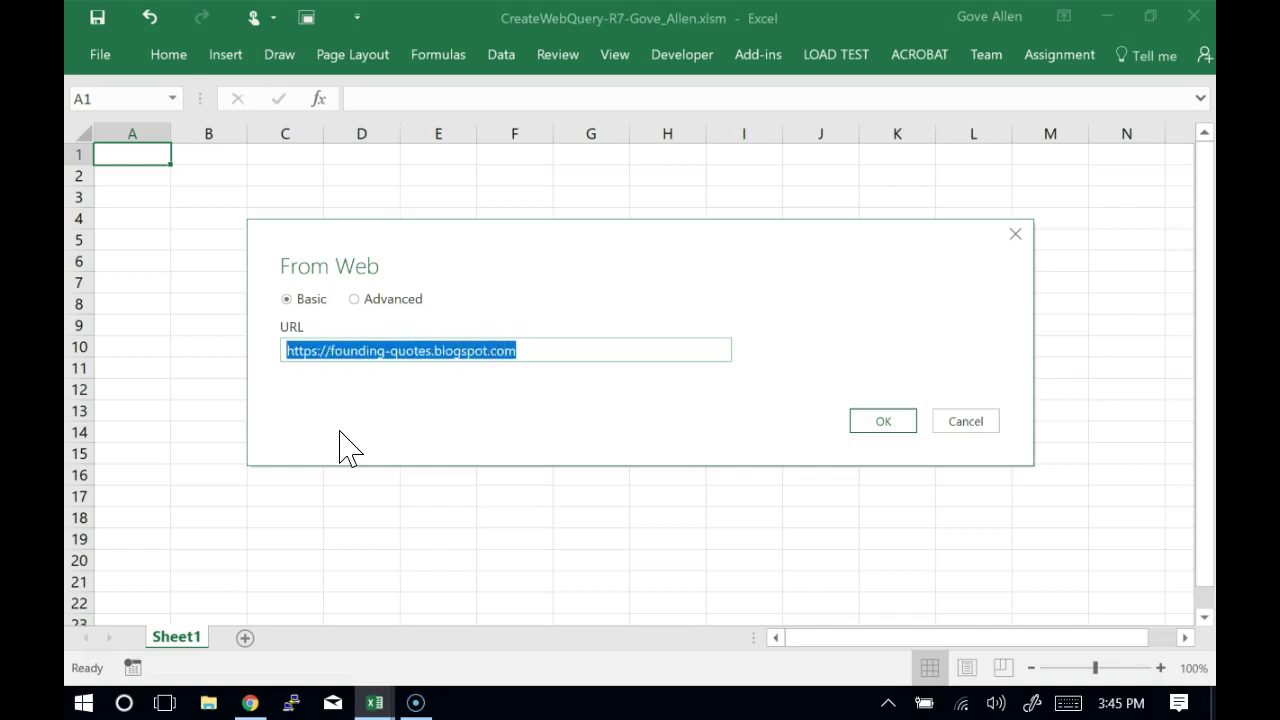
key("alt+Tab")
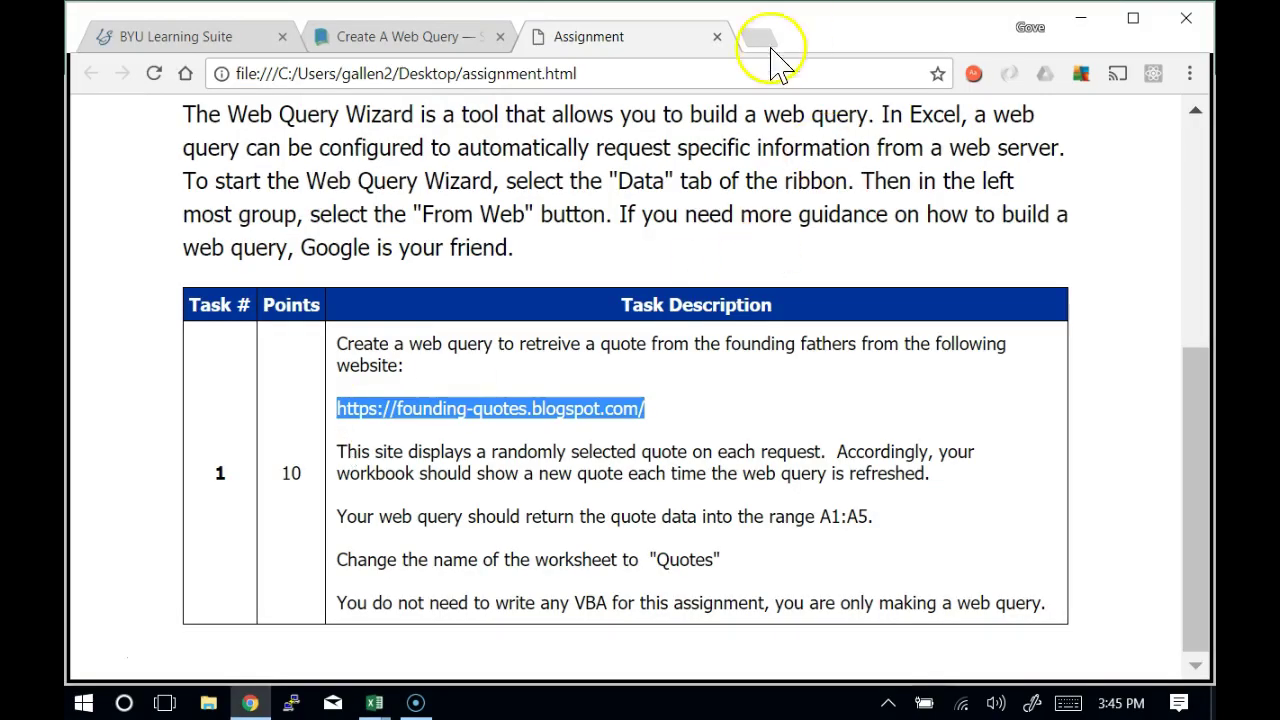
Open founding-quotes.blogspot.com in a new Chrome tab from the pasted address
left_click(758, 40)
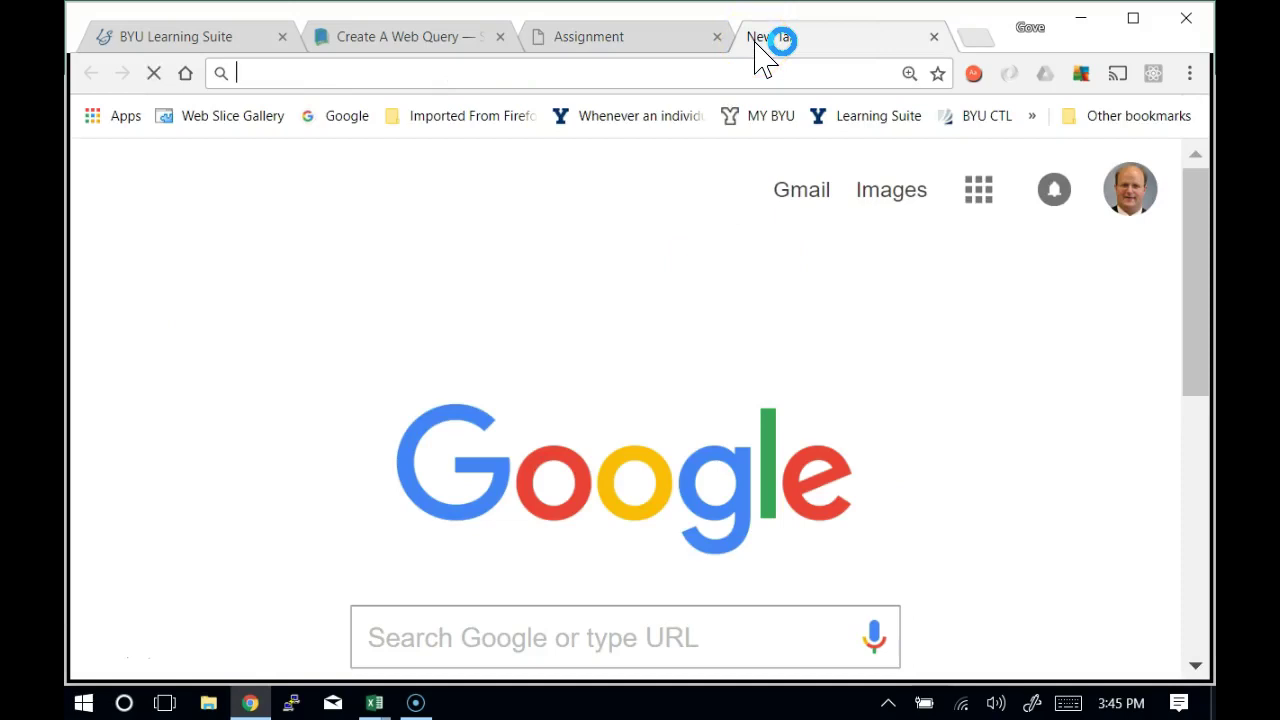
key("ctrl+v")
key("Return")
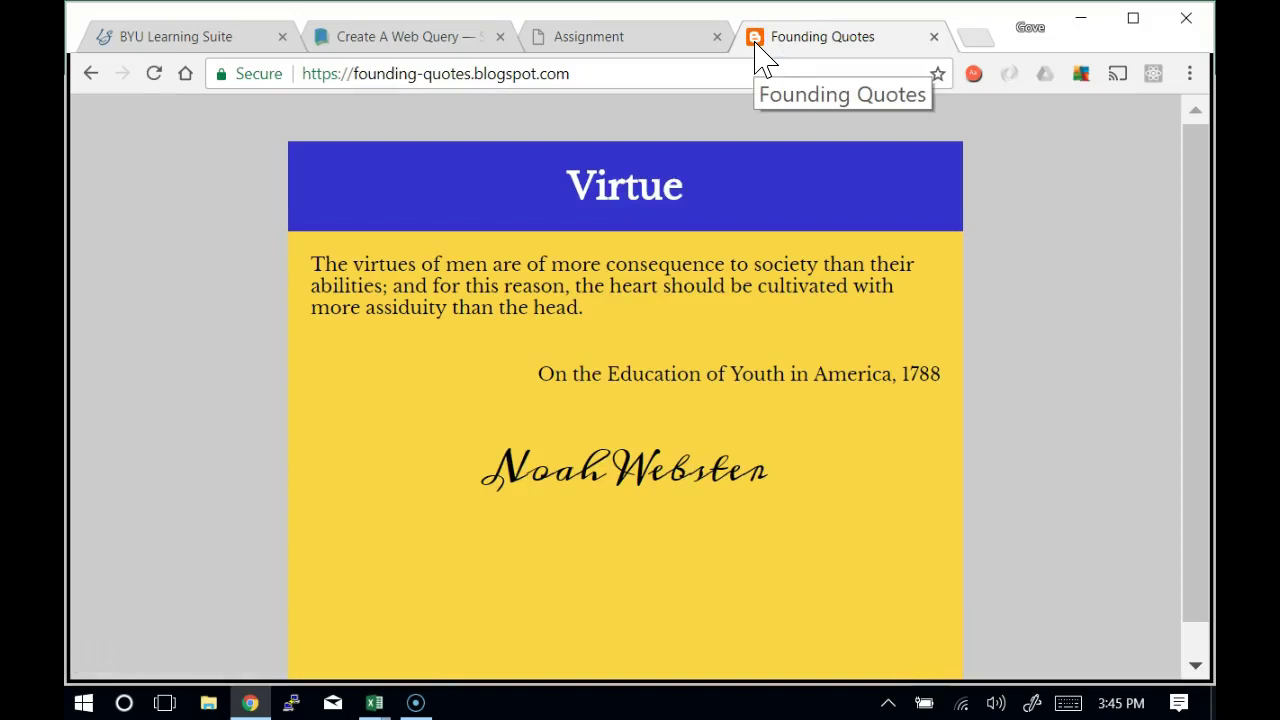
Reload the blog three times to see the quote change, then return to Excel's From Web dialog
key("F5")
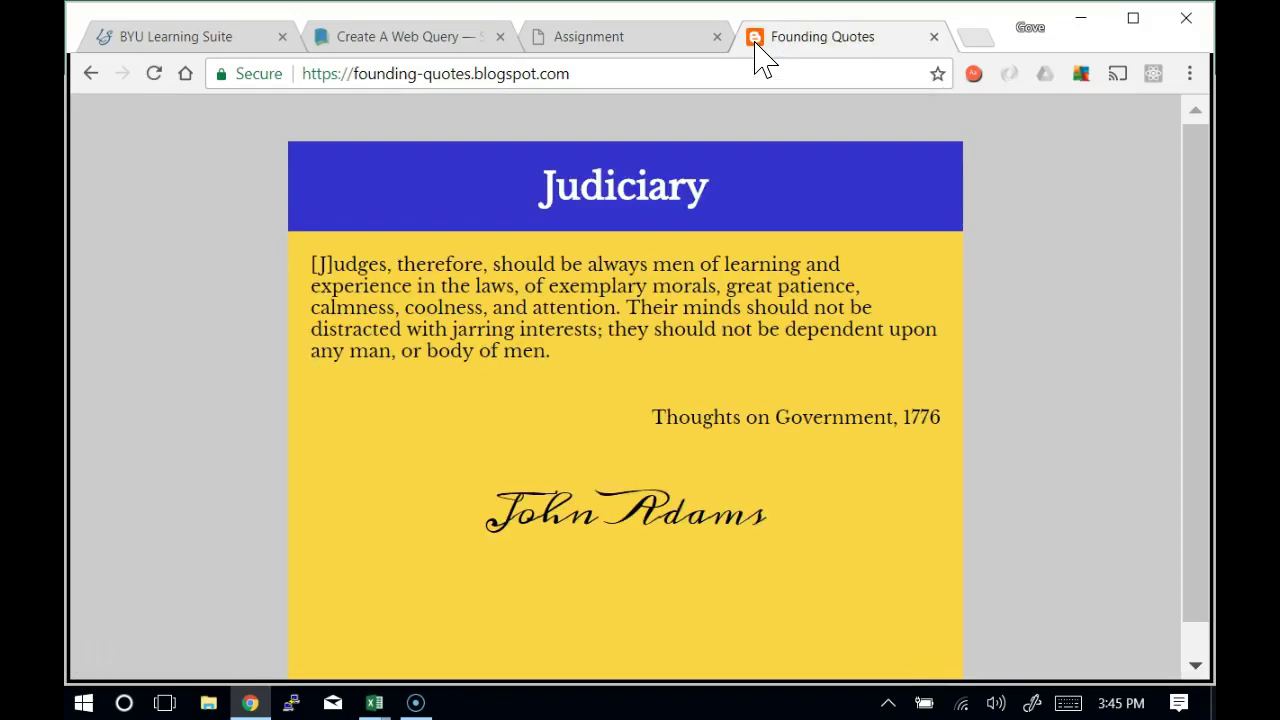
key("F5")
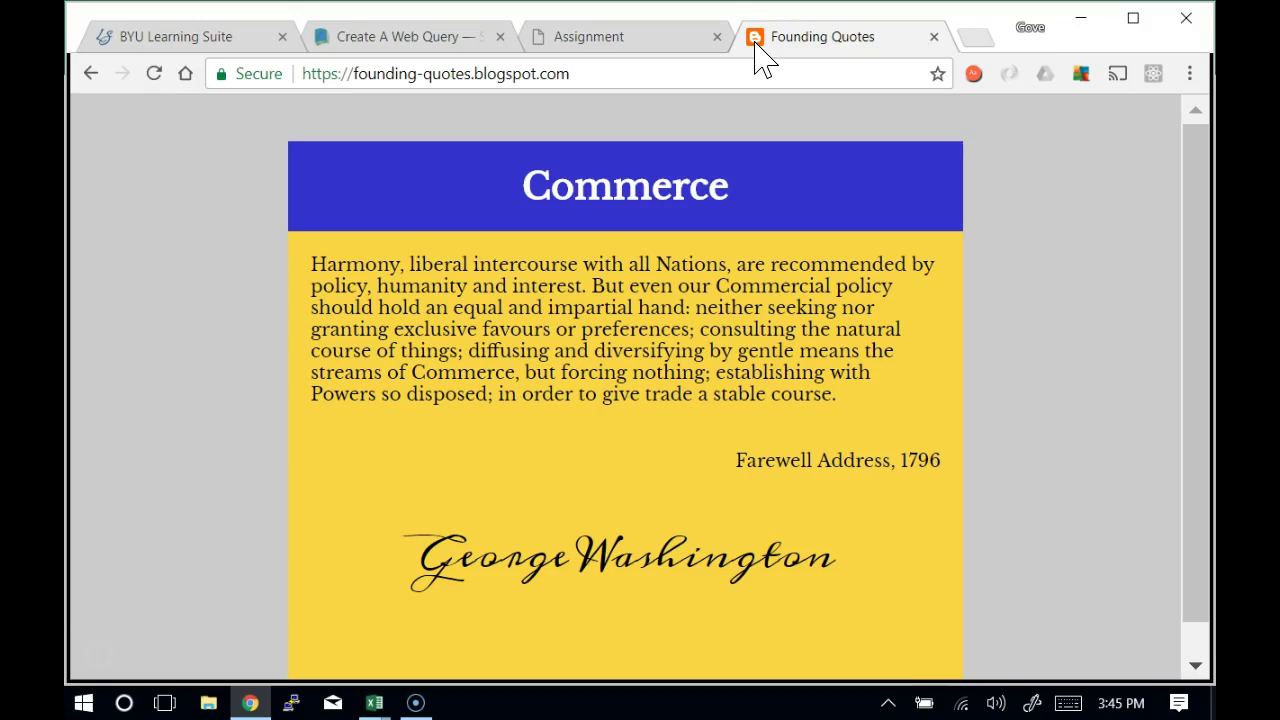
key("F5")
key("F5")
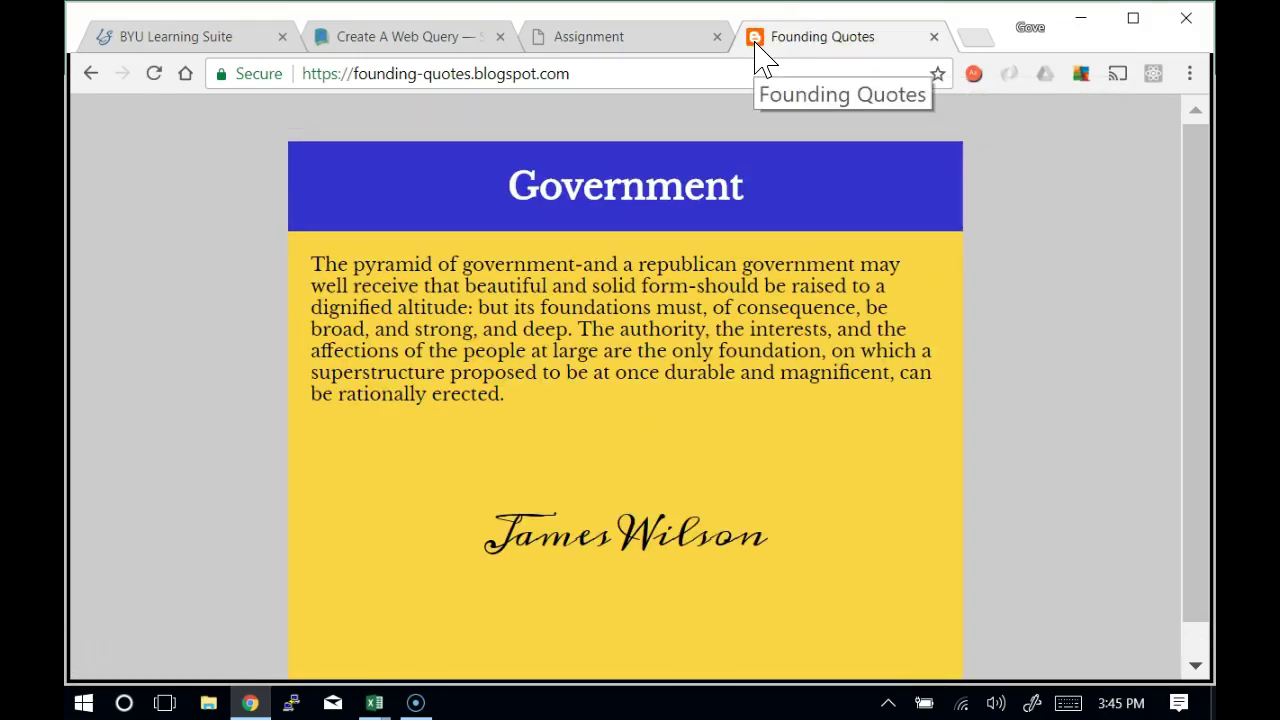
key("alt+Tab")
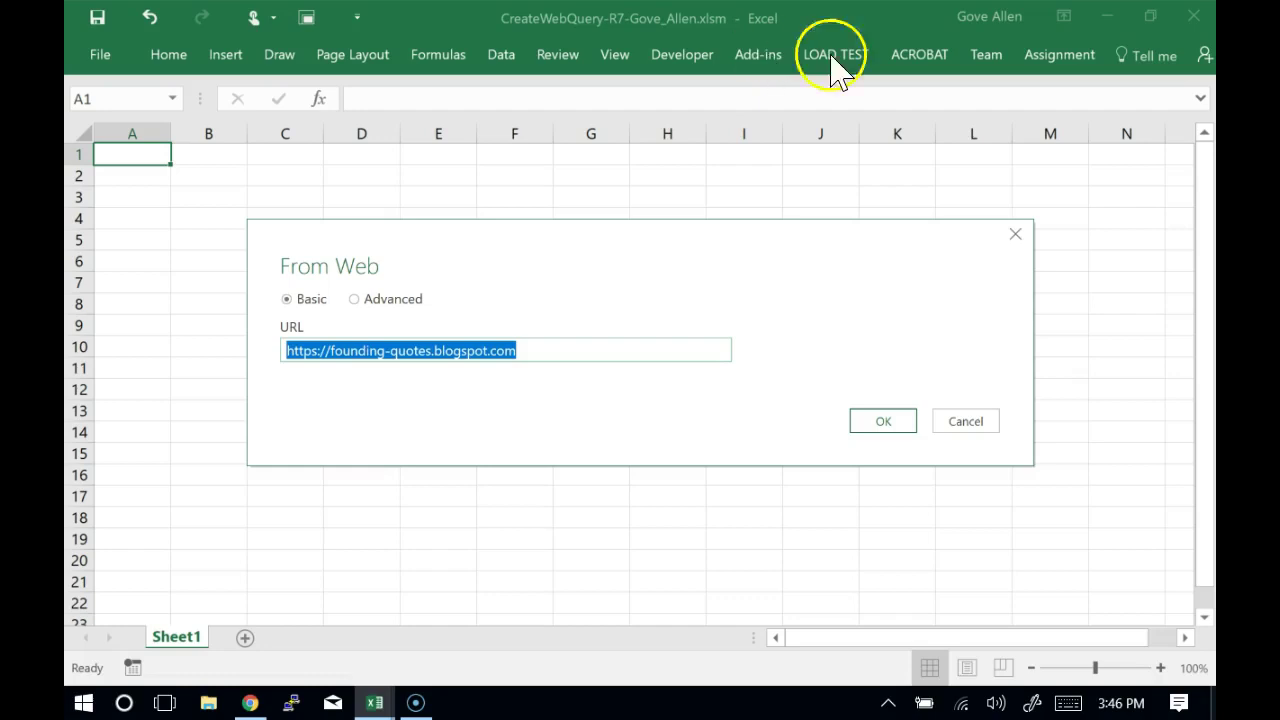
Confirm the blog URL and connect with Anonymous access to open the Navigator
left_click(910, 423)
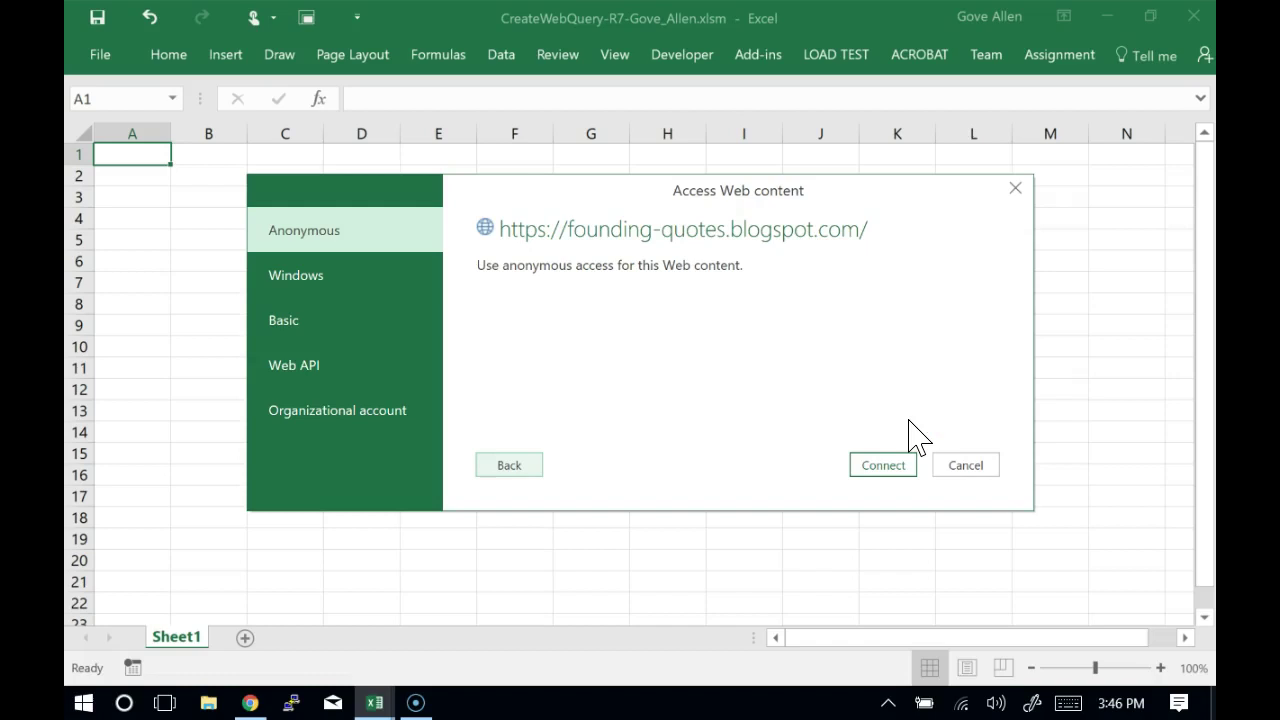
left_click(882, 466)
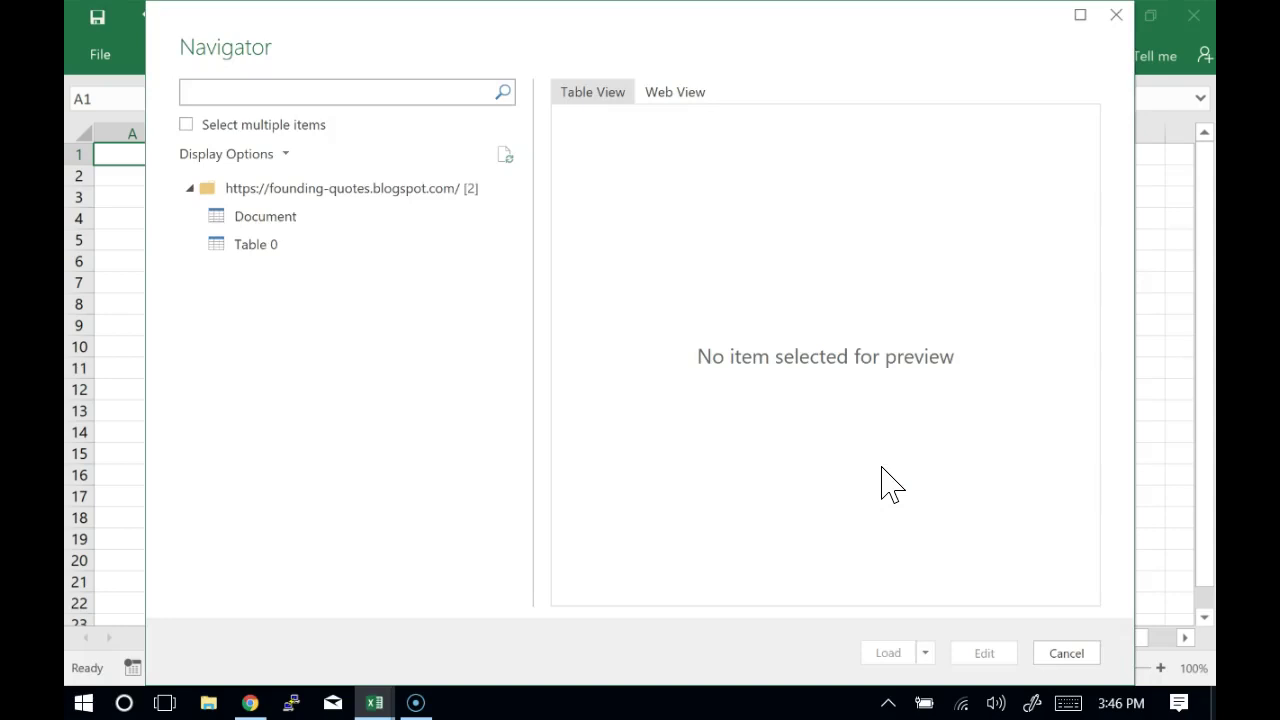
Switch the Navigator preview between Web View and Table View twice
left_click(670, 93)
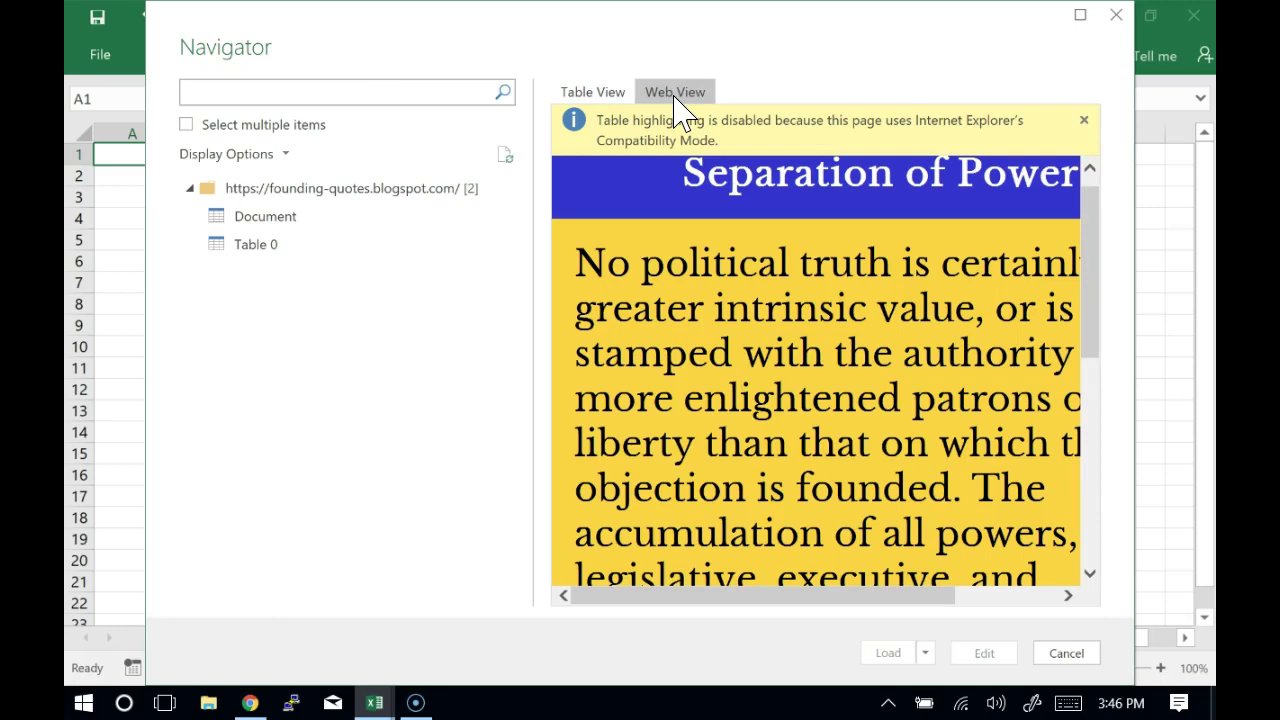
left_click(606, 90)
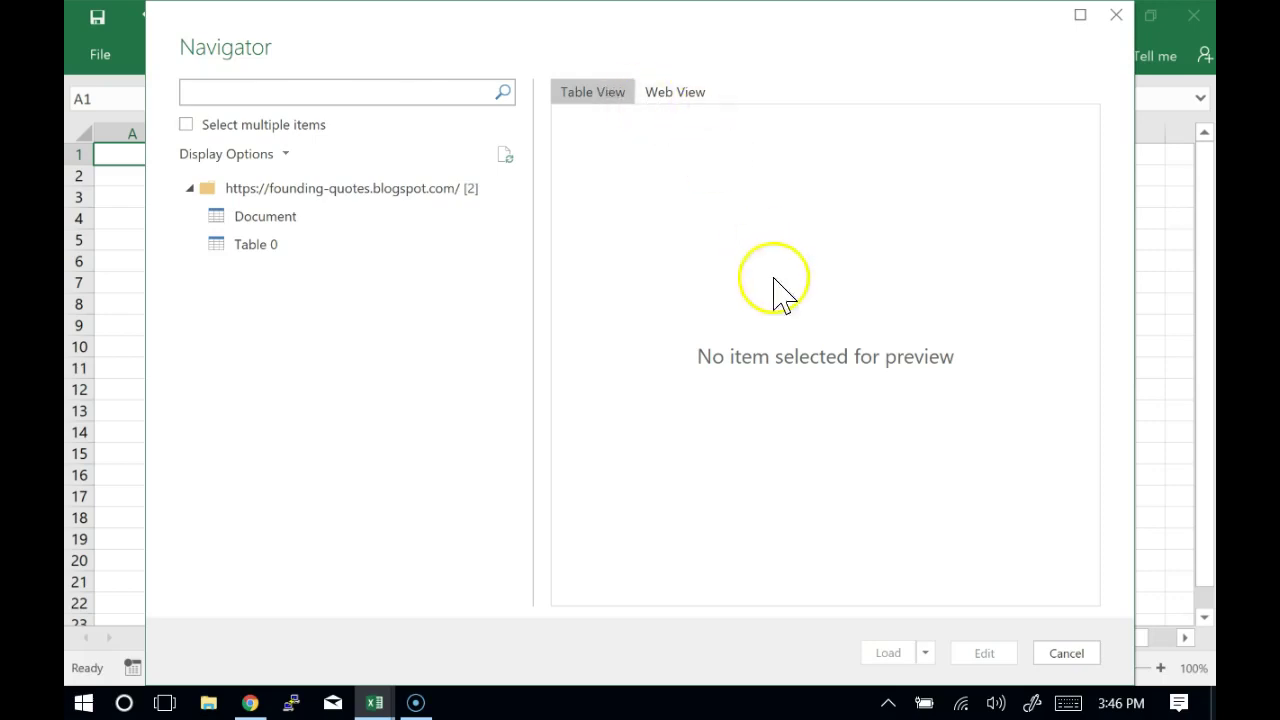
left_click(680, 96)
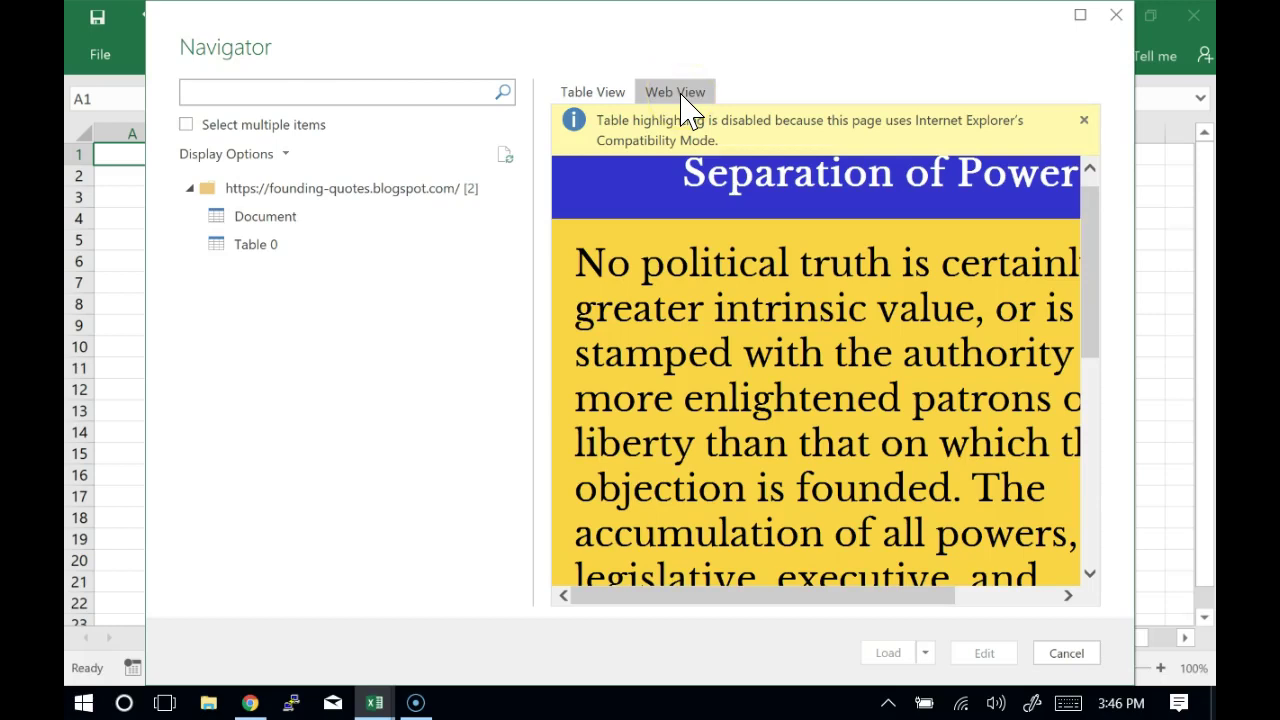
left_click(588, 88)
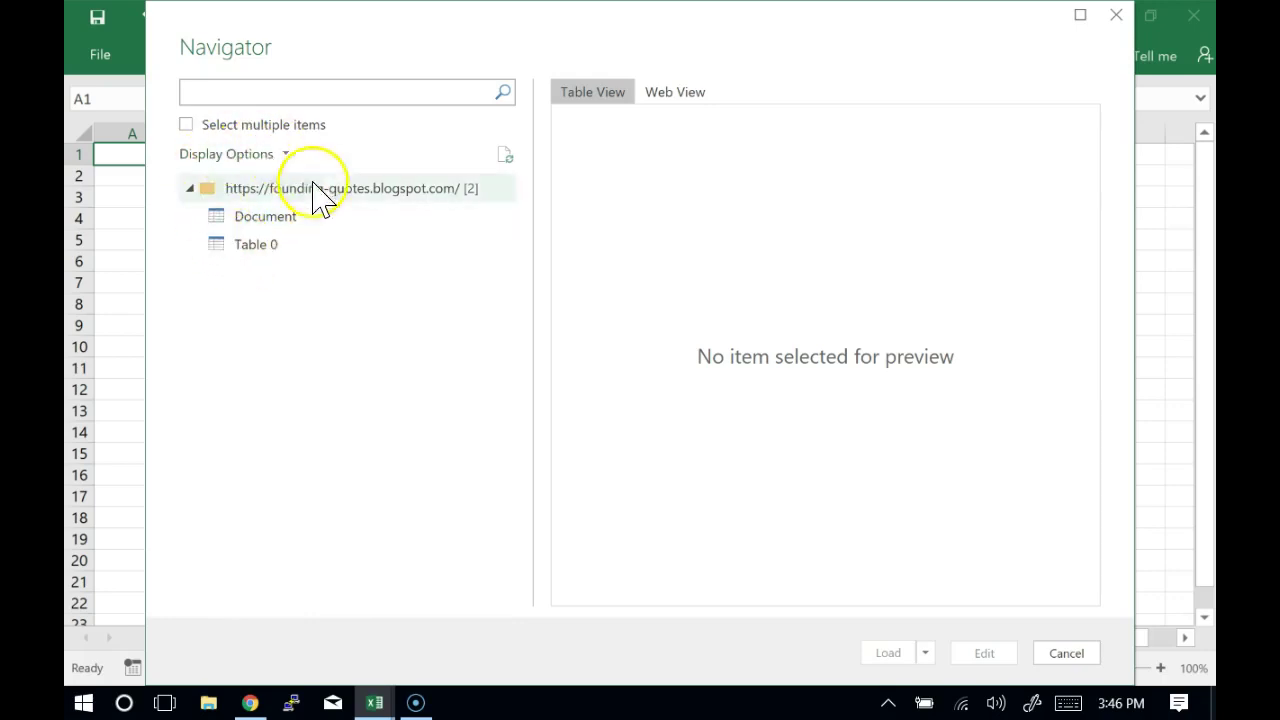
Preview the Document and Table 0 items, then load Table 0 into a new sheet
left_click(240, 223)
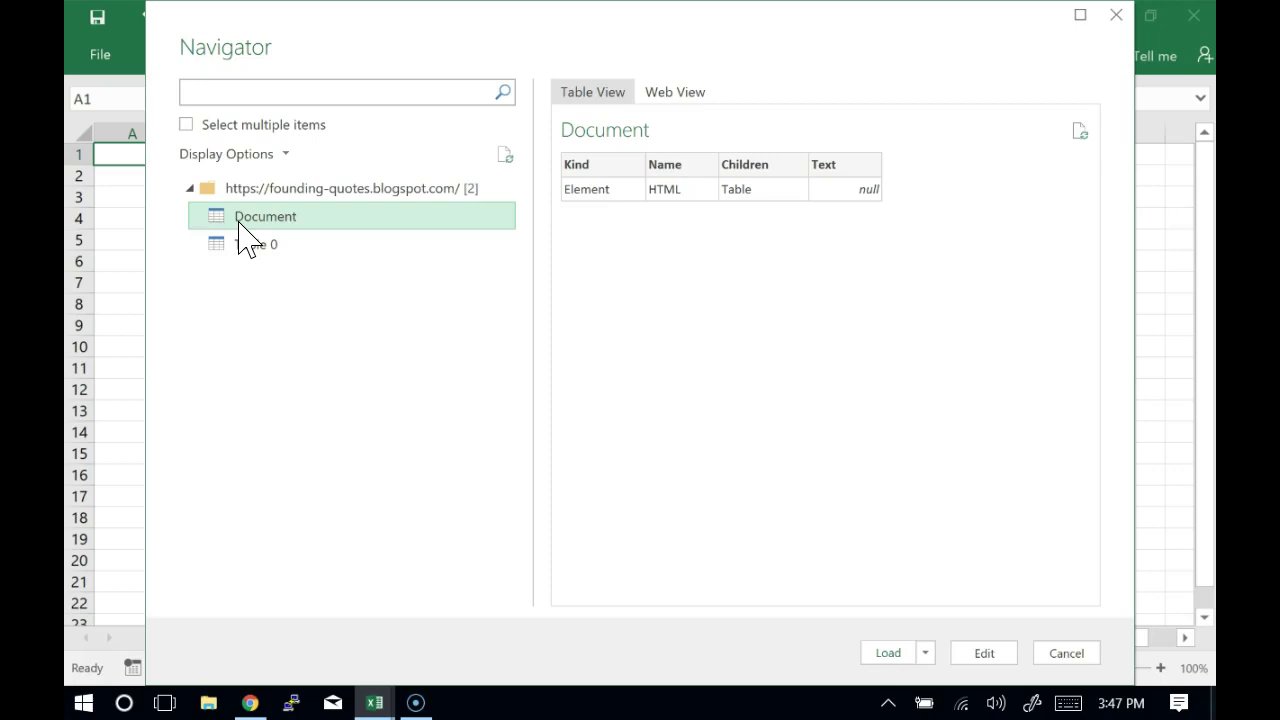
left_click(271, 243)
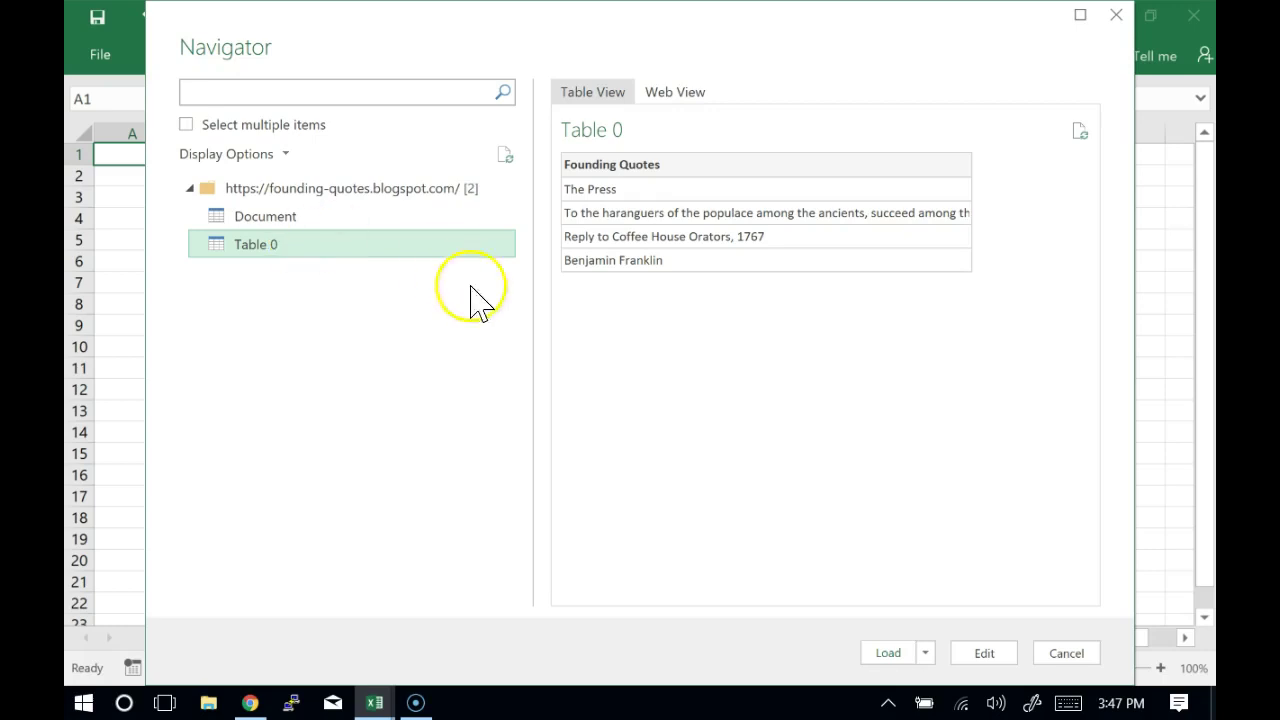
left_click(891, 658)
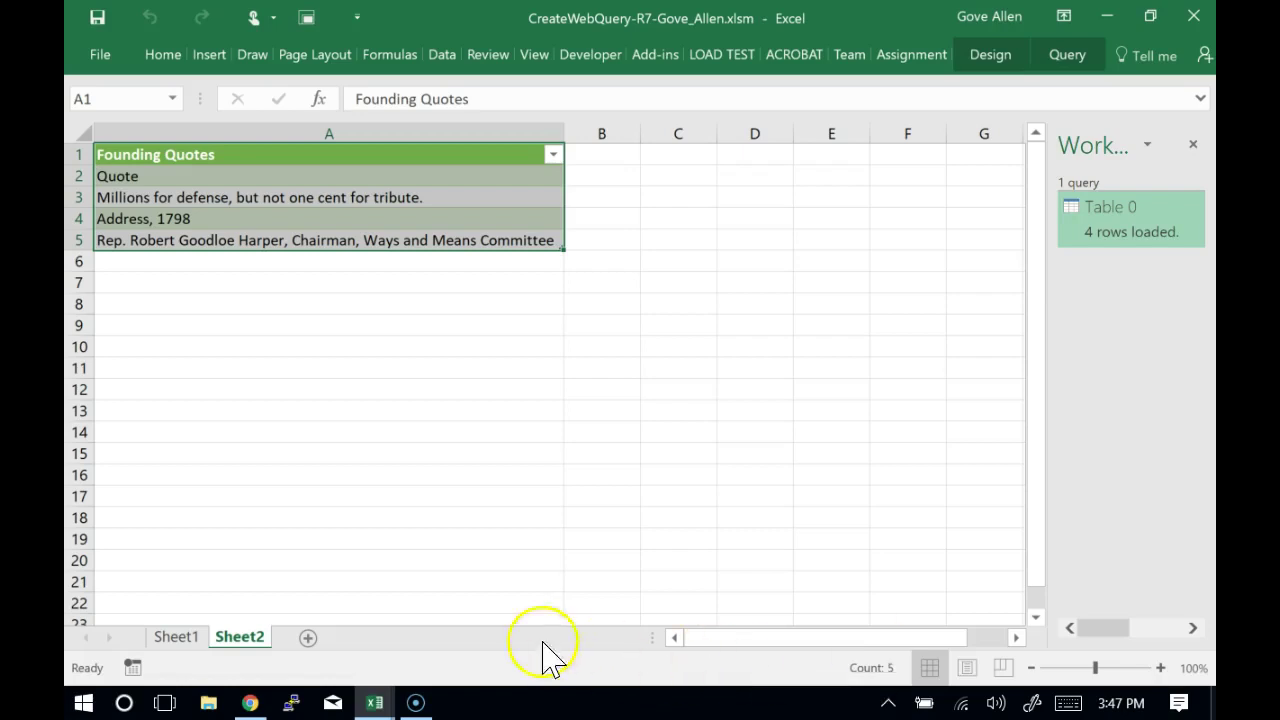
Refresh the Founding Quotes table from its context menu, then with Data > Refresh All
right_click(288, 195)
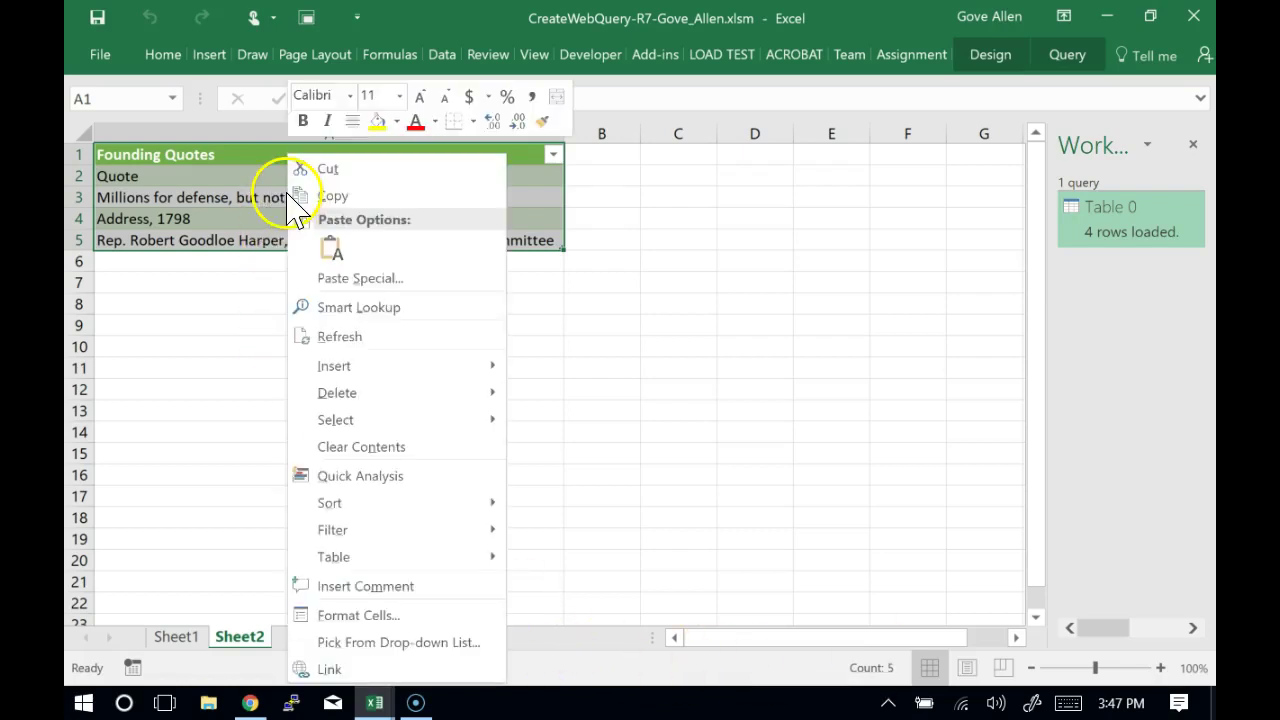
left_click(348, 336)
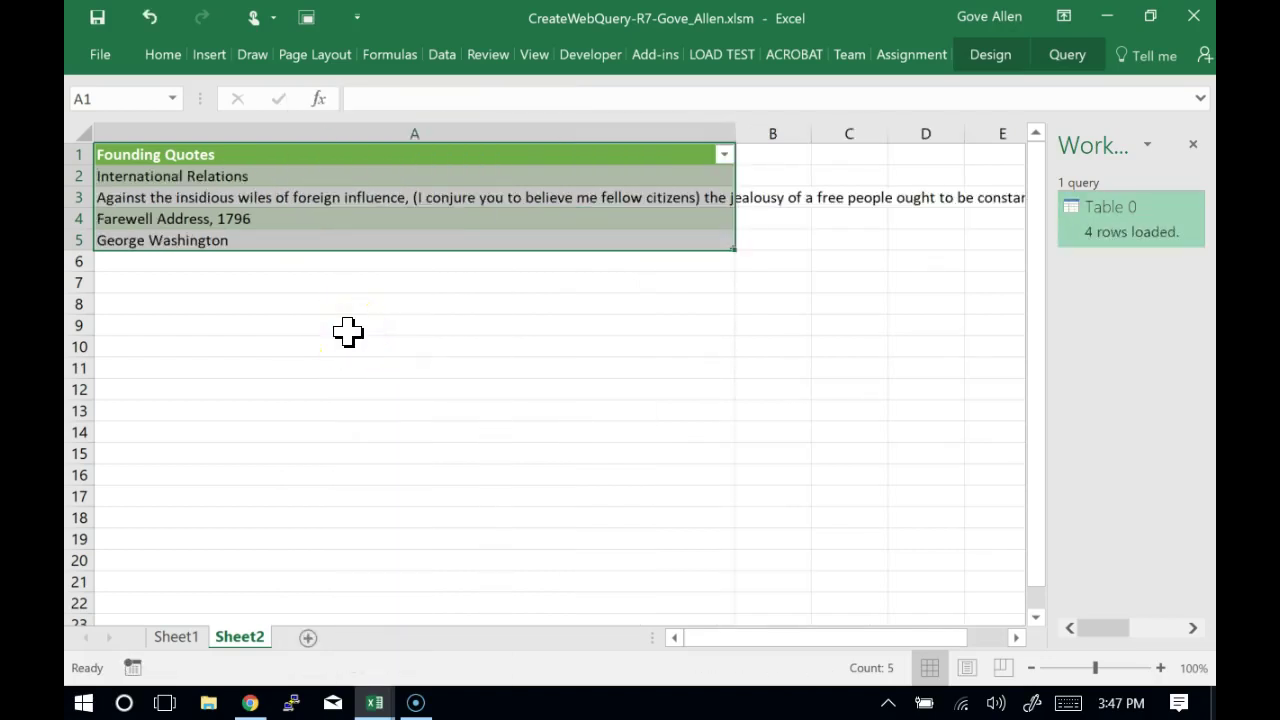
left_click(440, 56)
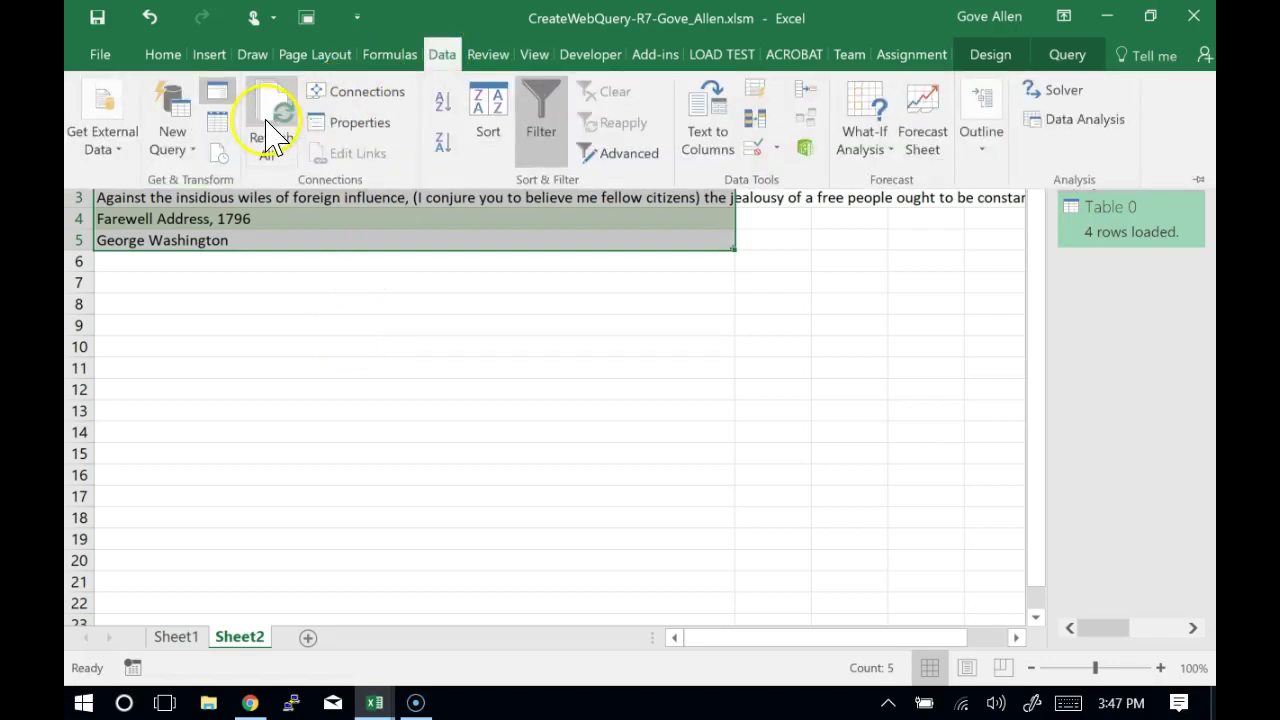
left_click(273, 135)
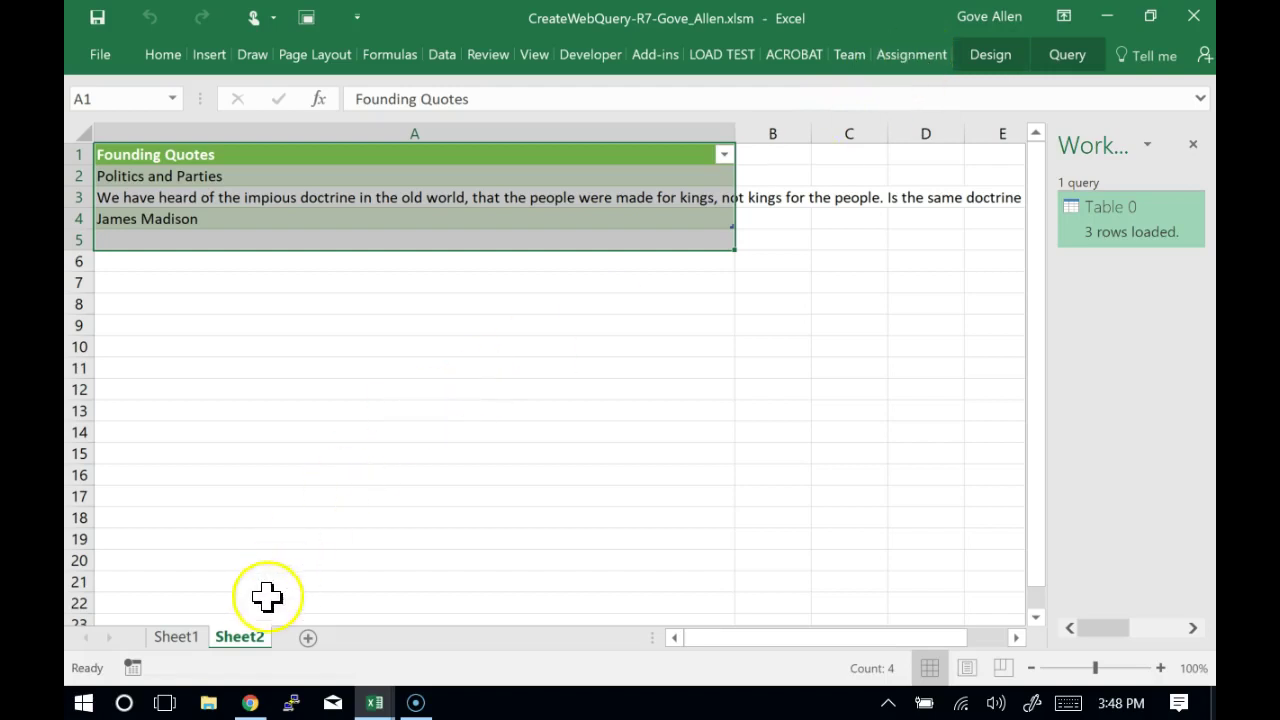
Rename the Sheet2 tab to 'Quotes' and switch to Chrome
double_click(241, 637)
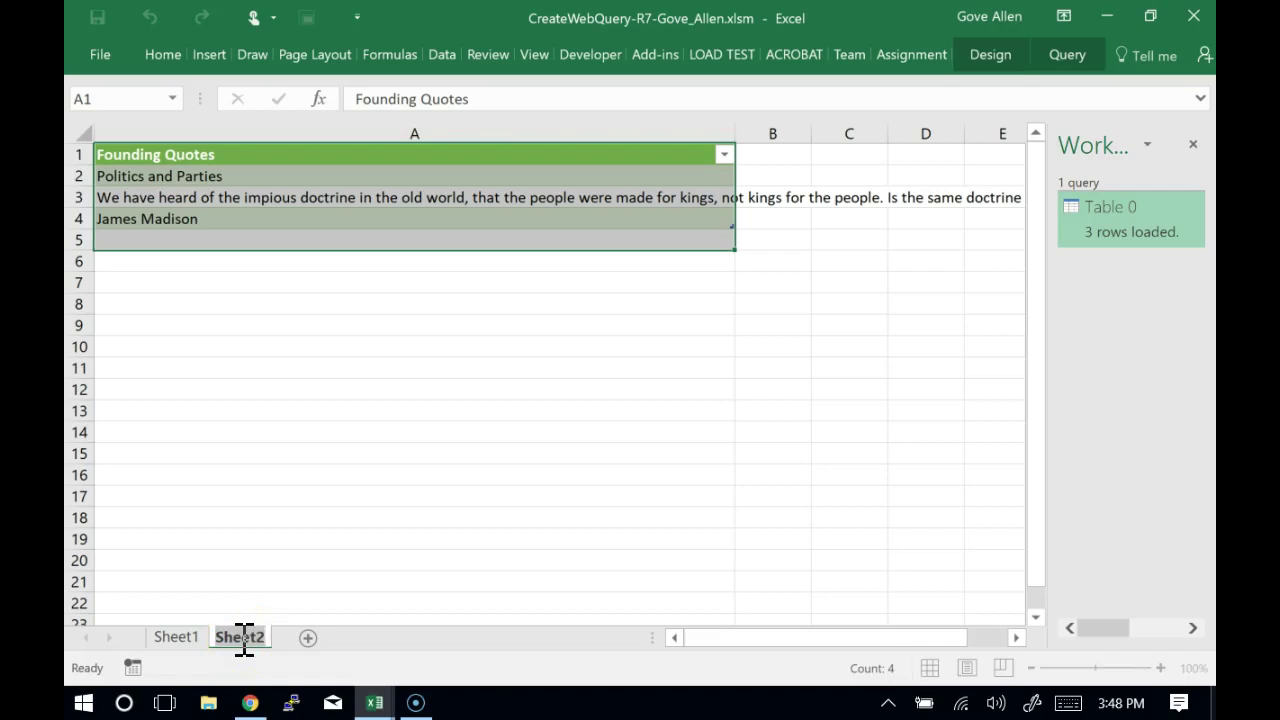
type("Quotes")
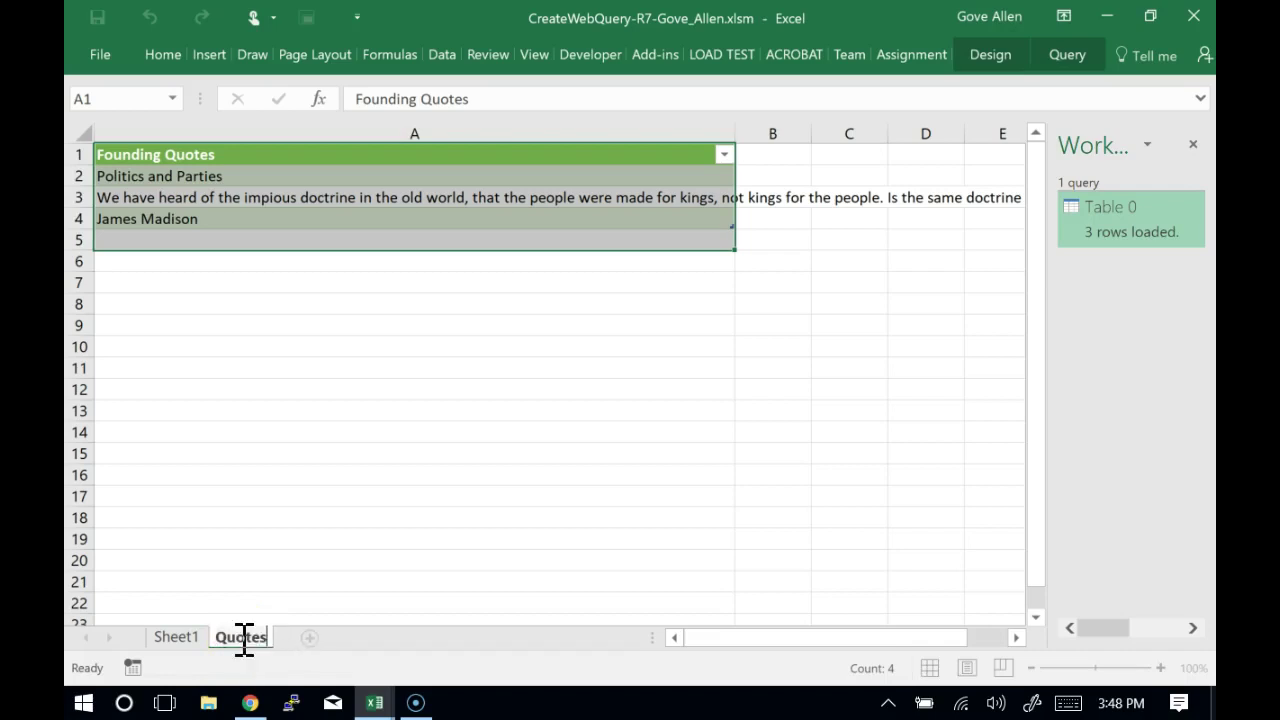
key("Return")
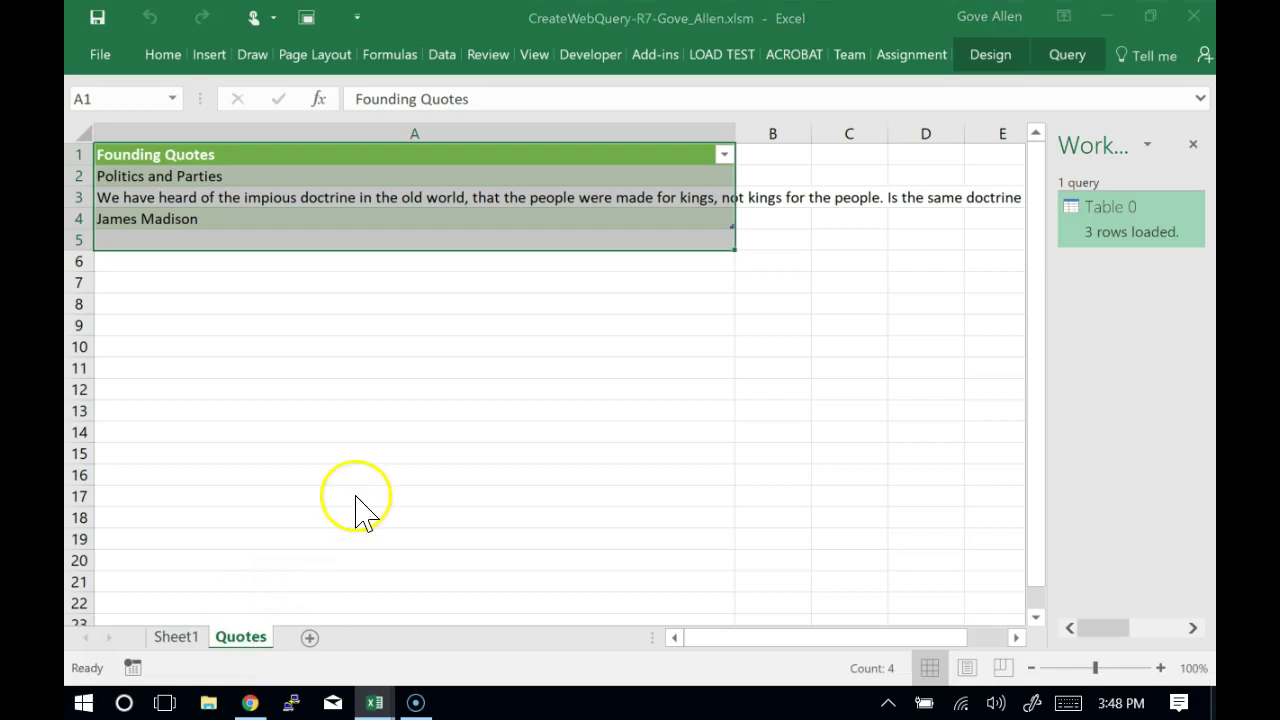
key("alt+Tab")
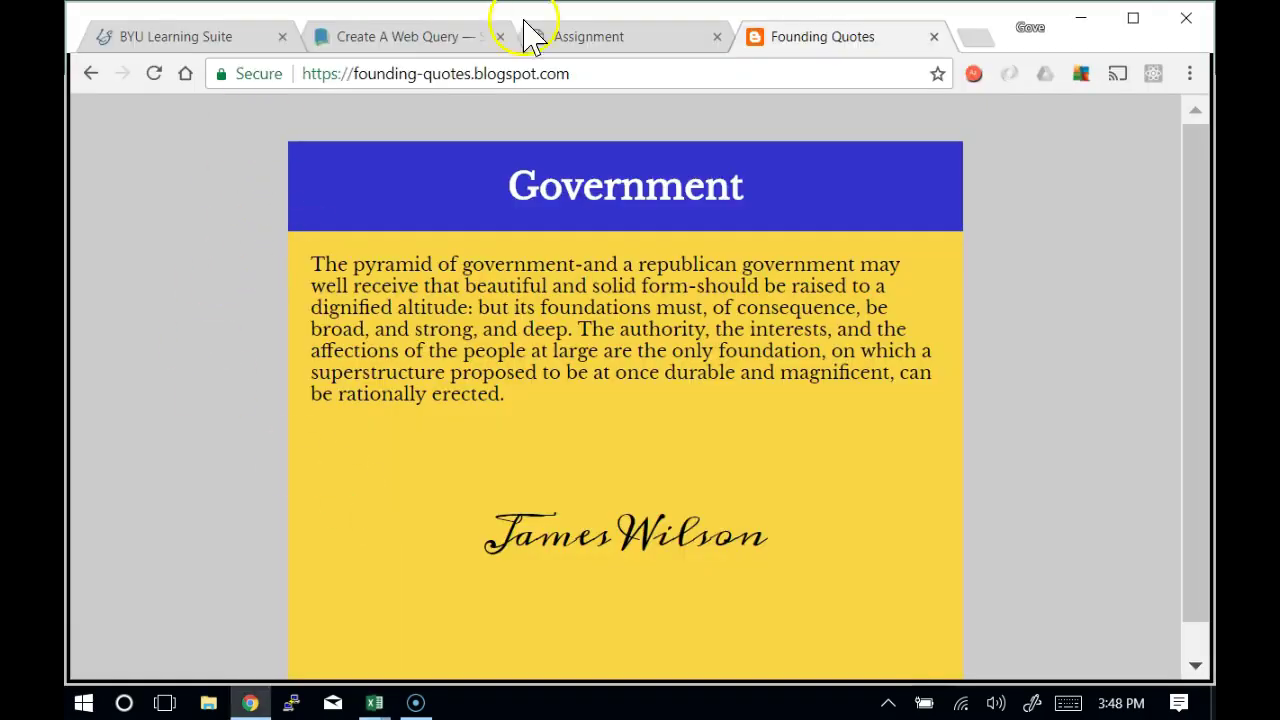
Review the Task 1 assignment page, then bring up the assignment scoring options in Excel
left_click(548, 40)
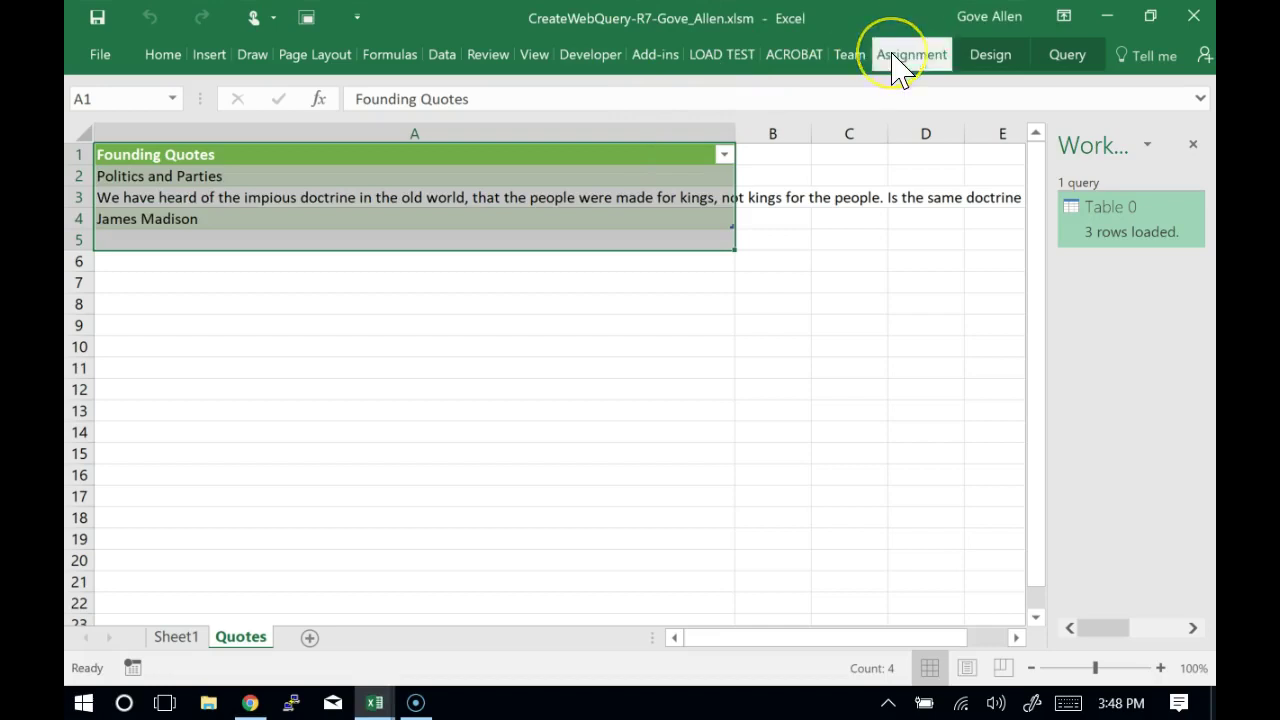
left_click(910, 55)
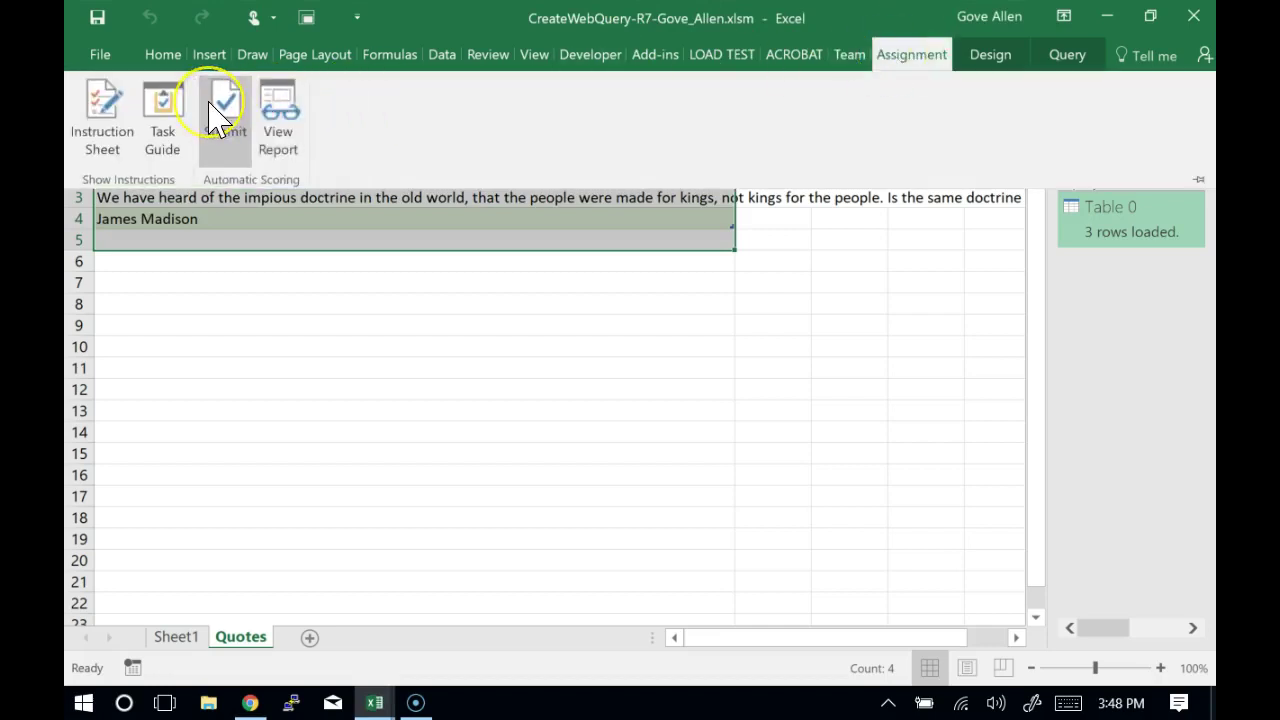
Sign in with the MyEducator e-mail and password, then grade without recording the score
left_click(220, 110)
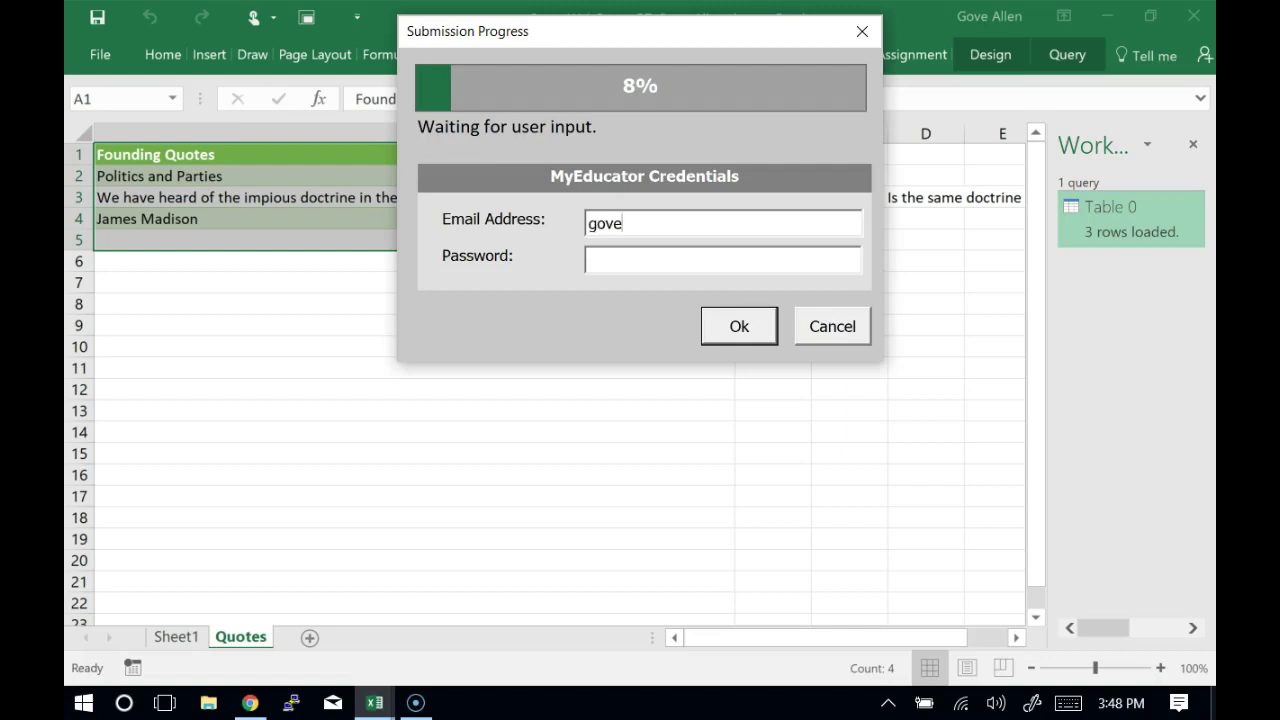
key("Tab")
type("********")
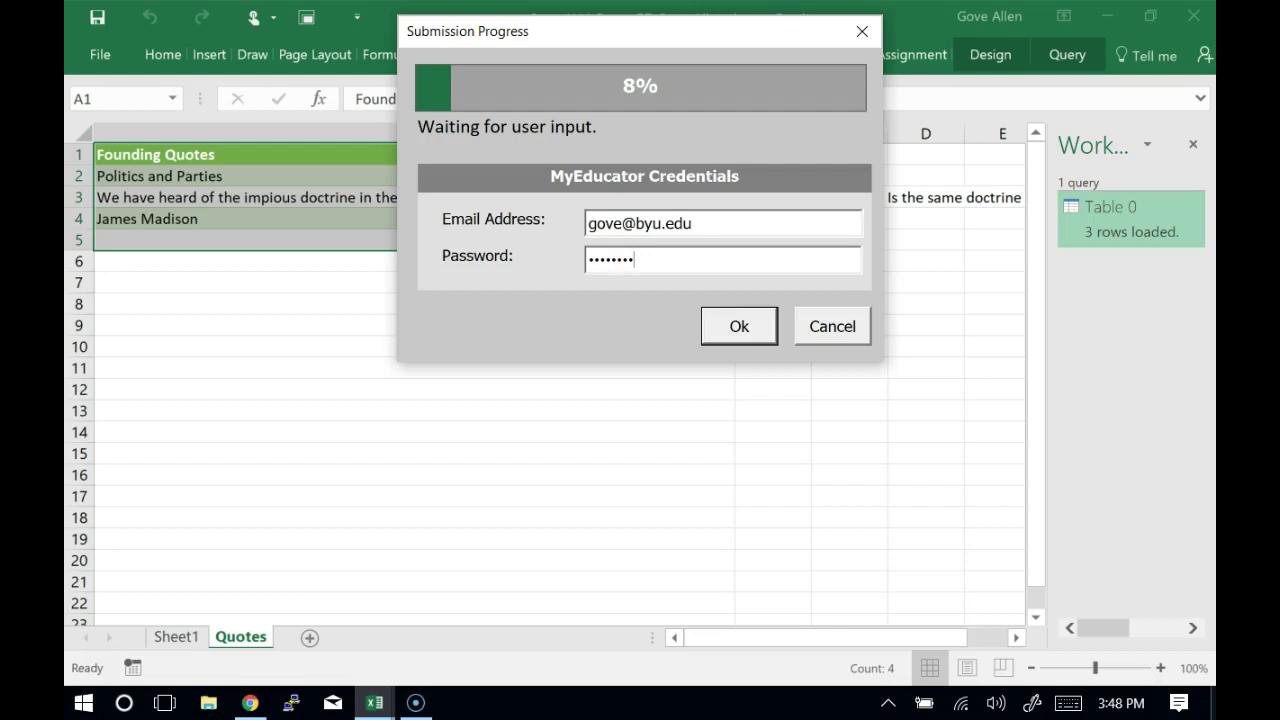
left_click(714, 334)
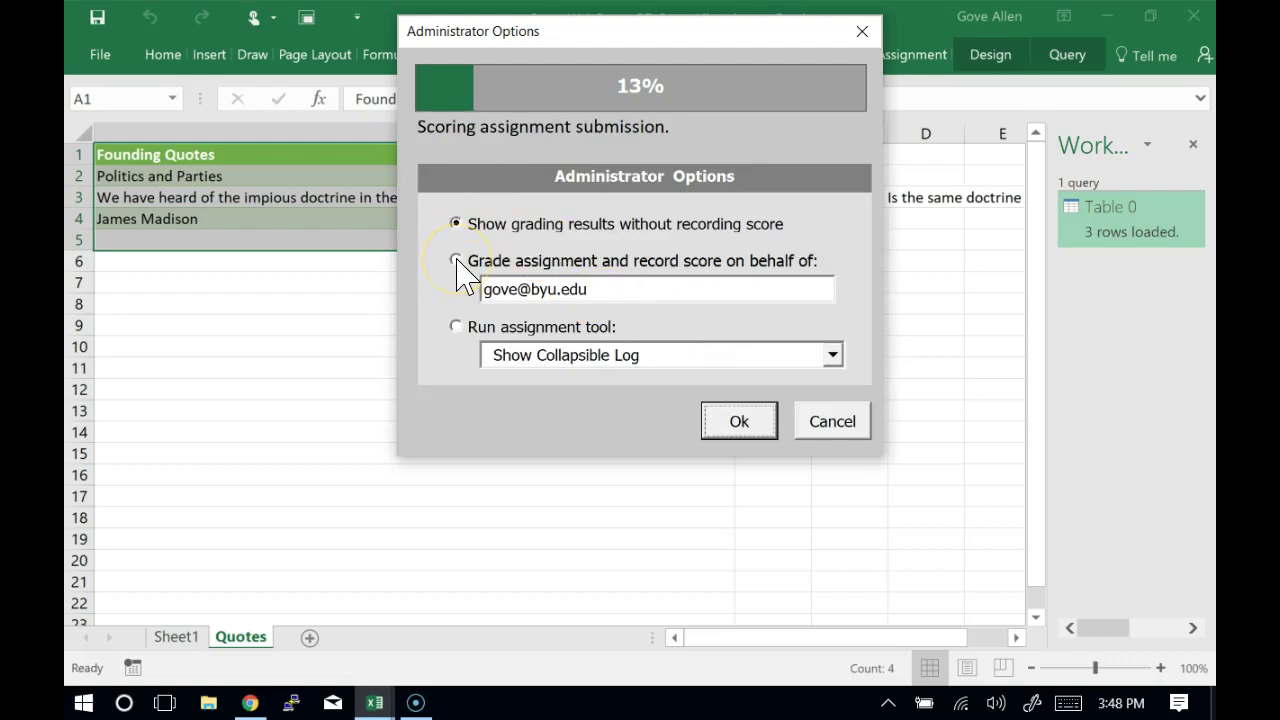
left_click(740, 428)
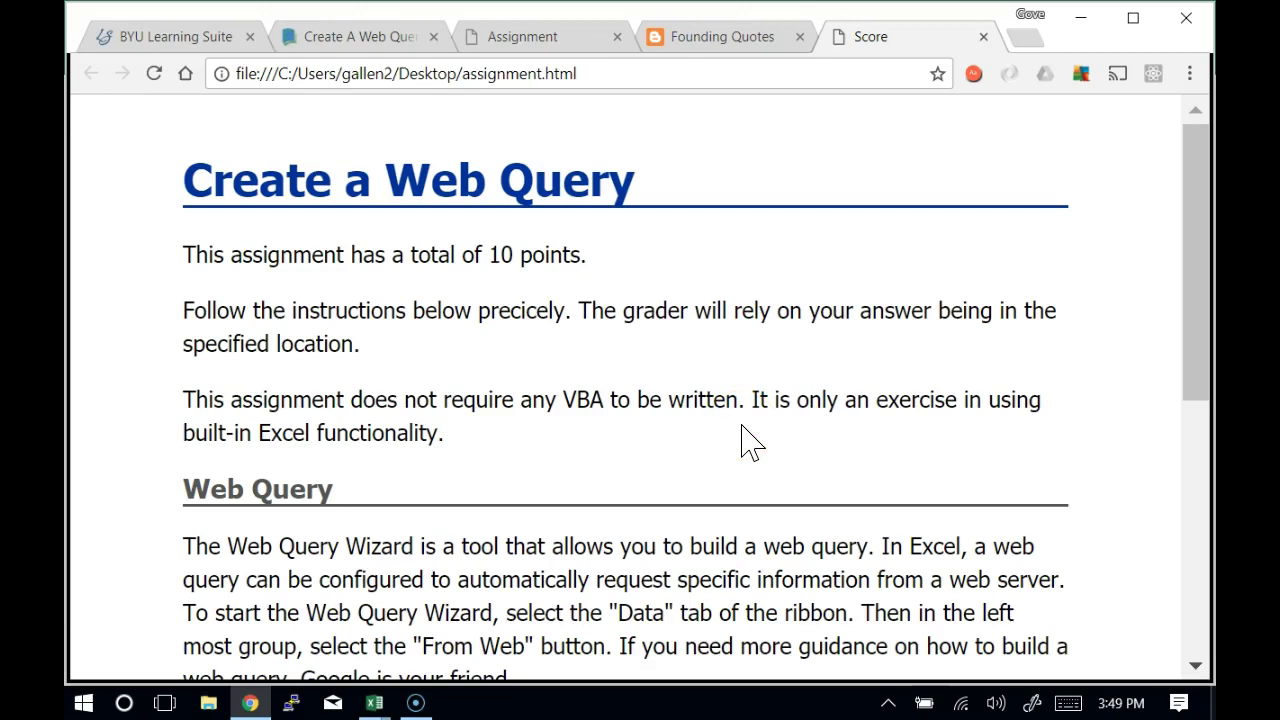
Scroll the Score page to show Task 1 at 10/10 and the 100% Assignment Grade
scroll(750, 440, "down", 5)
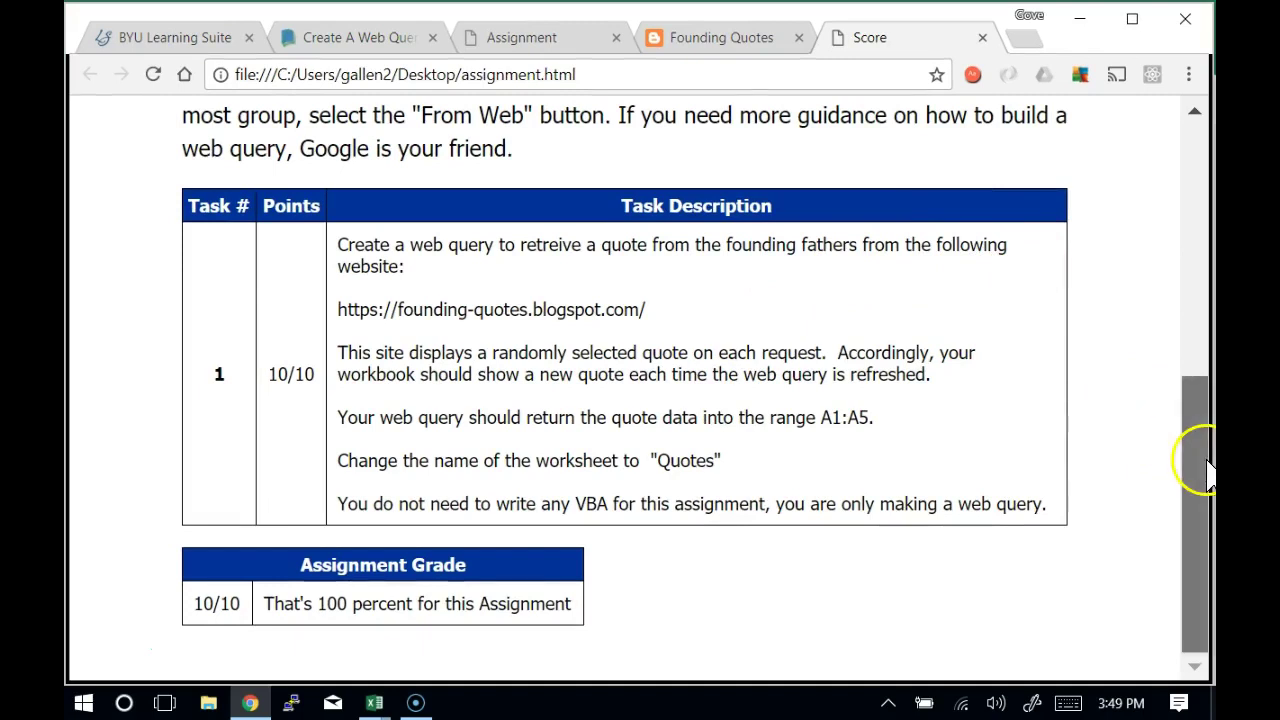
Return to the CreateWebQuery workbook, whose Quotes sheet now shows a Samuel Adams quote
left_click_drag(1207, 470, 1197, 475)
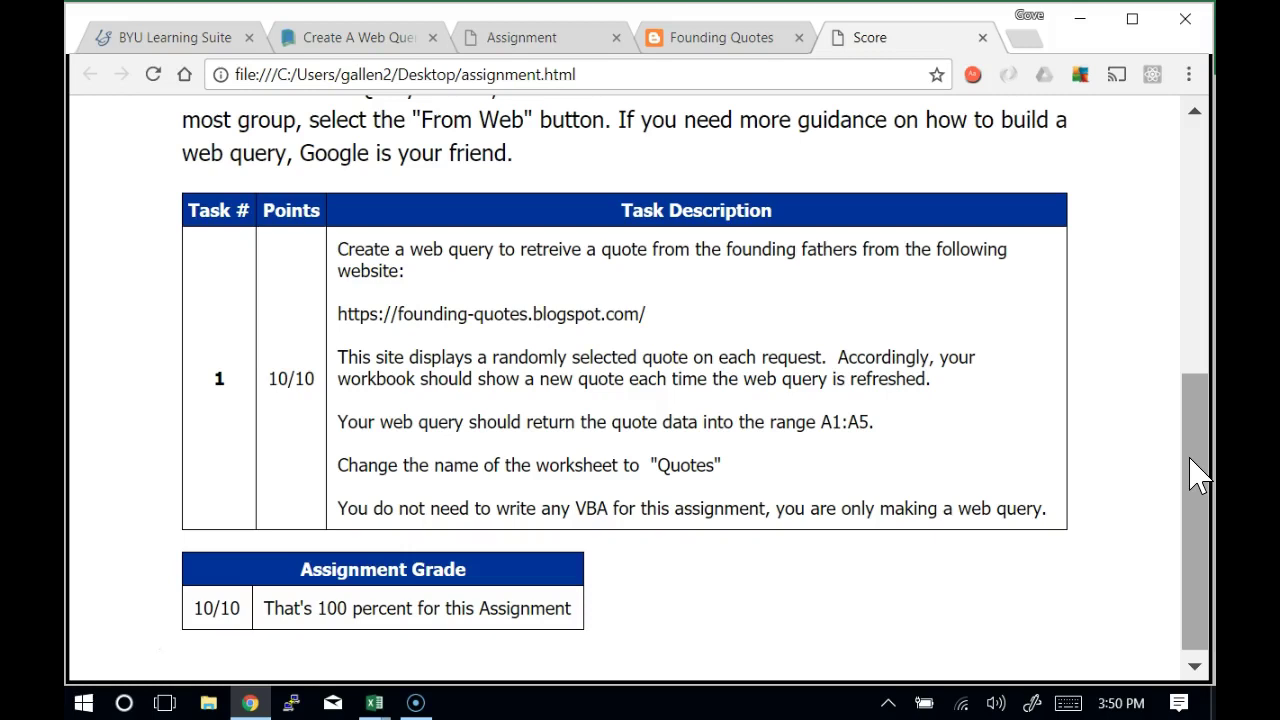
key("alt+Tab")
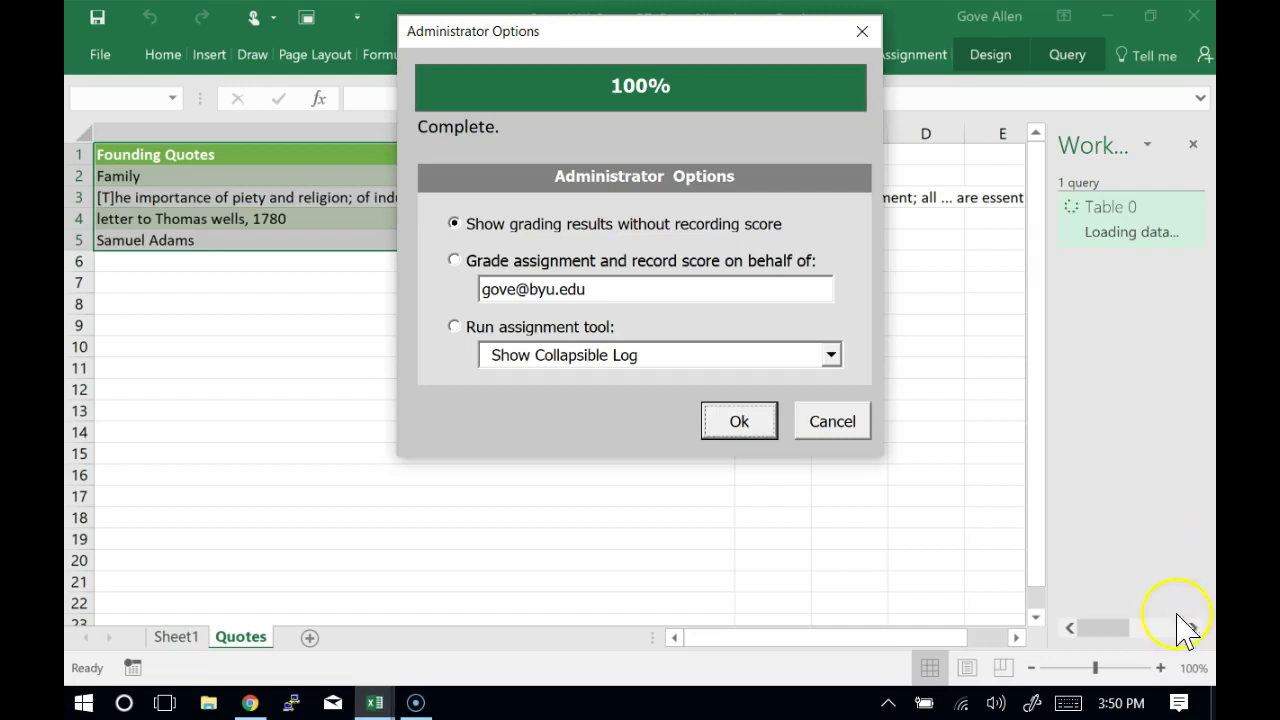
Cancel the Administrator Options grader and close the CreateWebQuery workbook, saving its changes
left_click(832, 421)
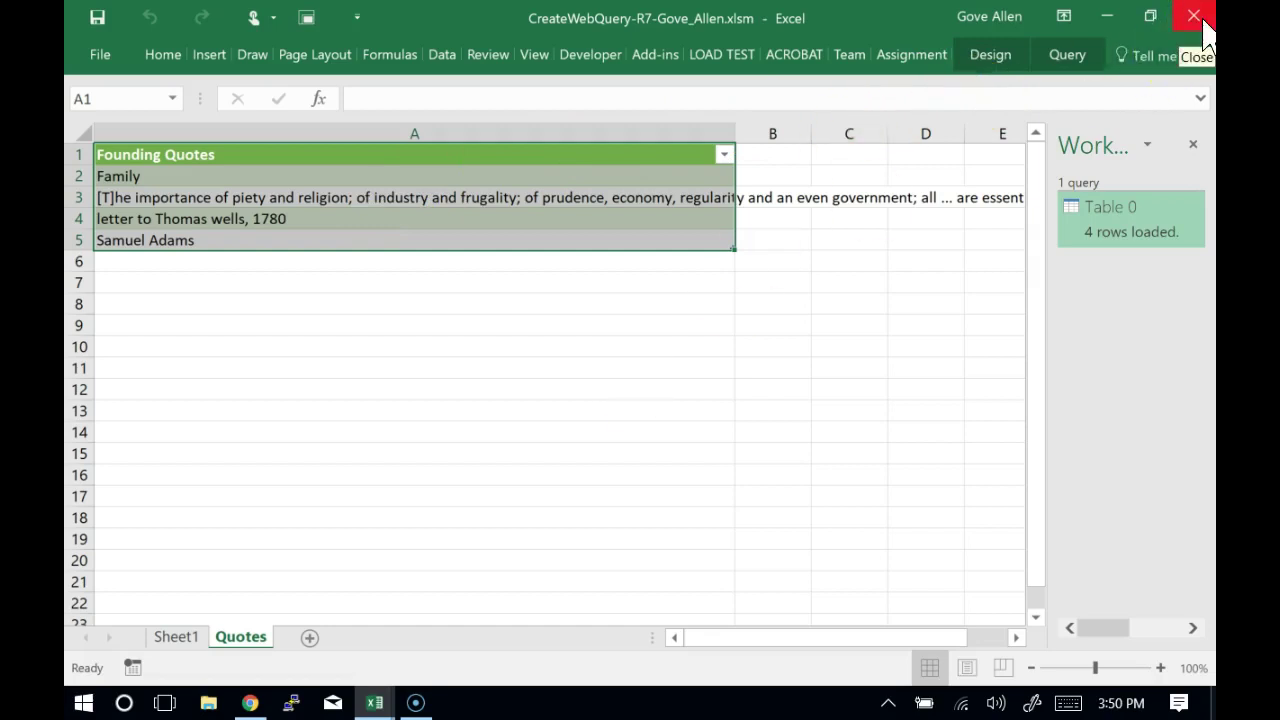
left_click(1203, 30)
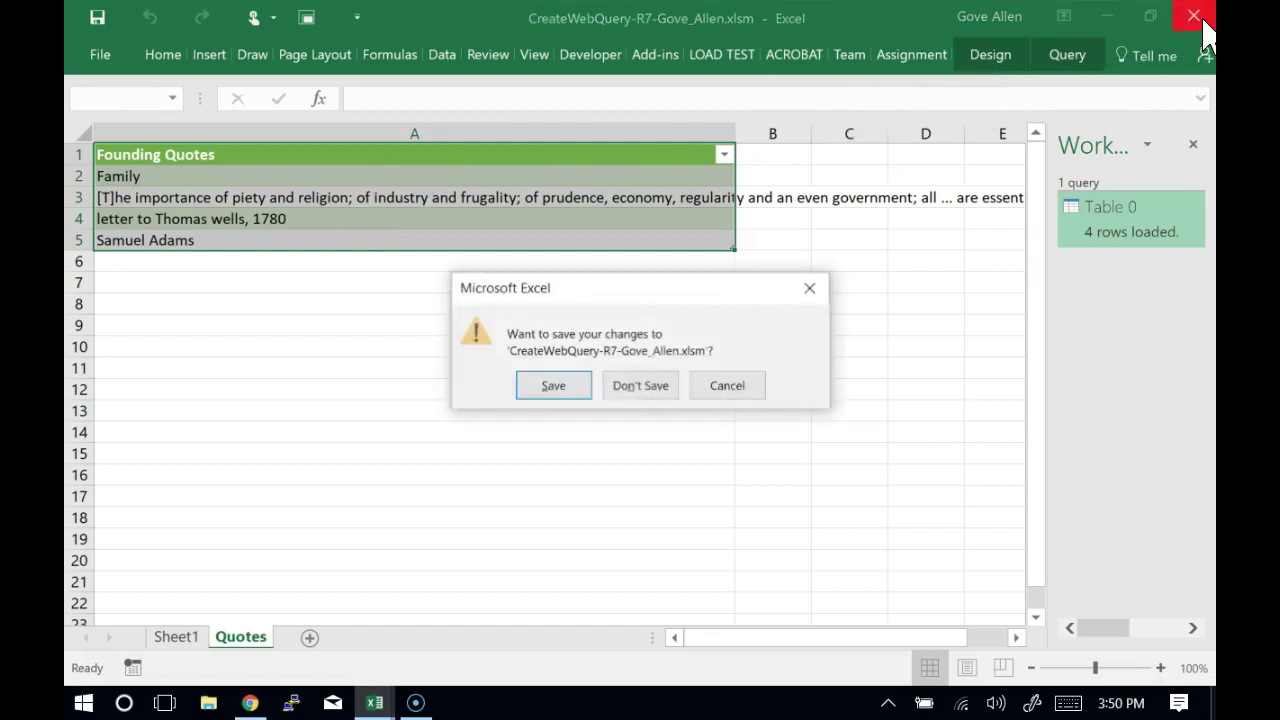
left_click(553, 388)
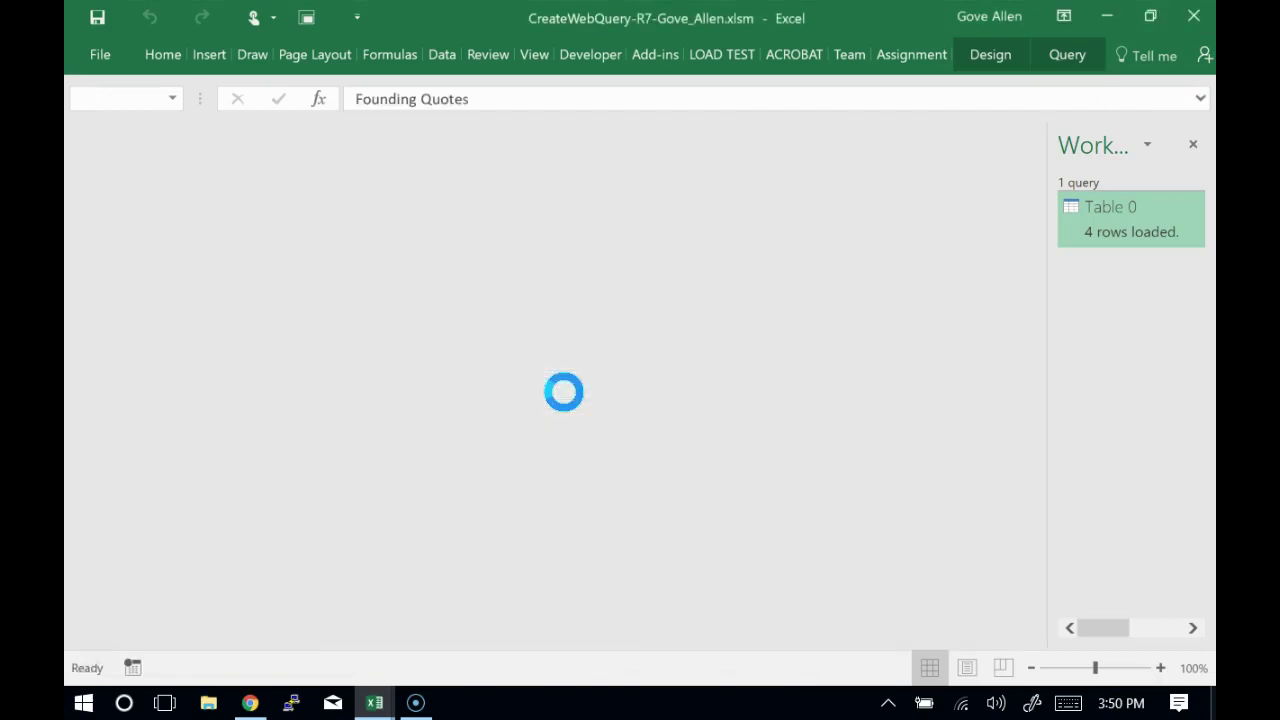
Close the FoundingQuotes (1).xlsx workbook window
left_click(1201, 30)
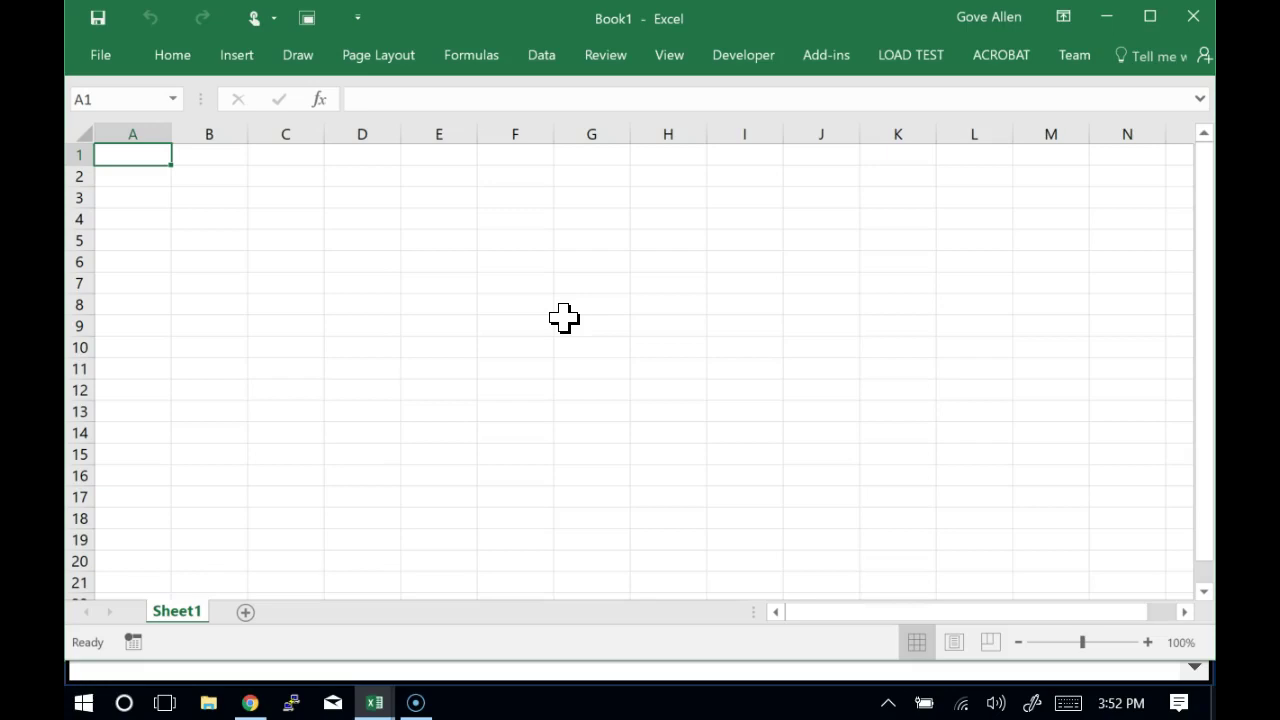
Start Save As for Book1 with the Desktop chosen as the save location
left_click(98, 57)
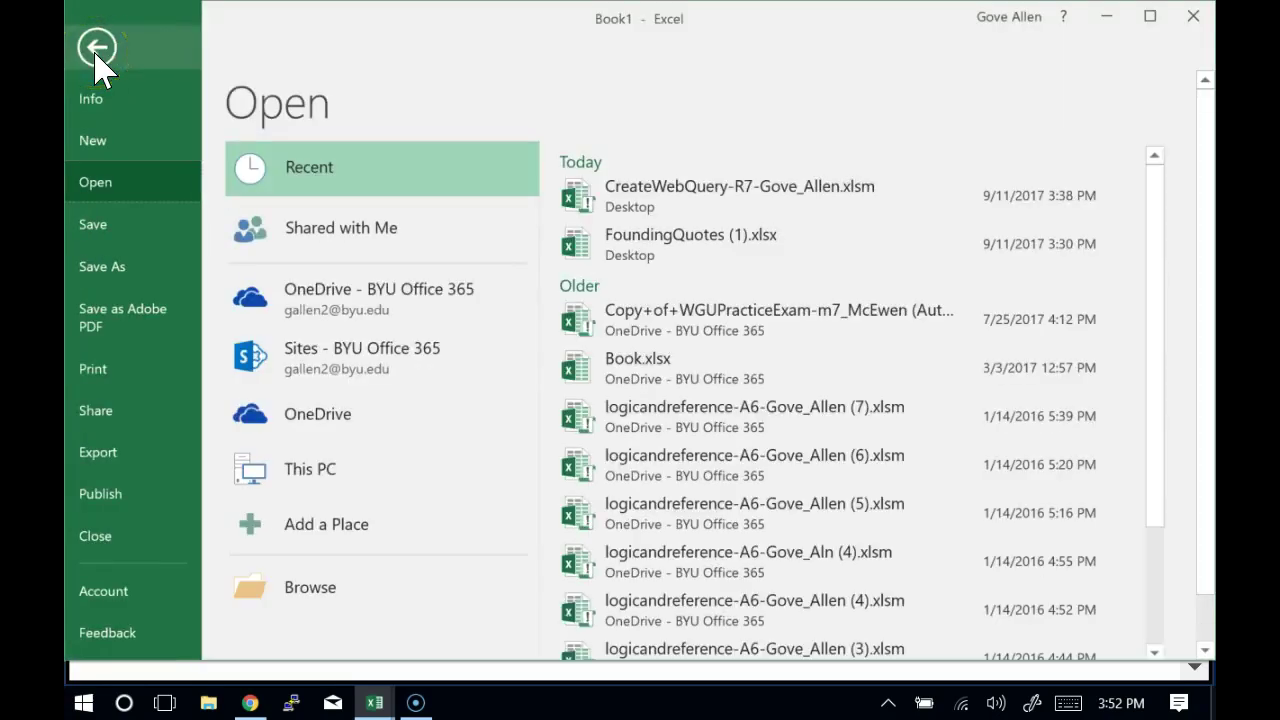
left_click(113, 230)
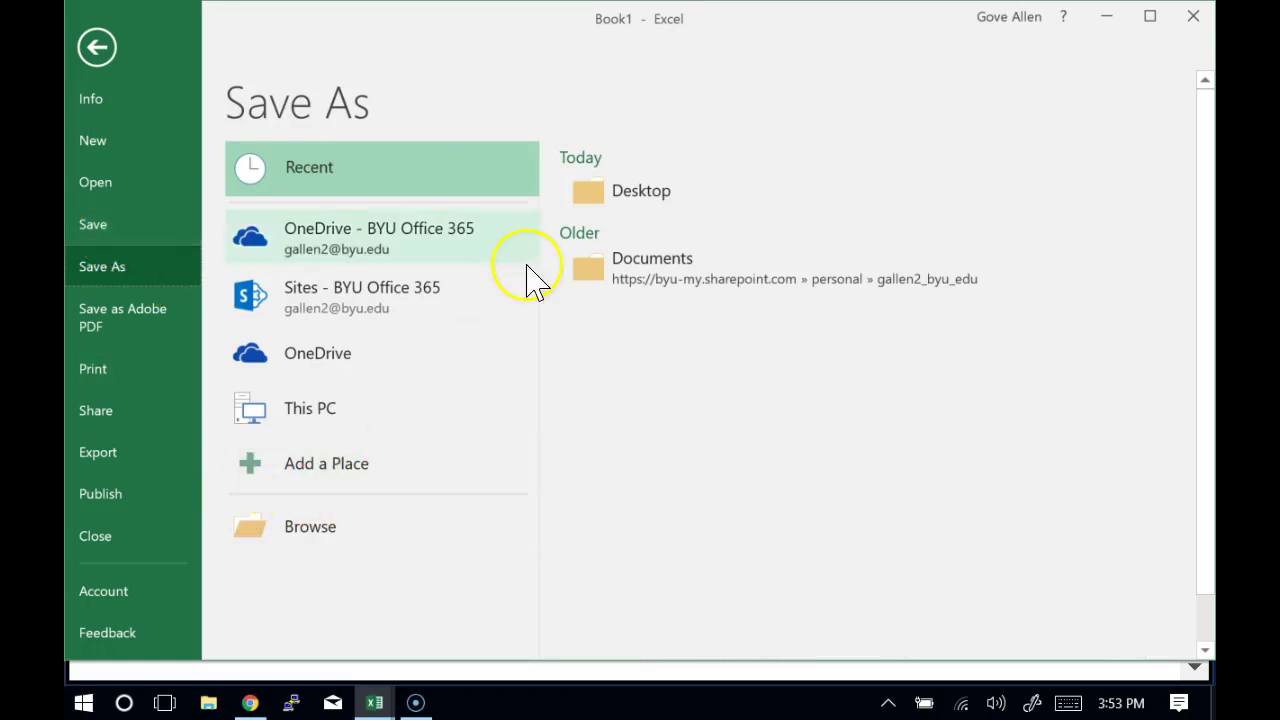
left_click(663, 196)
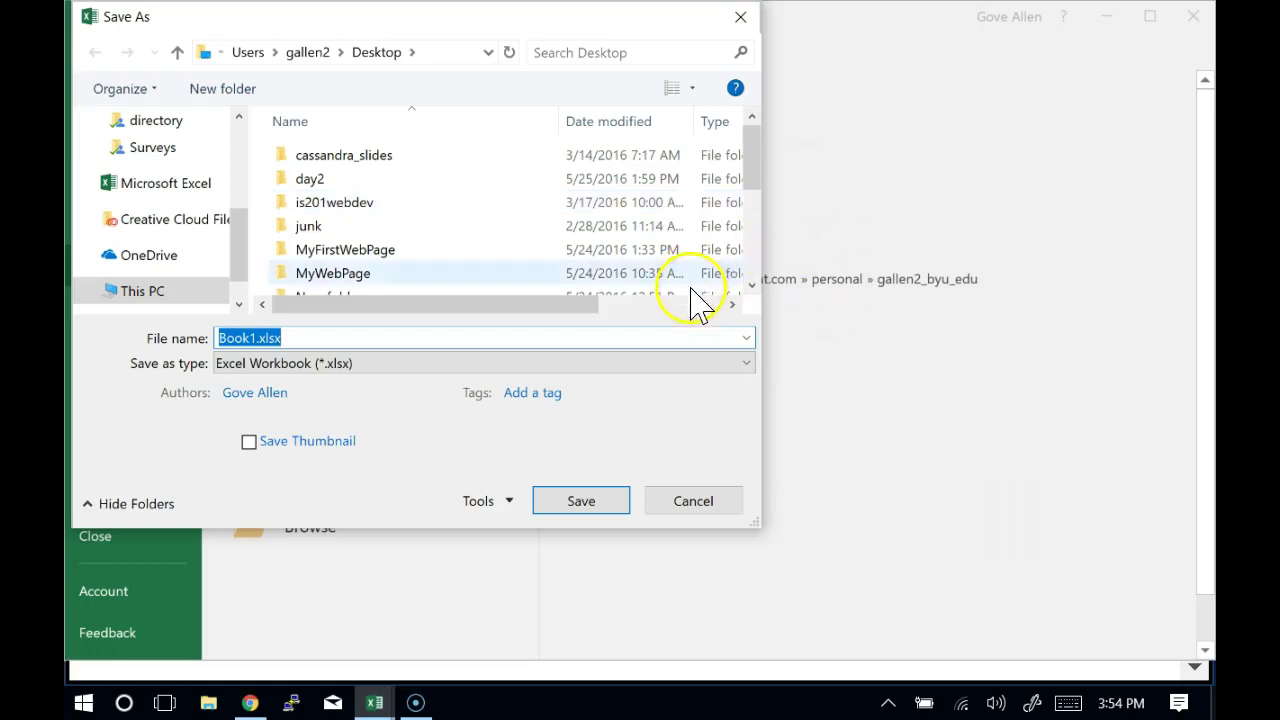
Save the workbook as macro-enabled StockData.xlsm and begin typing the A1 header
left_click(747, 365)
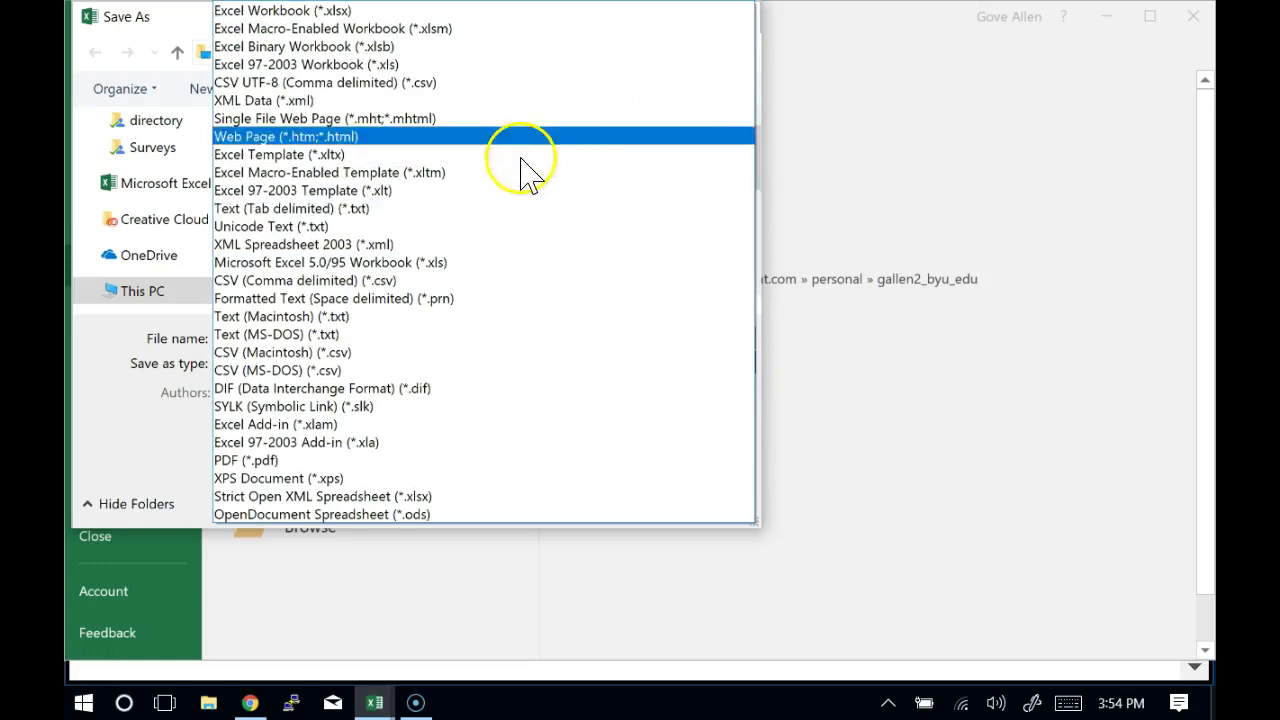
left_click(489, 30)
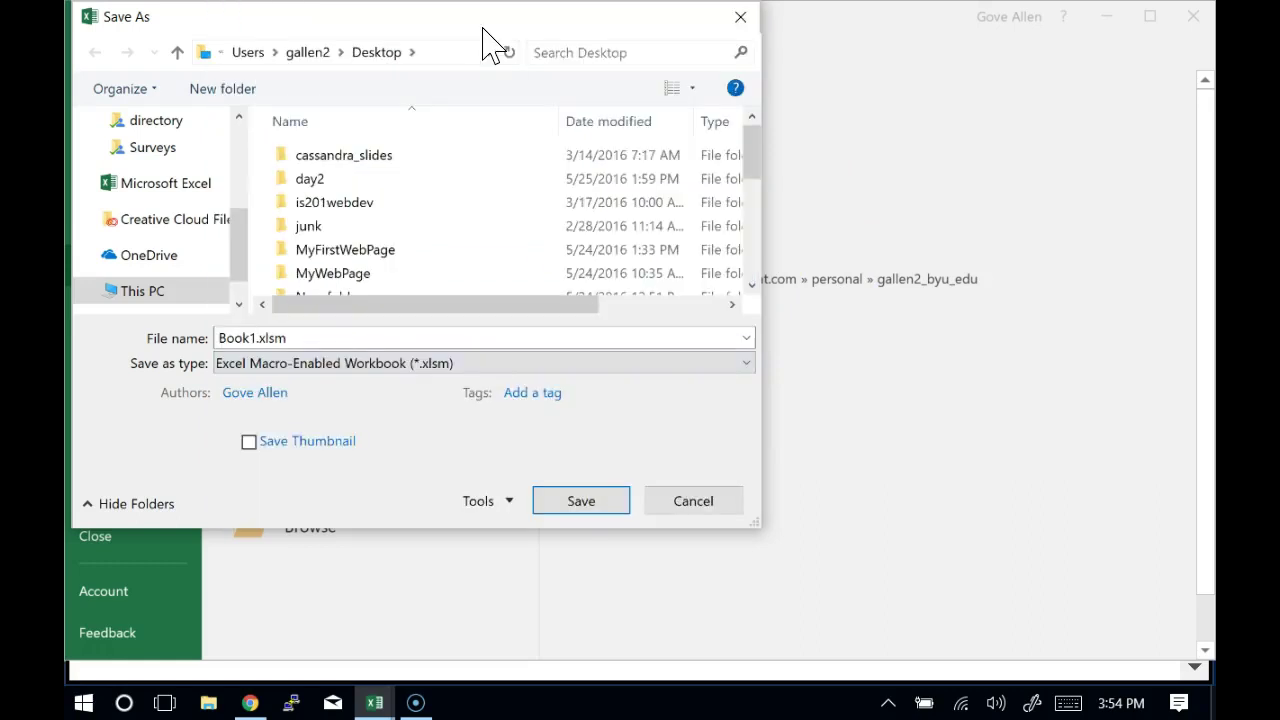
double_click(251, 338)
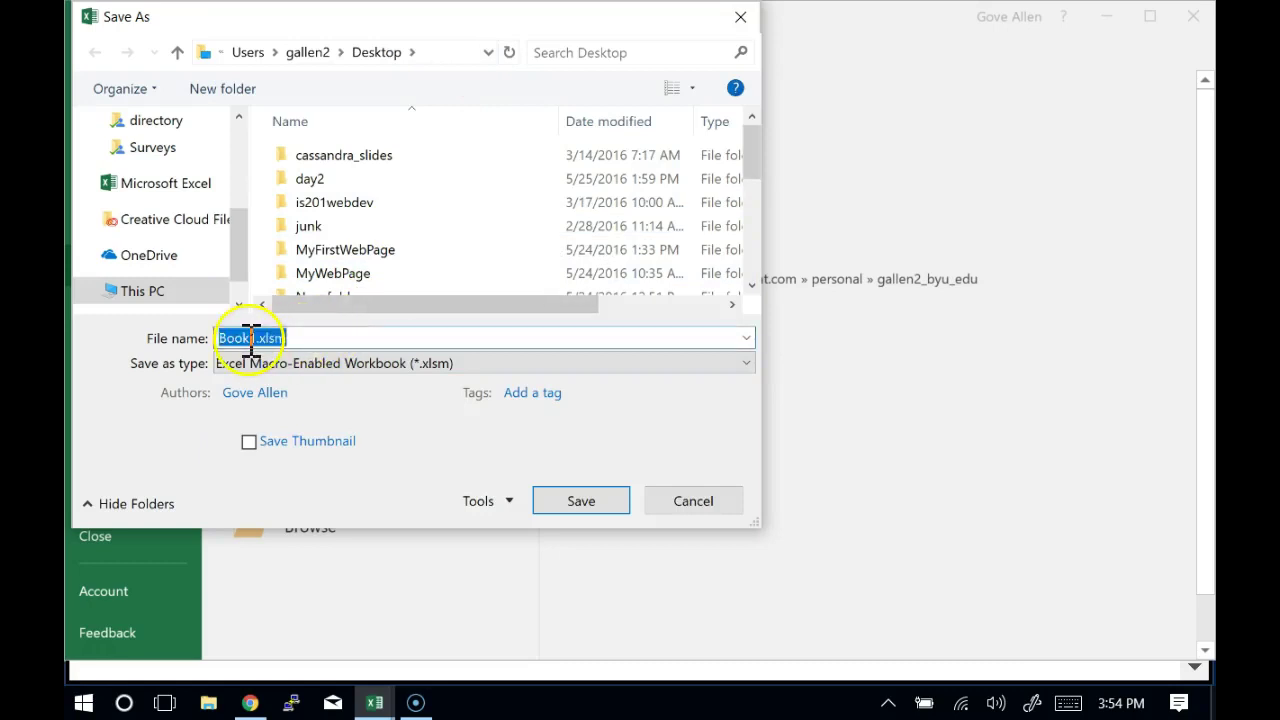
left_click(257, 338)
key("BackSpace")
key("BackSpace")
key("BackSpace")
key("BackSpace")
key("BackSpace")
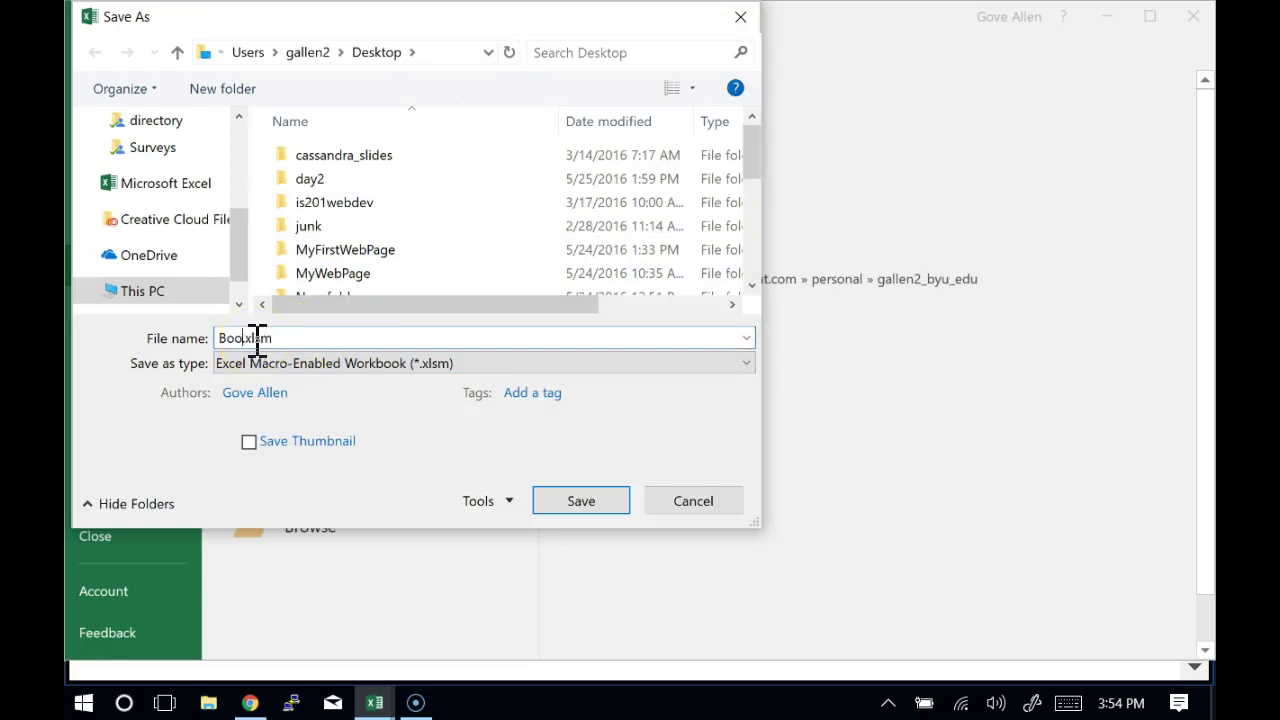
type("StockData")
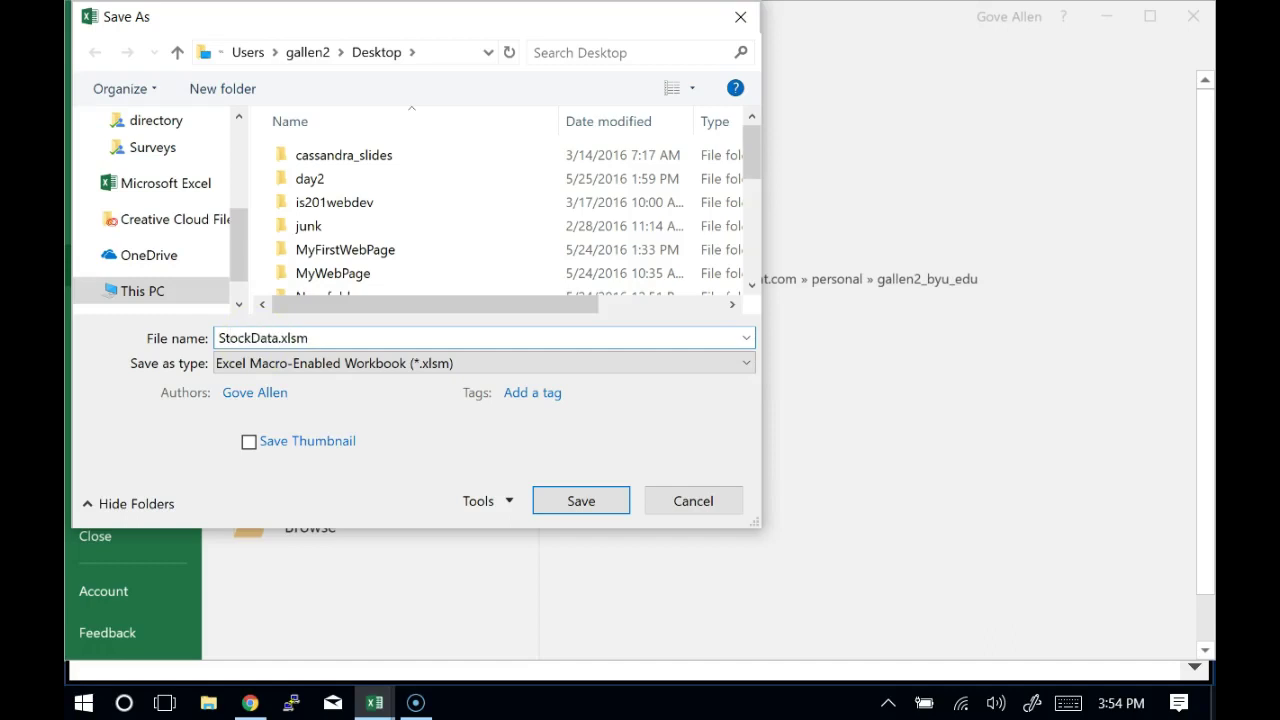
key("Return")
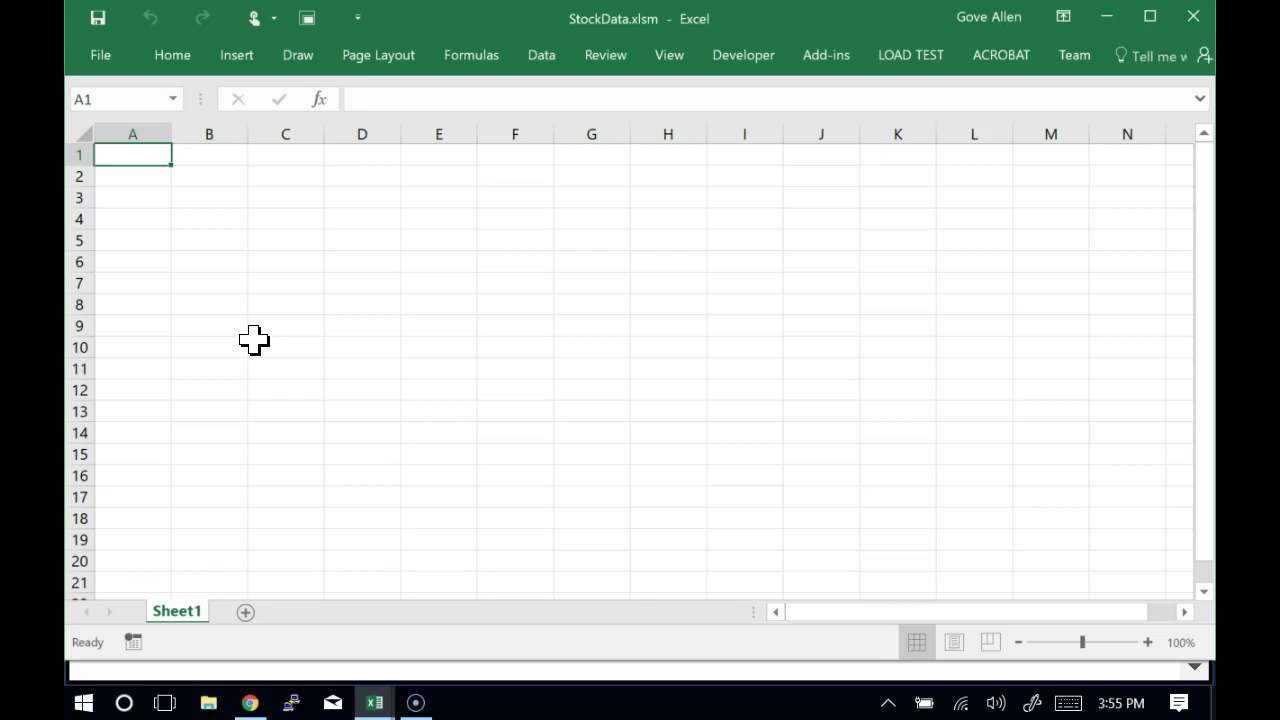
type("T")
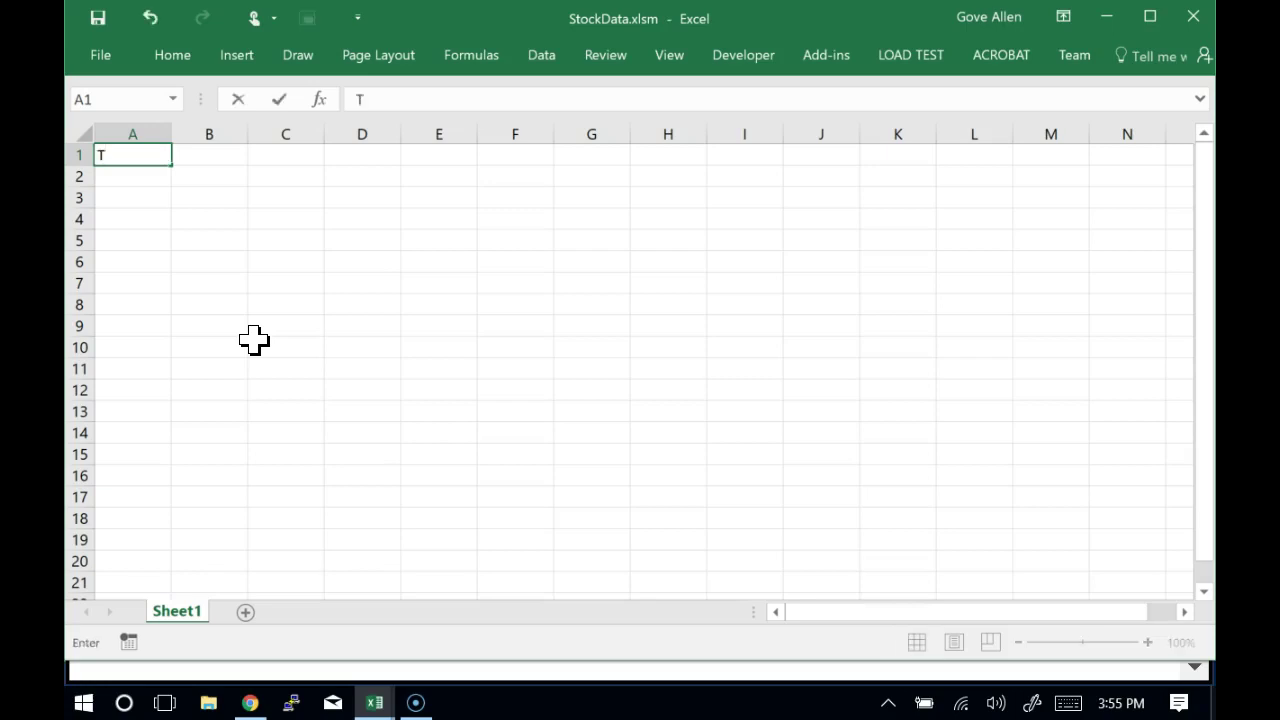
type("ickjer")
Correct the A1 header to Ticker and enter AAPL, GOOG and MSFT below it
key("BackSpace")
key("BackSpace")
key("BackSpace")
type("er")
key("Return")
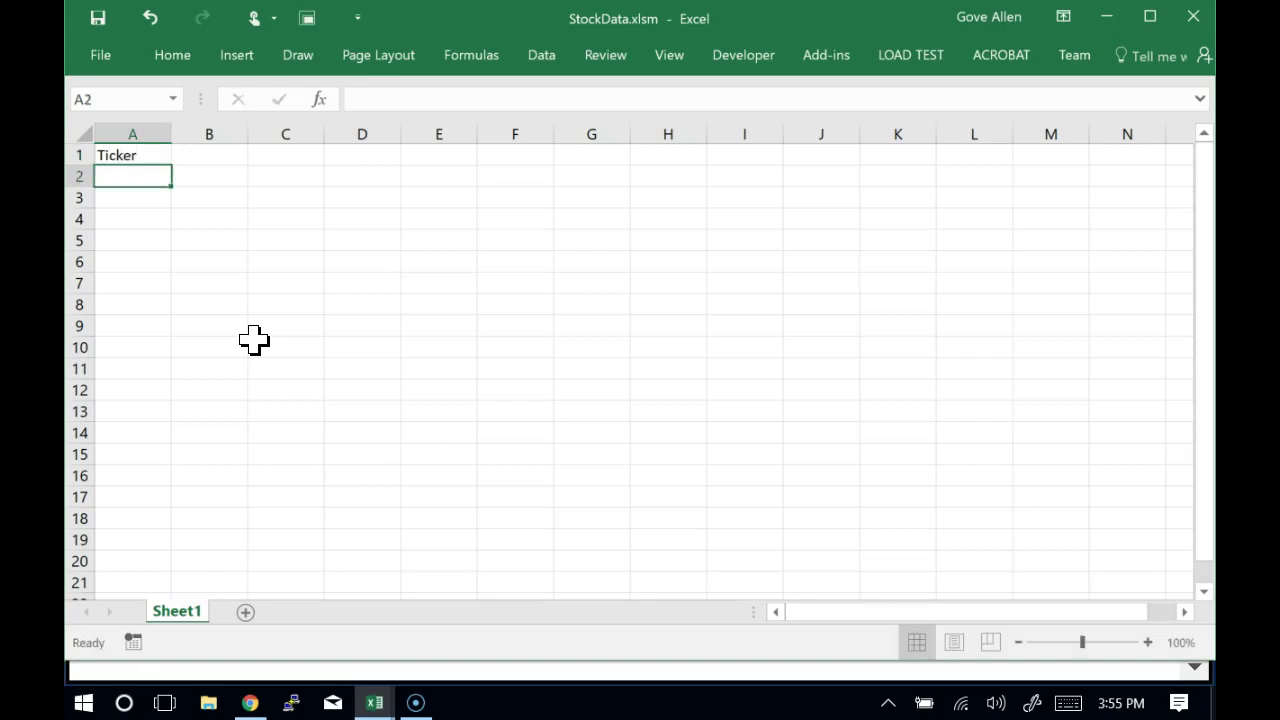
type("AAPL")
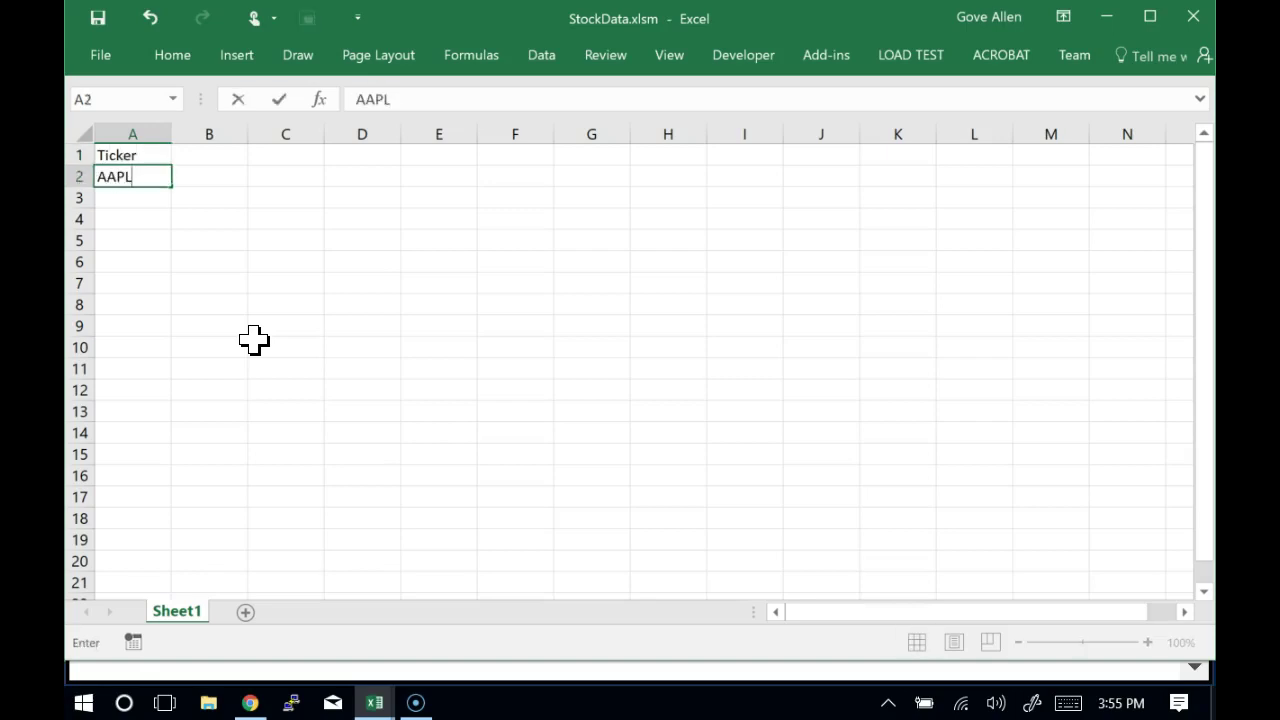
key("Return")
type("GOOG")
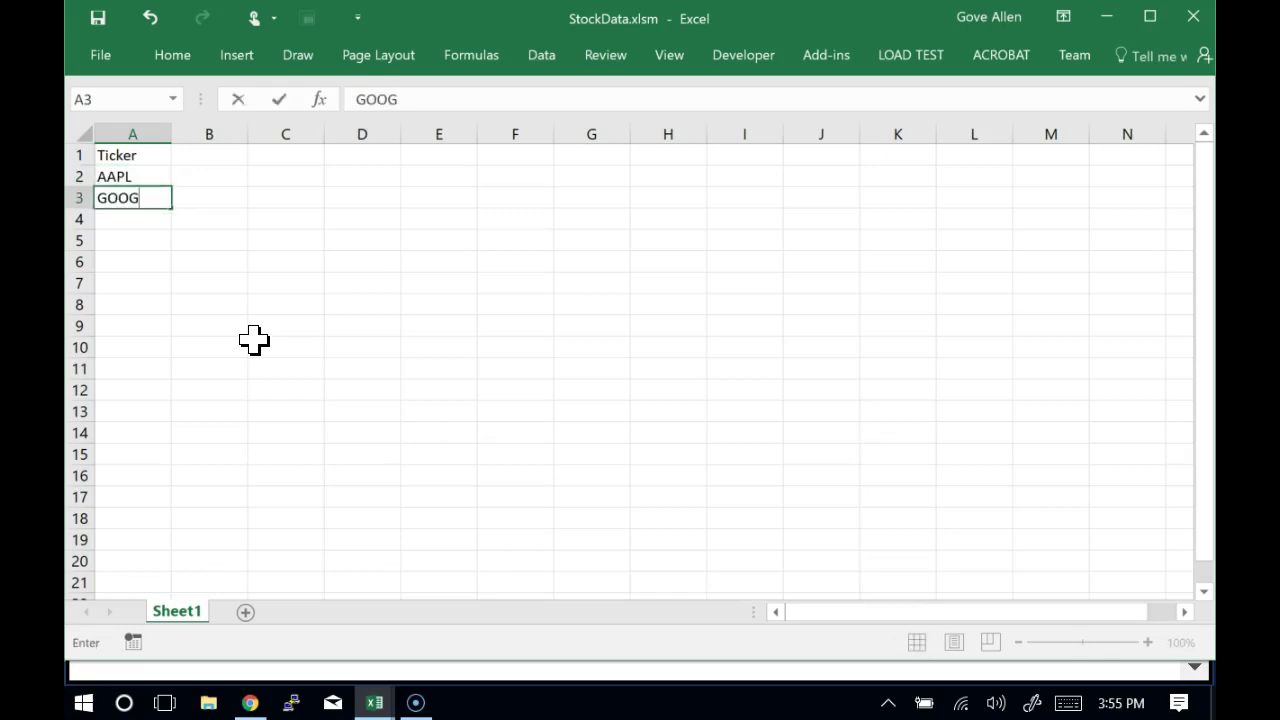
key("Return")
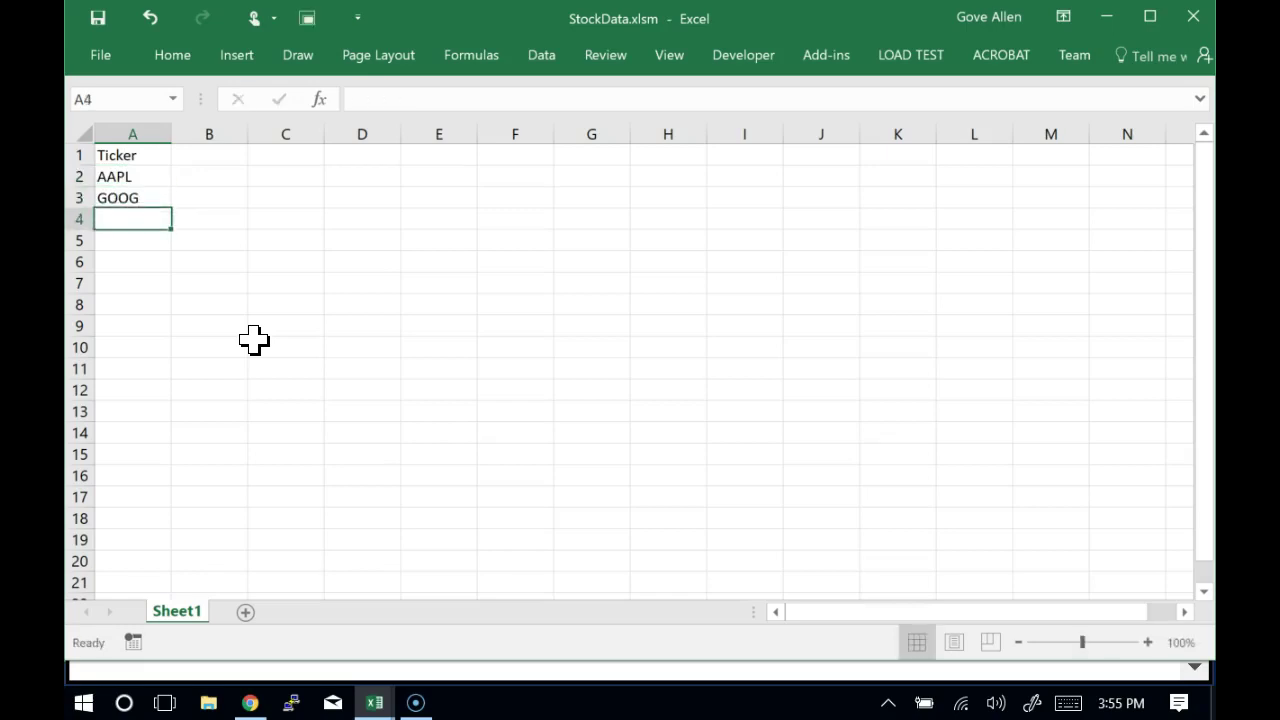
type("MSFT")
key("Return")
Enter ORCL (fixing the ORCK typo), AXP, XOM, F and GM in A5 through A9
type("ORCK")
key("Return")
key("Up")
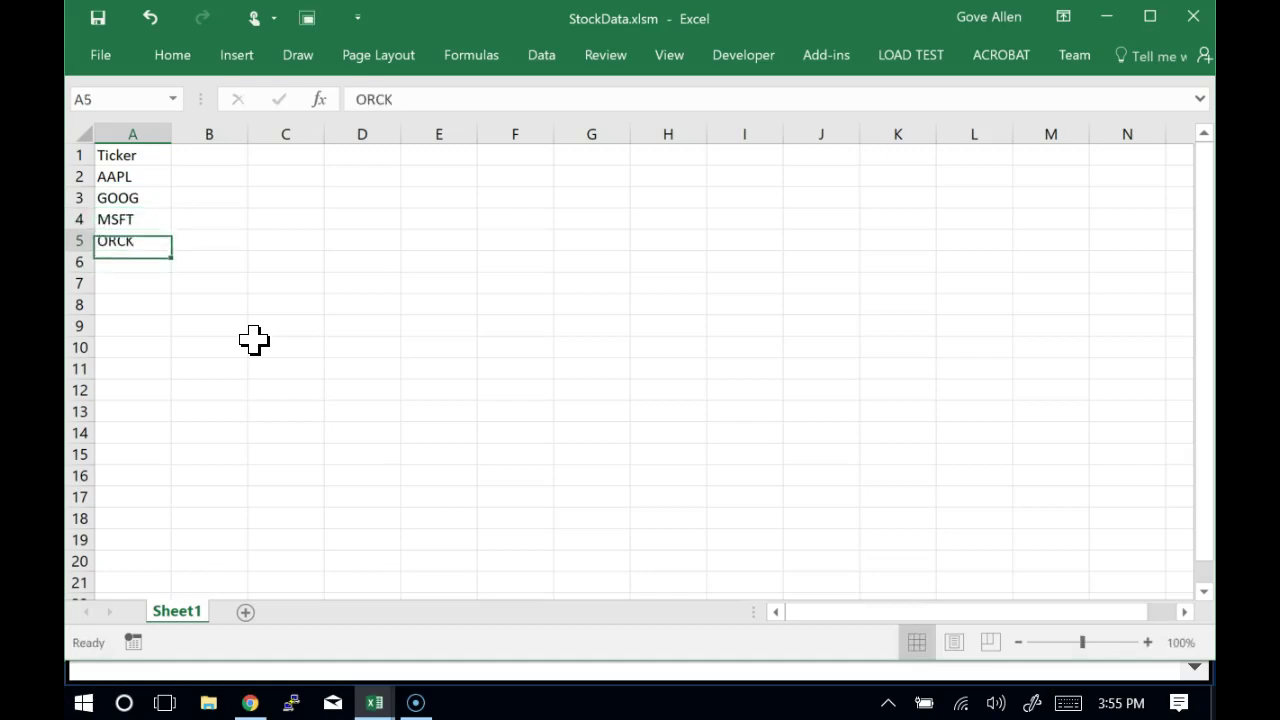
key("BackSpace")
type("L")
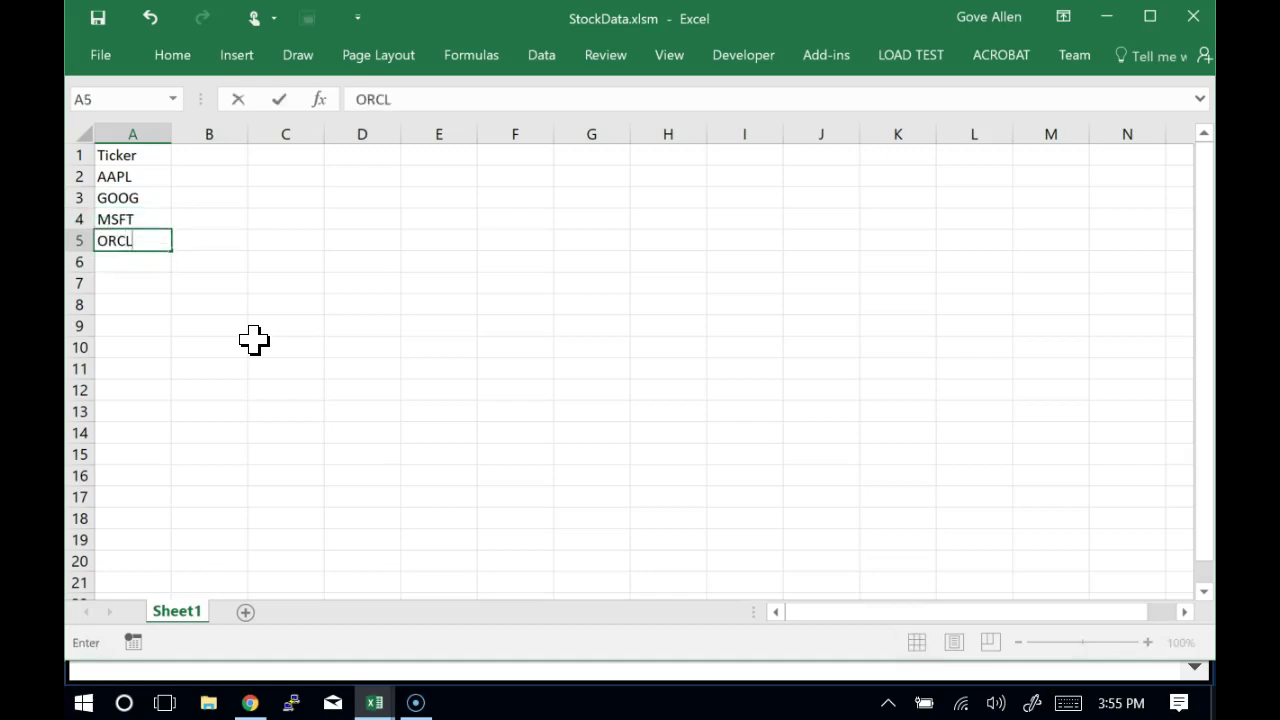
key("Return")
type("AXP")
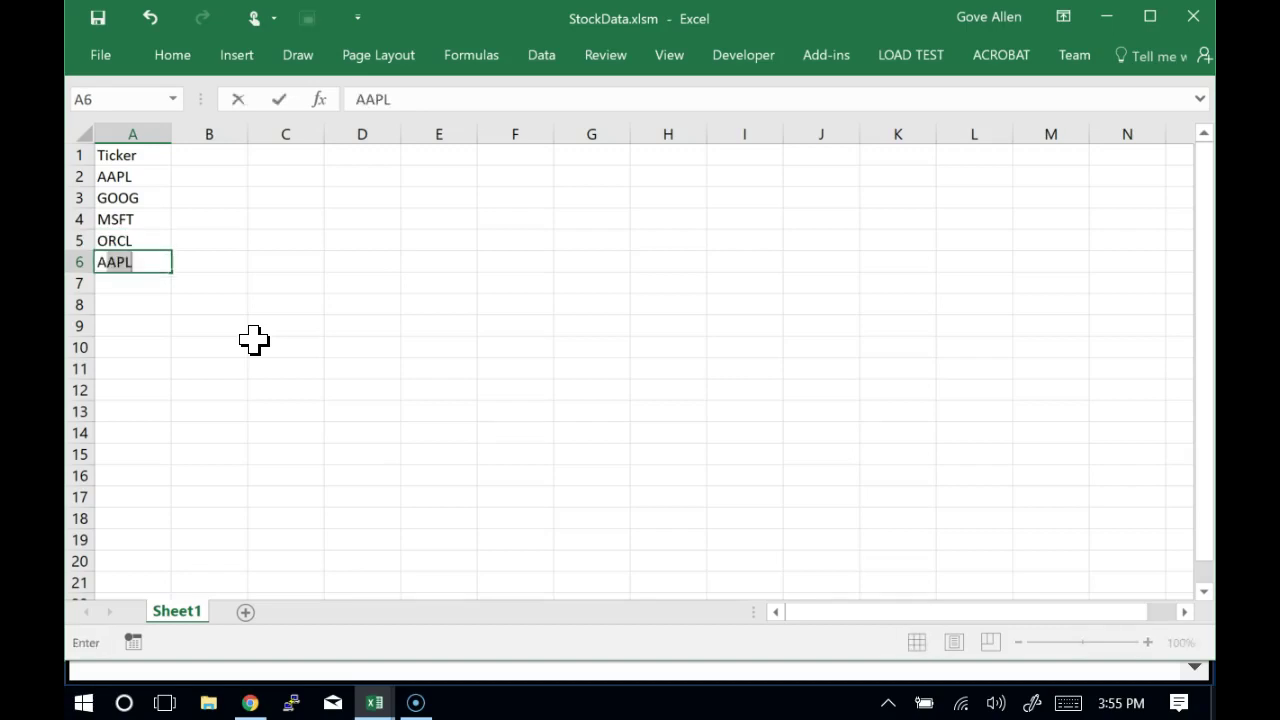
key("Return")
type("XOM")
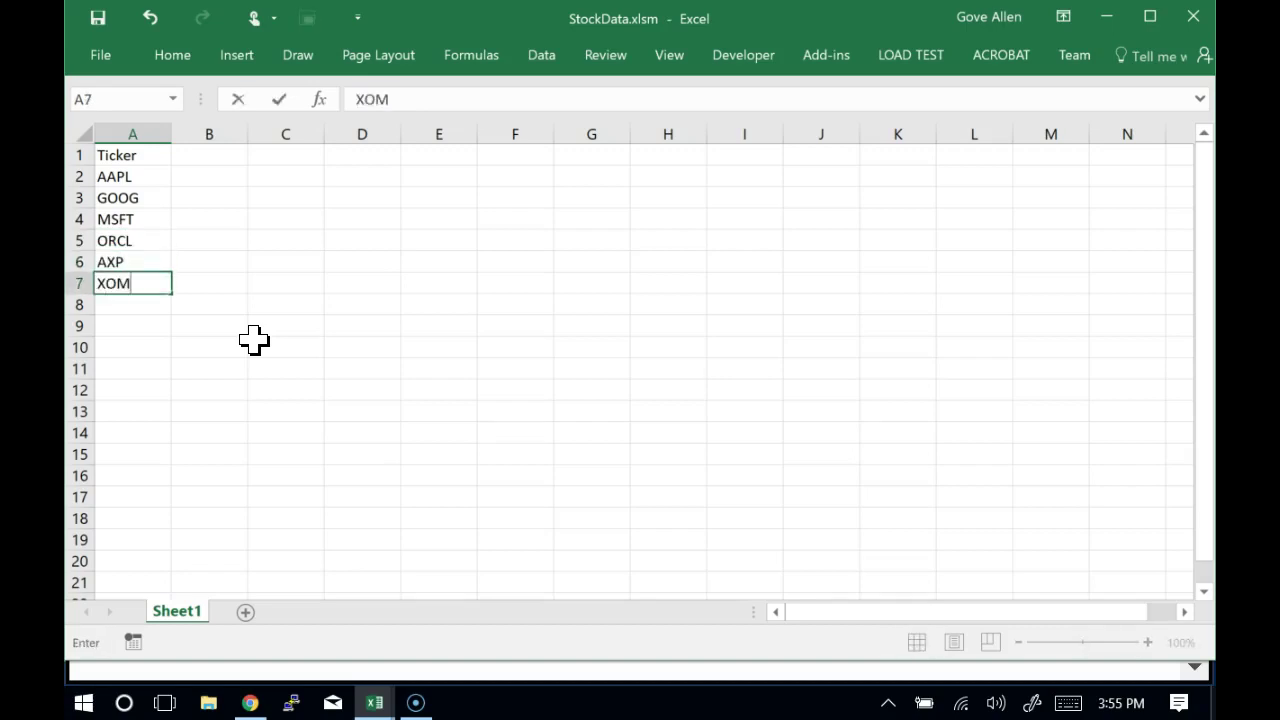
key("Return")
type("F")
key("Return")
type("GM")
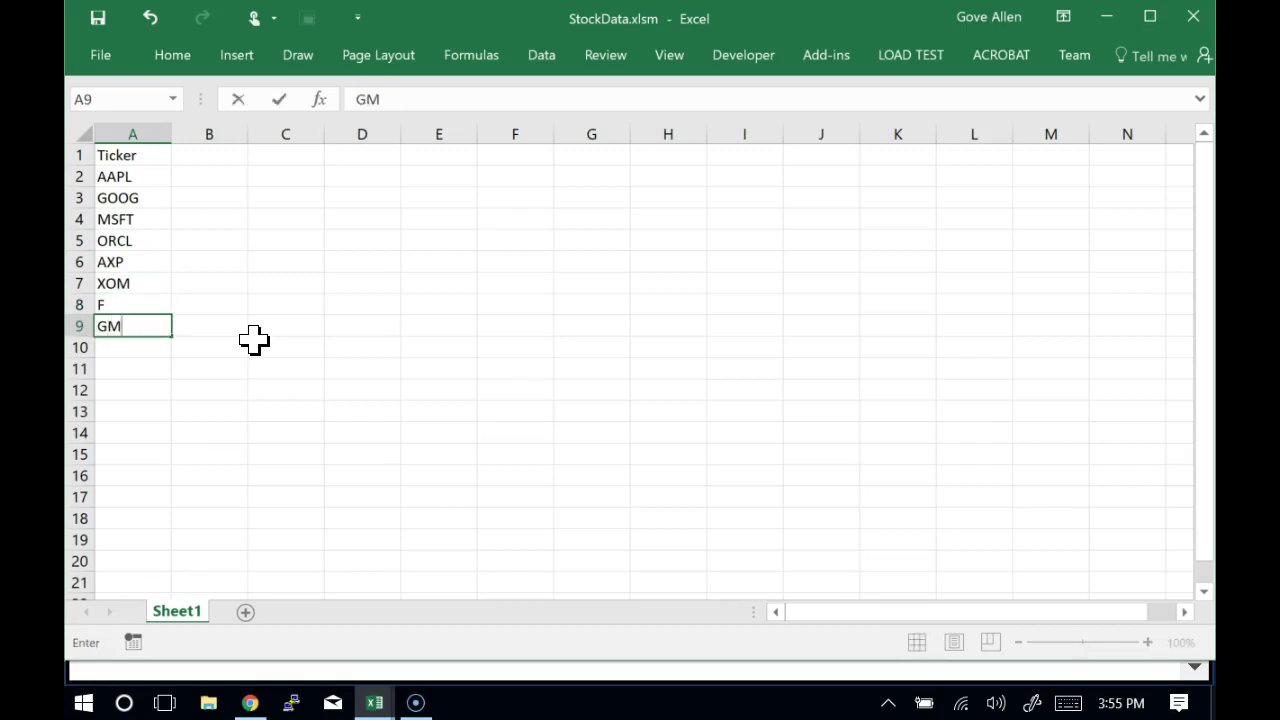
key("Return")
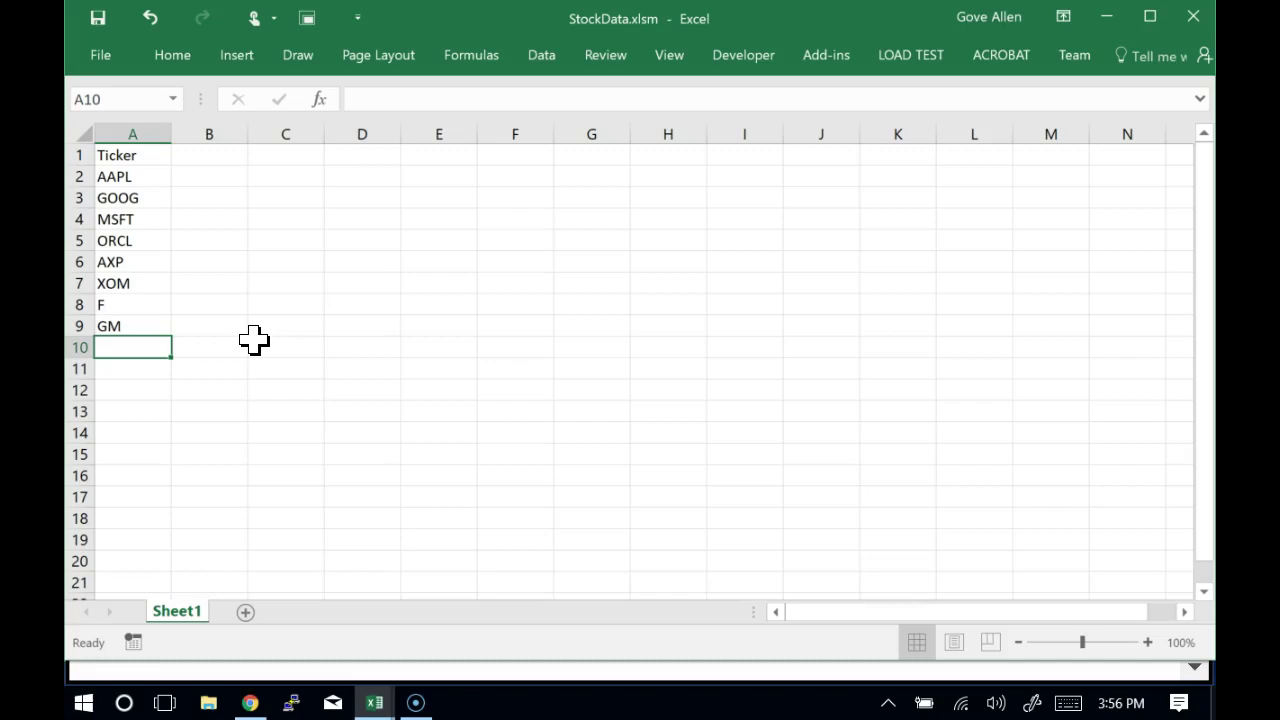
Enter the headers P/E RATIO in B1 and EPS in C1
key("Up")
key("Up")
key("Up")
key("Up")
key("Up")
key("Up")
key("Up")
key("Up")
key("Up")
key("Right")
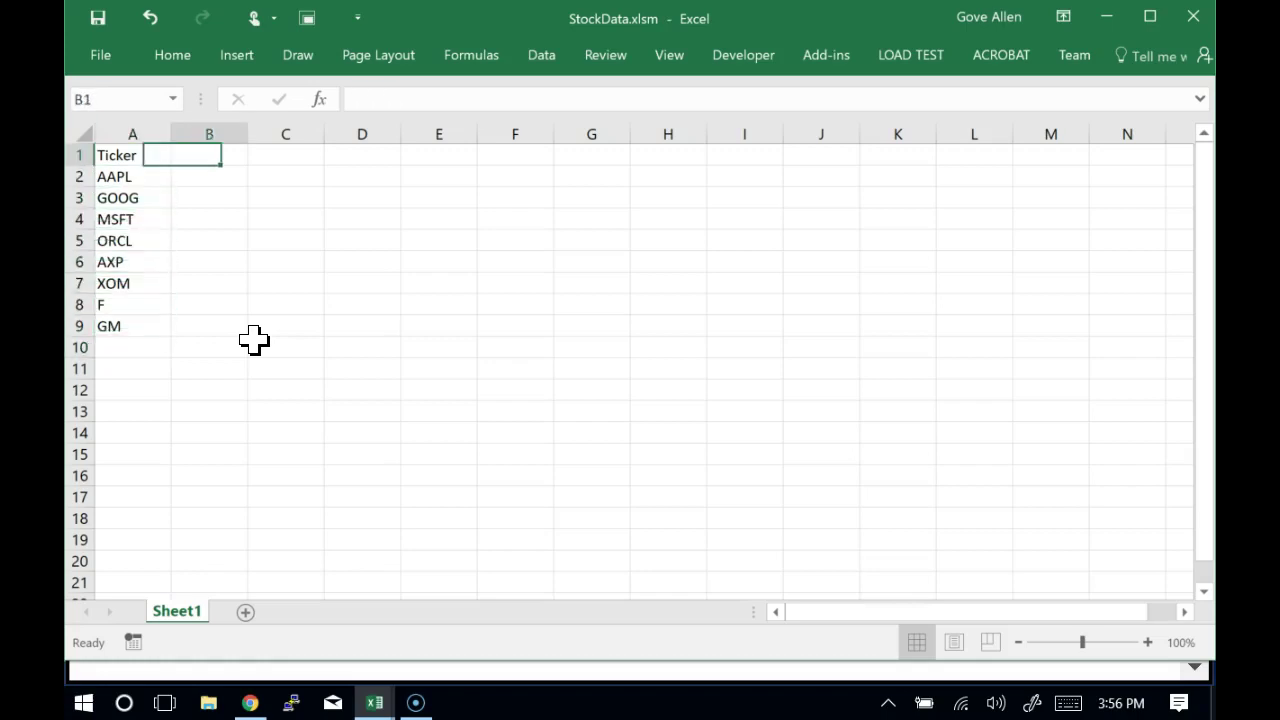
type("pe")
key("BackSpace")
key("BackSpace")
type("P/E RA")
key("BackSpace")
key("BackSpace")
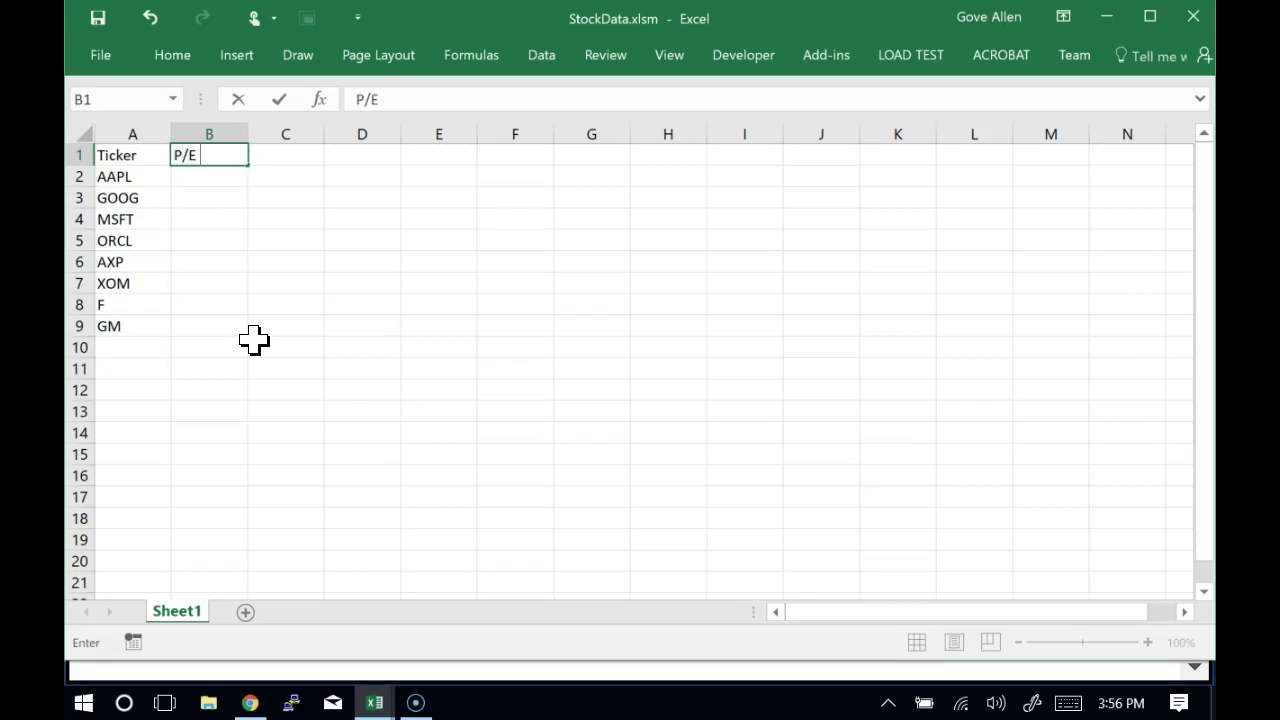
type("RATIO")
key("Tab")
type("EPS")
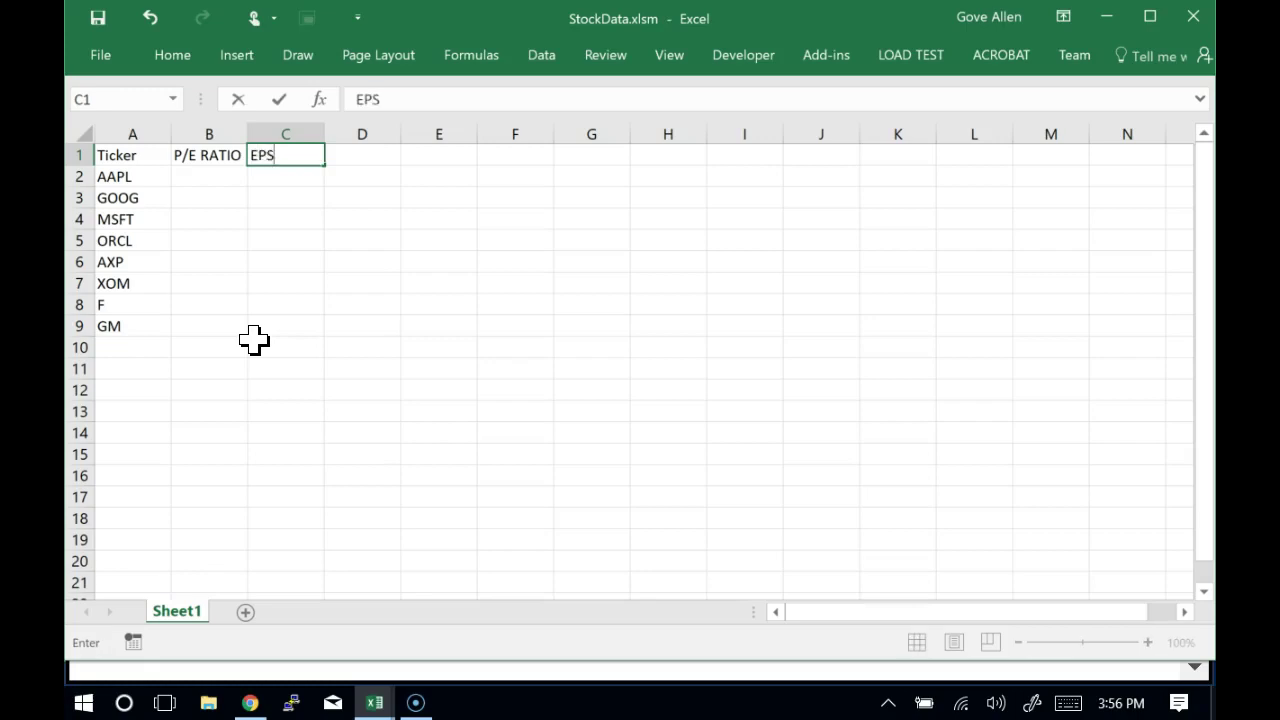
key("Return")
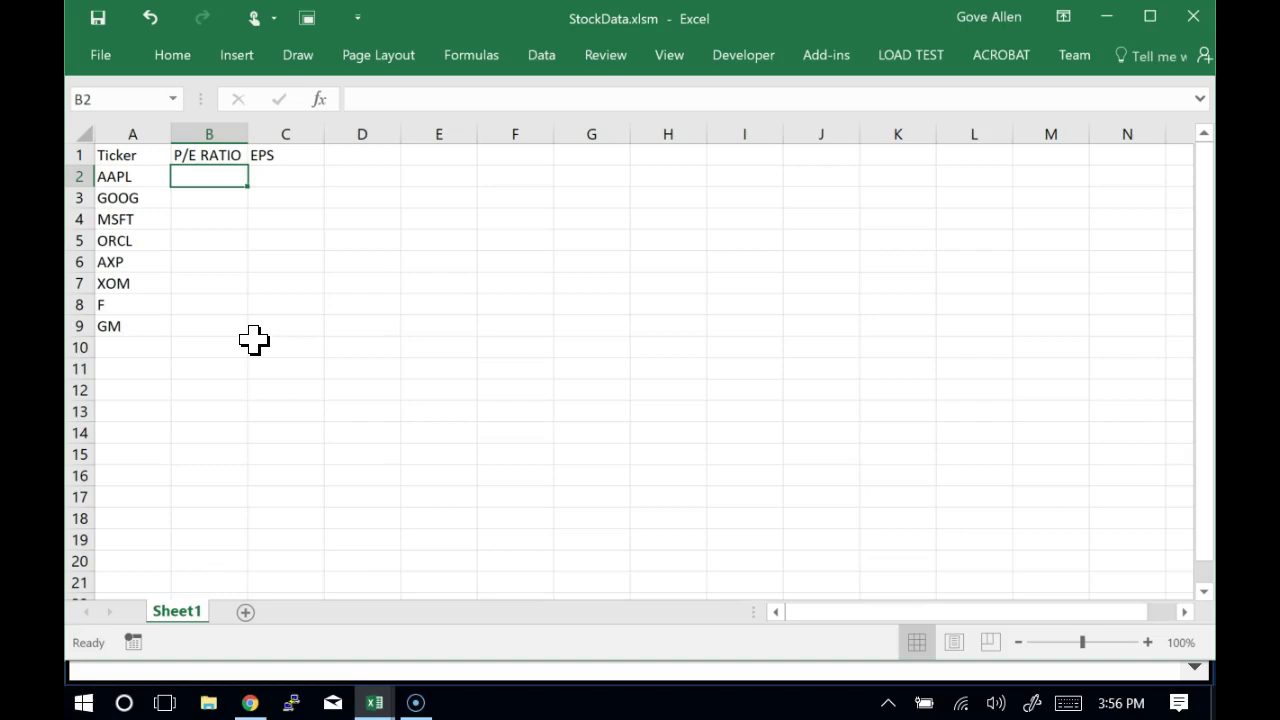
key("Left")
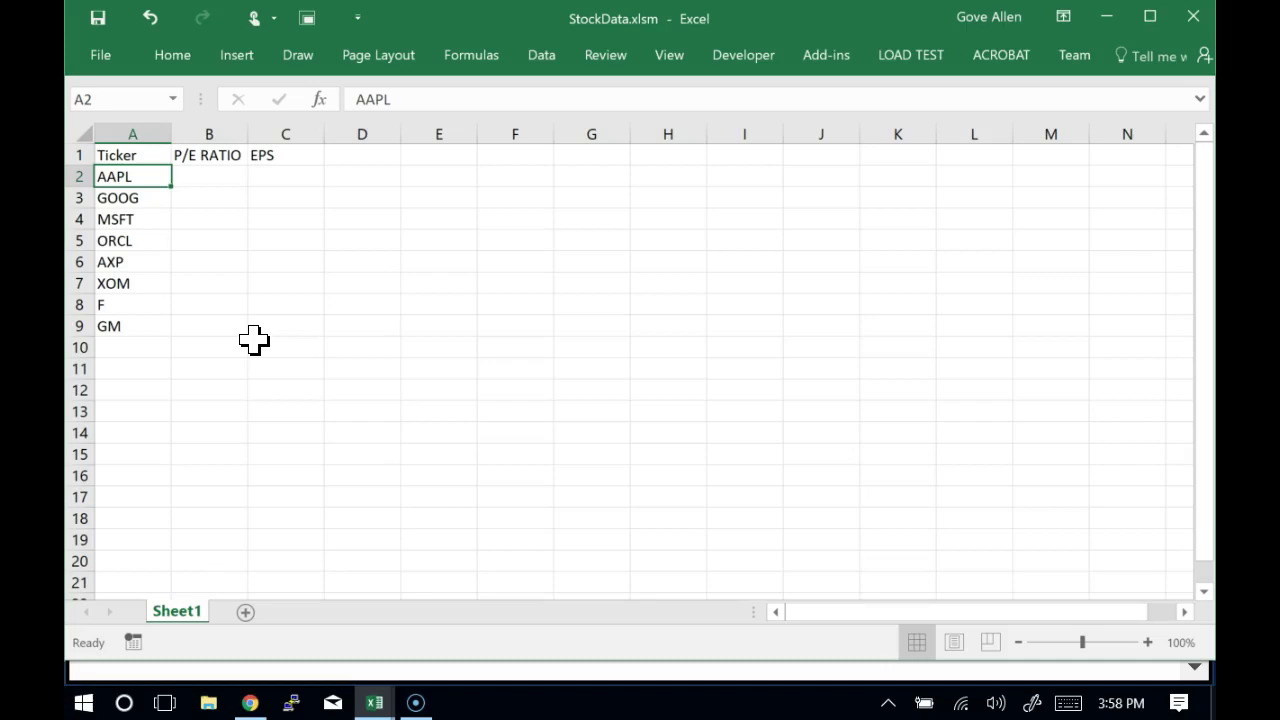
Overwrite AAPL in A2 with LUV and return the selection to A2
type("LUV")
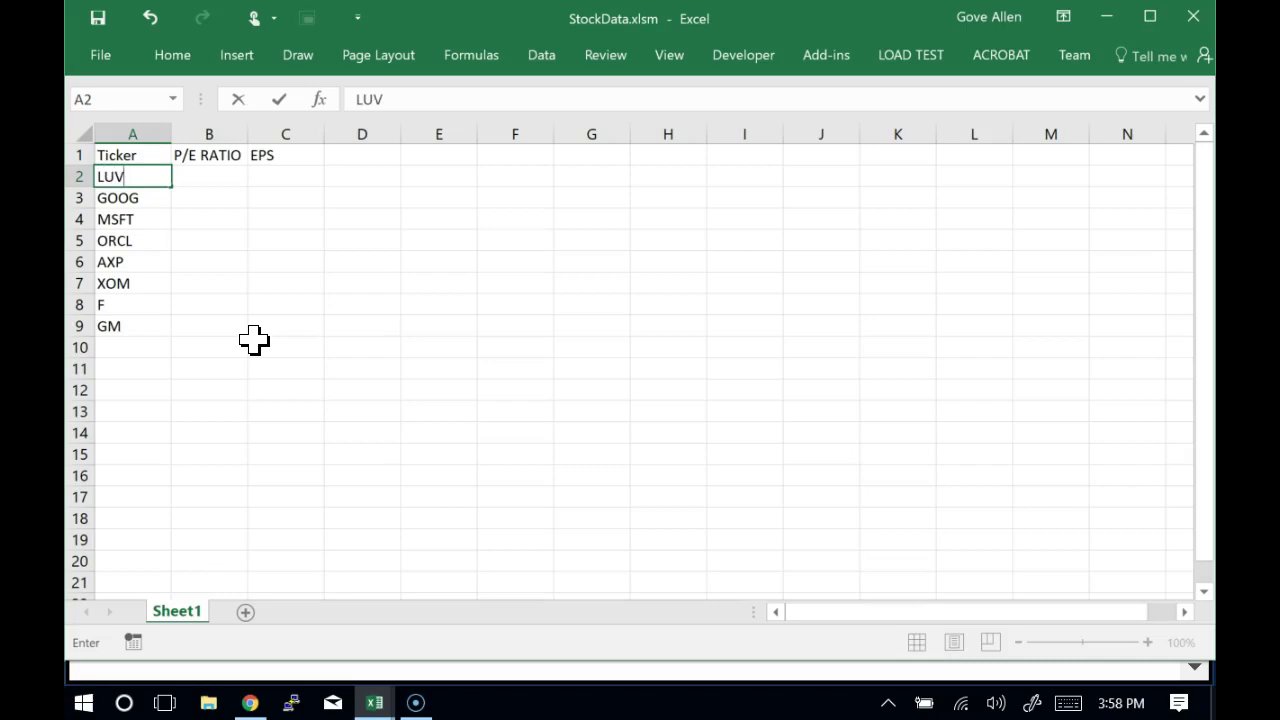
key("Return")
key("Up")
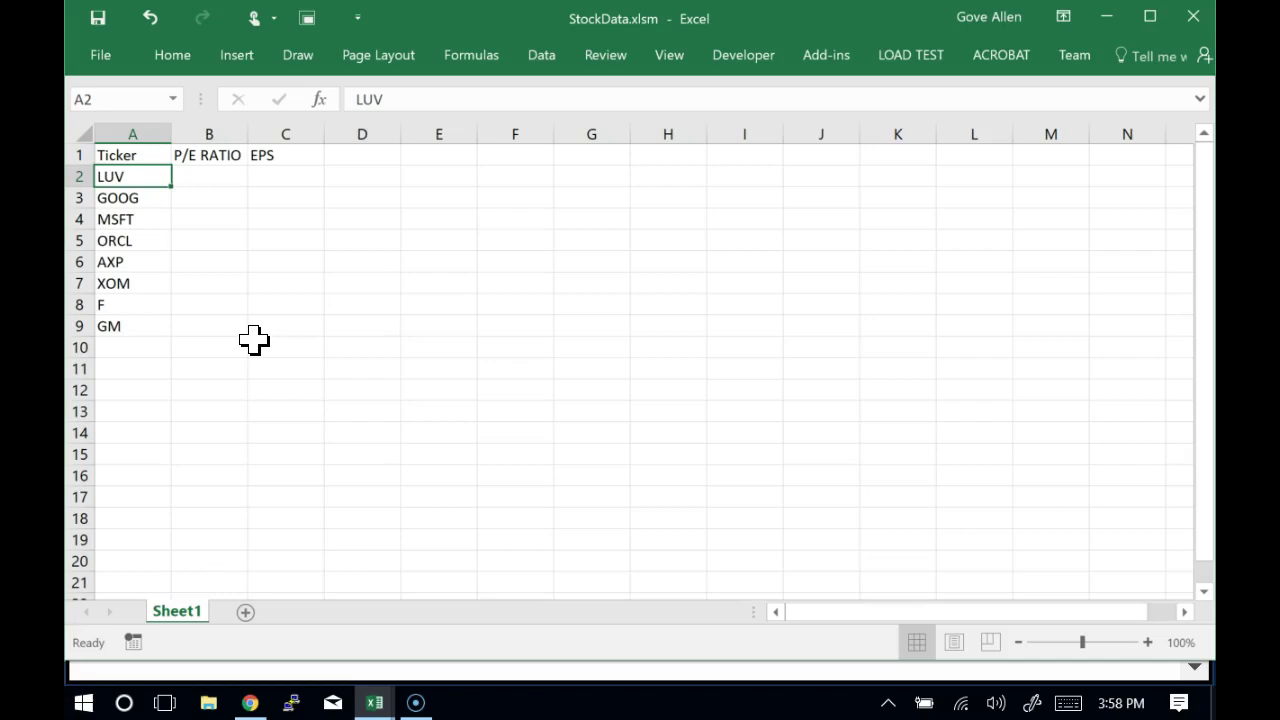
key("Up")
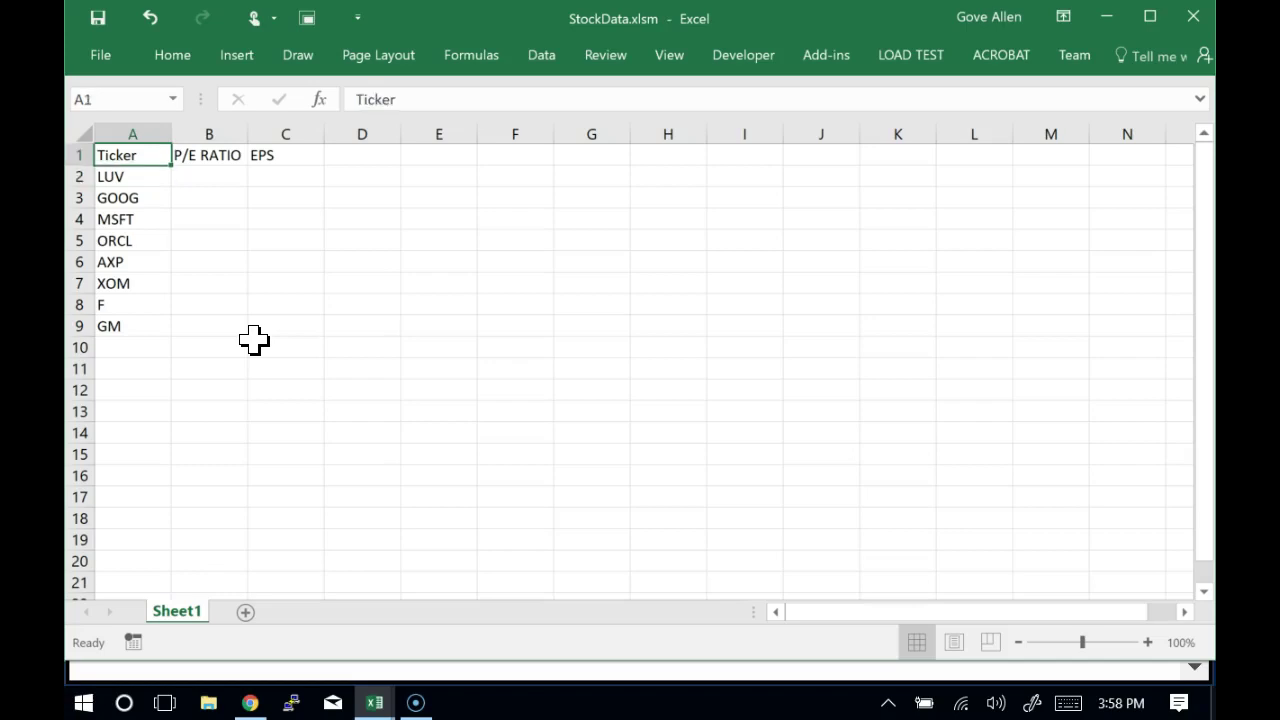
key("Down")
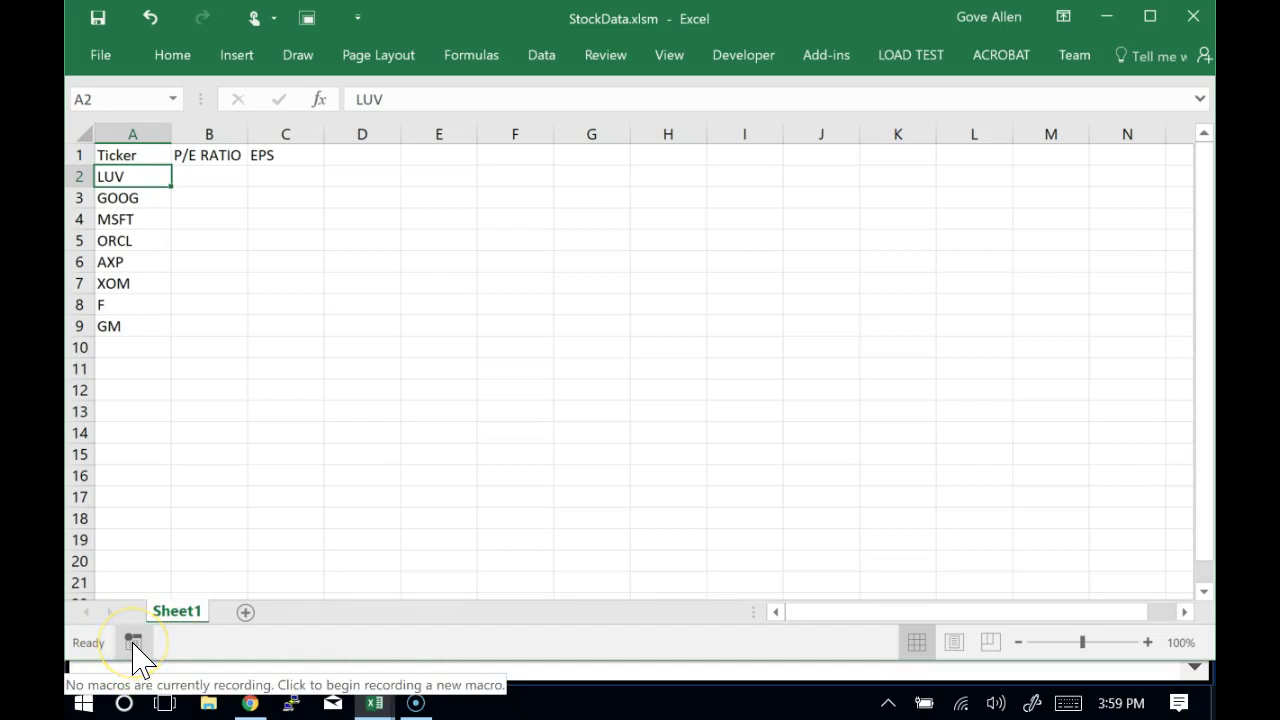
Show the Developer tab and pin the ribbon so it stays open
left_click(738, 68)
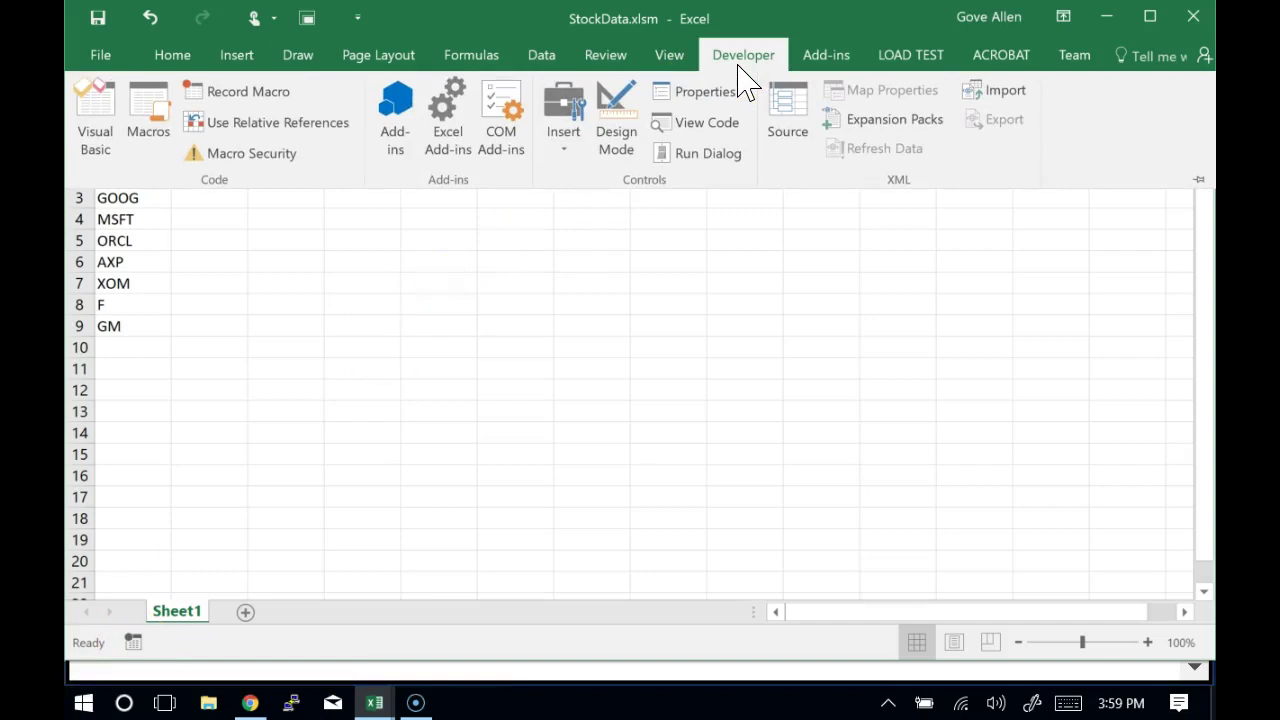
double_click(740, 60)
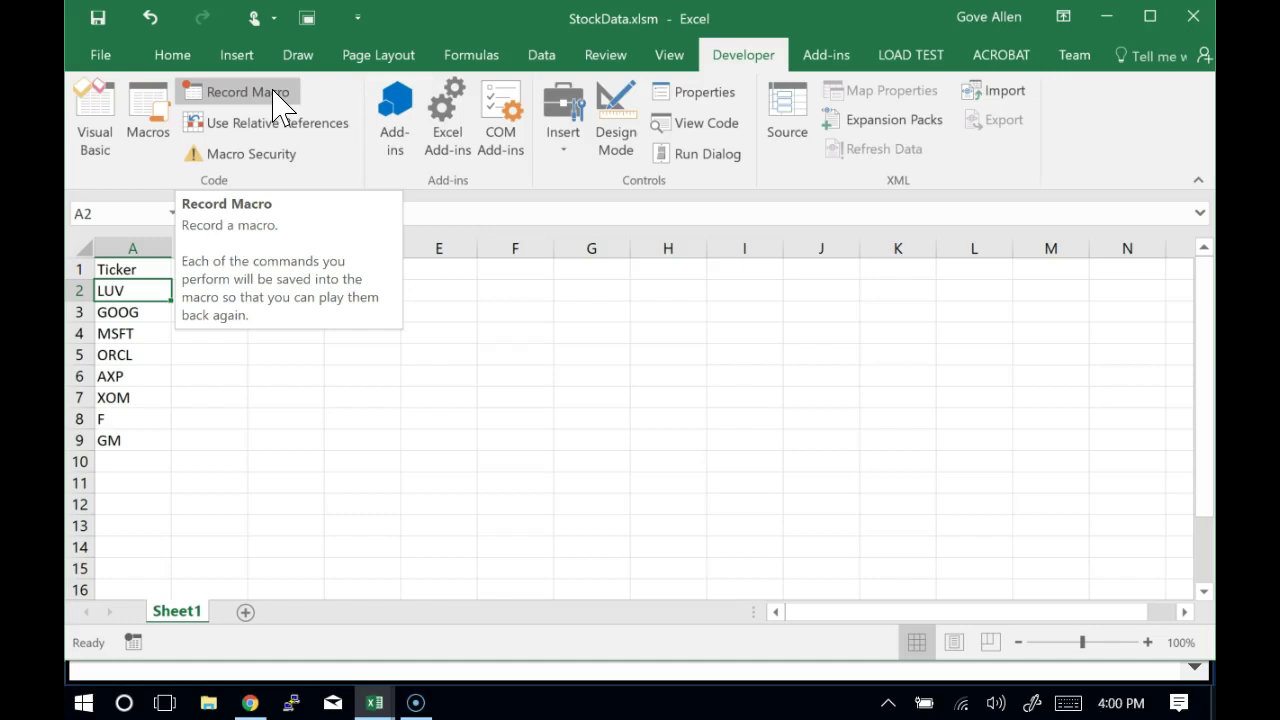
Start recording a macro named StockData in This Workbook with shortcut Ctrl+Shift+S
left_click(274, 91)
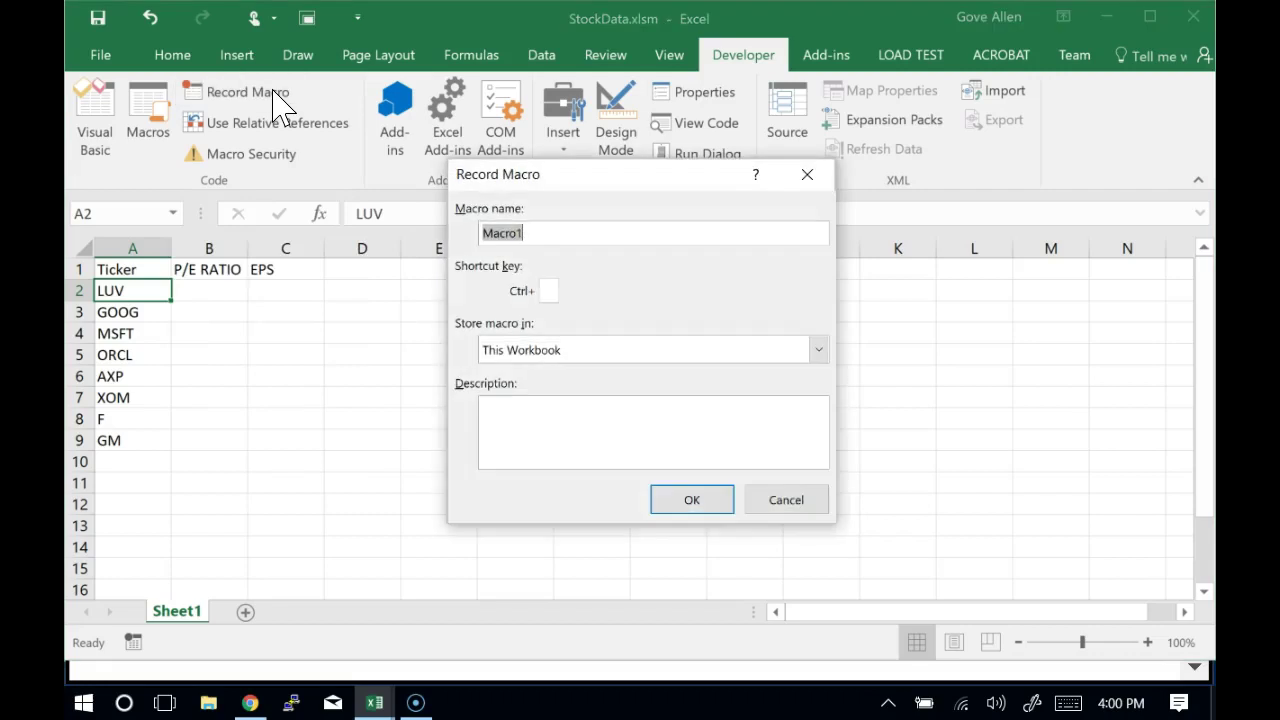
type("StockSD")
key("BackSpace")
type("at")
key("BackSpace")
key("BackSpace")
type("tock")
key("BackSpace")
key("BackSpace")
key("BackSpace")
key("BackSpace")
key("BackSpace")
type("Data")
key("Tab")
type("S")
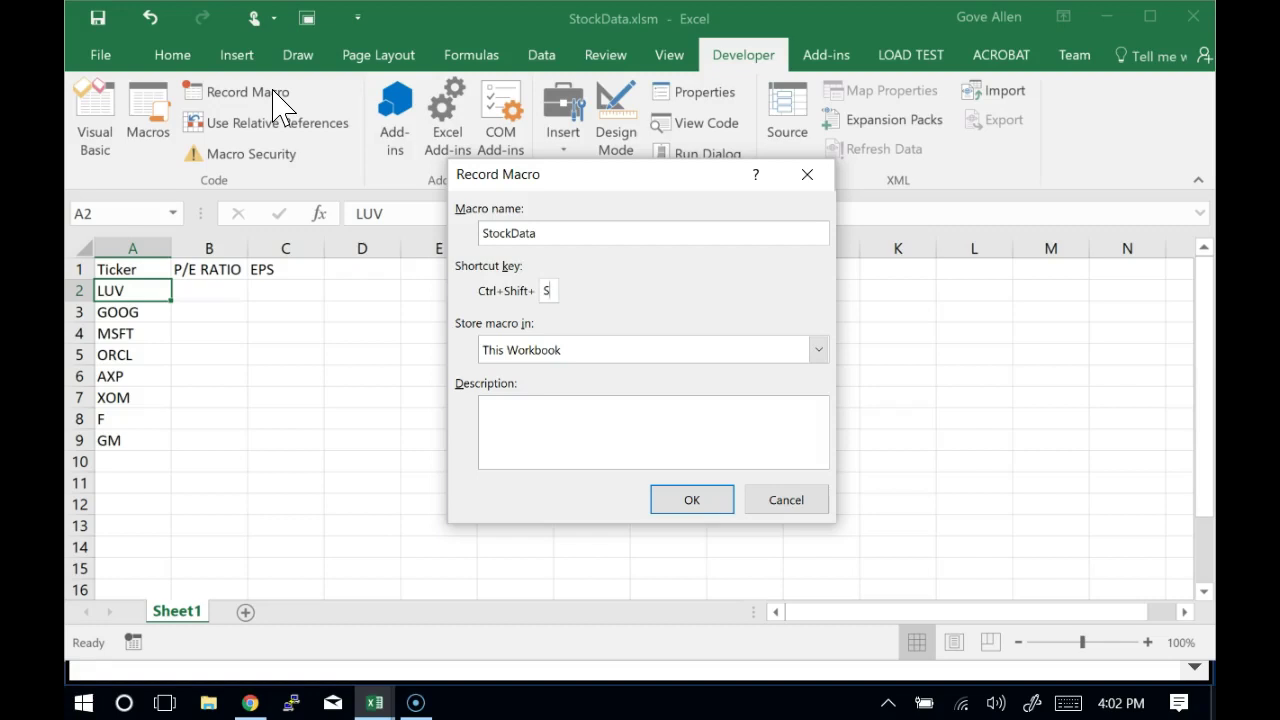
left_click(544, 429)
Type the description 'get PE ratio and EPS from Yahoo', deleting the stray backslash
type("get PE ratio and EPS from \\\\Yahoo")
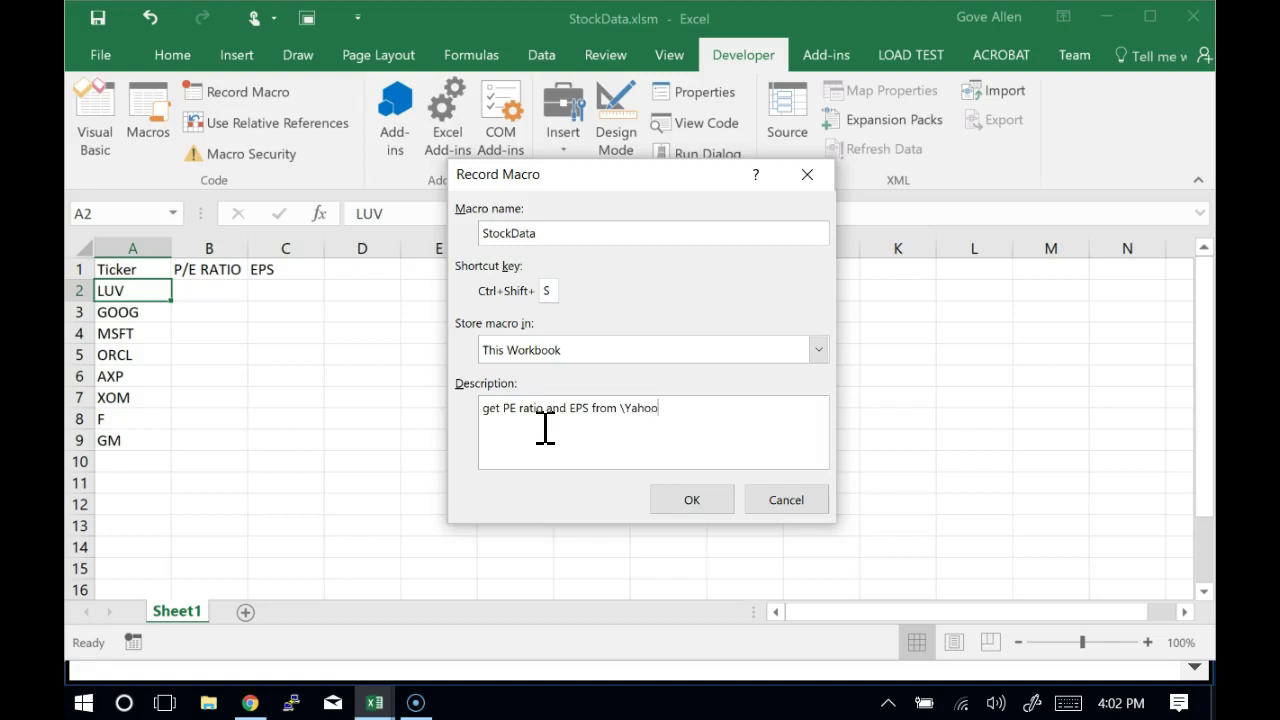
key("Left")
key("Left")
key("Left")
key("Left")
key("Left")
key("BackSpace")
left_click(706, 437)
Start recording the StockData macro, begin a From Web query, and return to Chrome's assignment page
left_click(684, 505)
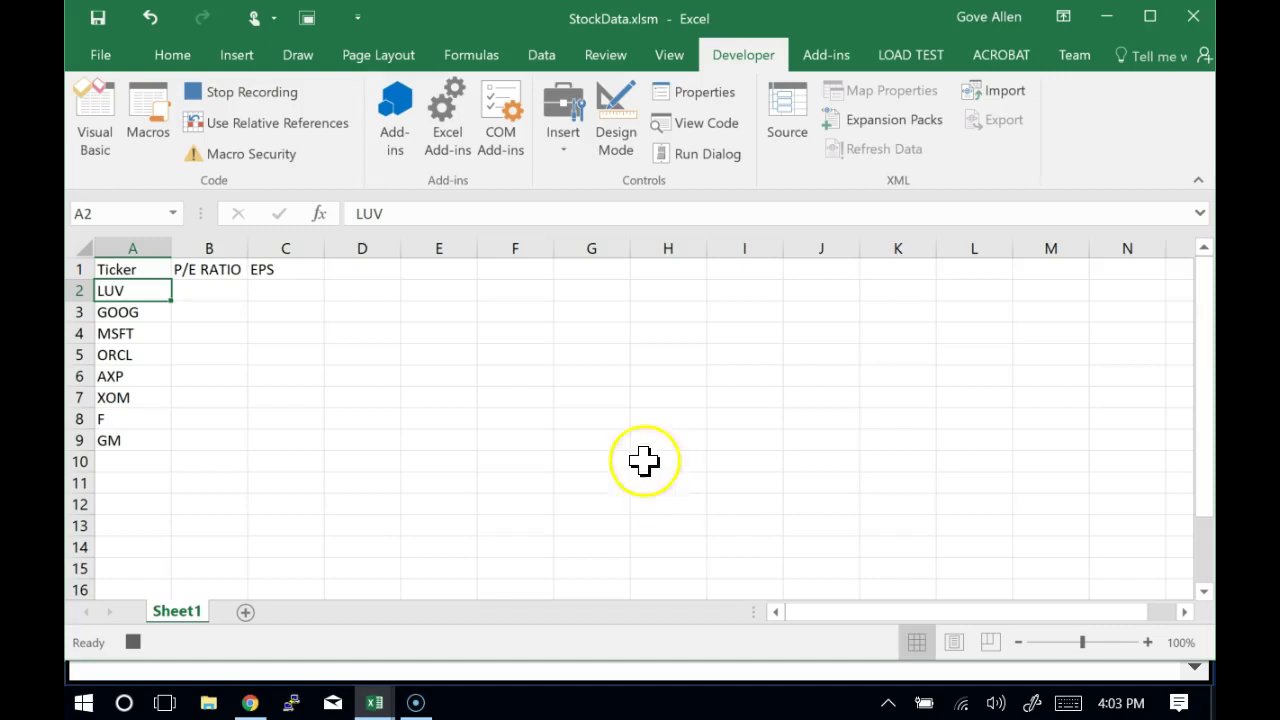
left_click(551, 58)
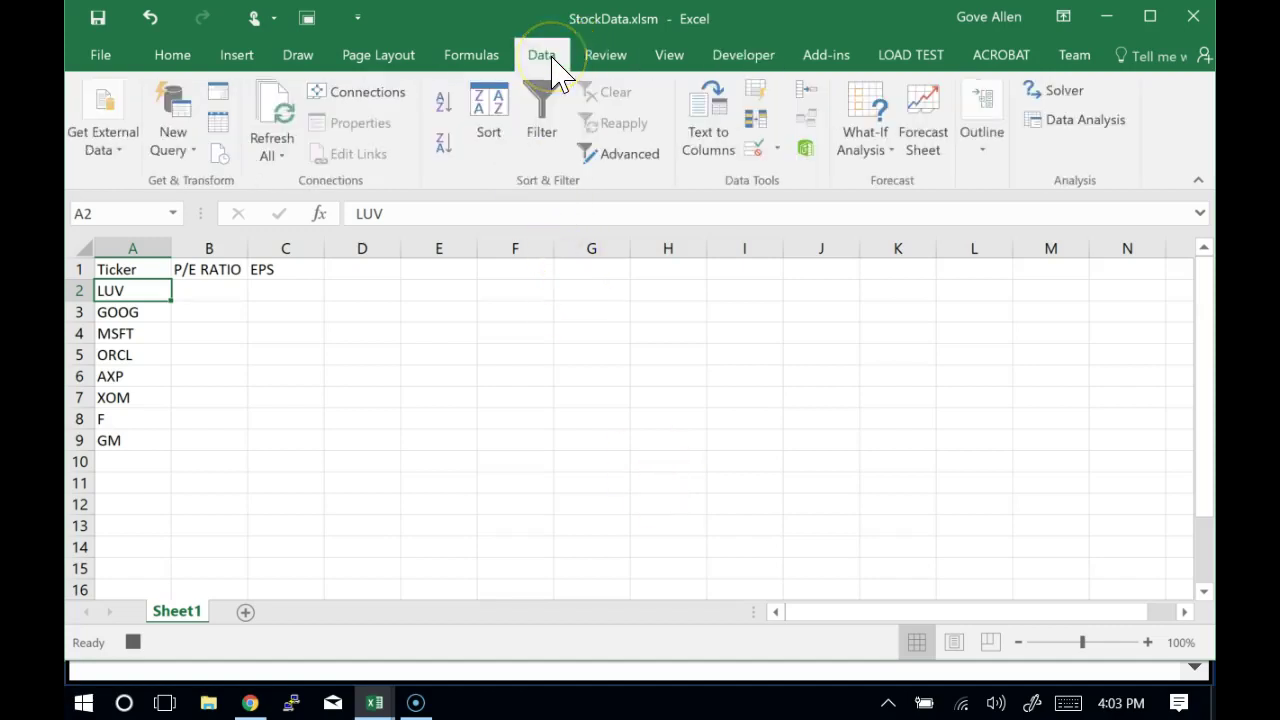
left_click(188, 130)
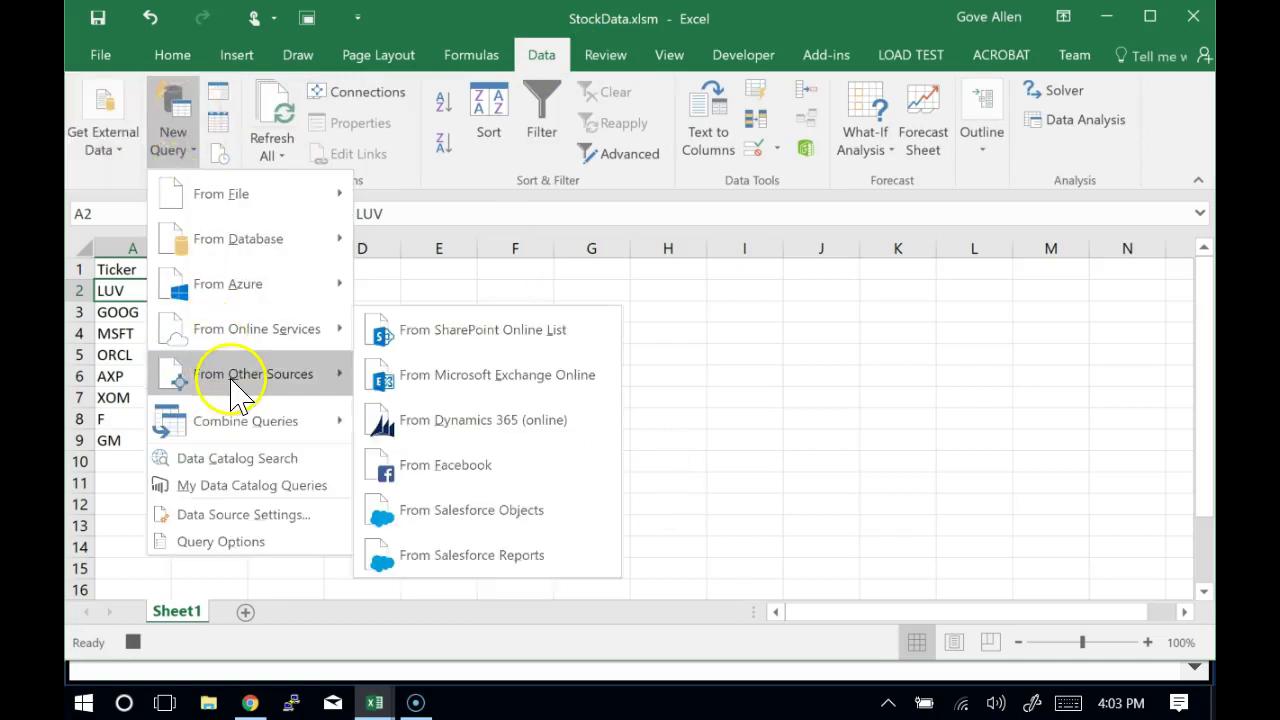
mouse_move(234, 374)
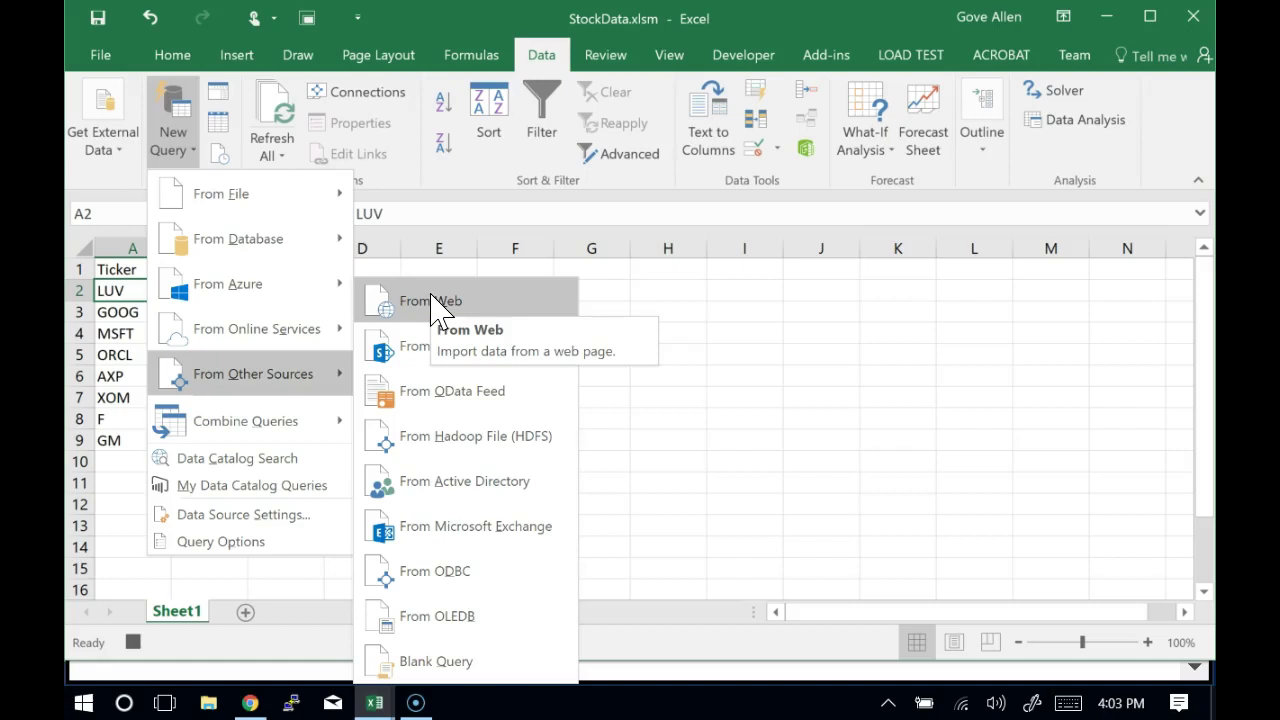
left_click(432, 301)
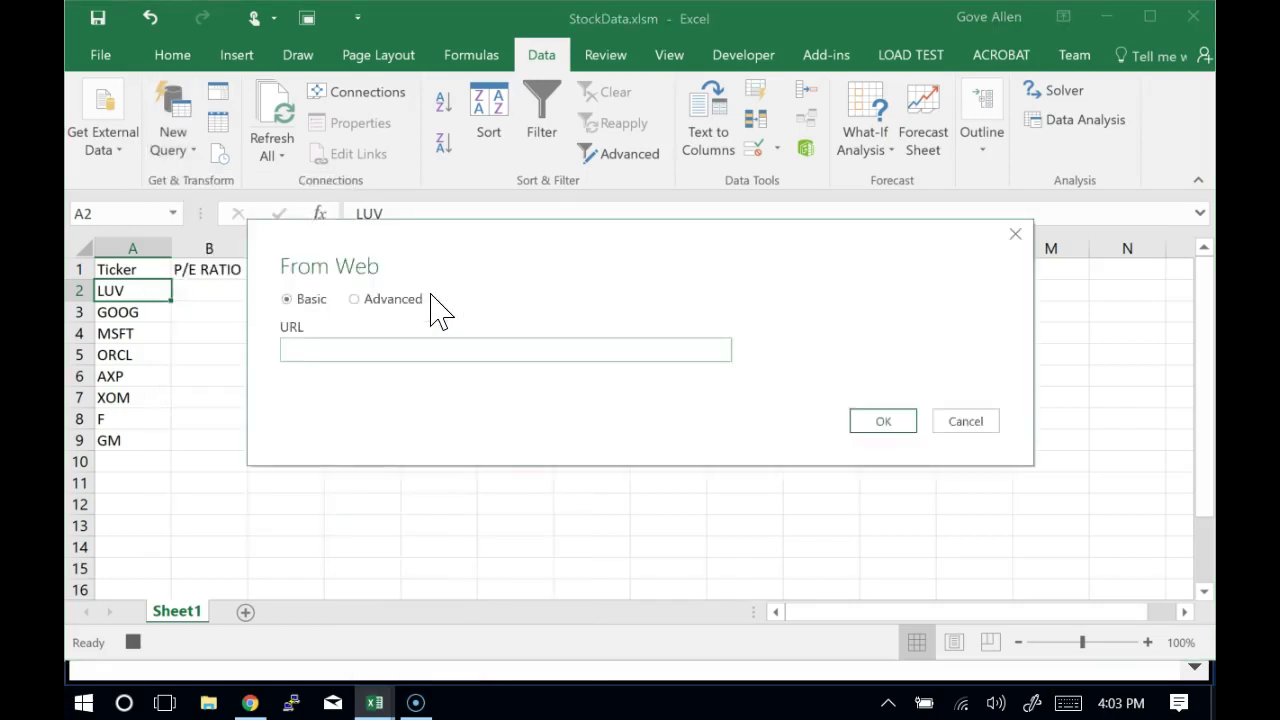
key("alt+Tab")
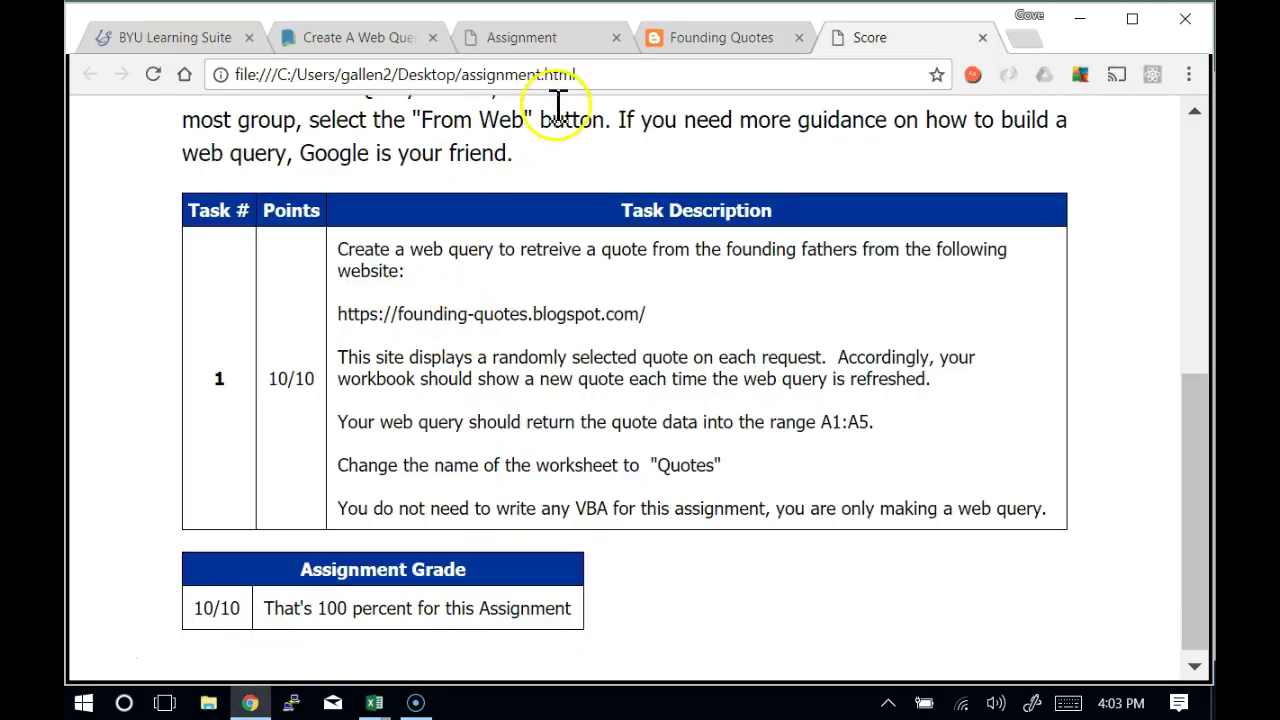
Replace the current address with finance.yahoo.com to load the Yahoo Finance home page
left_click(611, 80)
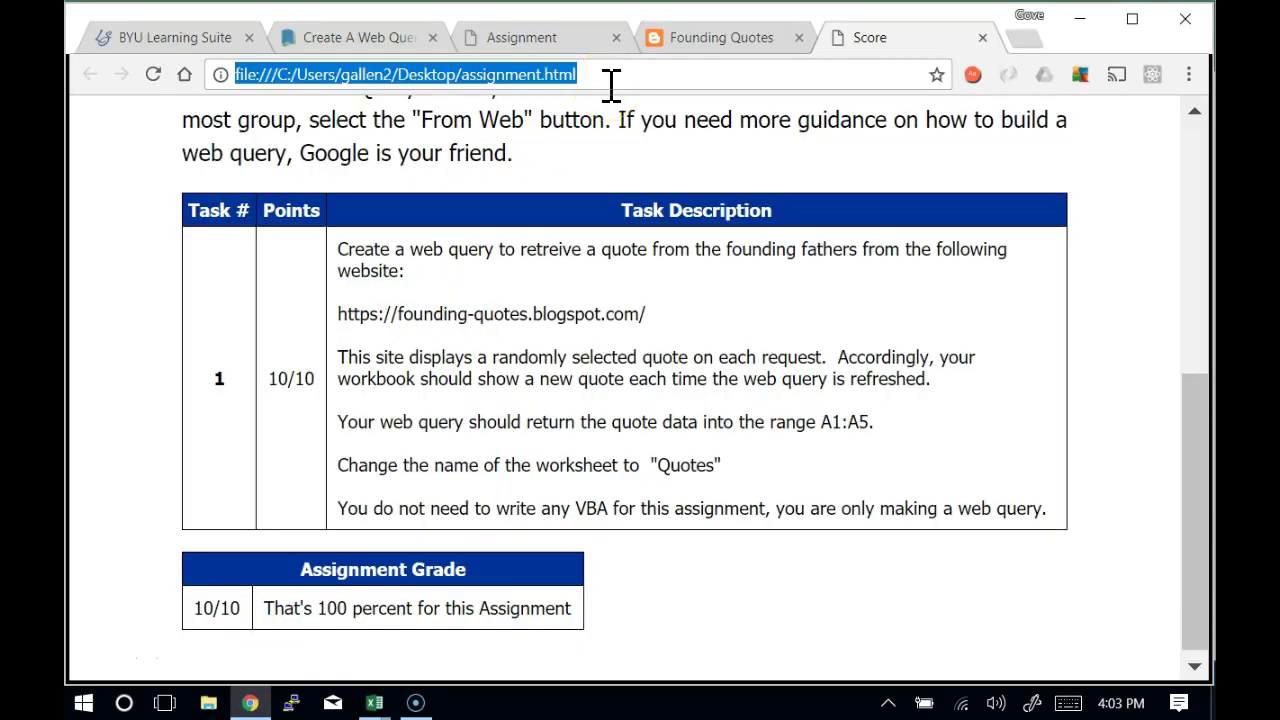
type("f")
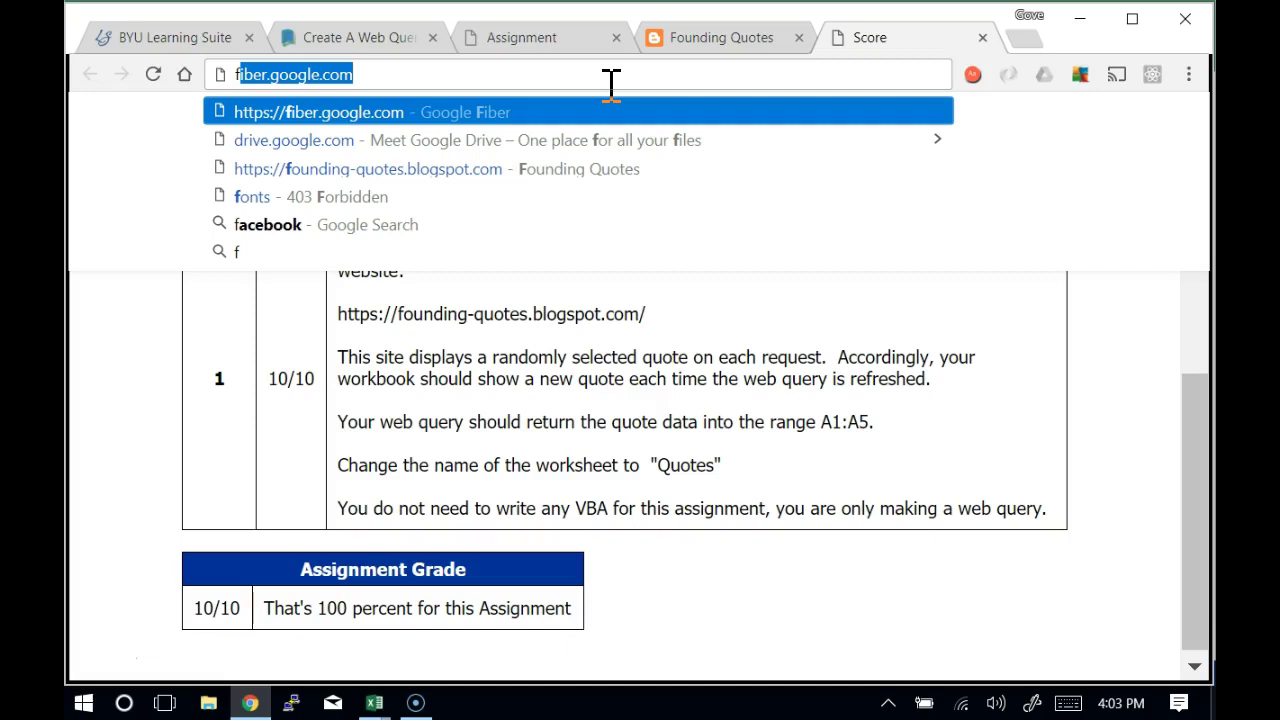
type("inance")
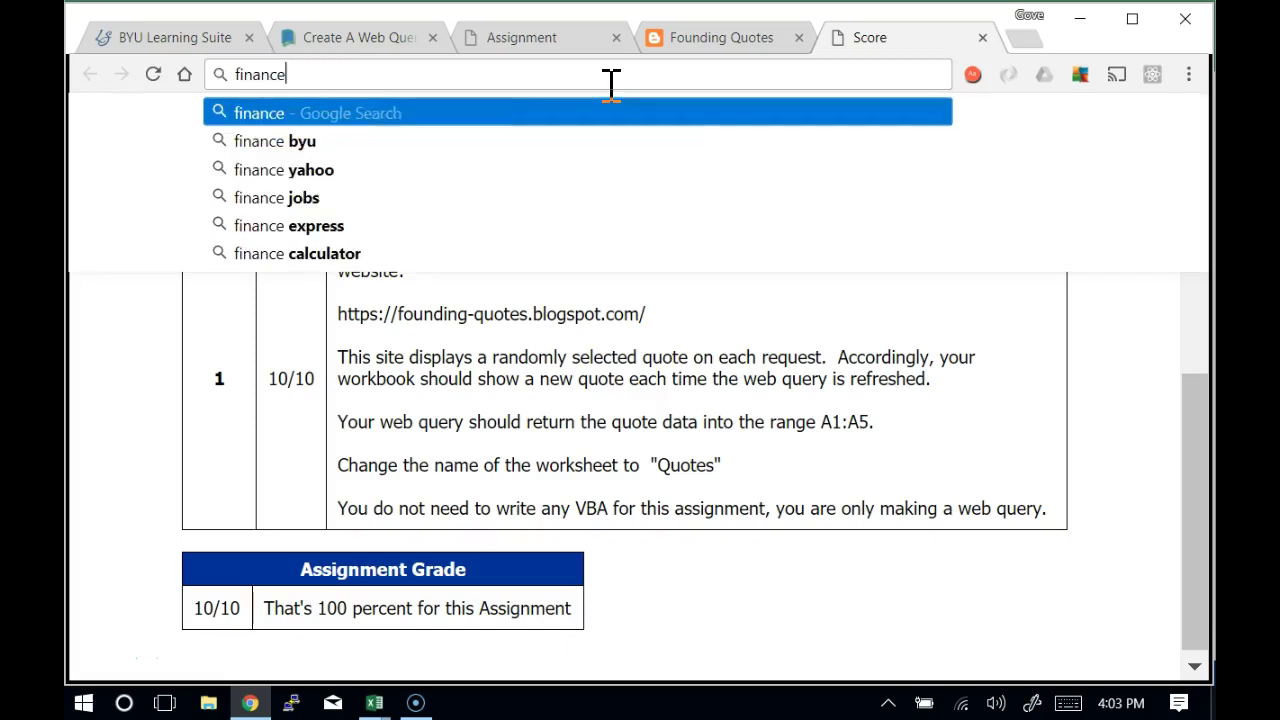
type(".yah")
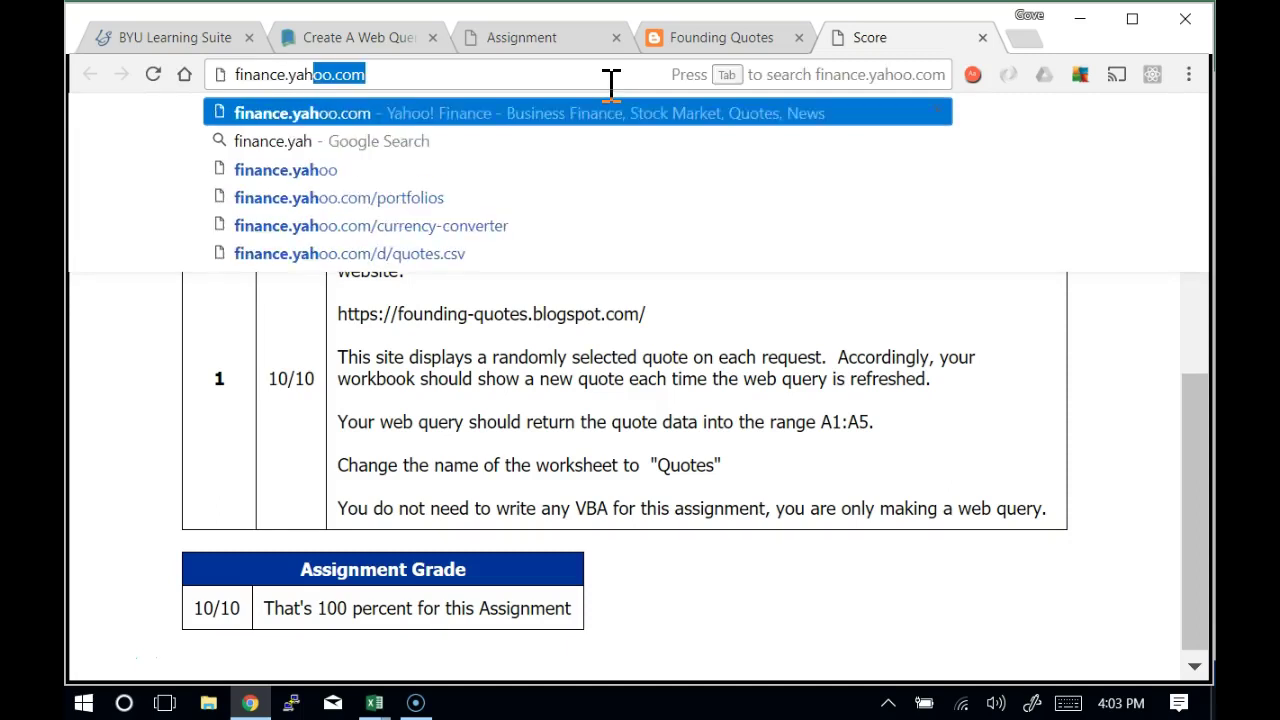
type("oo.com")
key("Return")
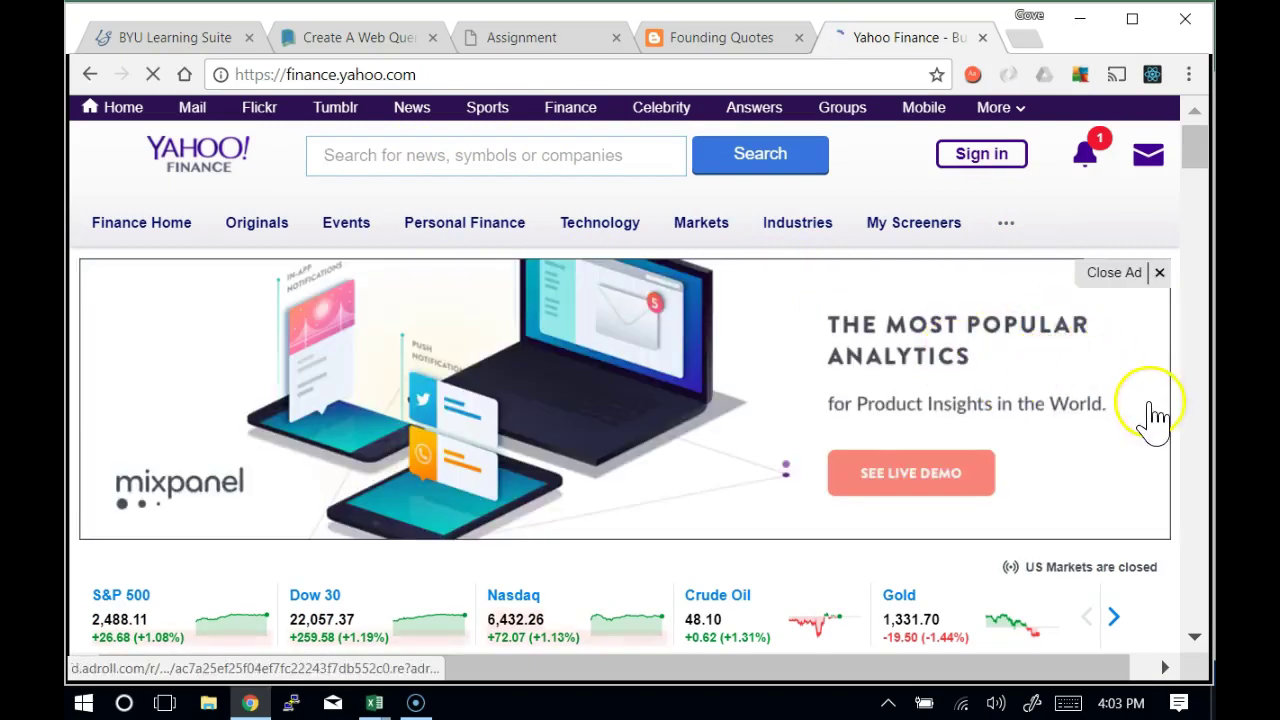
Look up ticker LUV and check its PE Ratio (TTM) 16.44 and EPS (TTM) 3.26
left_click_drag(1196, 143, 1177, 181)
left_click(916, 381)
type("luv")
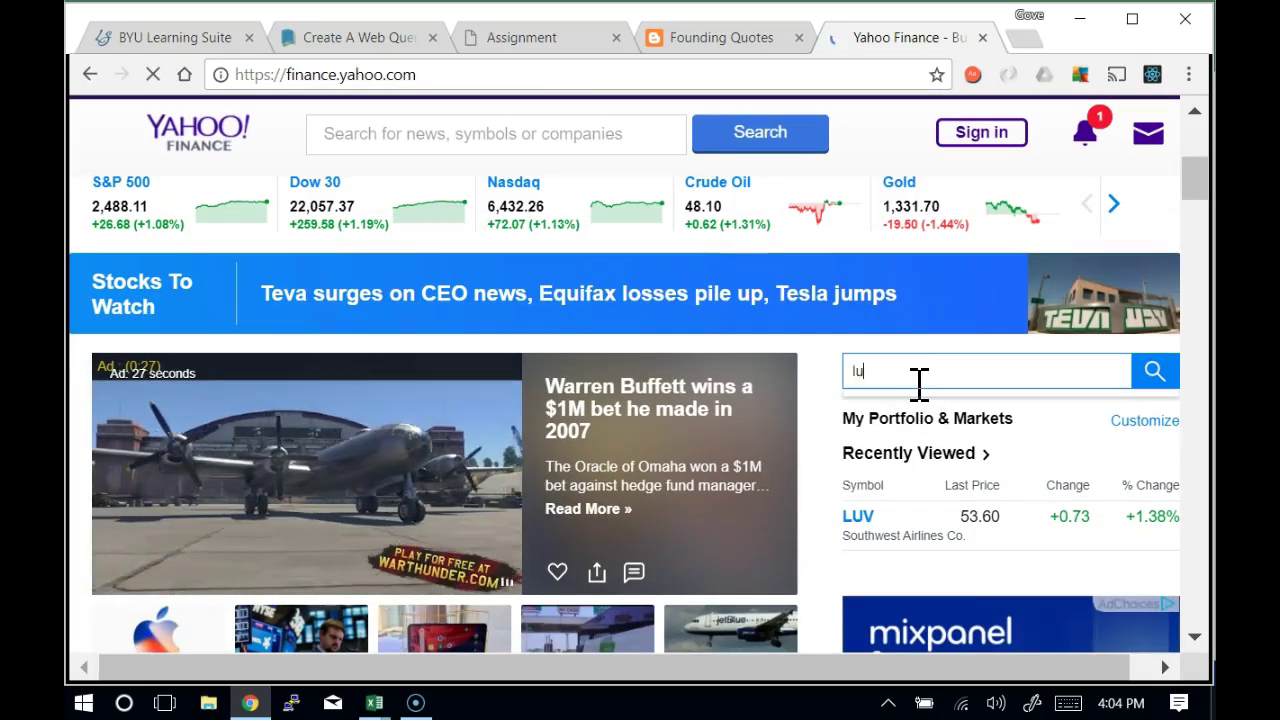
key("BackSpace")
key("BackSpace")
key("BackSpace")
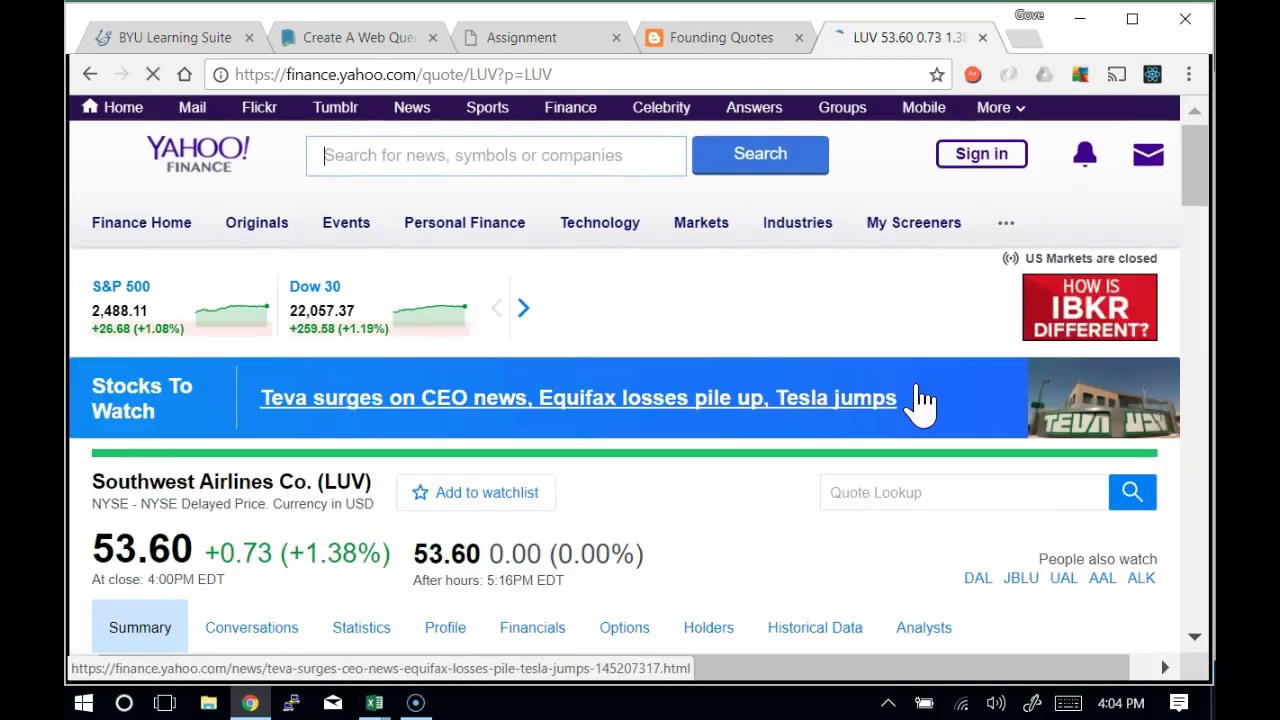
left_click(1206, 218)
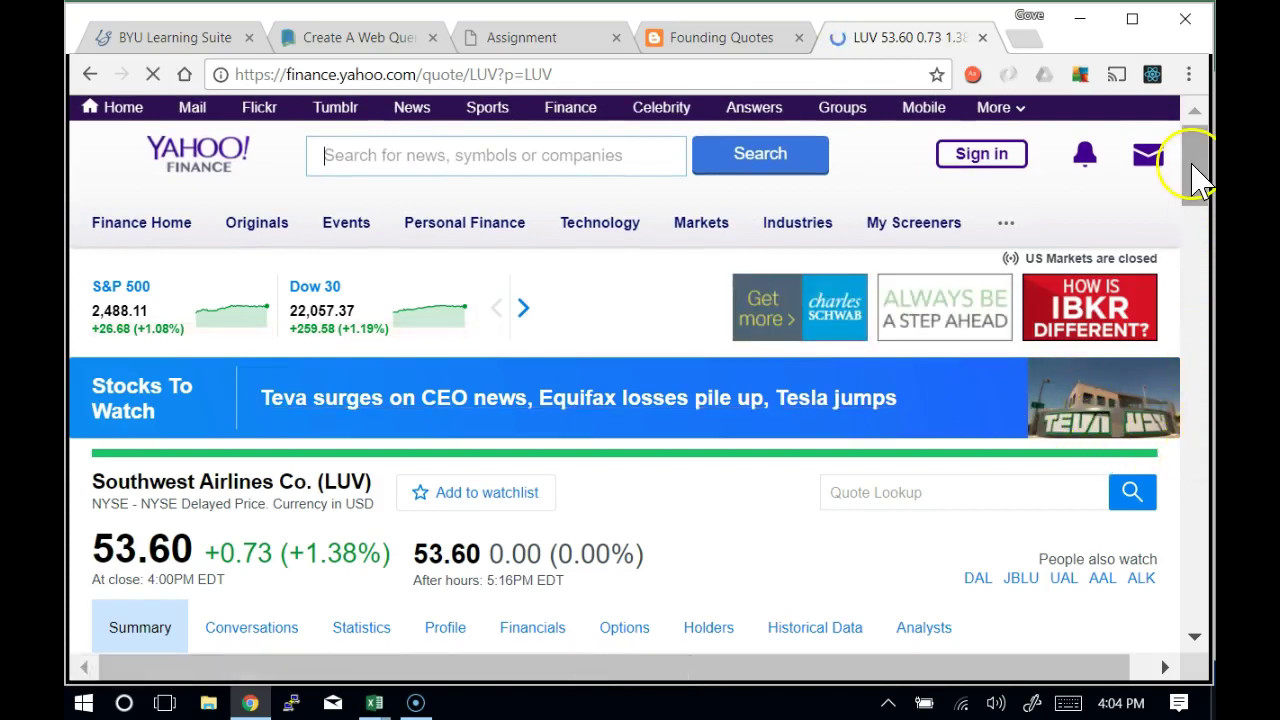
left_click_drag(1194, 177, 1168, 263)
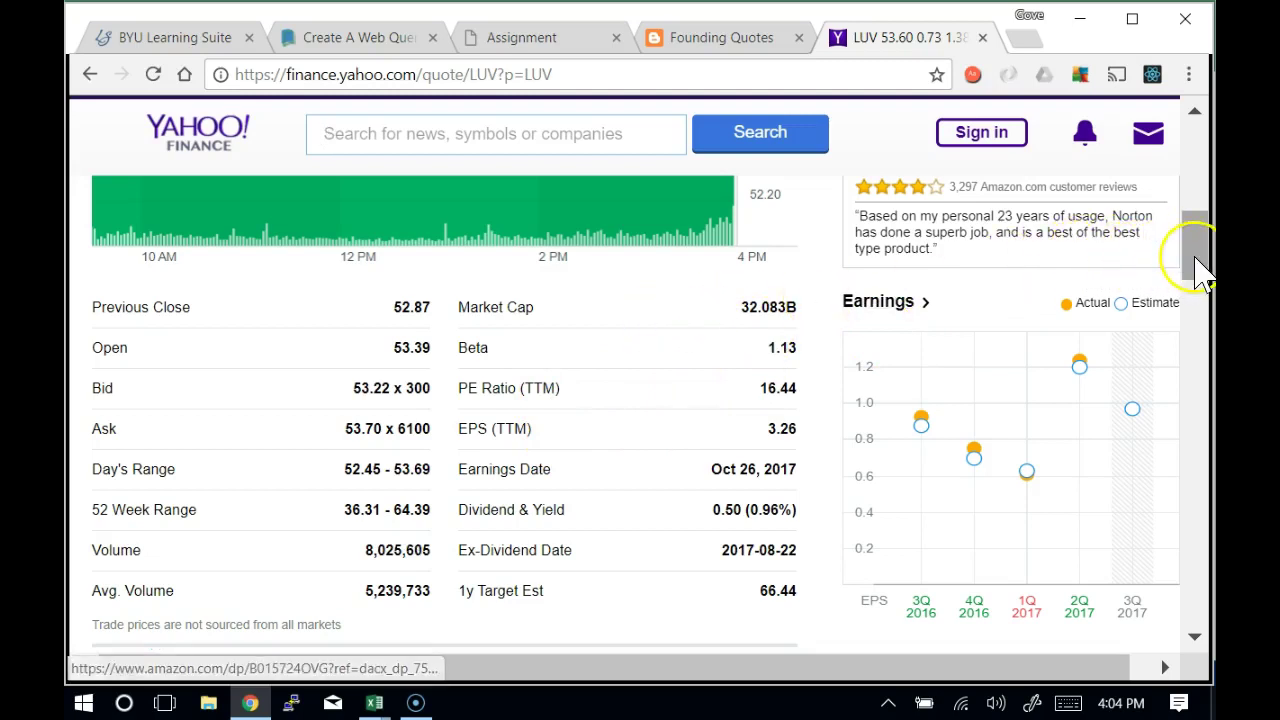
left_click_drag(1194, 251, 1194, 194)
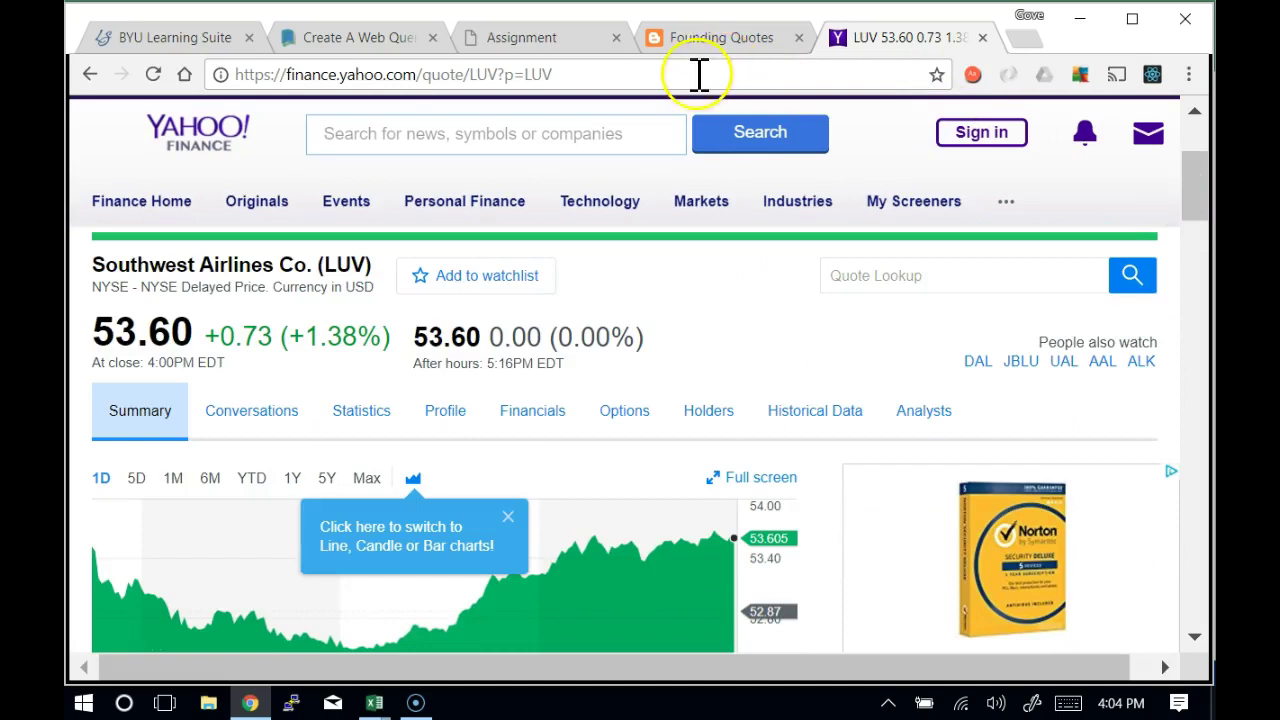
left_click(697, 74)
left_click(699, 74)
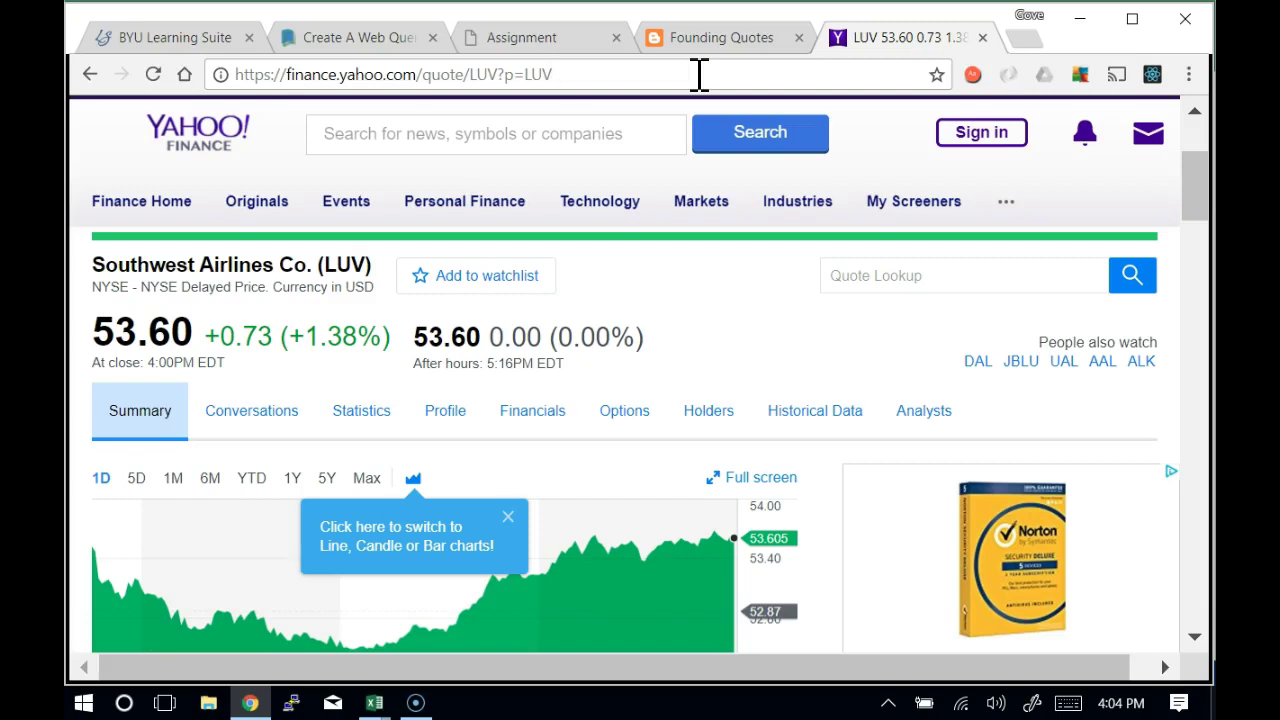
key("Left")
key("Left")
key("Left")
key("Left")
key("Left")
key("Left")
key("shift+Right")
key("Home")
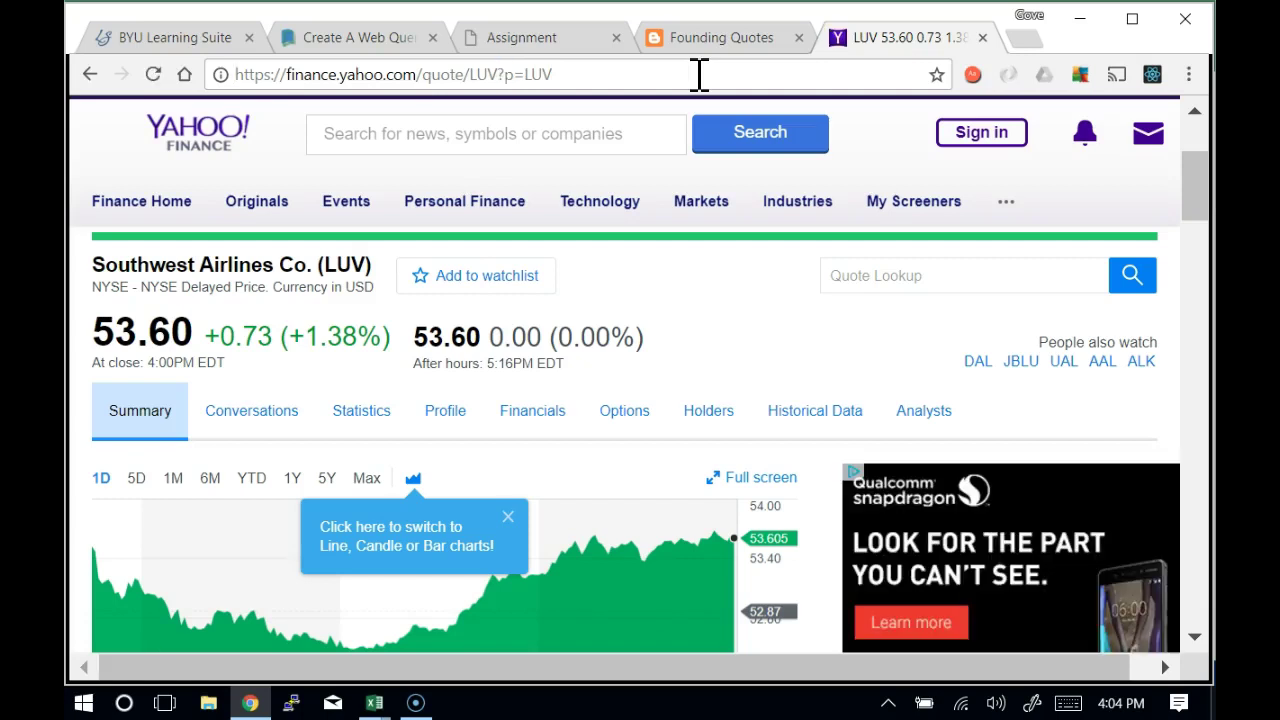
key("shift+Right")
key("shift+Right")
key("shift+Right")
key("shift+Right")
key("shift+Right")
key("shift+Right")
key("shift+Right")
key("shift+Right")
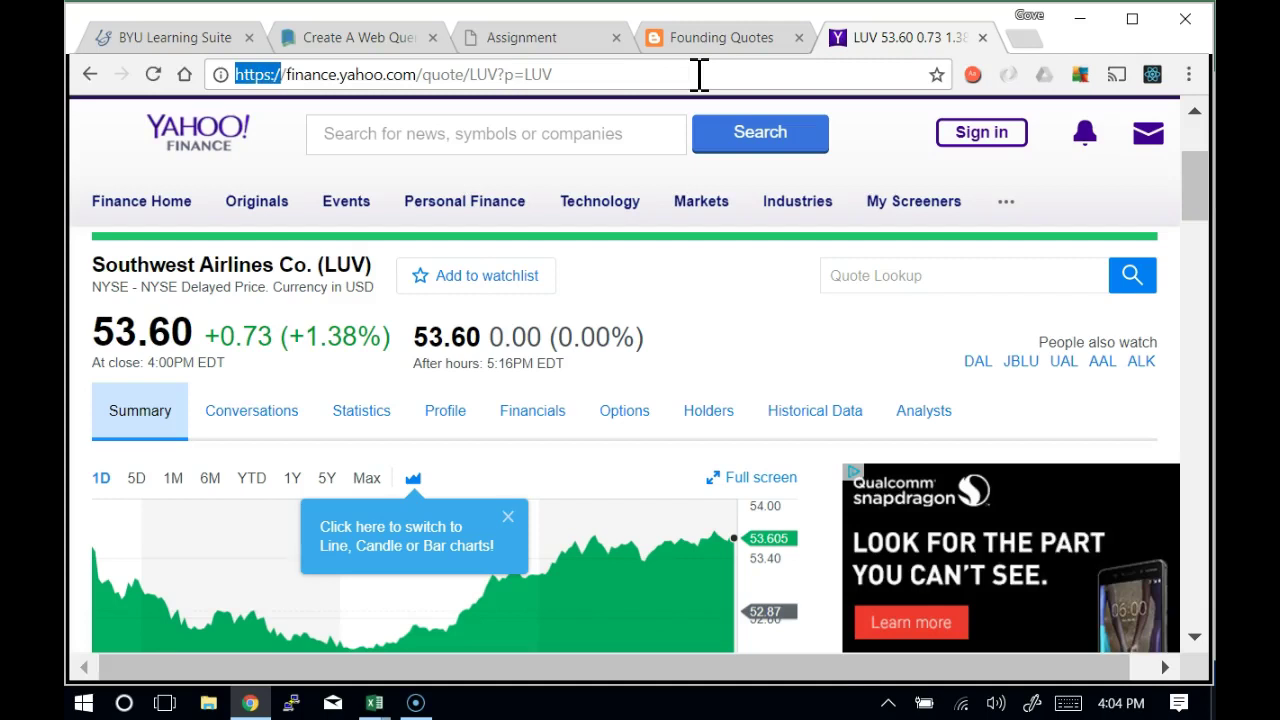
key("Right")
key("shift+Right")
key("shift+Right")
key("shift+Right")
key("shift+Right")
key("shift+Right")
key("shift+Right")
key("shift+Right")
key("shift+Right")
key("shift+Right")
key("shift+Right")
key("shift+Right")
key("shift+Right")
key("shift+Right")
key("shift+Right")
key("shift+Right")
key("shift+Right")
key("shift+Right")
key("shift+Right")
key("shift+Right")
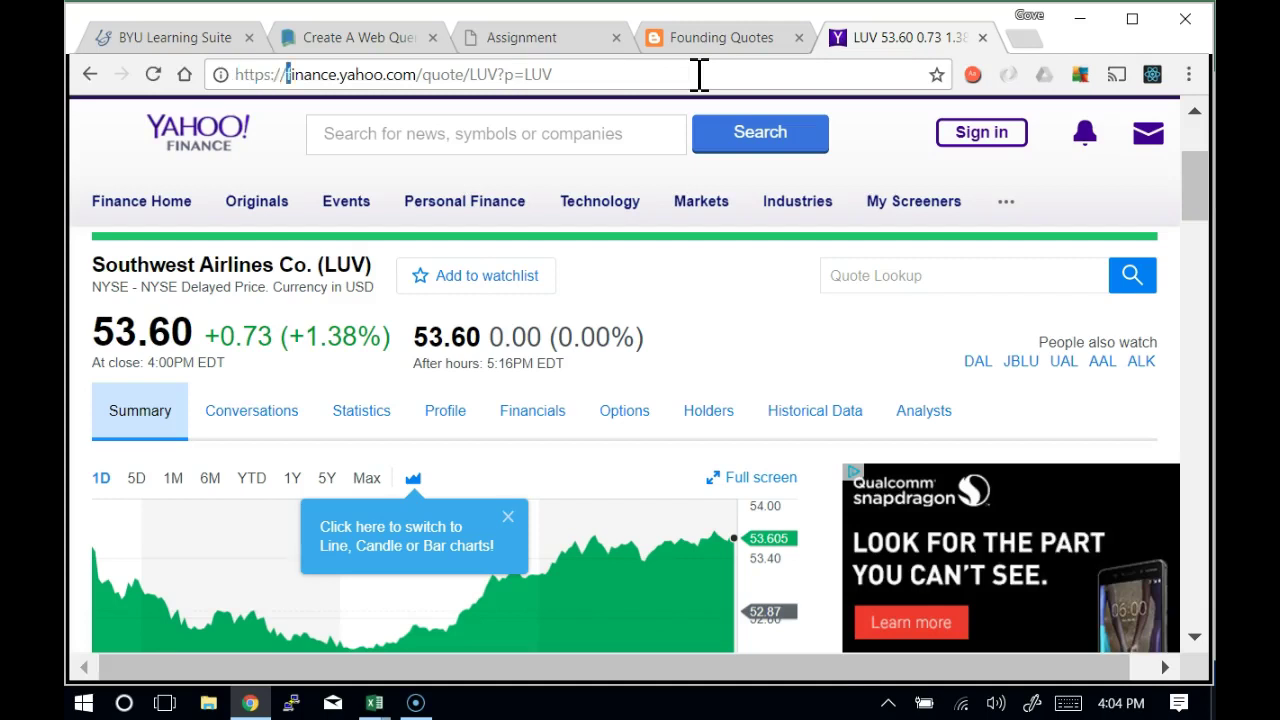
key("shift+Left")
key("shift+Left")
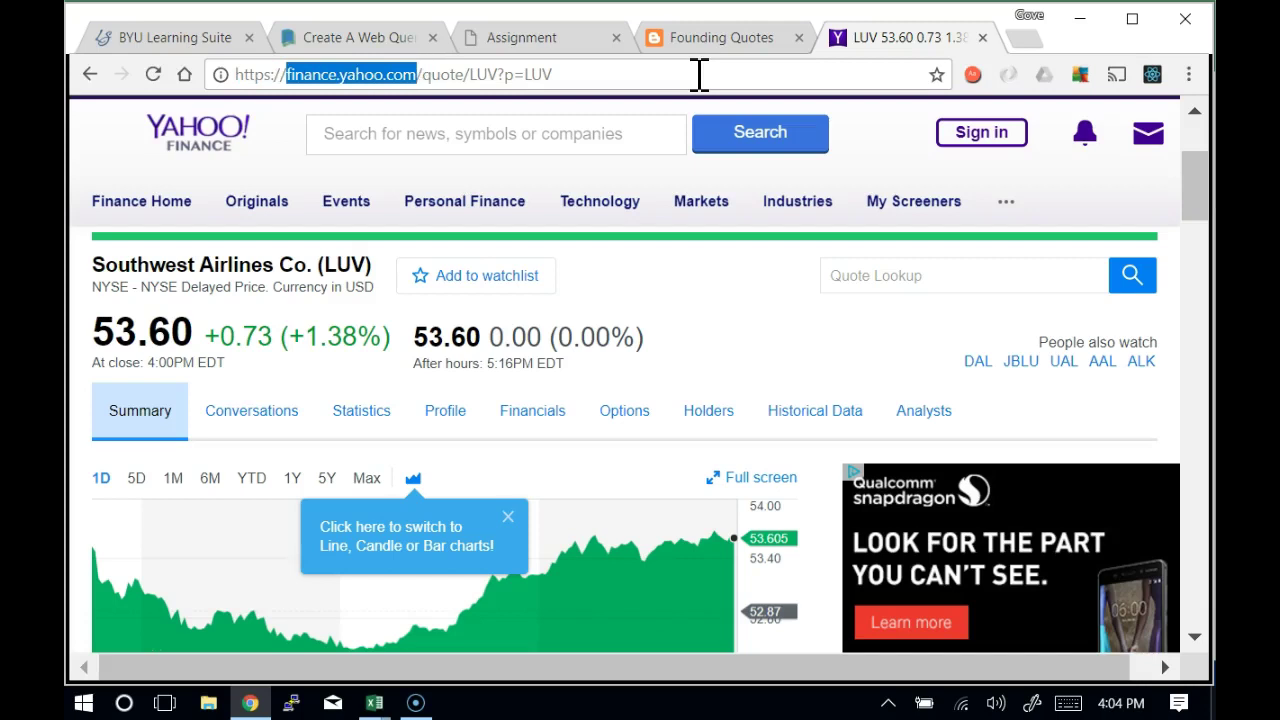
key("Right")
key("shift+Right")
key("shift+Right")
key("shift+Right")
key("shift+Right")
key("shift+Right")
key("shift+Right")
key("shift+Right")
key("shift+Right")
key("shift+Right")
key("shift+Right")
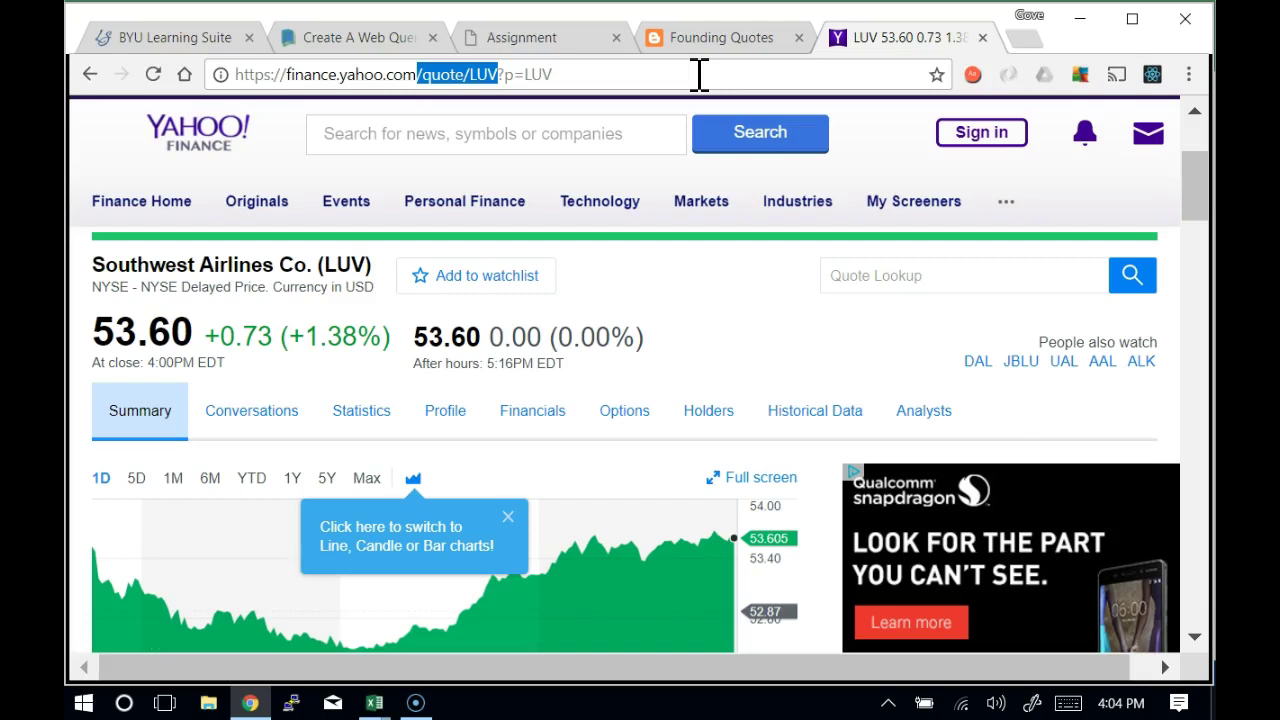
key("Right")
key("shift+Right")
key("Right")
key("shift+Right")
key("shift+Right")
key("shift+Right")
key("shift+Right")
key("shift+Right")
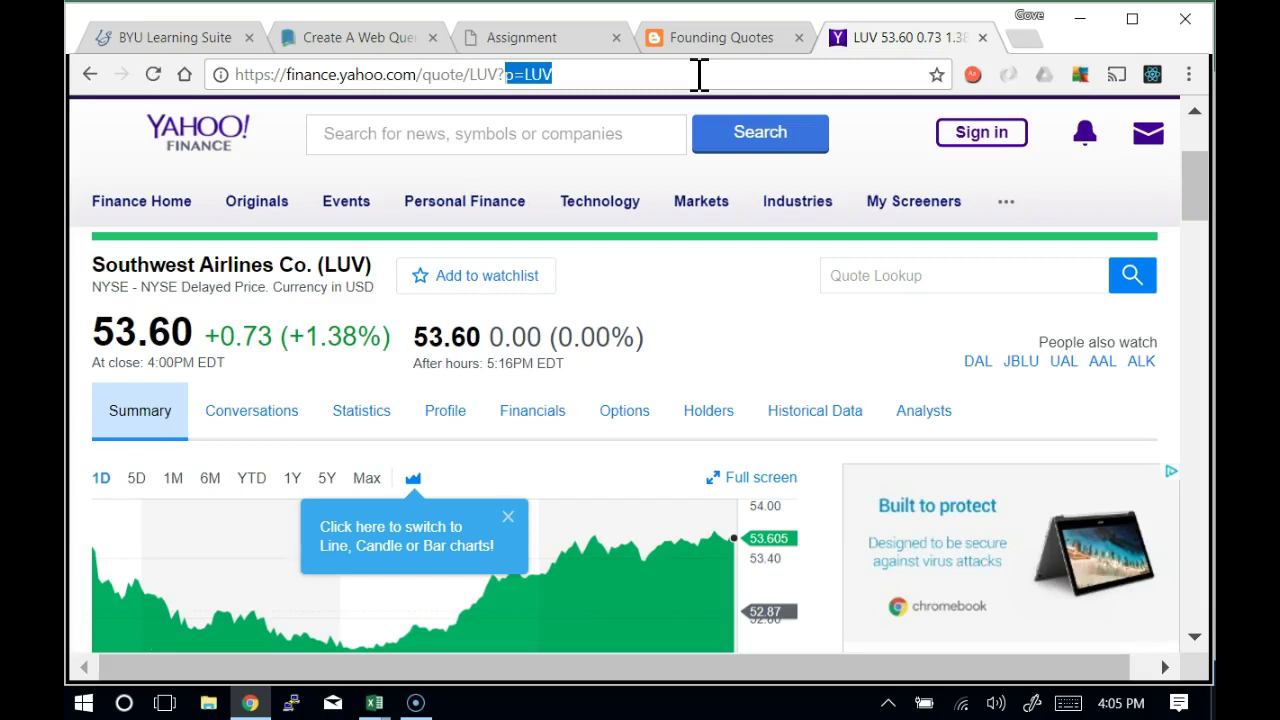
Re-mark the /quote/LUV path and the p=LUV query, then reload the LUV quote page
key("Left")
key("Left")
key("shift+Left")
key("shift+Left")
key("shift+Left")
key("shift+Left")
key("shift+Left")
key("shift+Left")
key("shift+Left")
key("shift+Left")
key("shift+Left")
key("shift+Left")
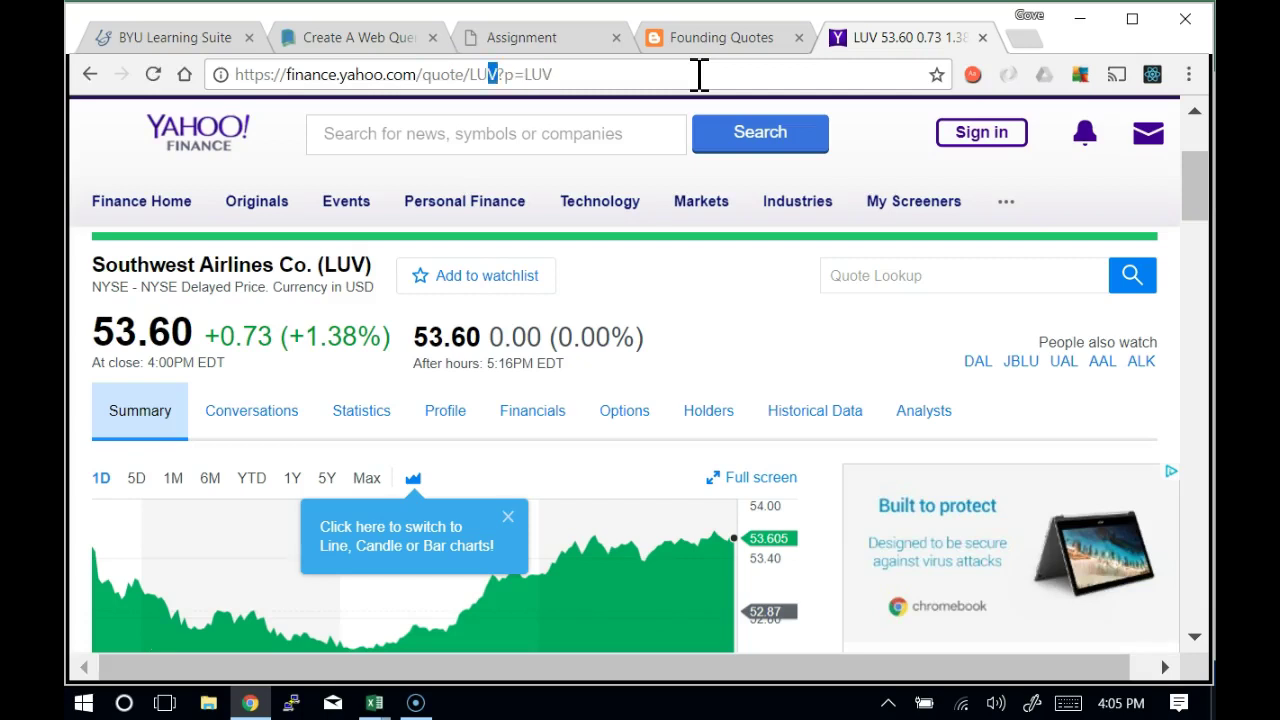
key("shift+Left")
key("shift+Left")
key("shift+Left")
key("shift+Left")
key("shift+Left")
key("shift+Left")
key("shift+Left")
key("shift+Left")
key("shift+Left")
key("shift+Left")
key("shift+Left")
key("shift+Left")
key("shift+Left")
key("shift+Left")
key("shift+Left")
key("shift+Left")
key("shift+Left")
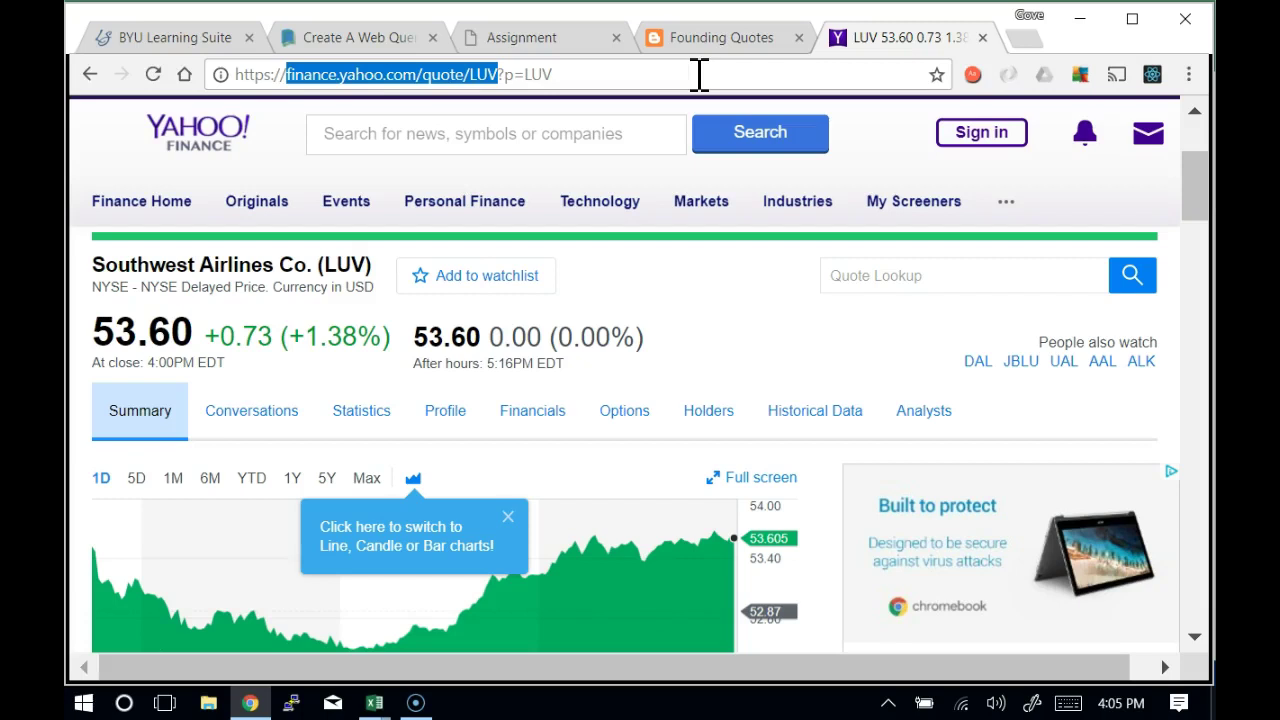
key("Right")
key("Right")
key("shift+Right")
key("shift+Right")
key("shift+Right")
key("shift+Right")
key("shift+Right")
key("shift+Right")
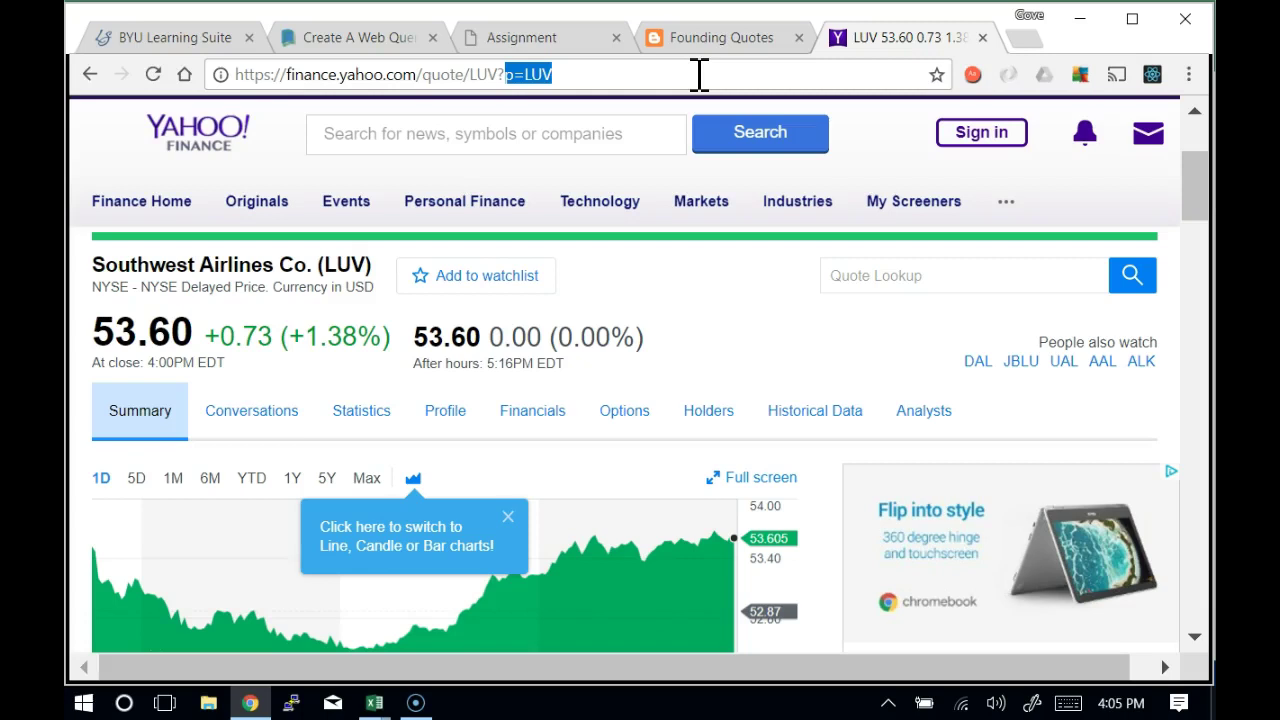
key("Home")
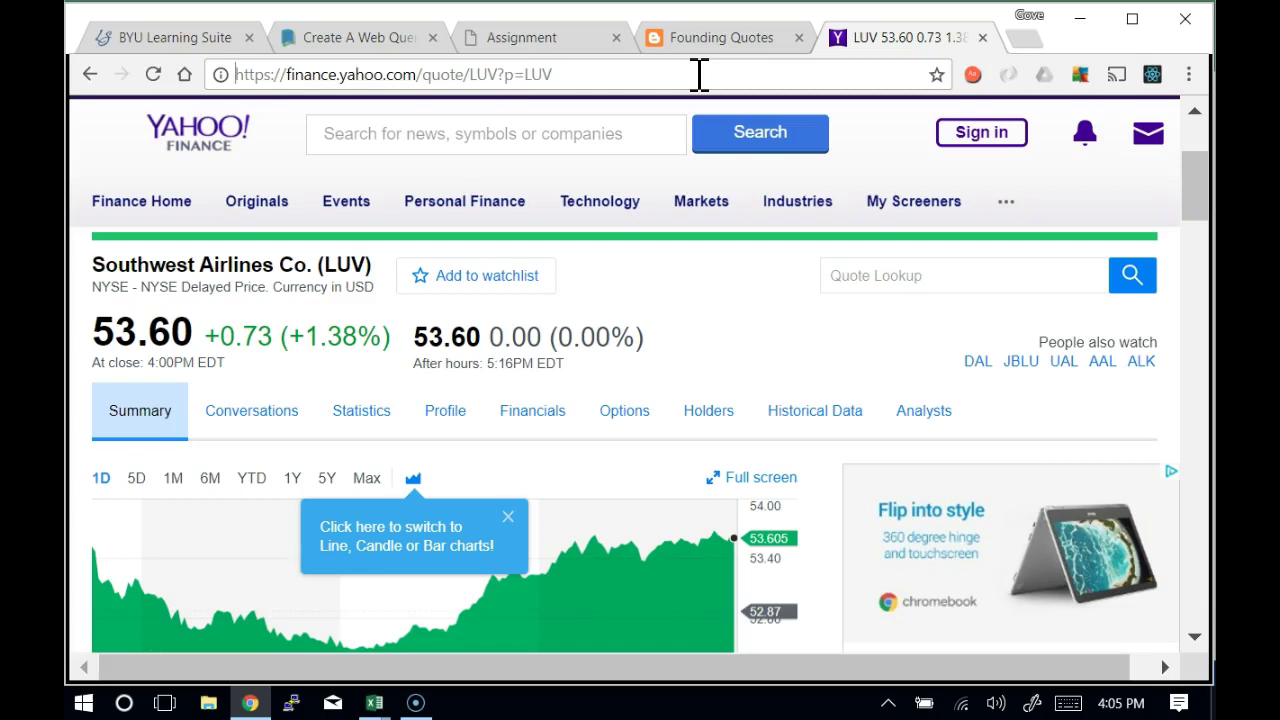
key("Return")
key("End")
key("shift+Left")
key("shift+Left")
key("shift+Left")
key("Left")
key("Left")
key("Left")
key("Left")
key("shift+Left")
key("shift+Left")
key("shift+Left")
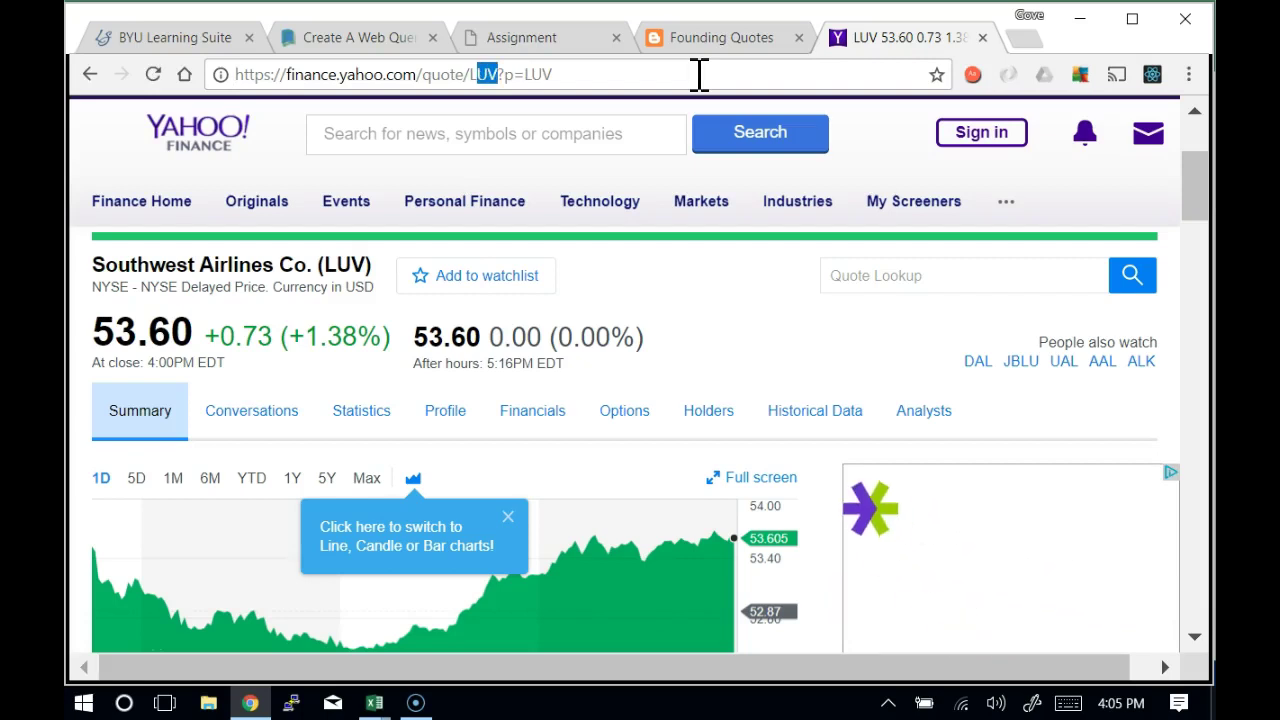
key("shift+Left")
key("End")
key("shift+Left")
key("shift+Left")
key("shift+Left")
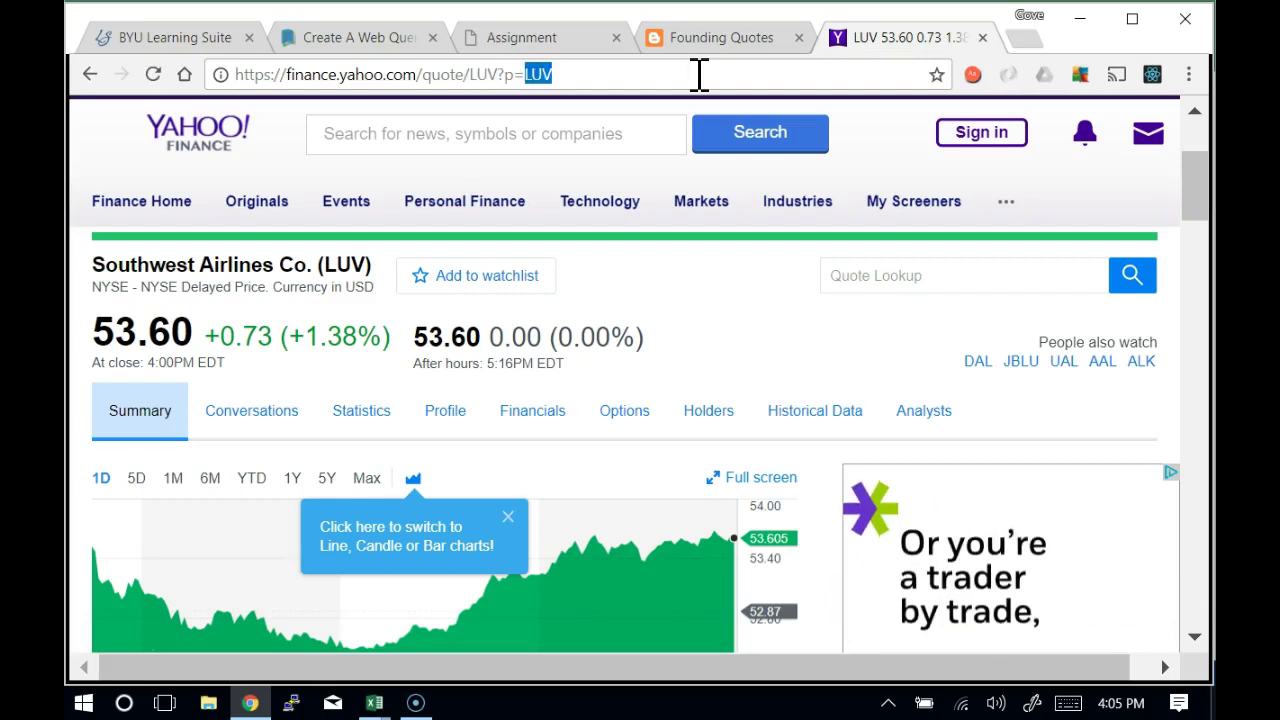
key("Left")
key("Left")
key("Left")
key("Left")
key("shift+Left")
key("shift+Left")
key("shift+Left")
key("Right")
key("Right")
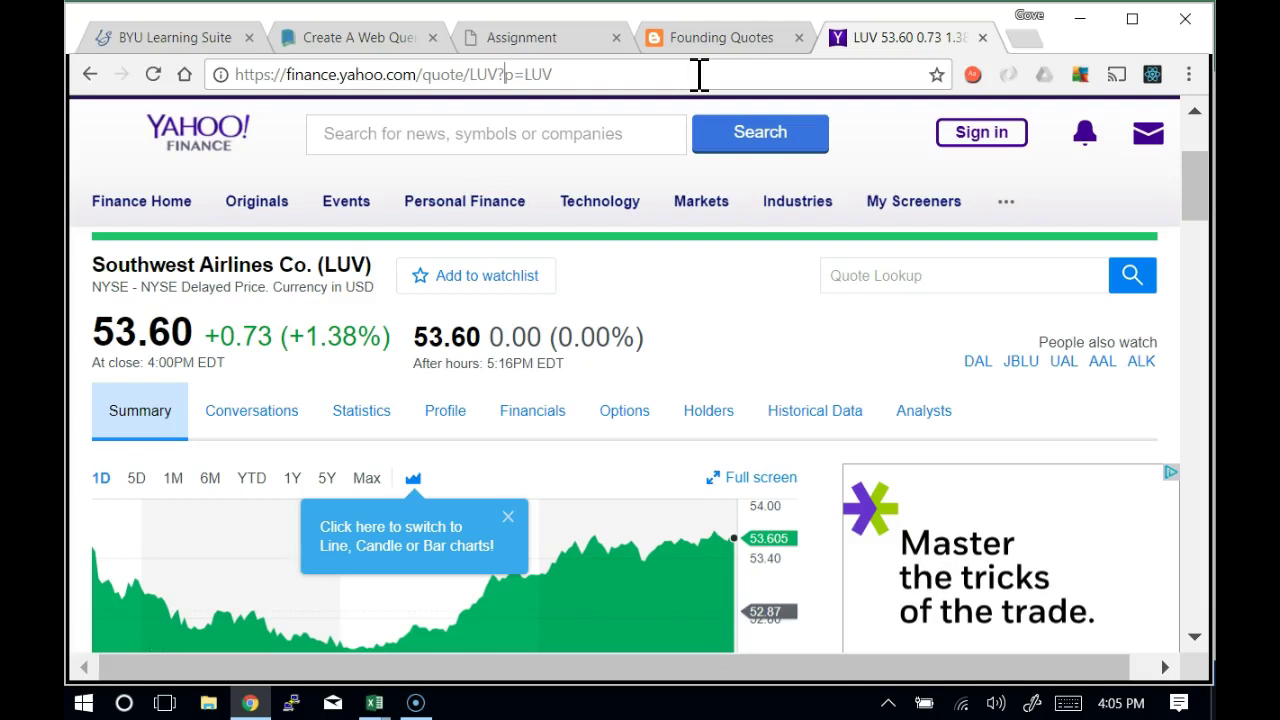
key("End")
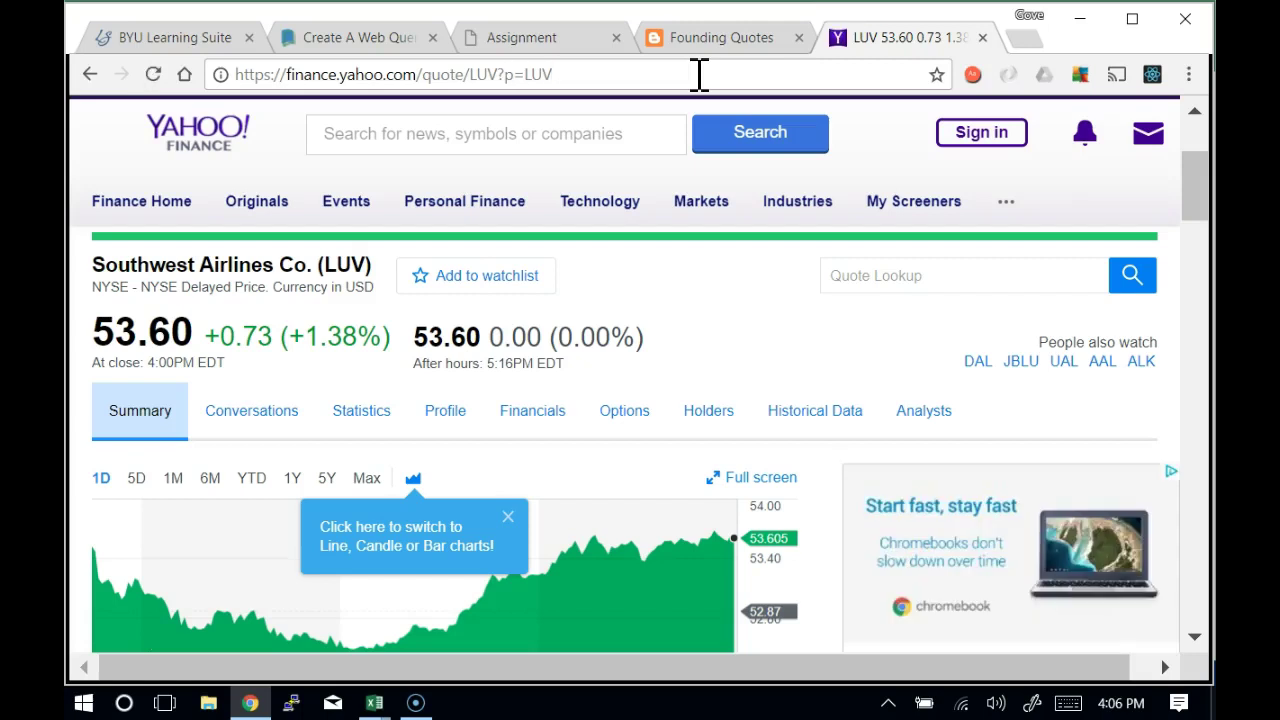
key("BackSpace")
key("BackSpace")
key("BackSpace")
key("BackSpace")
key("BackSpace")
key("BackSpace")
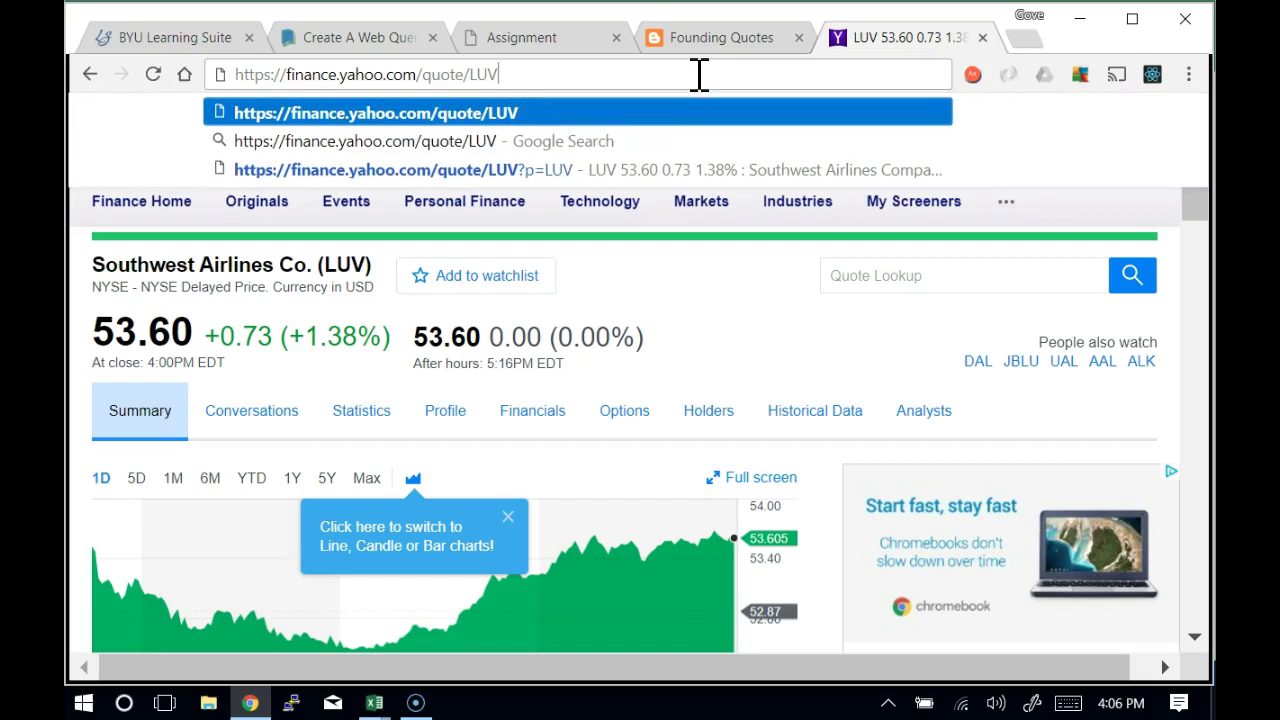
key("Return")
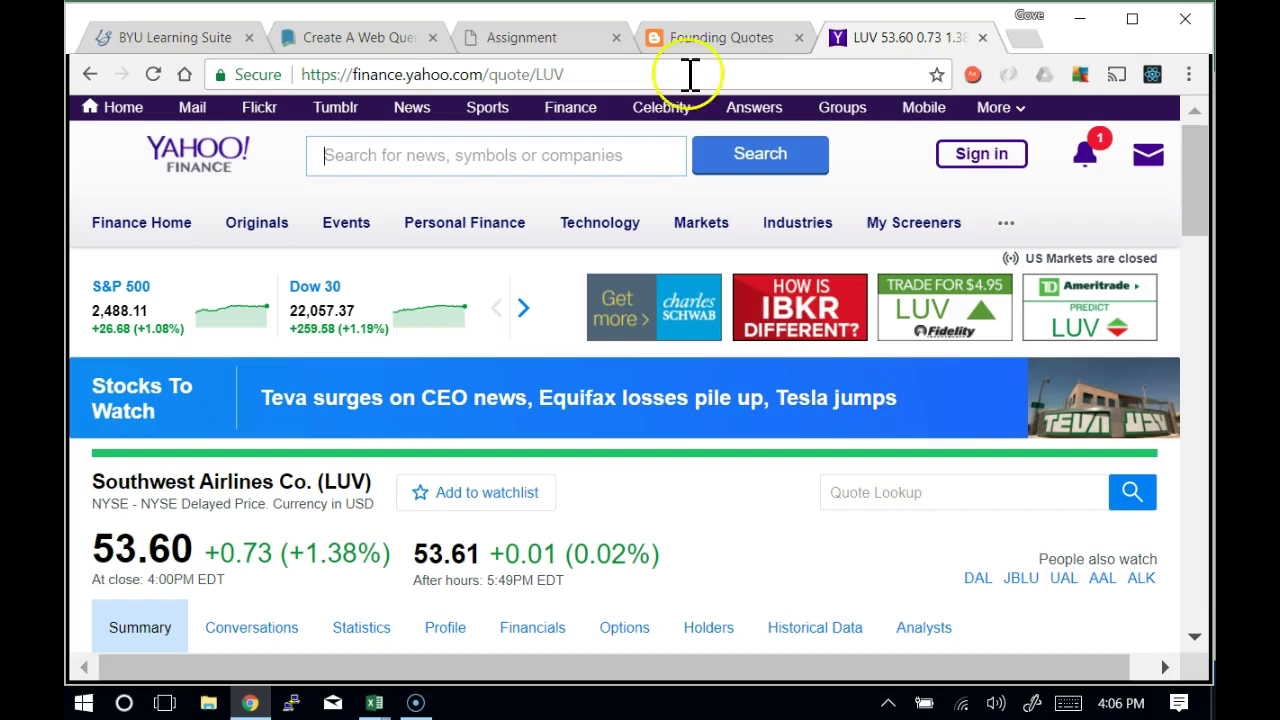
double_click(552, 75)
left_click_drag(503, 80, 295, 78)
key("ctrl+c")
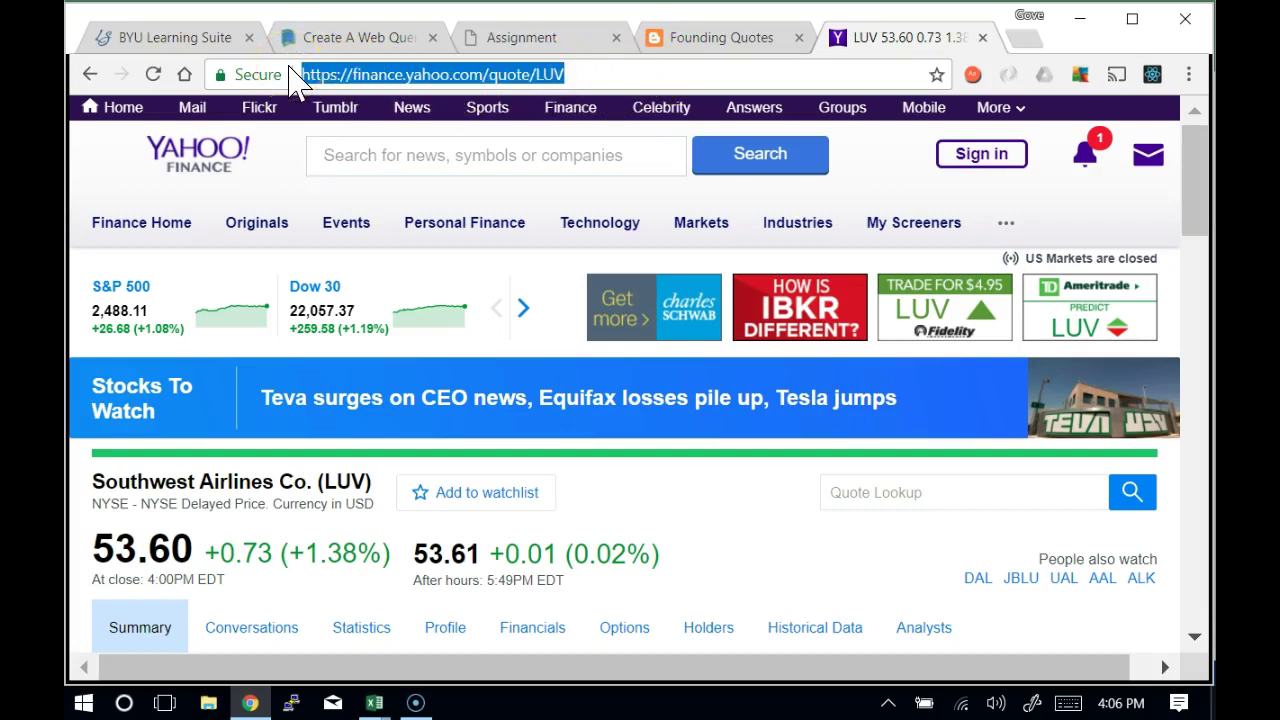
key("alt+Tab")
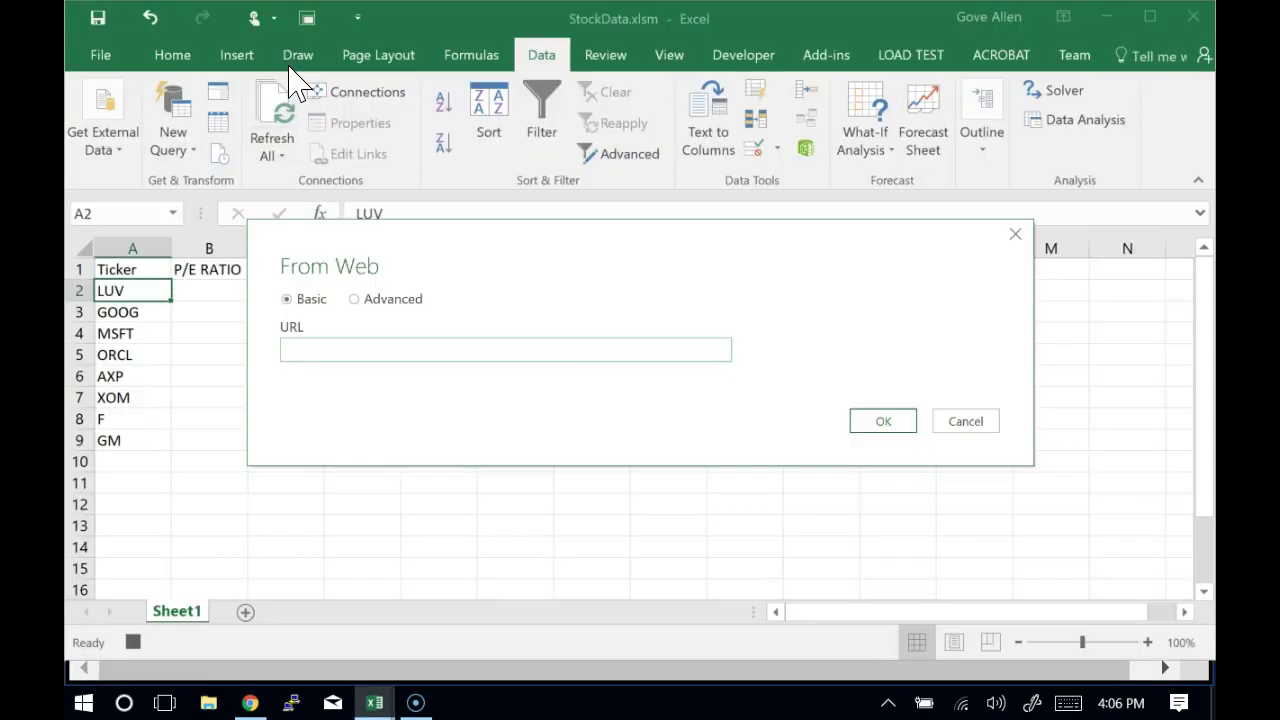
key("ctrl+v")
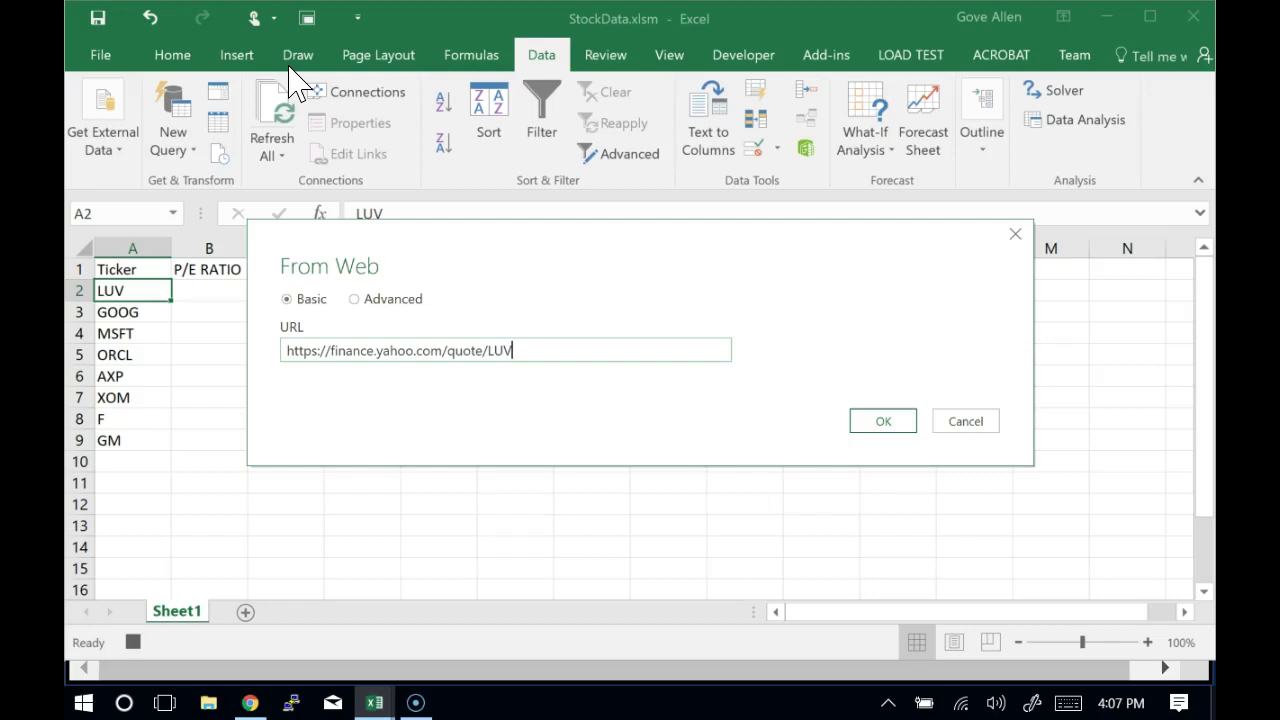
Confirm the LUV Yahoo Finance quote URL and connect to it with Anonymous access
left_click(884, 421)
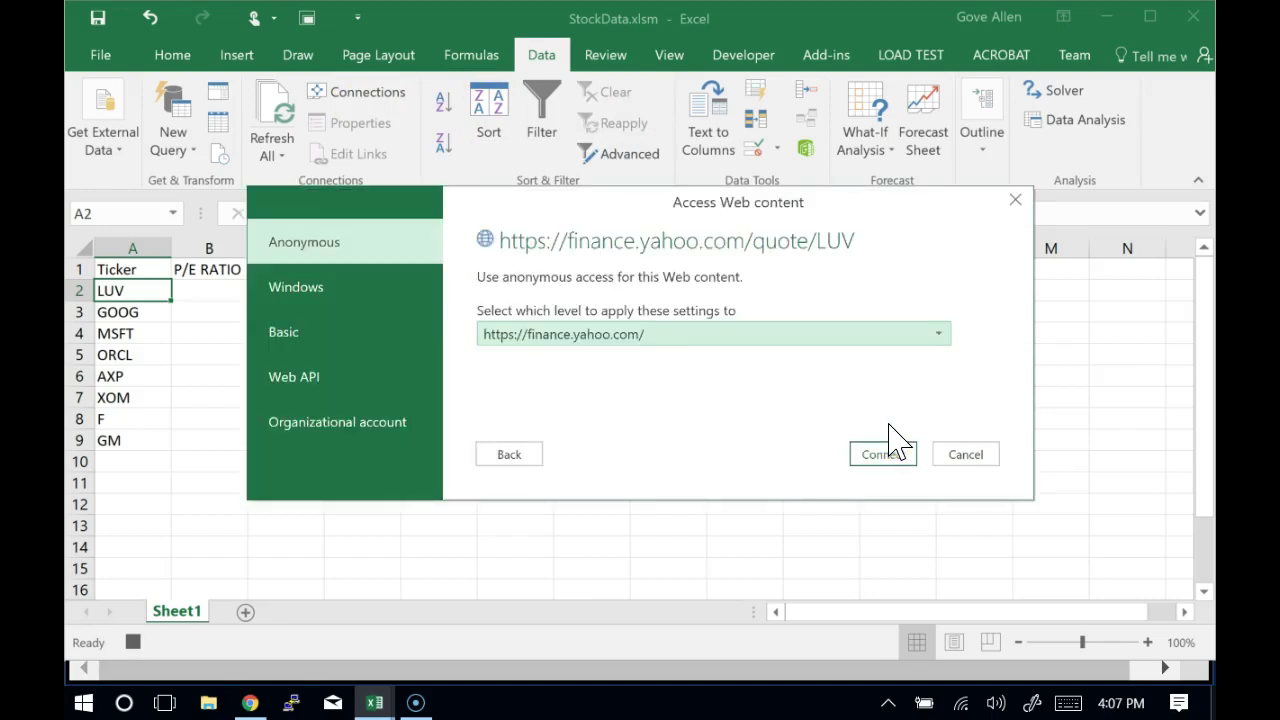
left_click(903, 455)
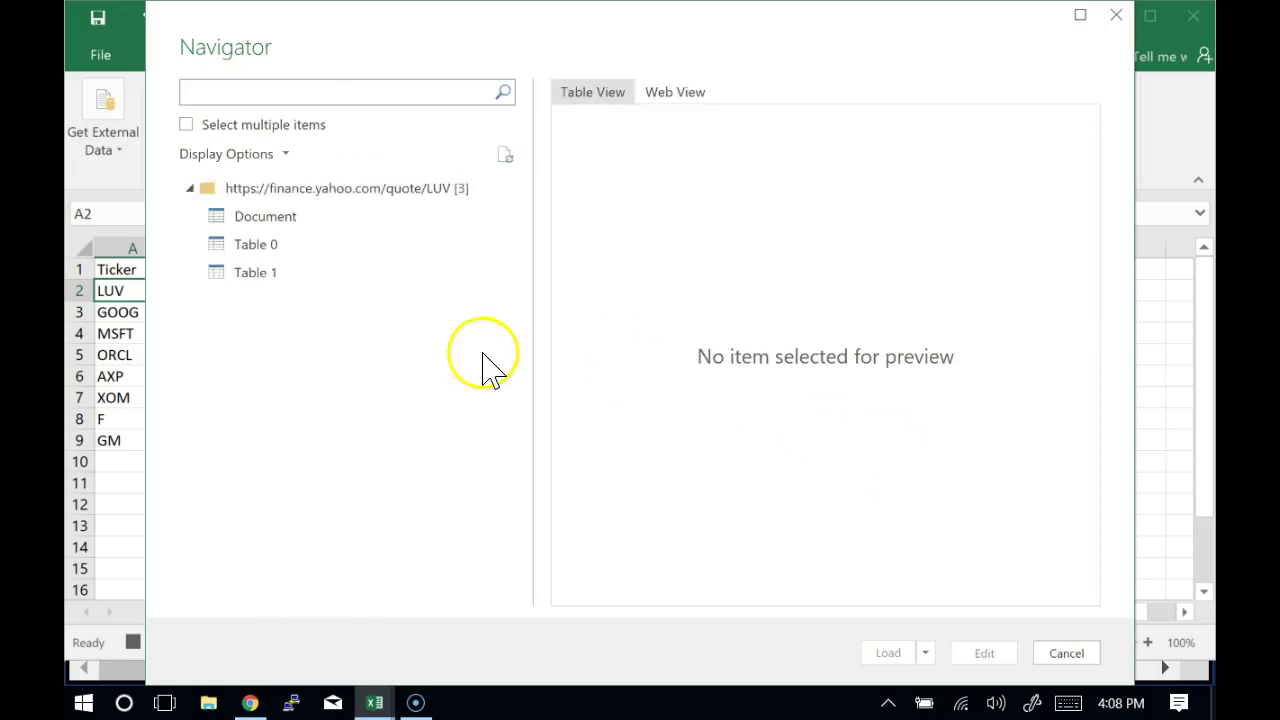
Preview Table 0, then Table 1 with Market Cap 32.08B, Beta 1.13 and PE Ratio 16.44
left_click(241, 248)
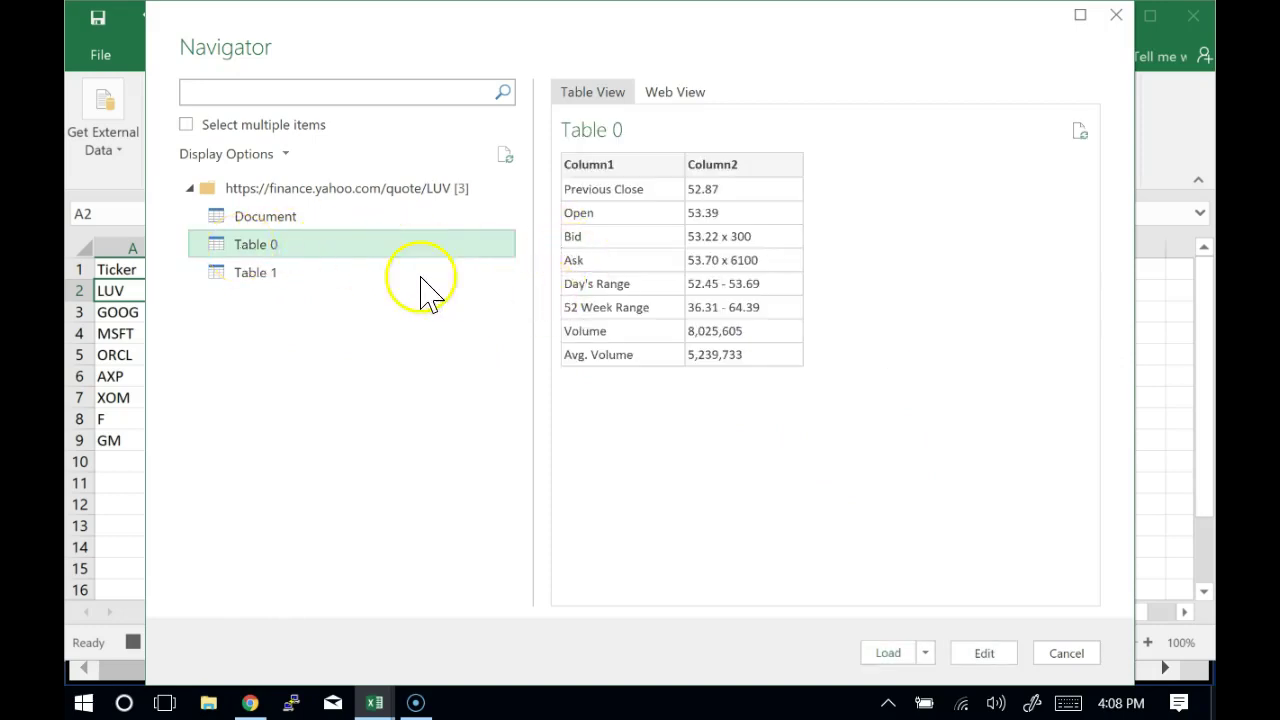
left_click(241, 278)
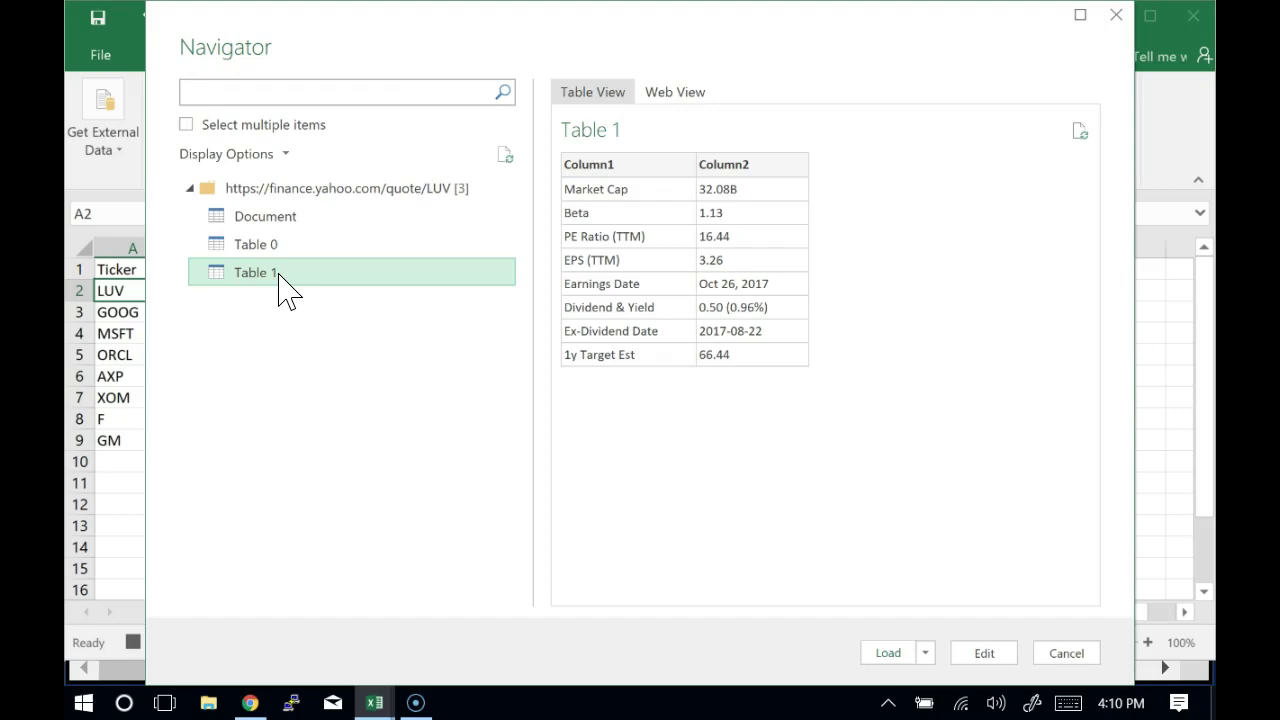
Load Table 1 from the Navigator into a new Sheet2 as an 8-row table
left_click(901, 657)
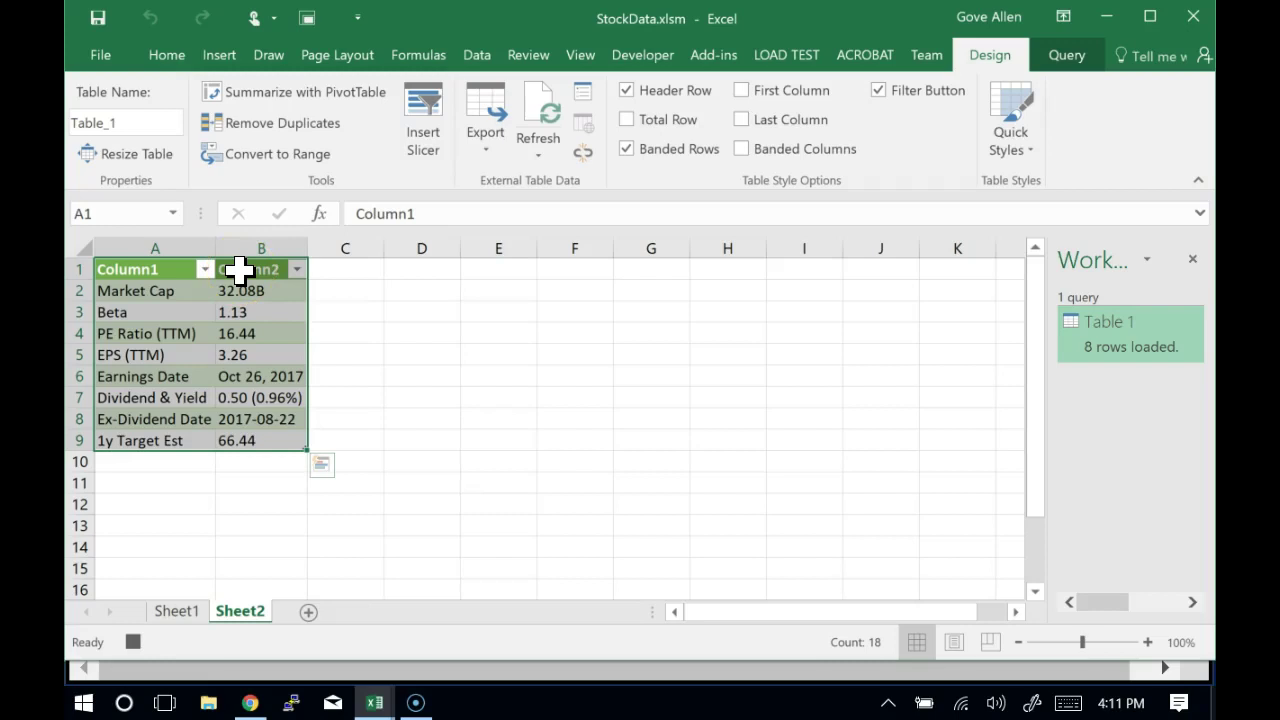
Refresh the query table from cell B1, then inspect the Table 1 query's details
left_click(240, 269)
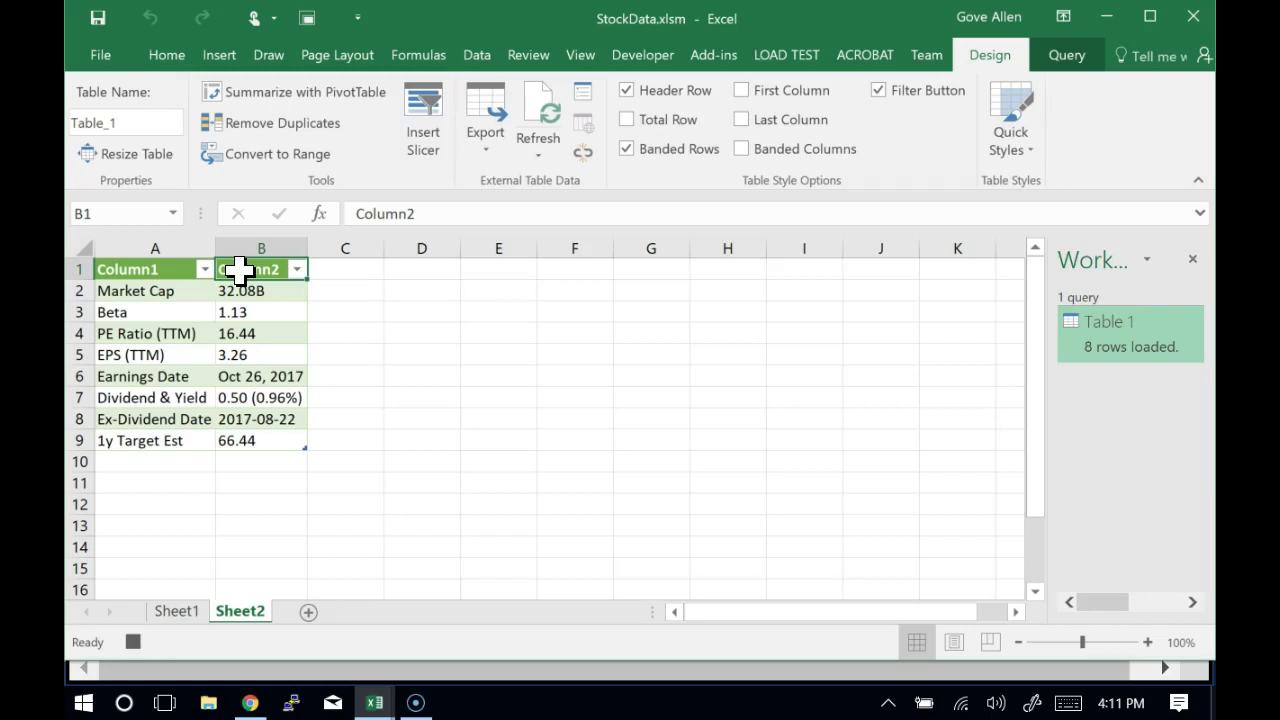
right_click(238, 269)
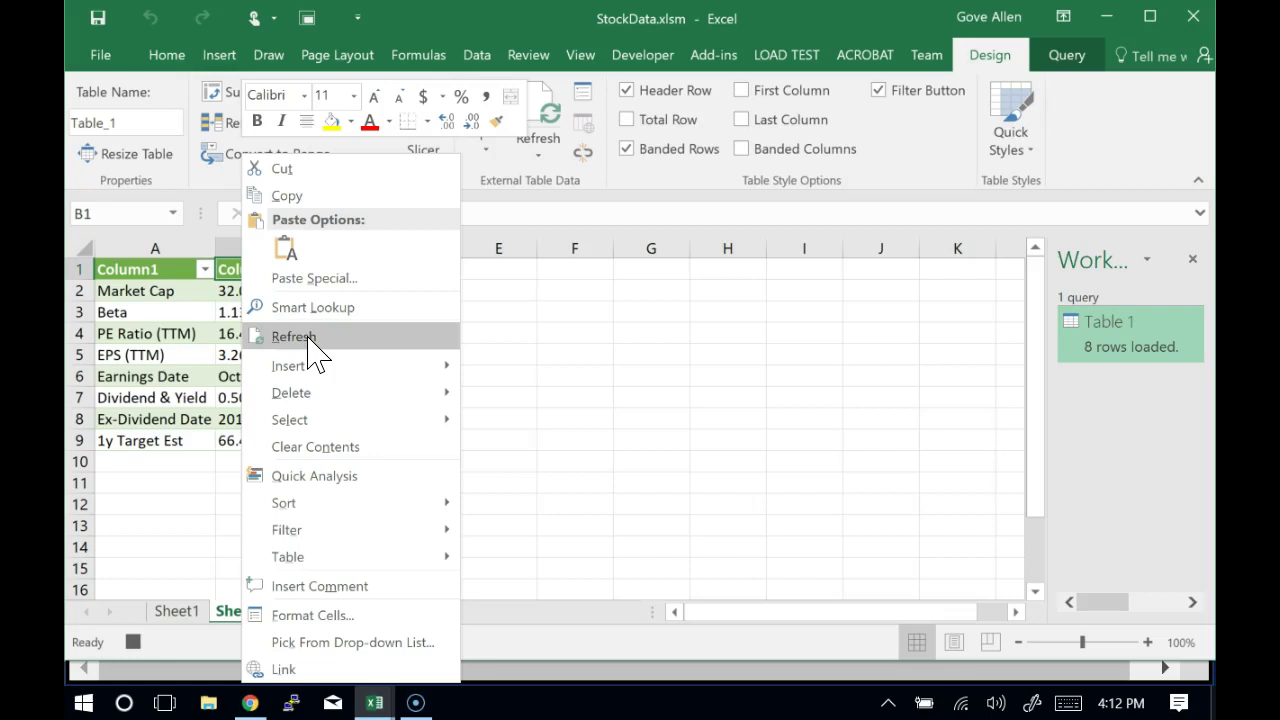
left_click(311, 340)
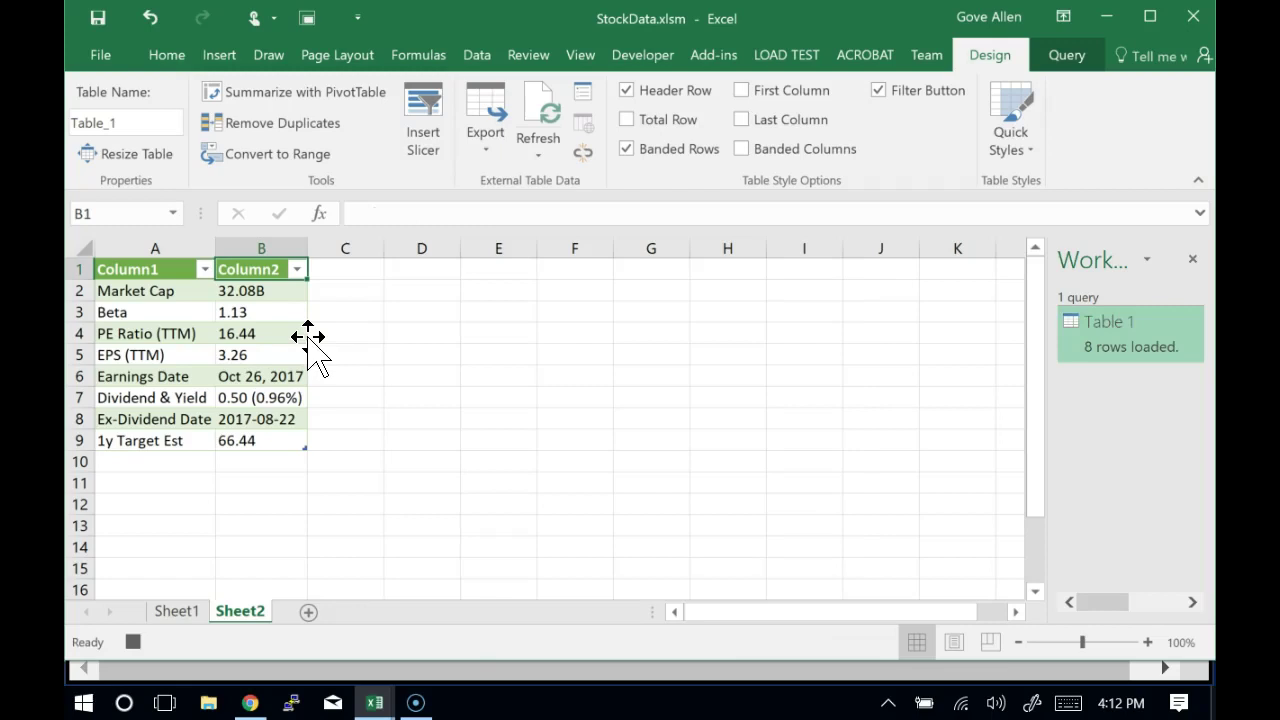
left_click(1130, 318)
mouse_move(1130, 360)
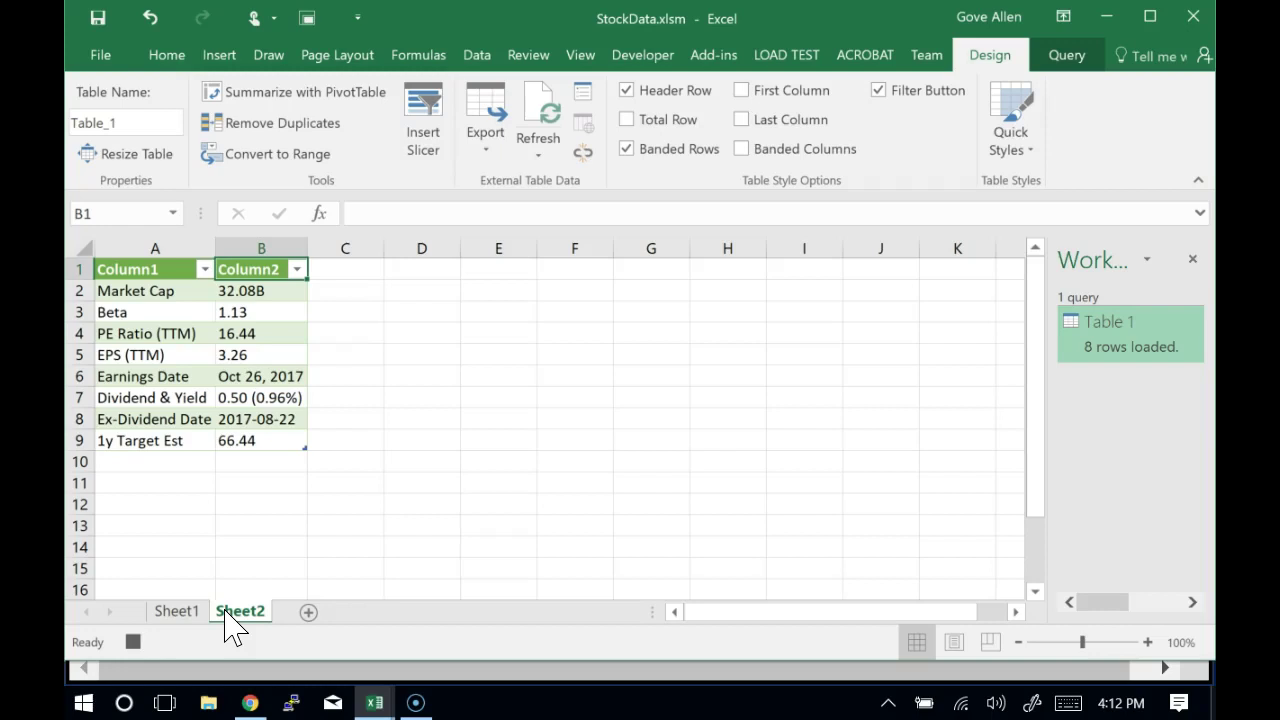
Rename Sheet2 to 'WebQuery' and select the PE Ratio value 16.44 in B4
double_click(228, 612)
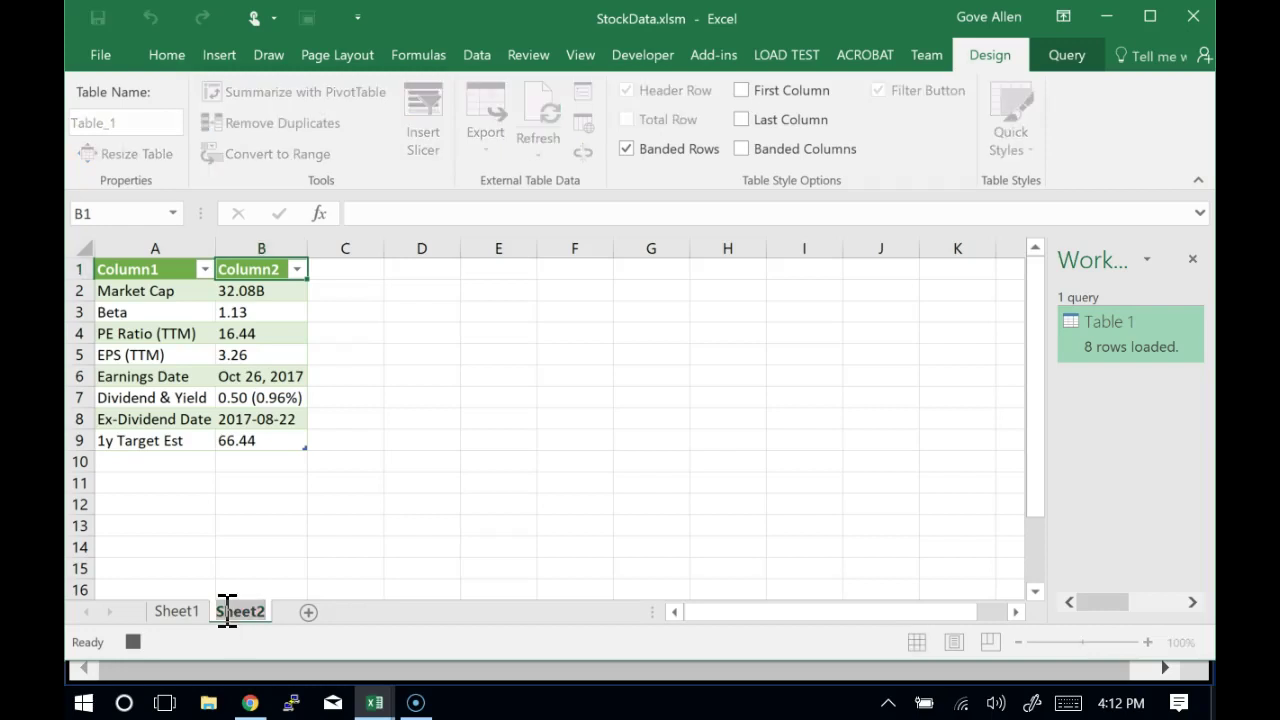
type("webQuery")
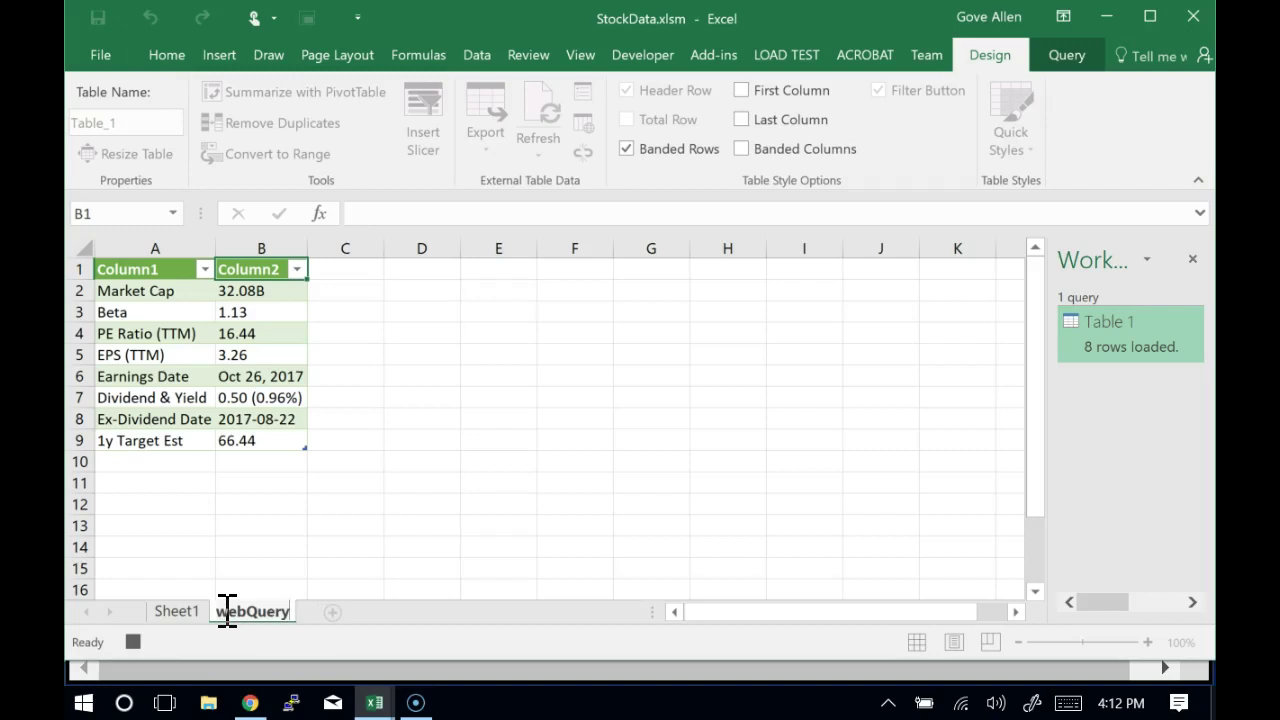
key("Home")
key("Delete")
type("W")
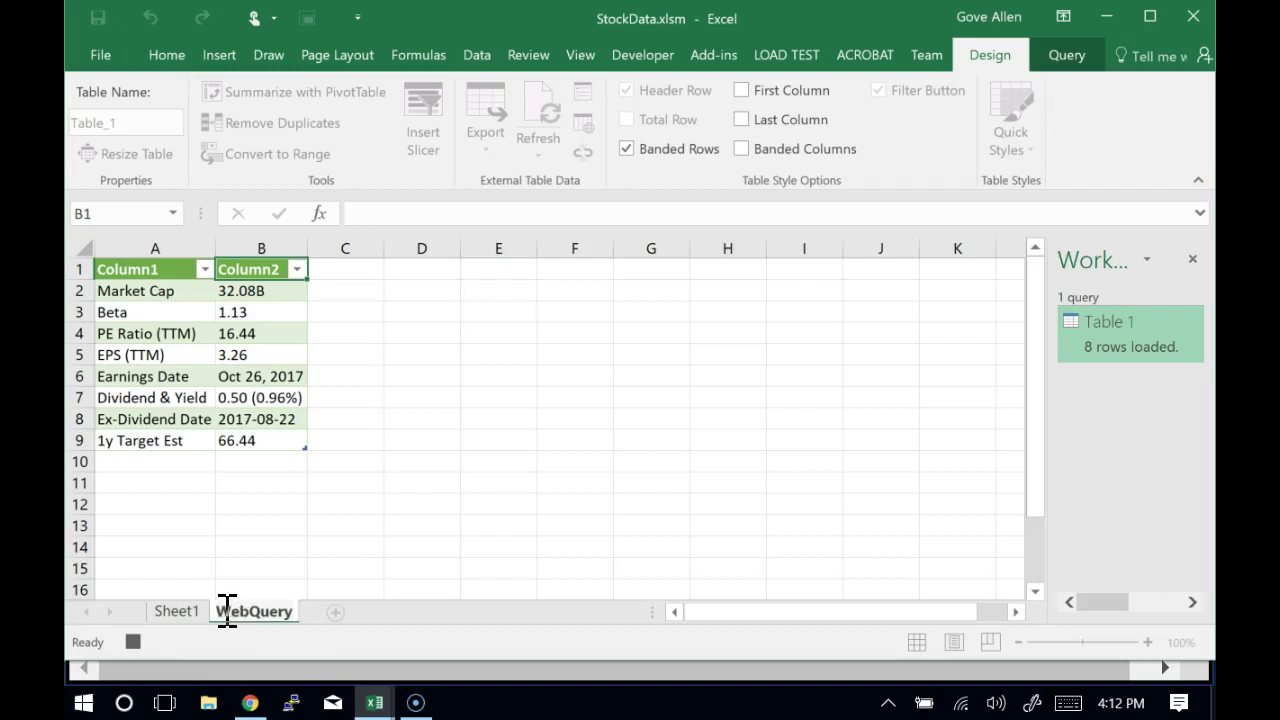
left_click(357, 531)
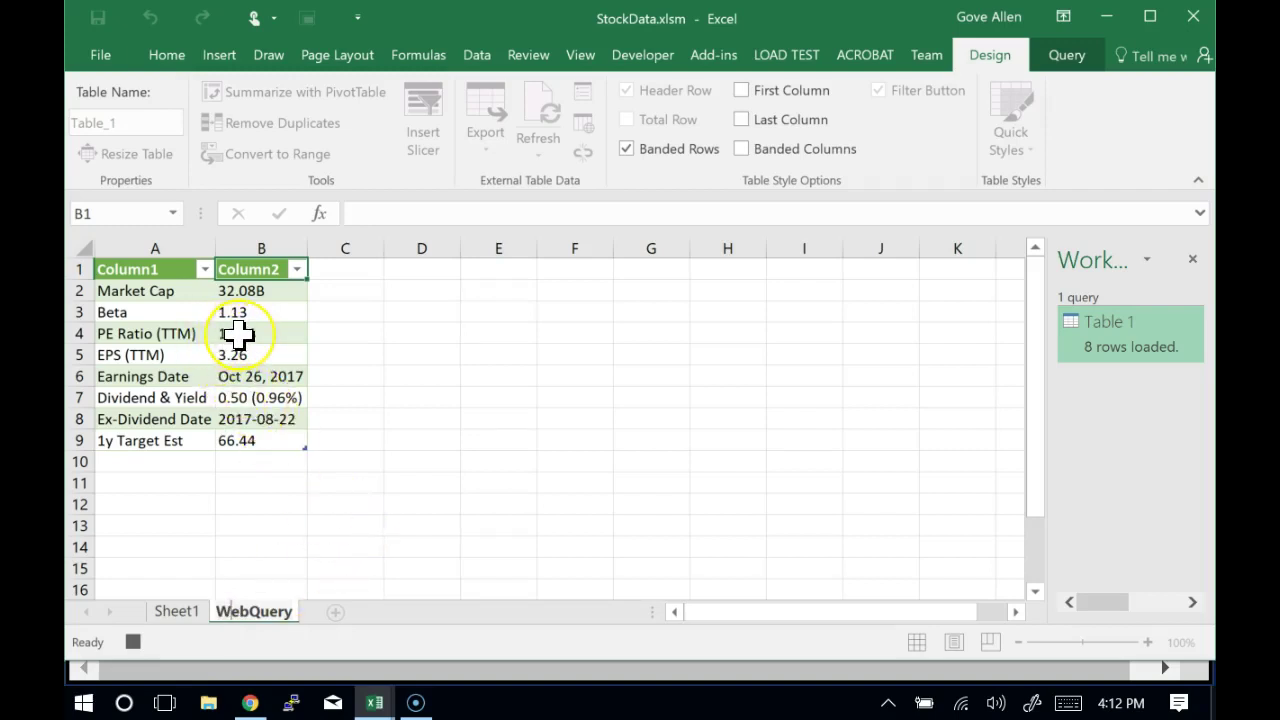
left_click_drag(237, 334, 242, 338)
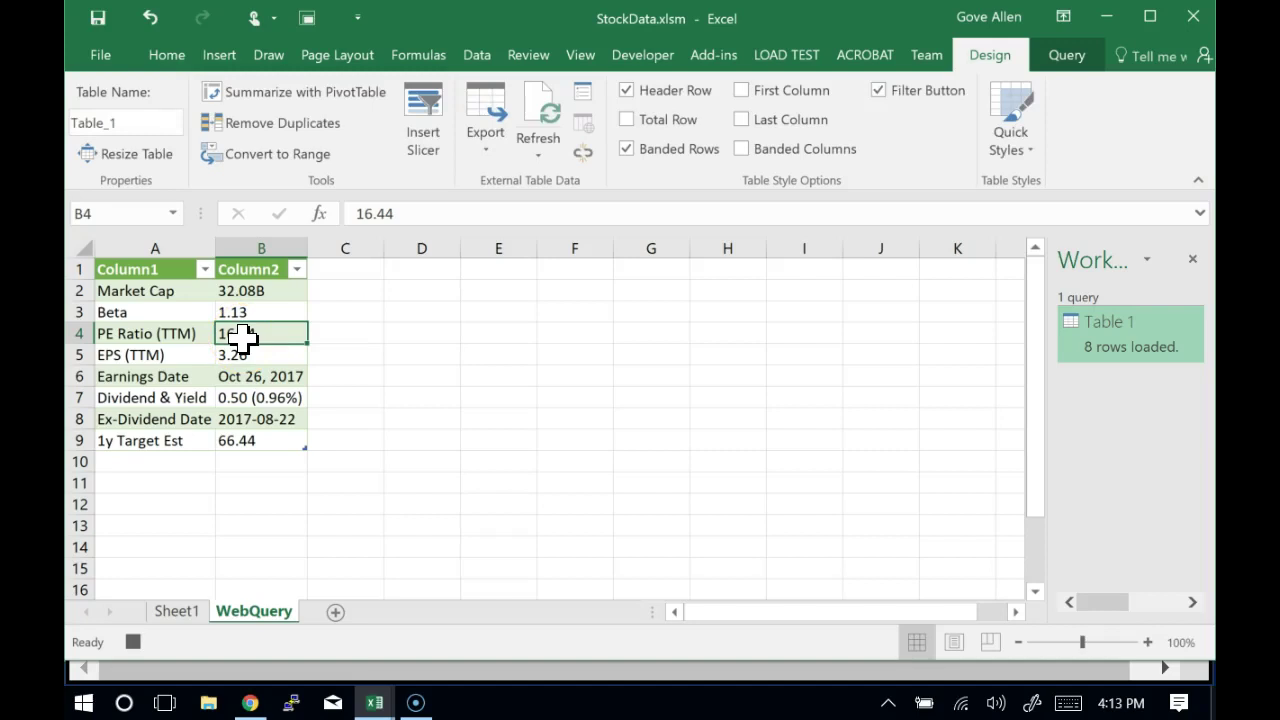
Copy the PE Ratio value 16.44 from B4 and return to Sheet1
right_click(243, 338)
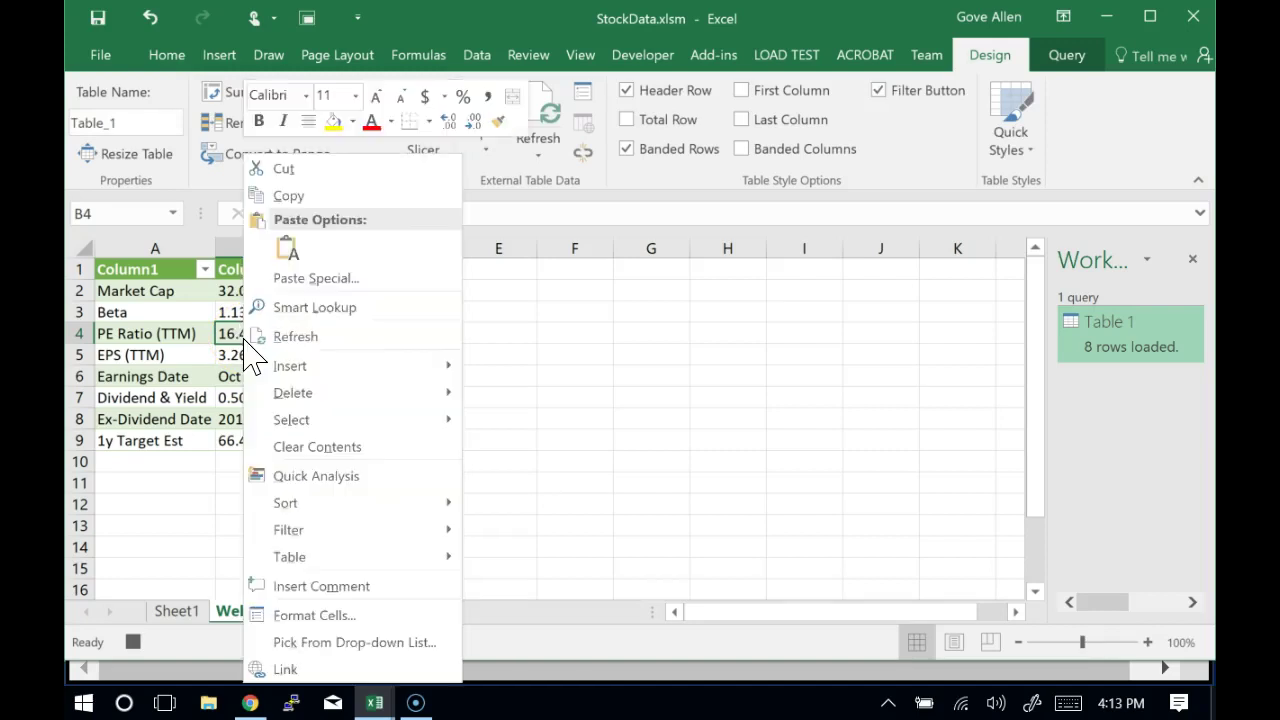
left_click(343, 196)
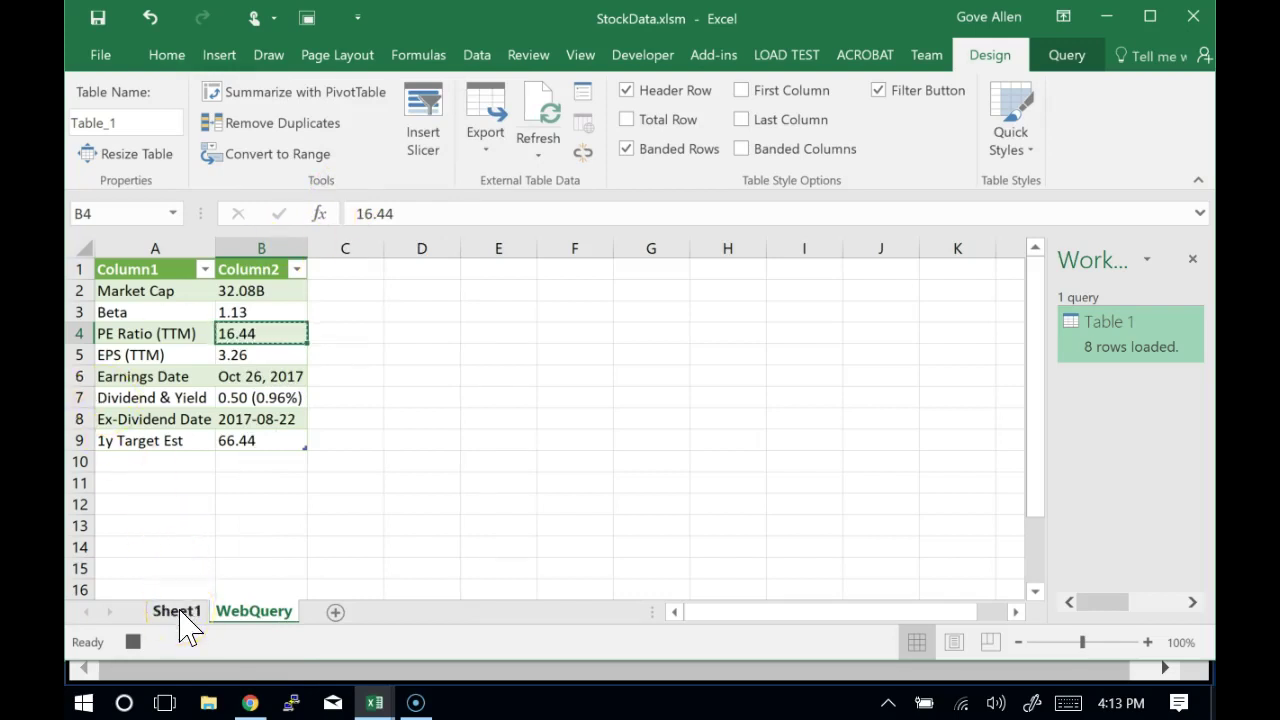
left_click(180, 612)
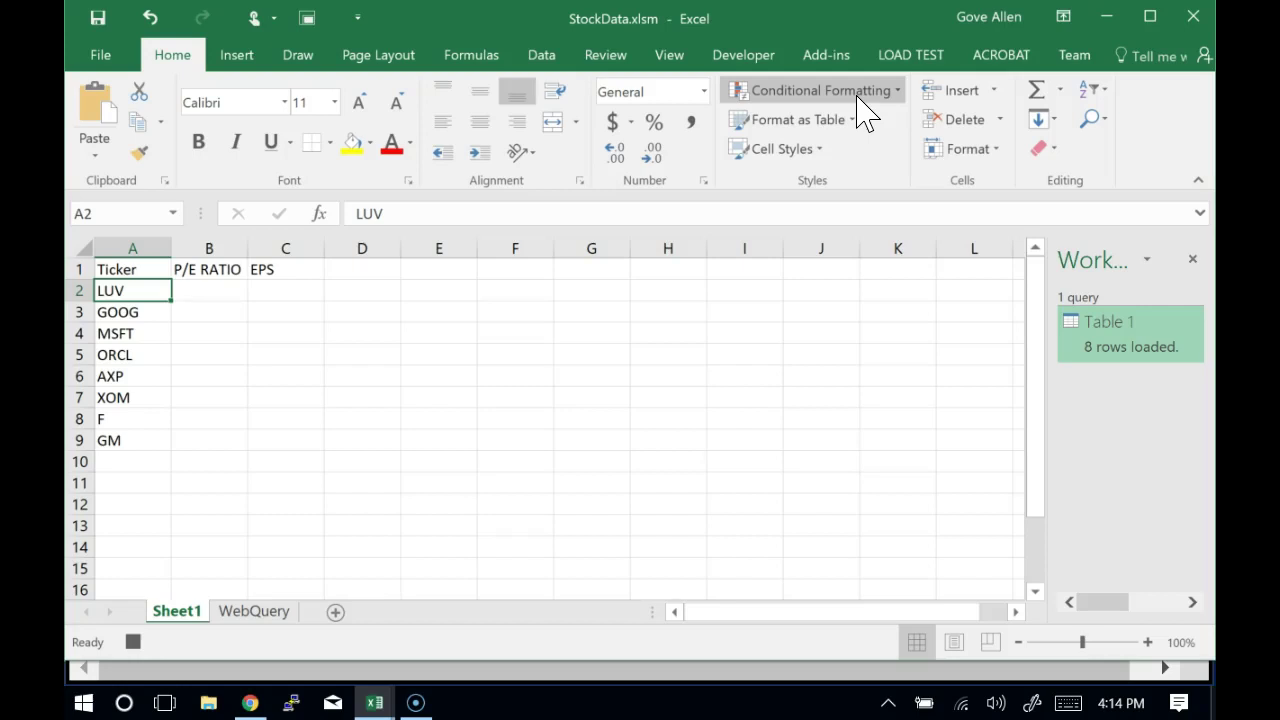
Switch on Use Relative References in the Developer tab's Code group
left_click(749, 60)
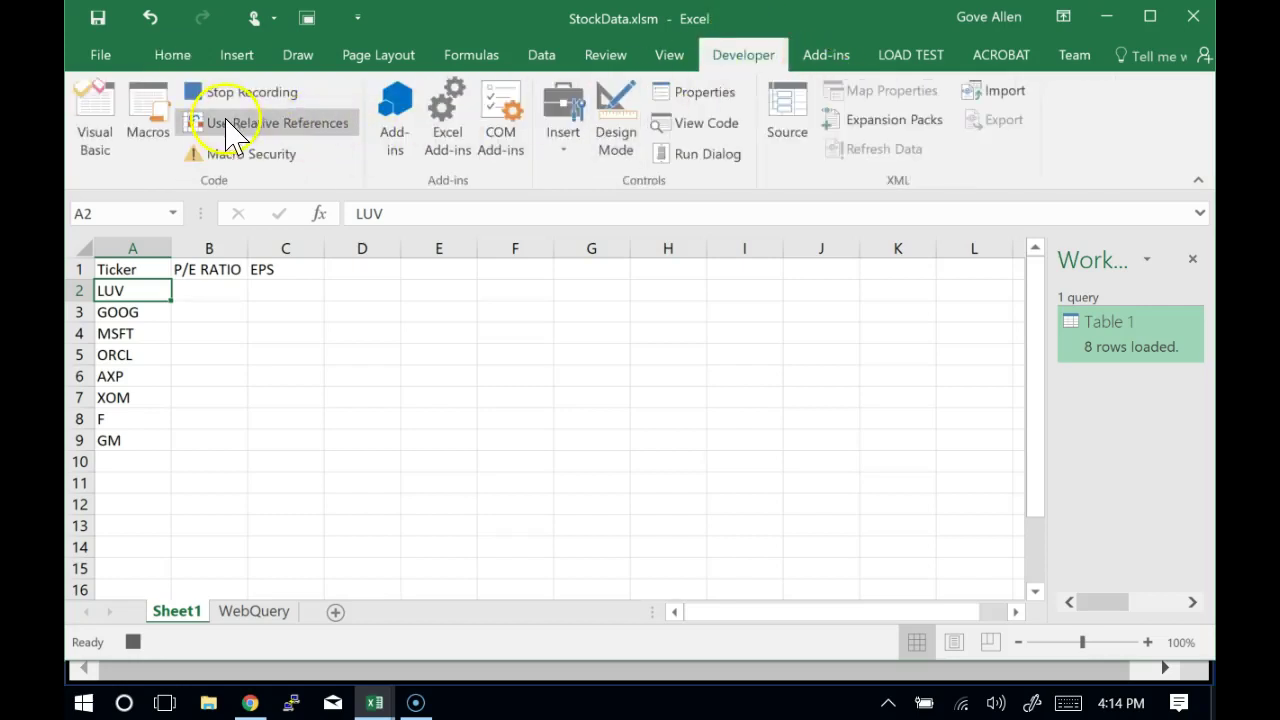
left_click(312, 140)
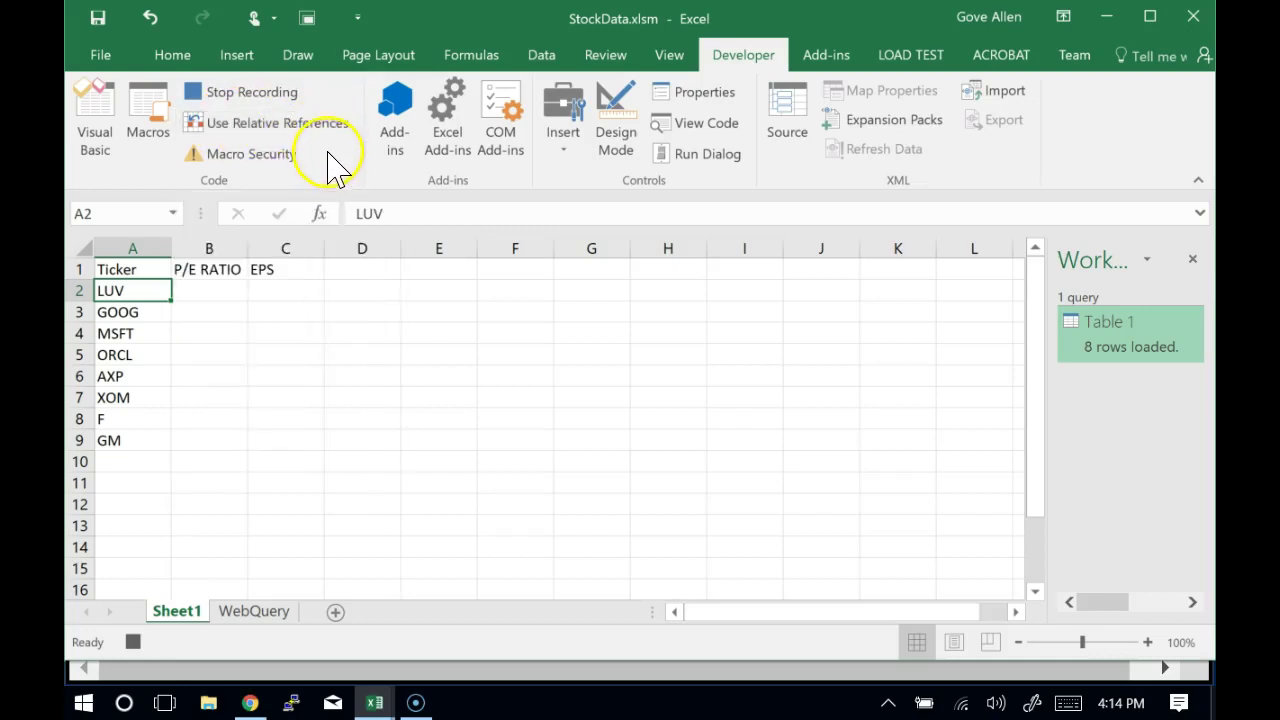
left_click(325, 148)
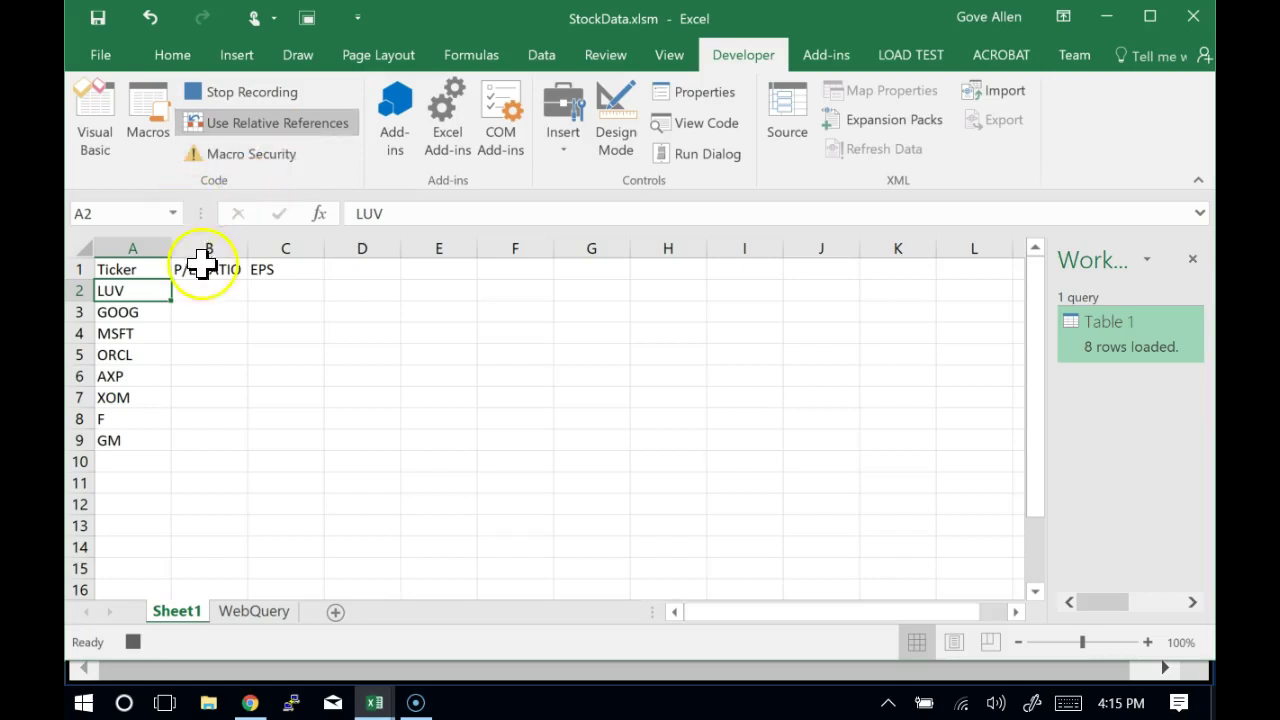
Put 16.44 in B2 as LUV's P/E ratio, then go to the WebQuery sheet
left_click(221, 292)
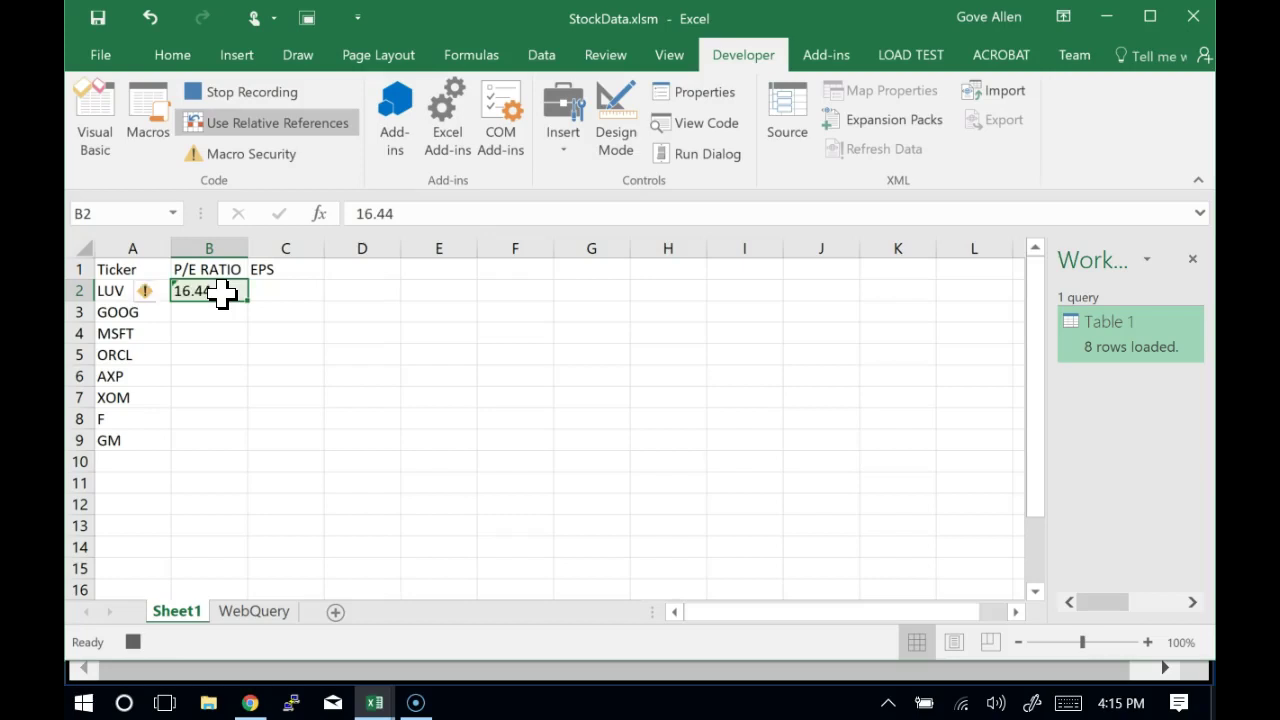
left_click(254, 612)
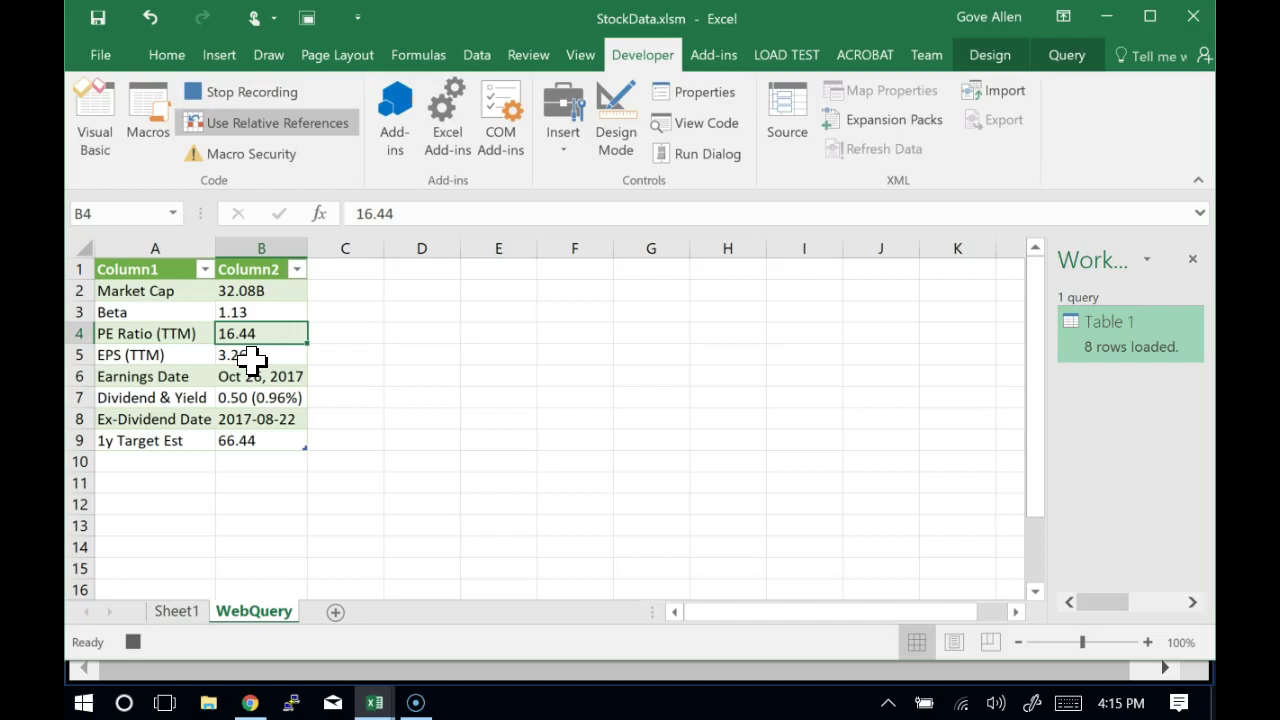
Copy LUV's EPS value 3.26 from WebQuery into Sheet1's C2
left_click(250, 358)
key("ctrl+c")
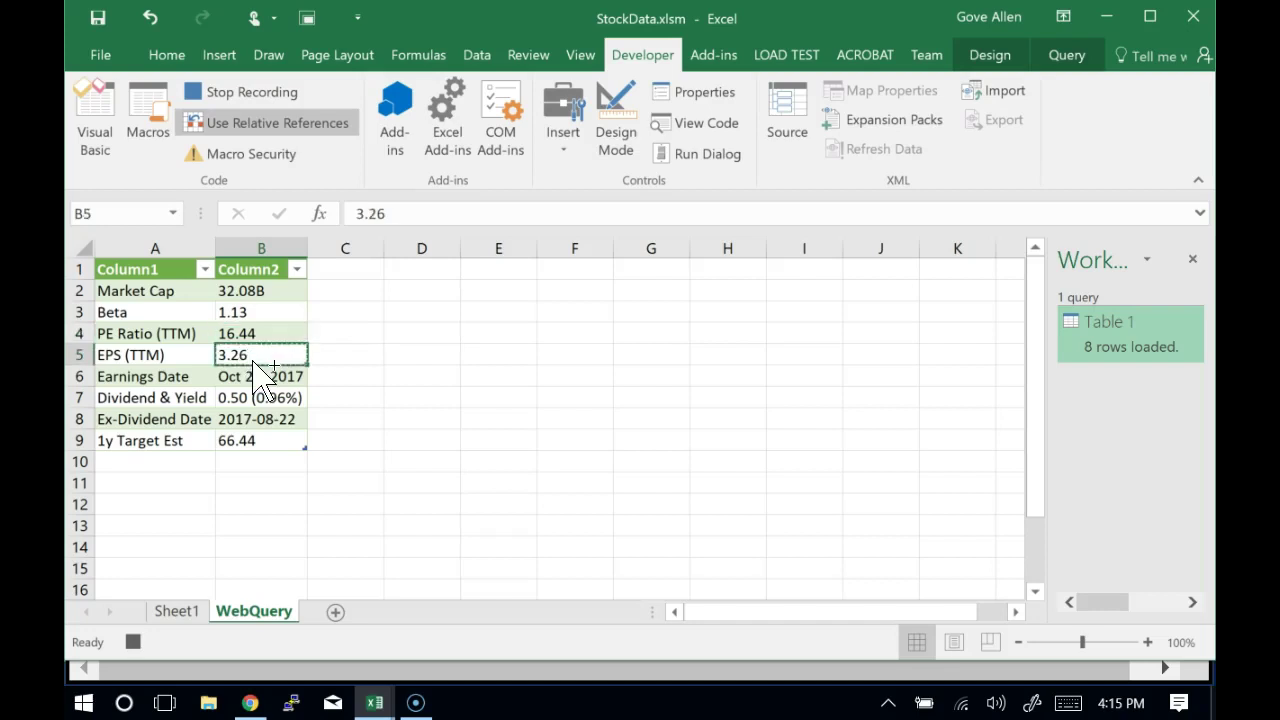
left_click(176, 612)
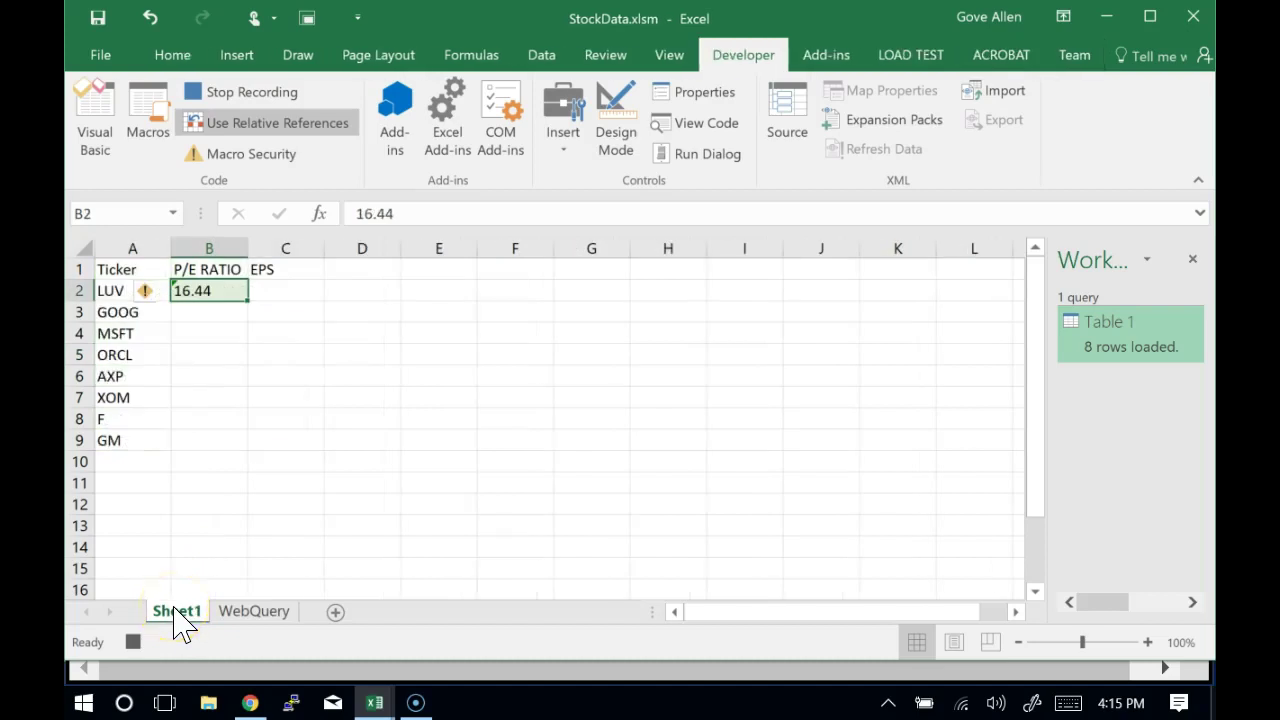
left_click(280, 291)
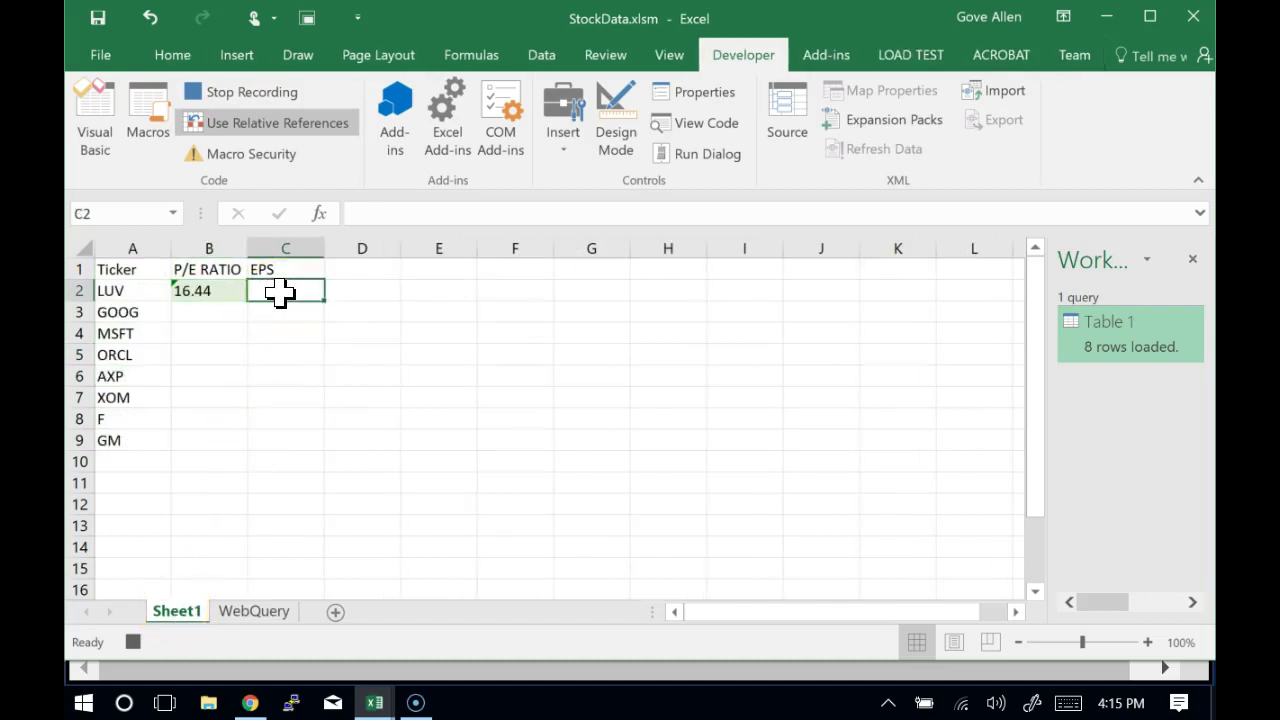
key("ctrl+v")
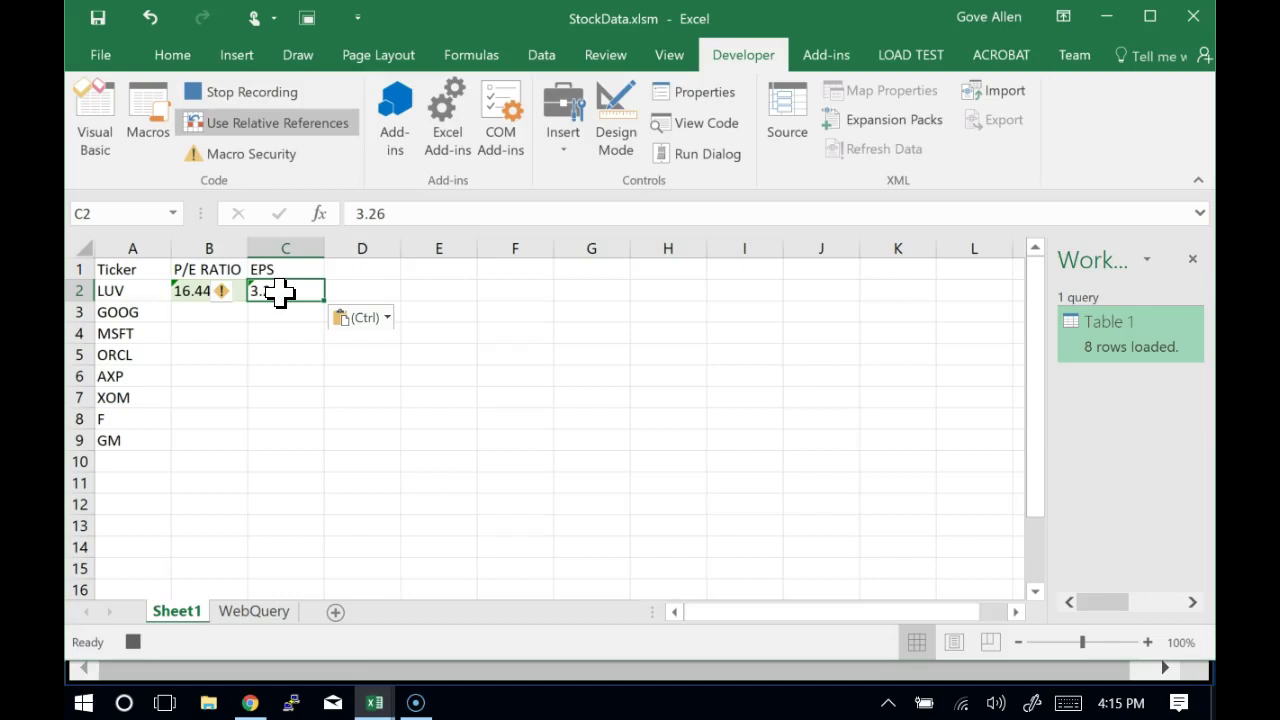
Move to GOOG's ticker cell A3 and stop the macro recording
key("Down")
key("Left")
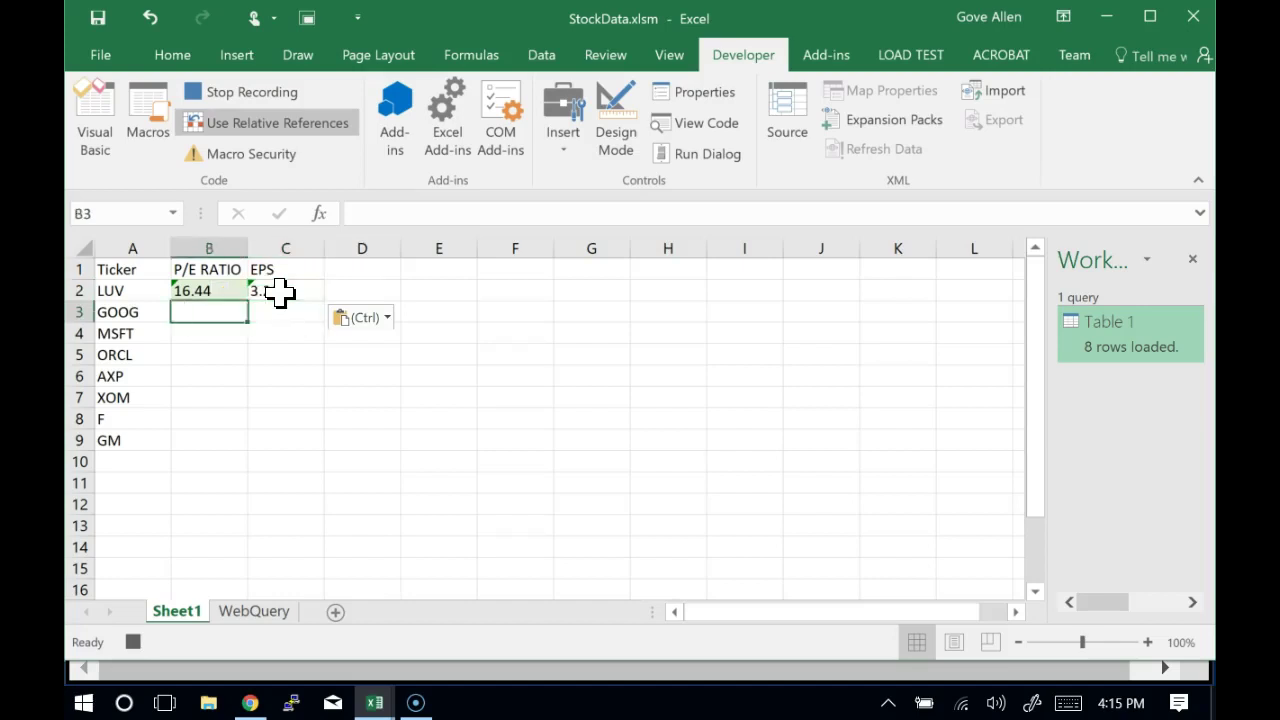
key("Left")
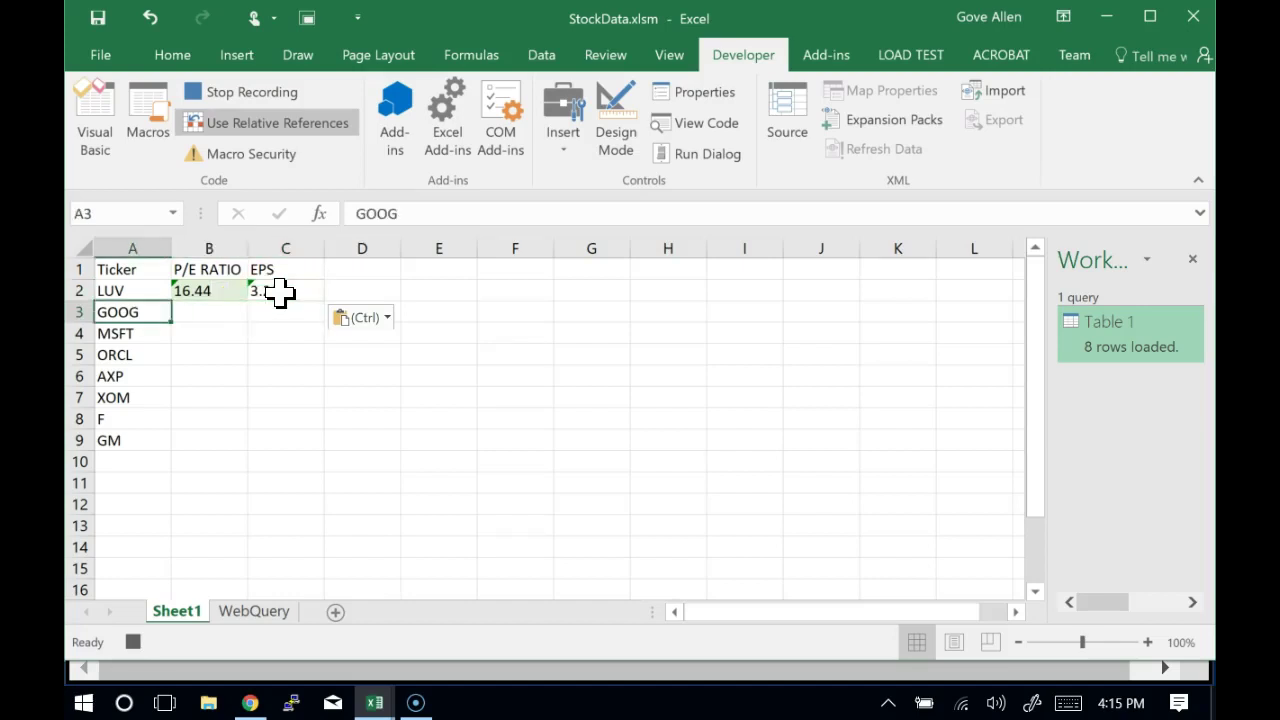
left_click(585, 395)
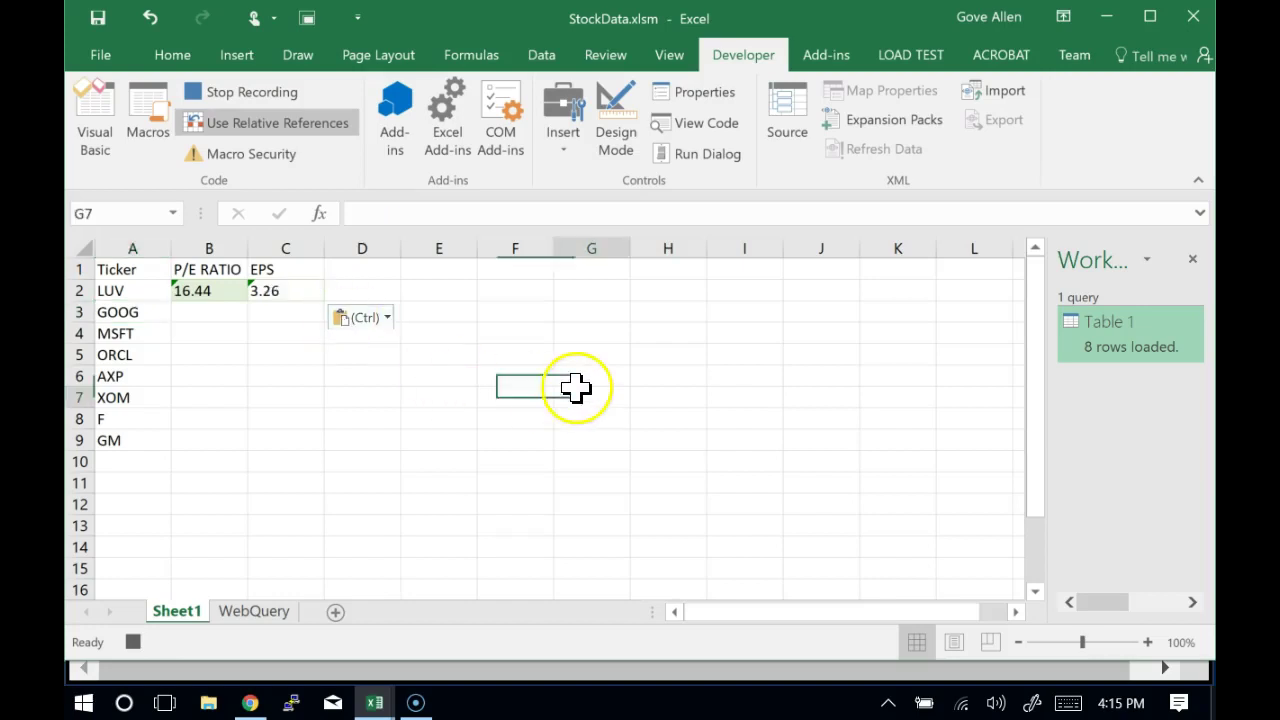
left_click(666, 332)
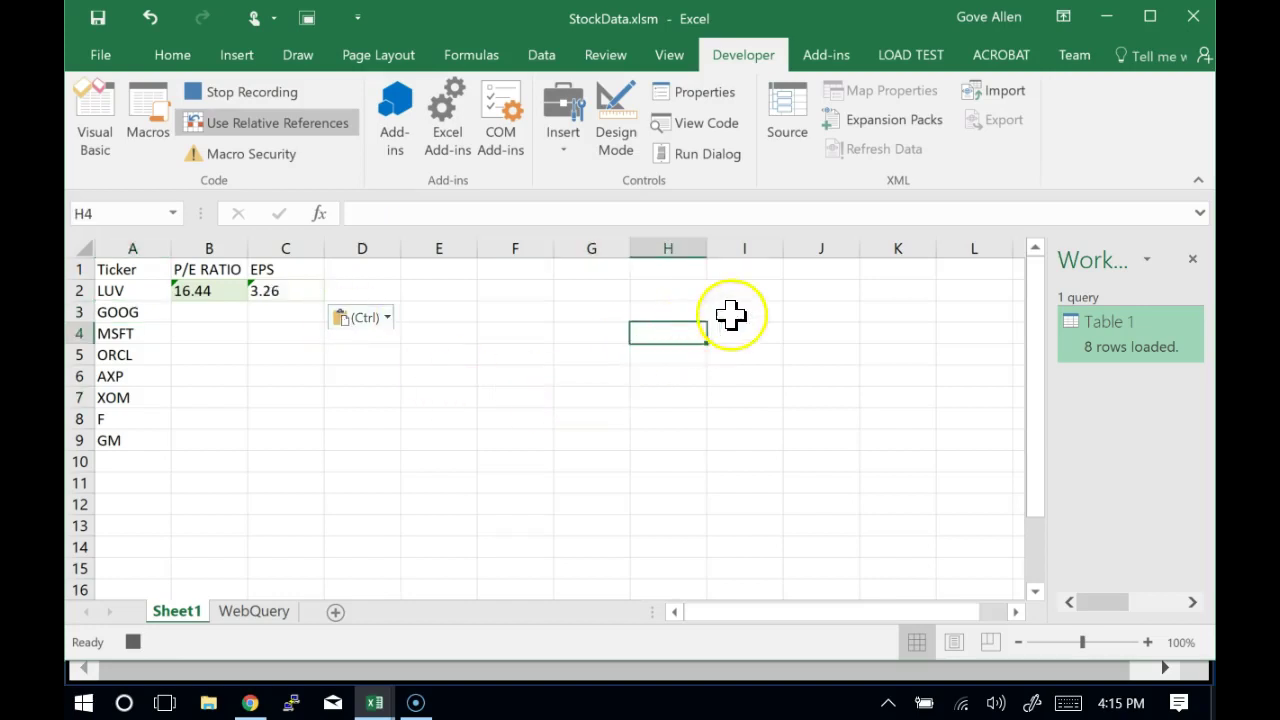
left_click(752, 285)
left_click(745, 326)
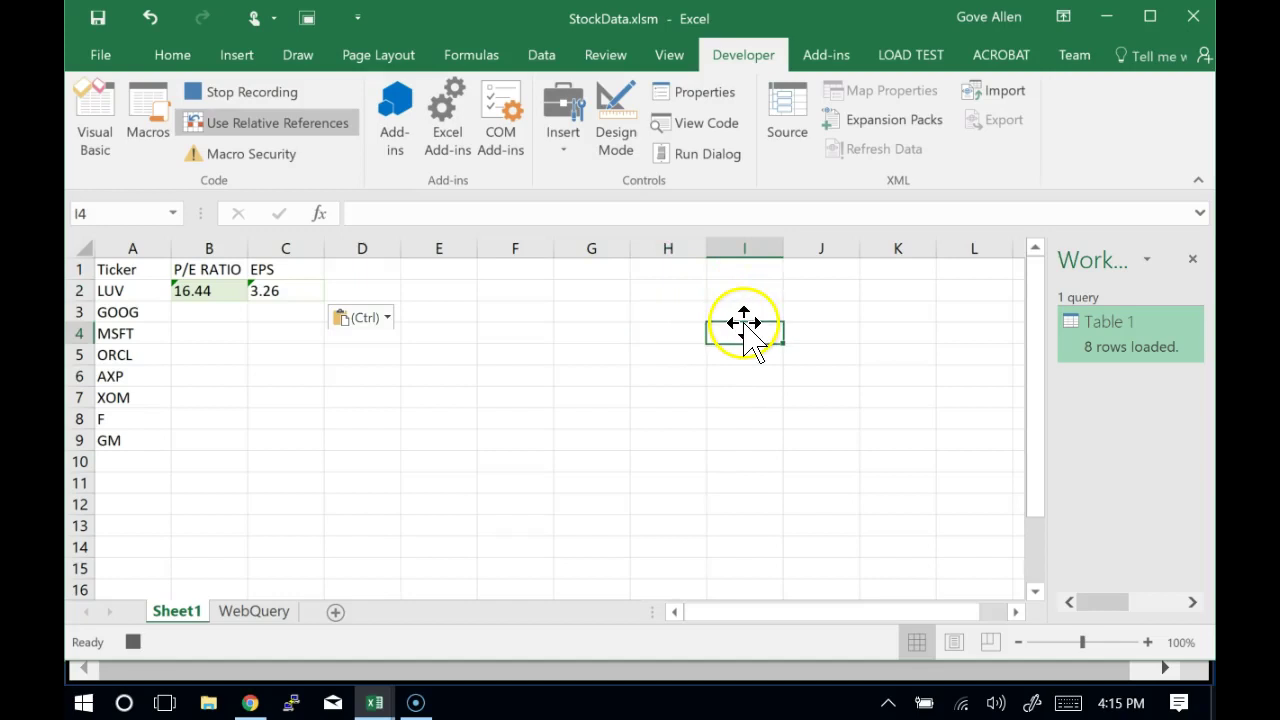
left_click(728, 397)
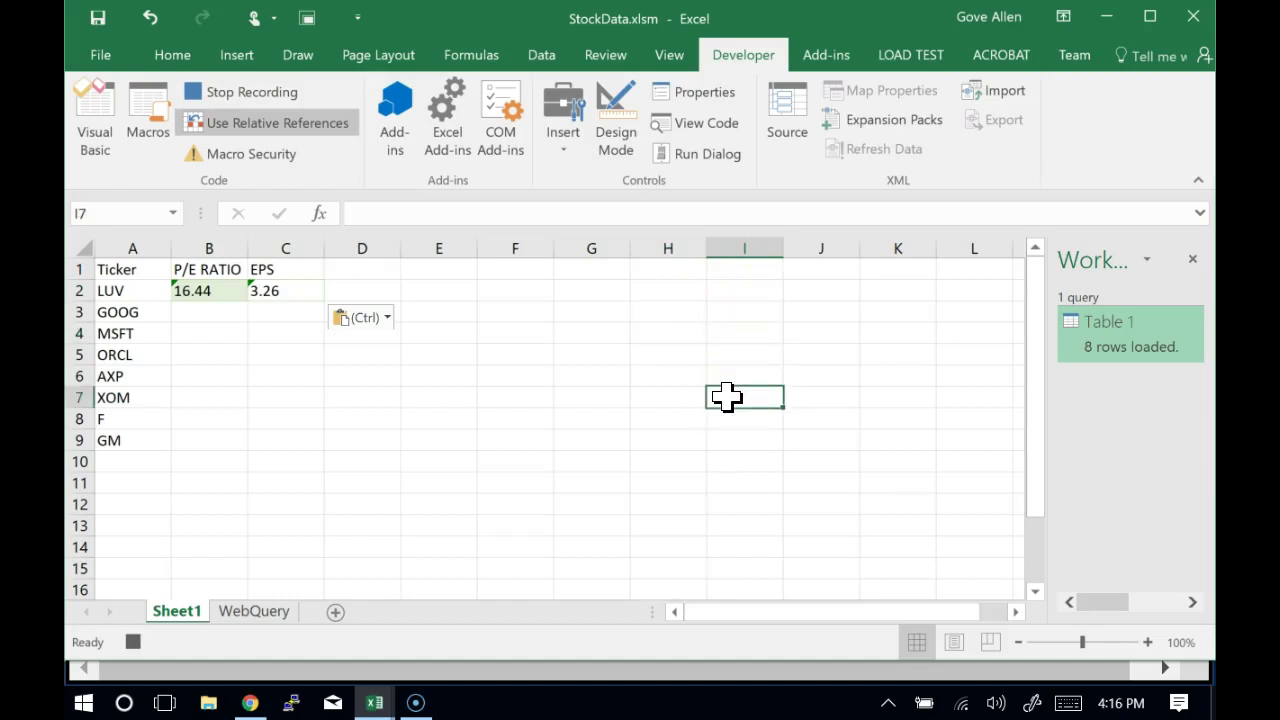
left_click(657, 362)
left_click(562, 424)
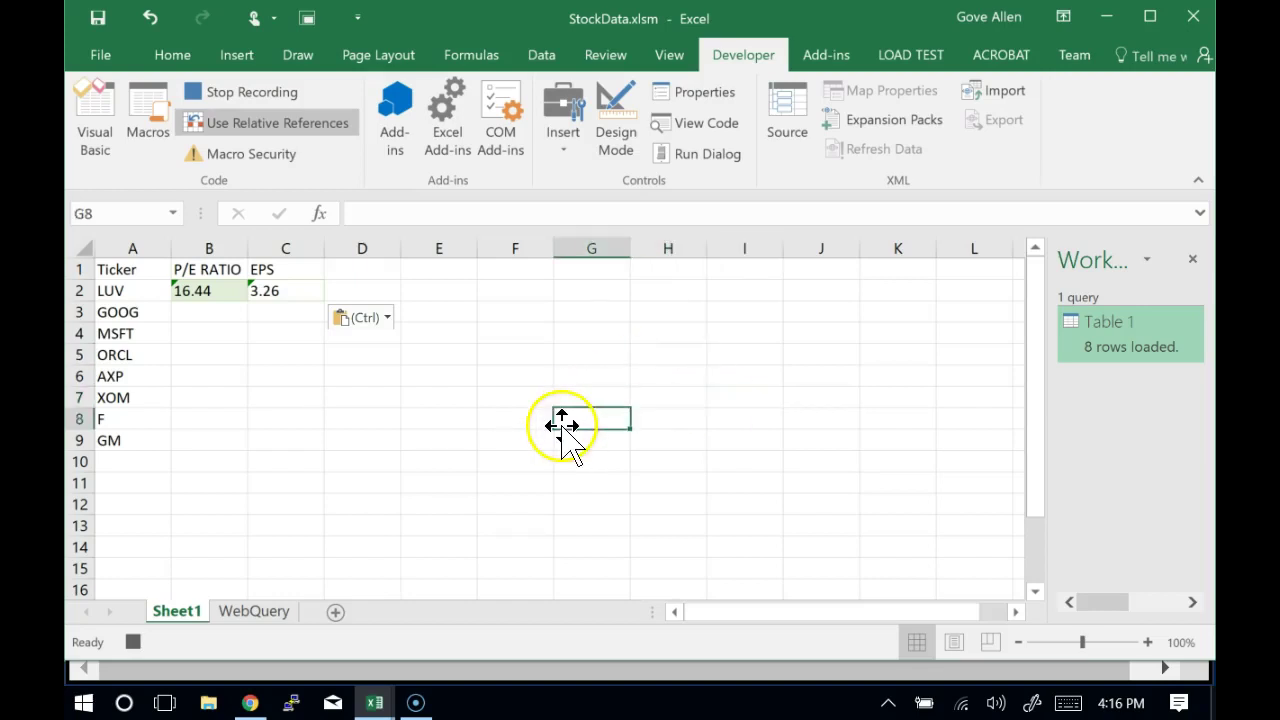
left_click(537, 371)
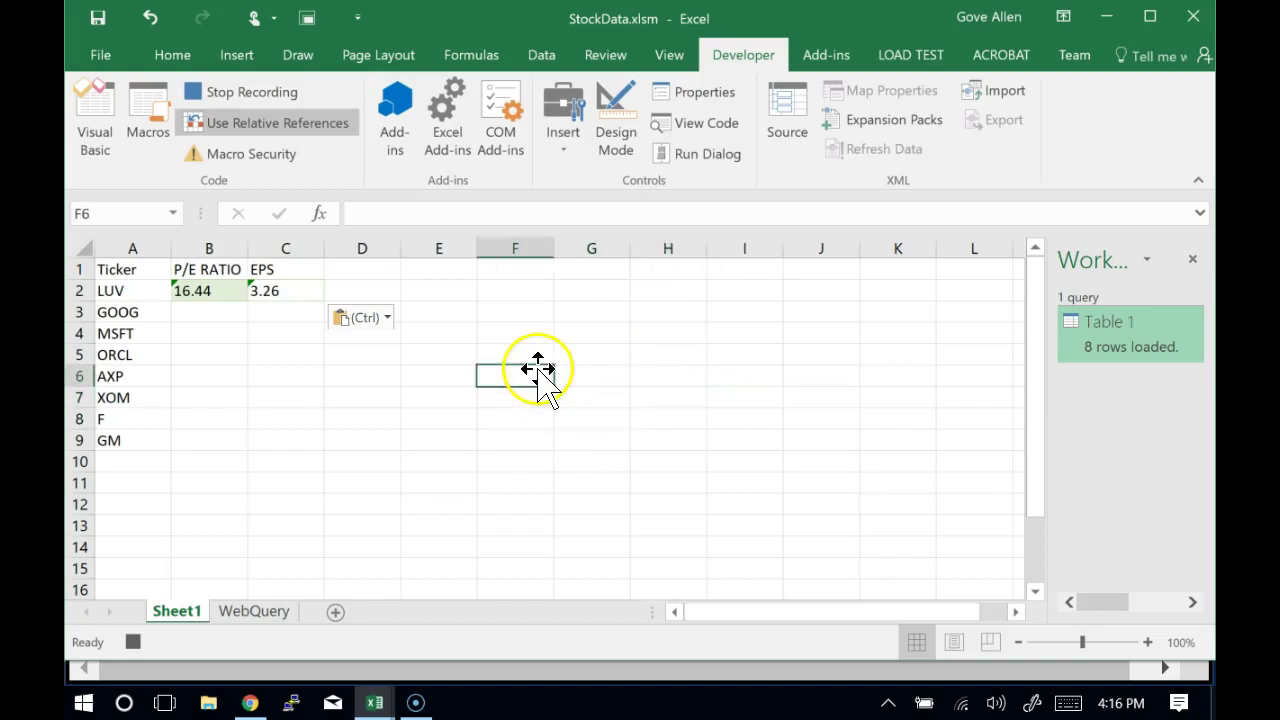
left_click(126, 314)
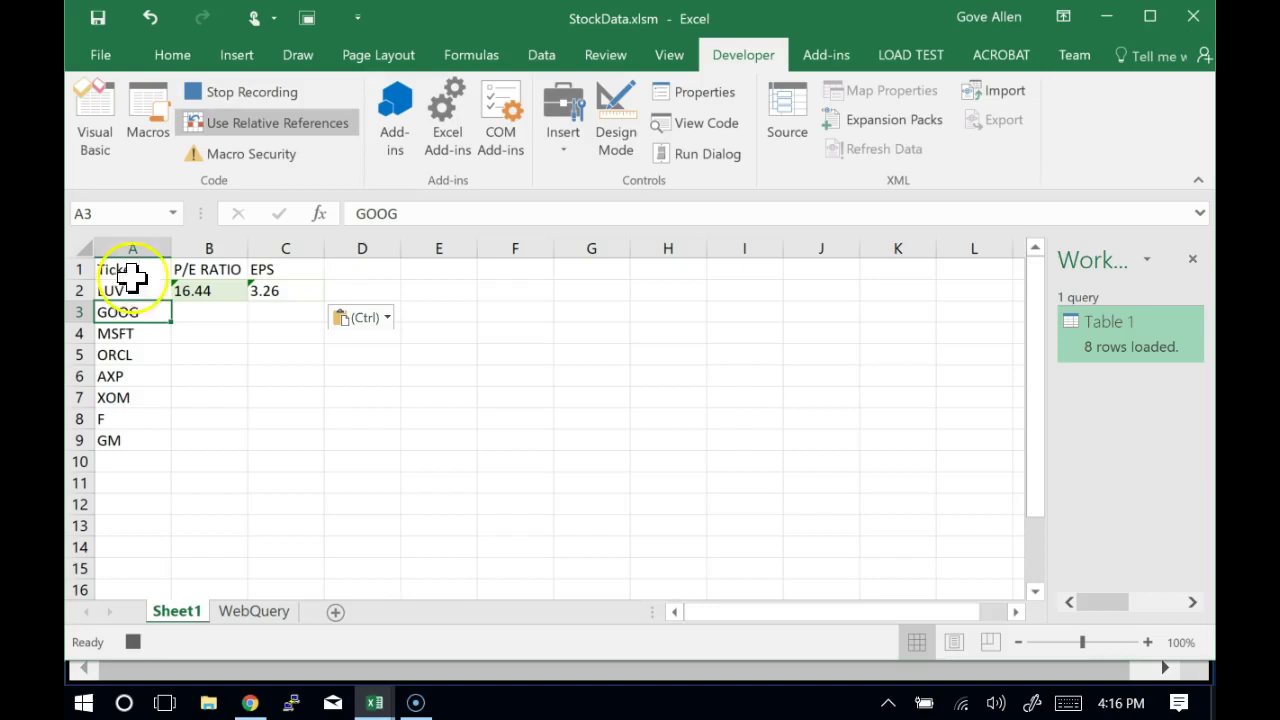
left_click(252, 96)
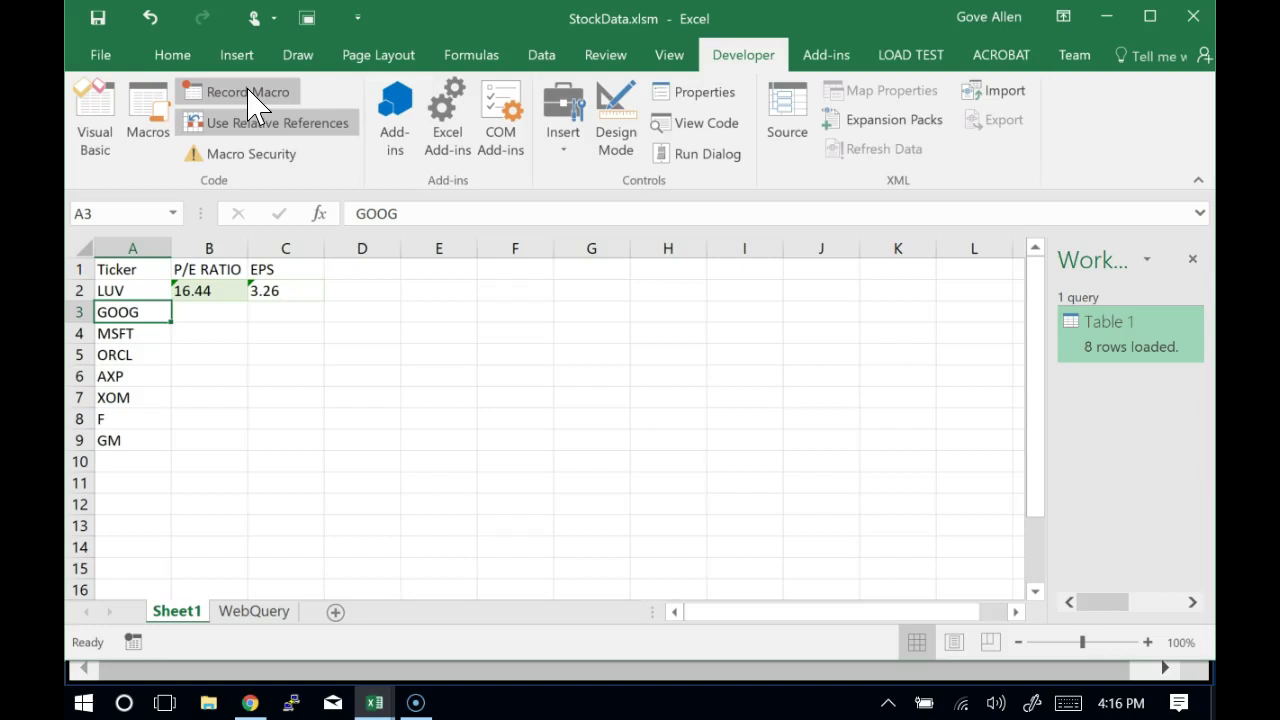
Toggle off Use Relative References on the Developer tab
left_click(271, 122)
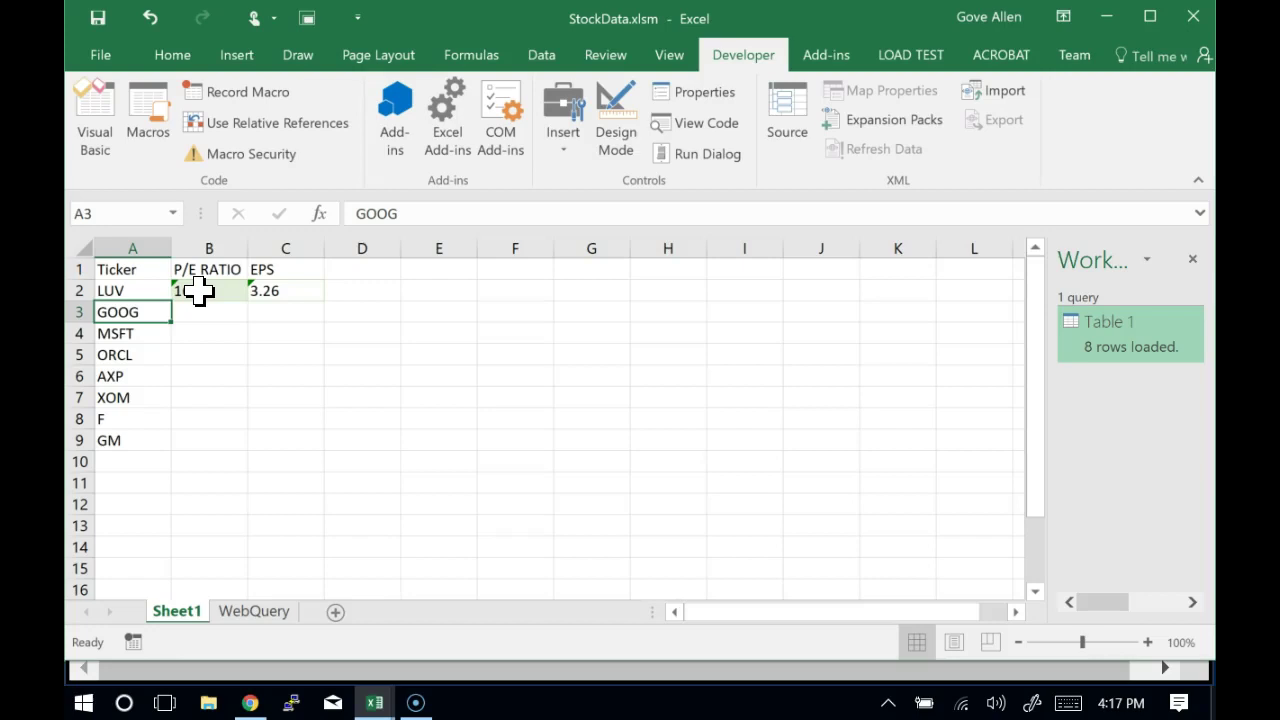
From the Macros list, open the StockData macro's code in the VBA editor
left_click(146, 118)
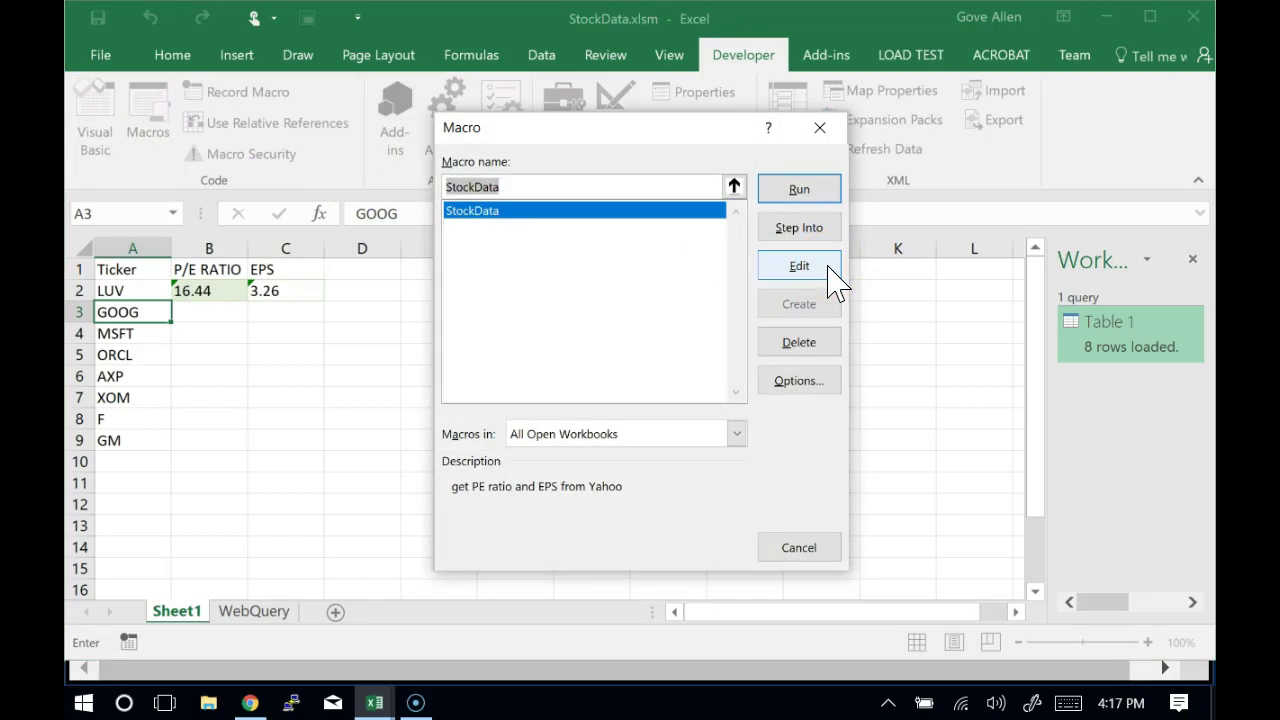
left_click(799, 266)
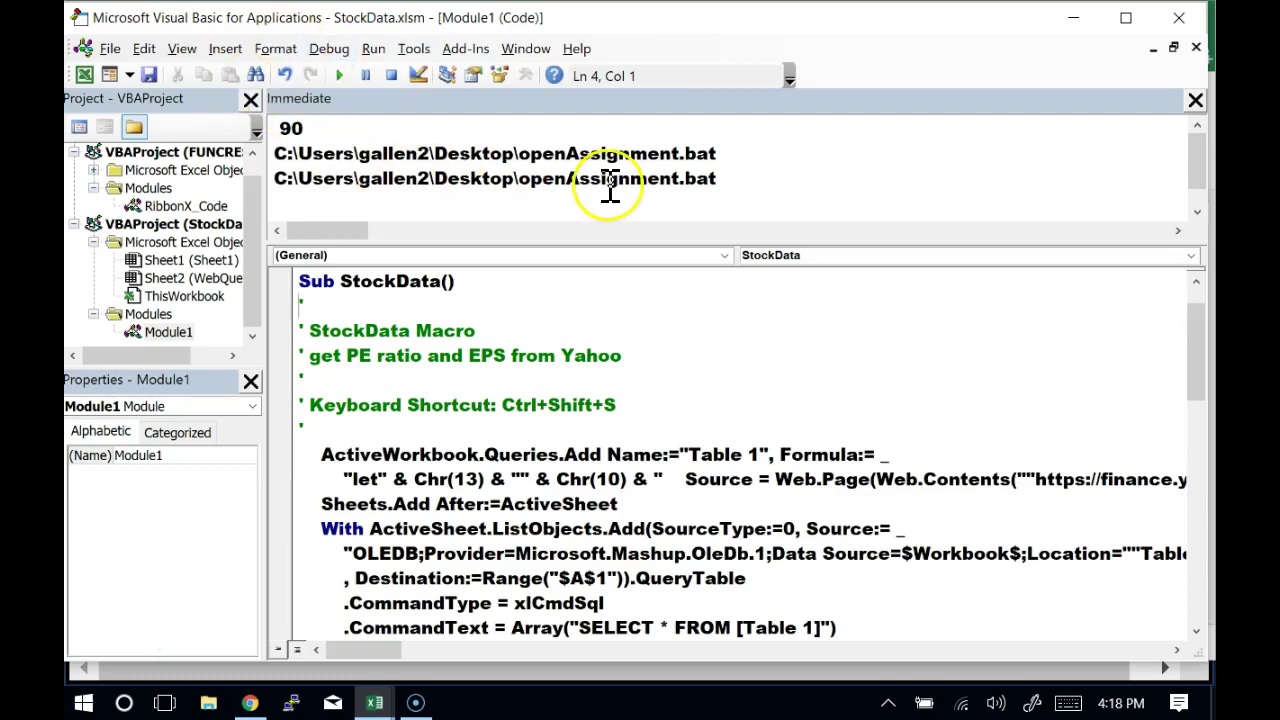
Empty the Immediate window of its old debug output and close that pane
left_click(740, 194)
key("ctrl+a")
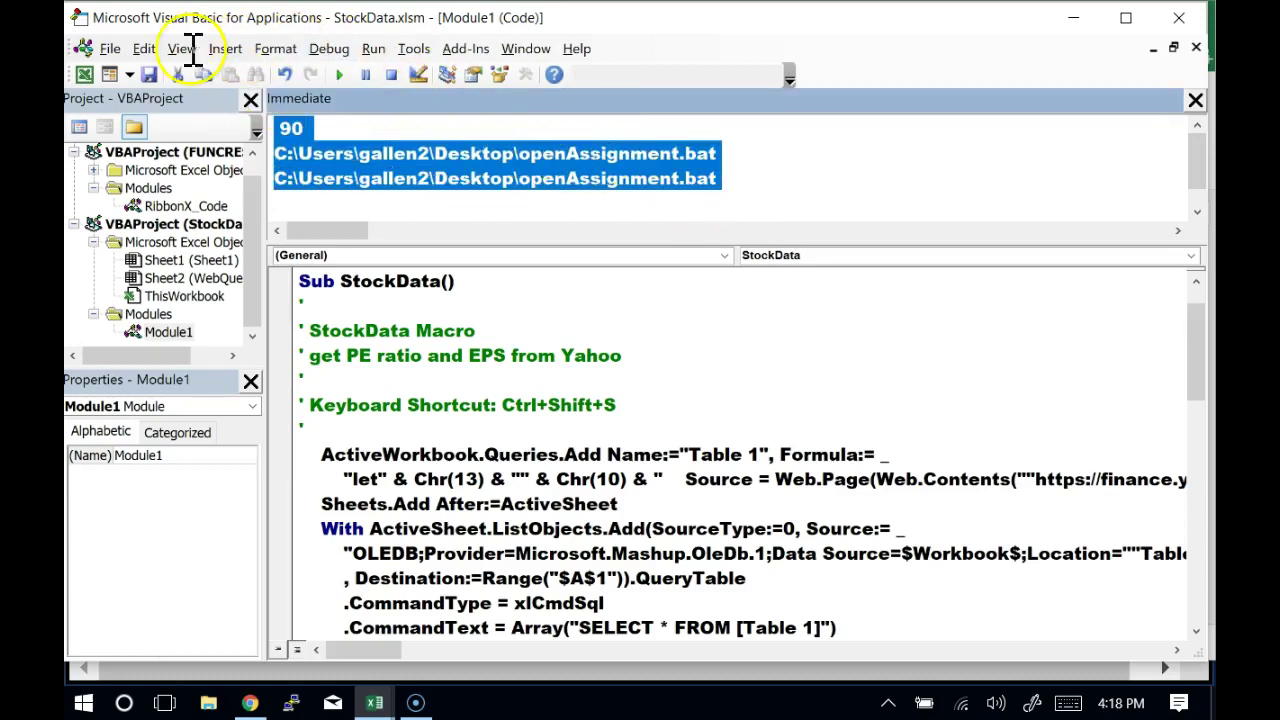
key("Delete")
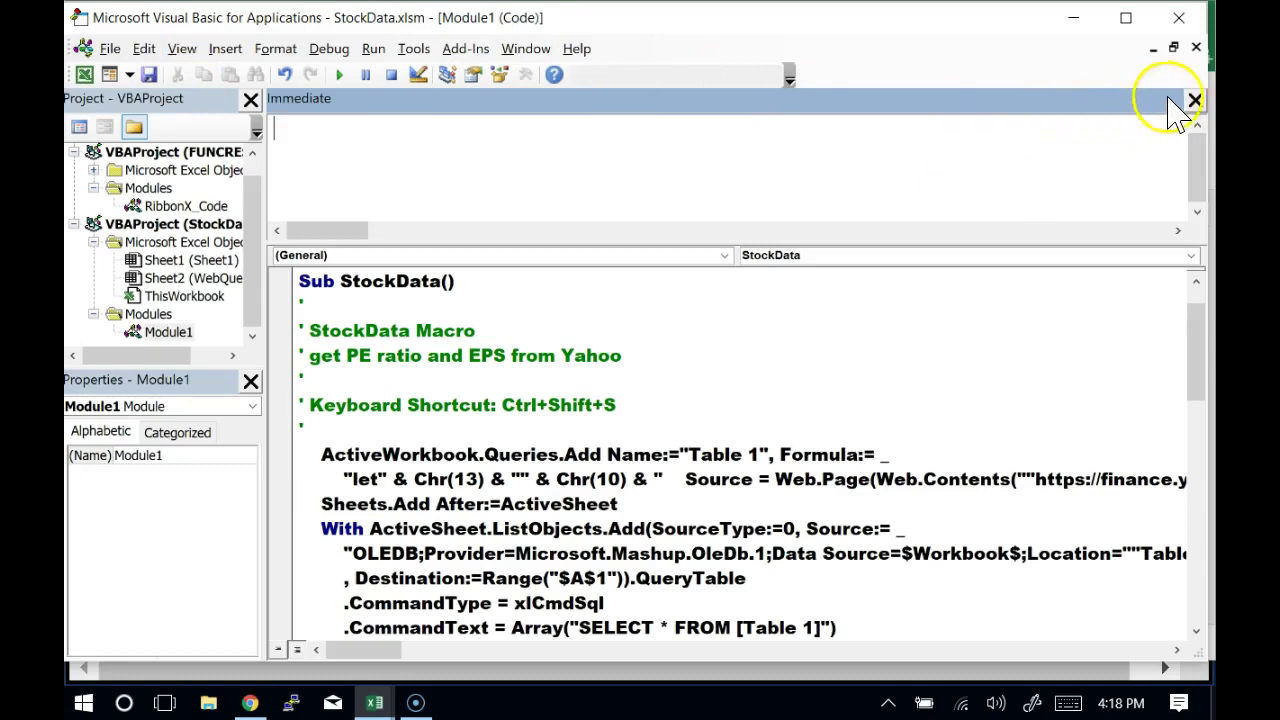
left_click_drag(1182, 96, 1182, 96)
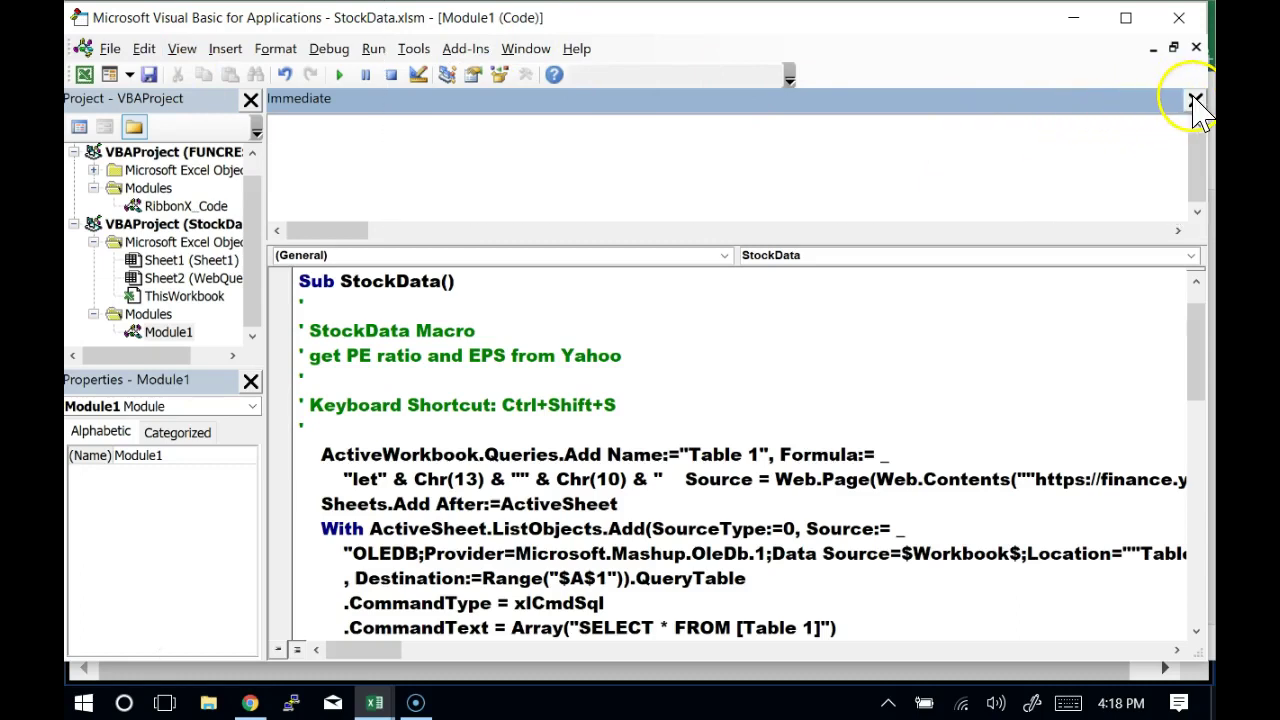
left_click(1195, 101)
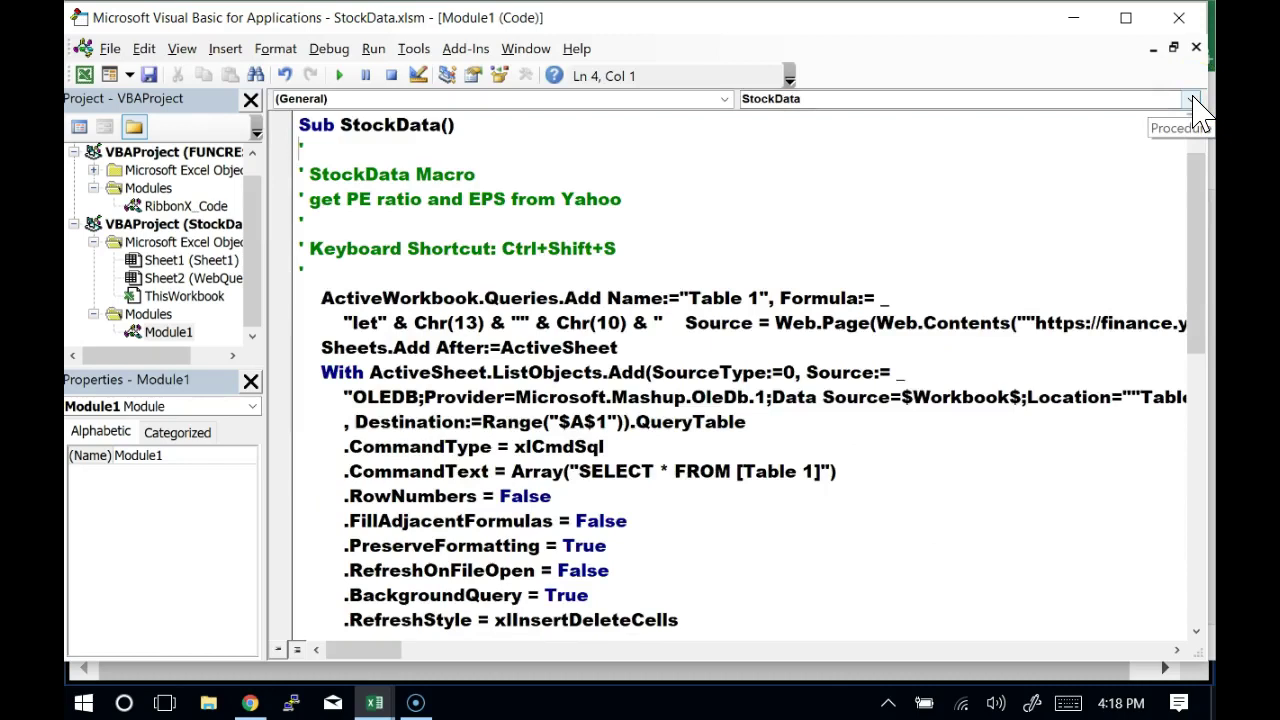
Select the two lines of the Queries.Add statement below Sub StockData and its comments
key("Up")
key("shift+Right")
key("shift+Right")
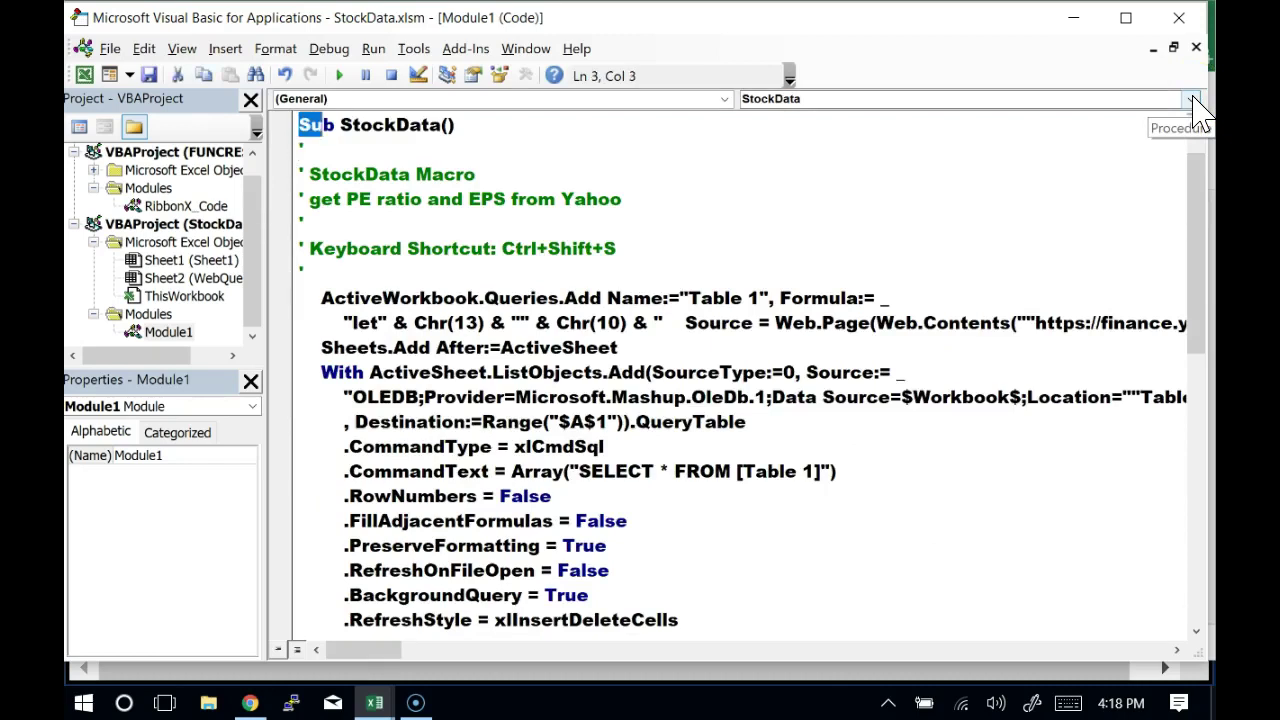
key("shift+Down")
key("shift+Left")
key("shift+Left")
key("shift+Left")
key("shift+Left")
key("shift+Left")
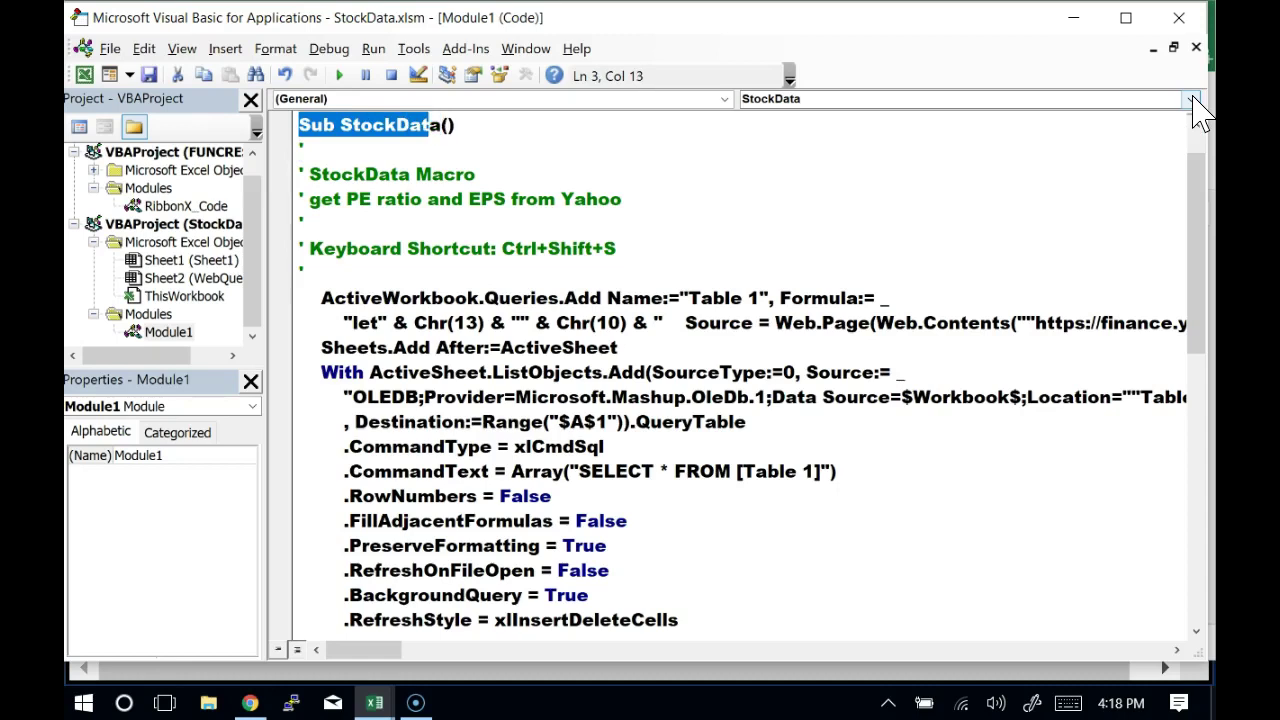
key("Down")
key("Down")
key("Down")
key("Down")
key("Down")
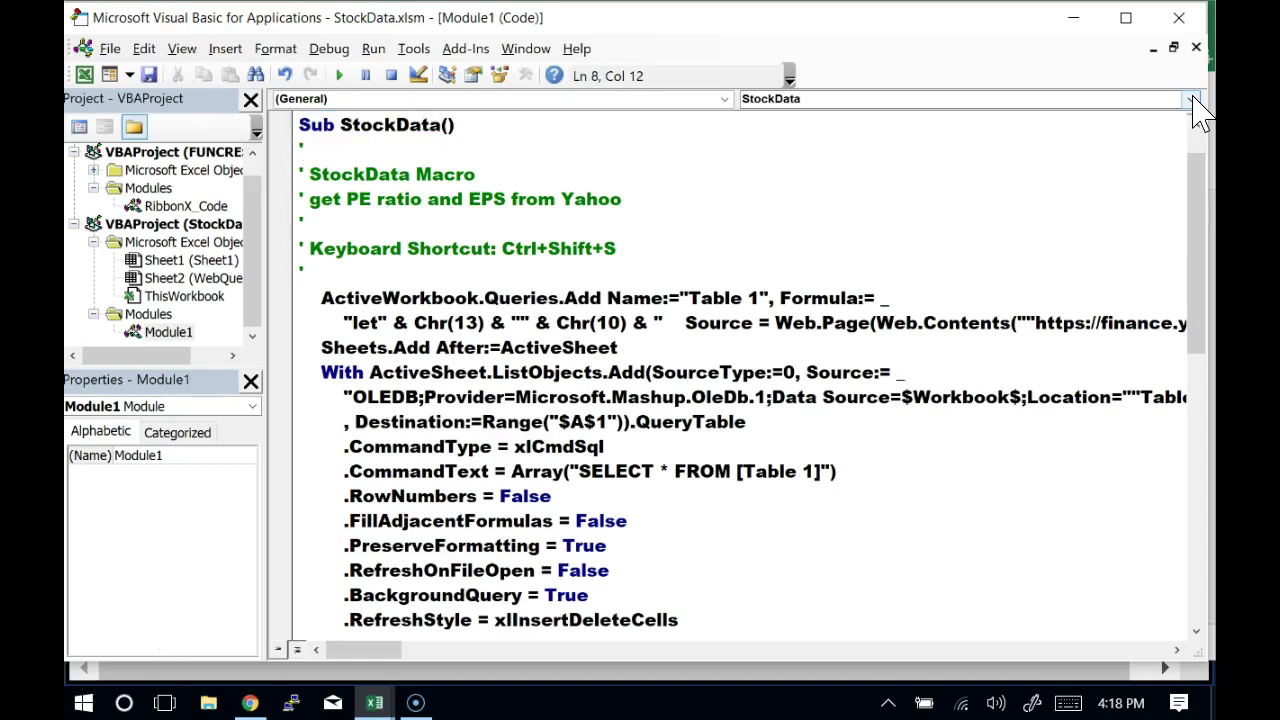
key("Down")
key("Down")
key("Left")
key("Left")
key("Left")
key("Left")
key("Left")
key("Left")
key("Left")
key("Left")
key("Left")
key("Left")
key("Left")
key("Left")
key("Left")
key("Left")
key("Left")
key("Left")
key("Left")
key("Left")
key("Left")
key("Left")
key("shift+Down")
key("shift+Down")
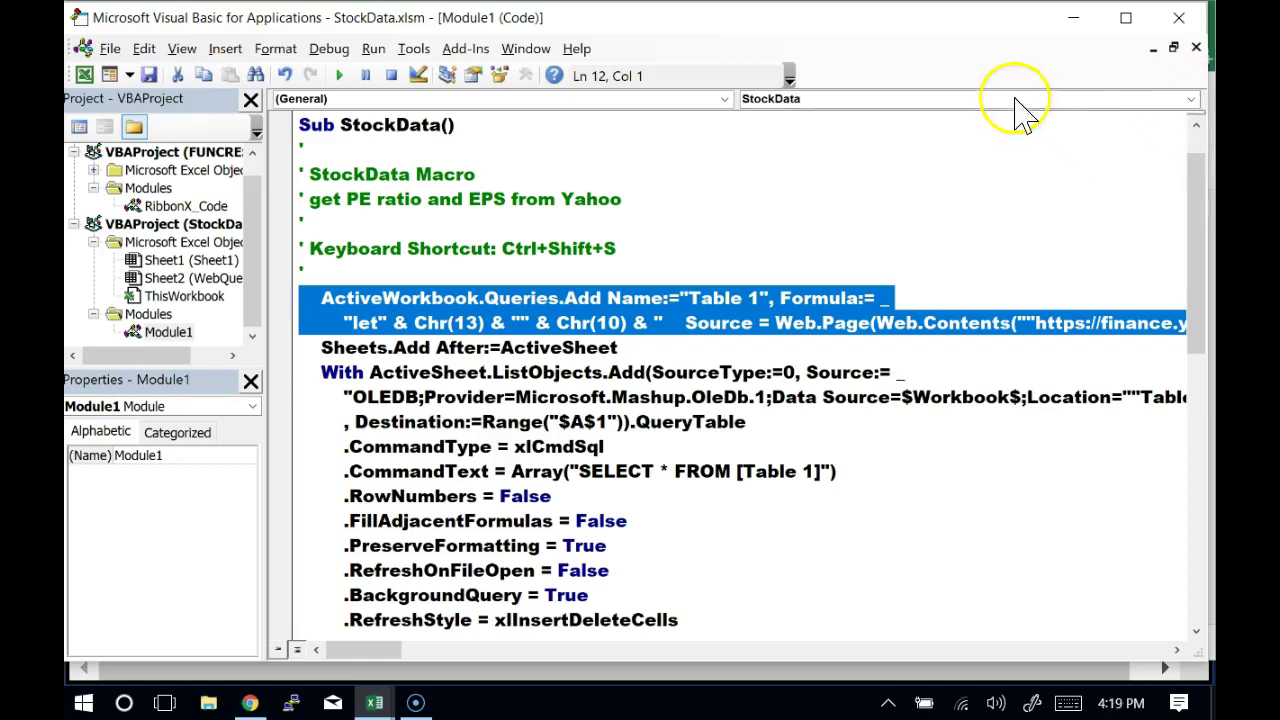
left_click(795, 250)
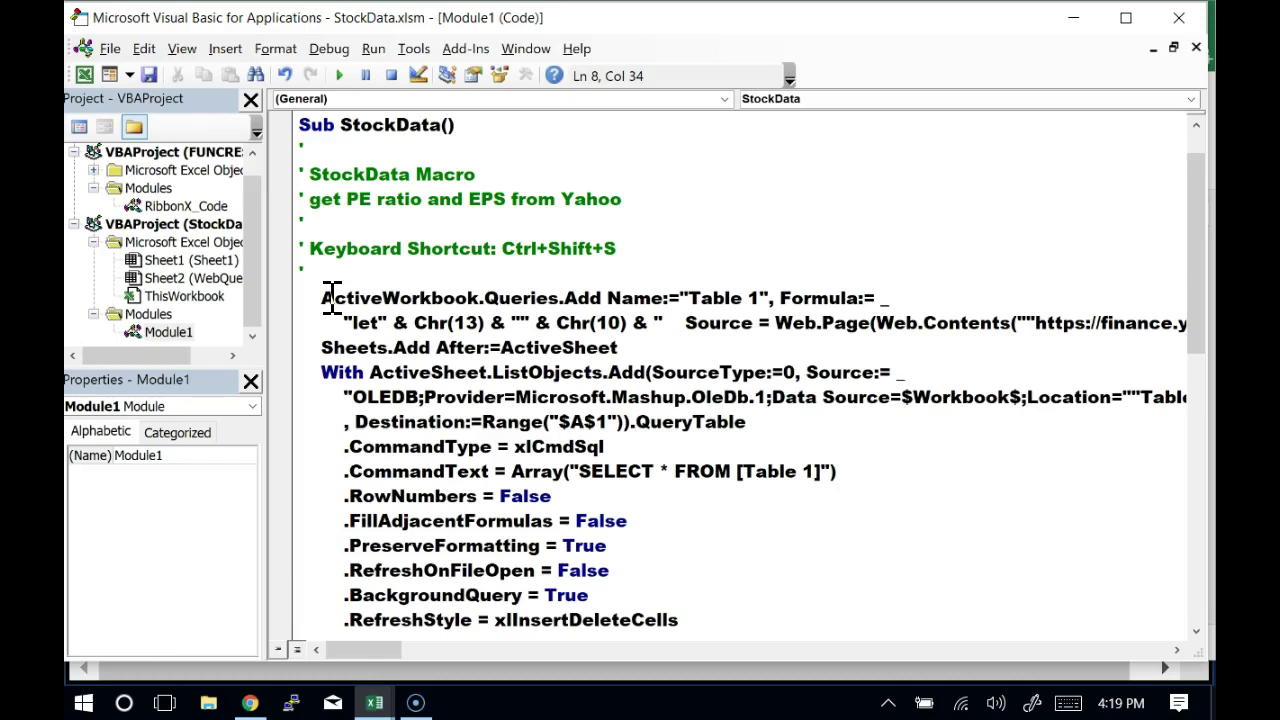
left_click(384, 298)
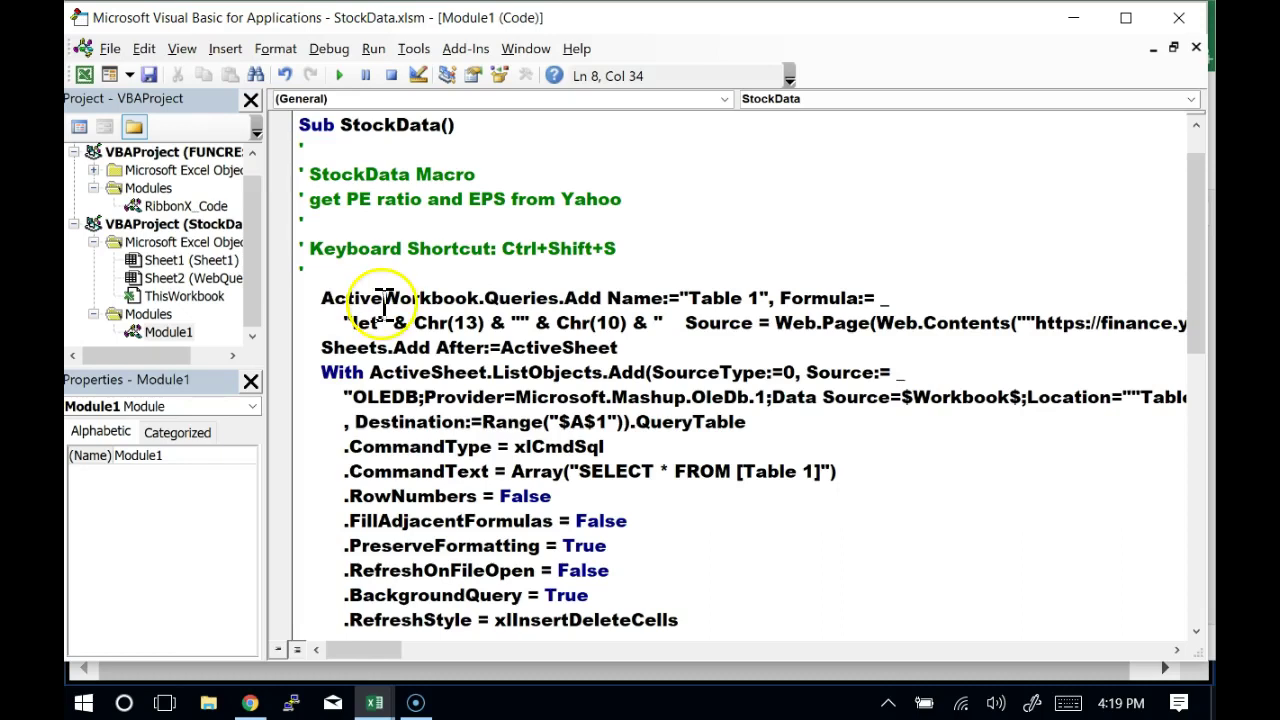
double_click(384, 298)
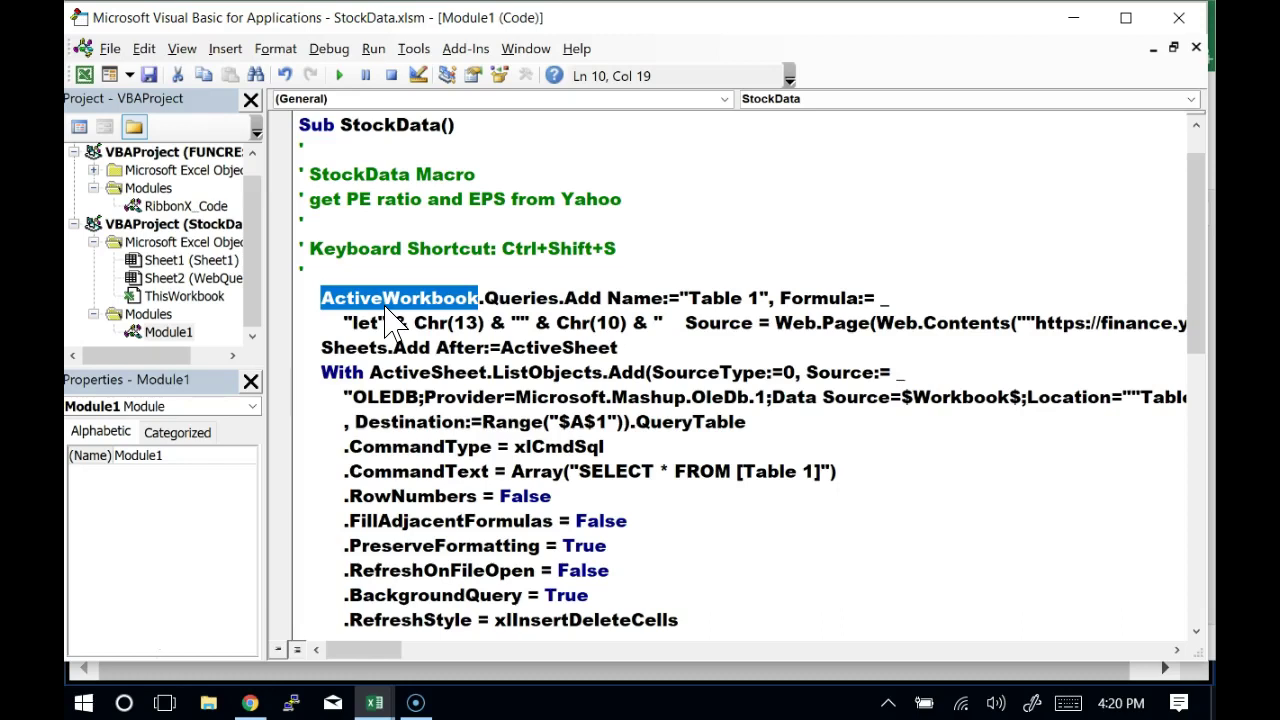
key("Right")
key("Right")
key("shift+Right")
key("shift+Right")
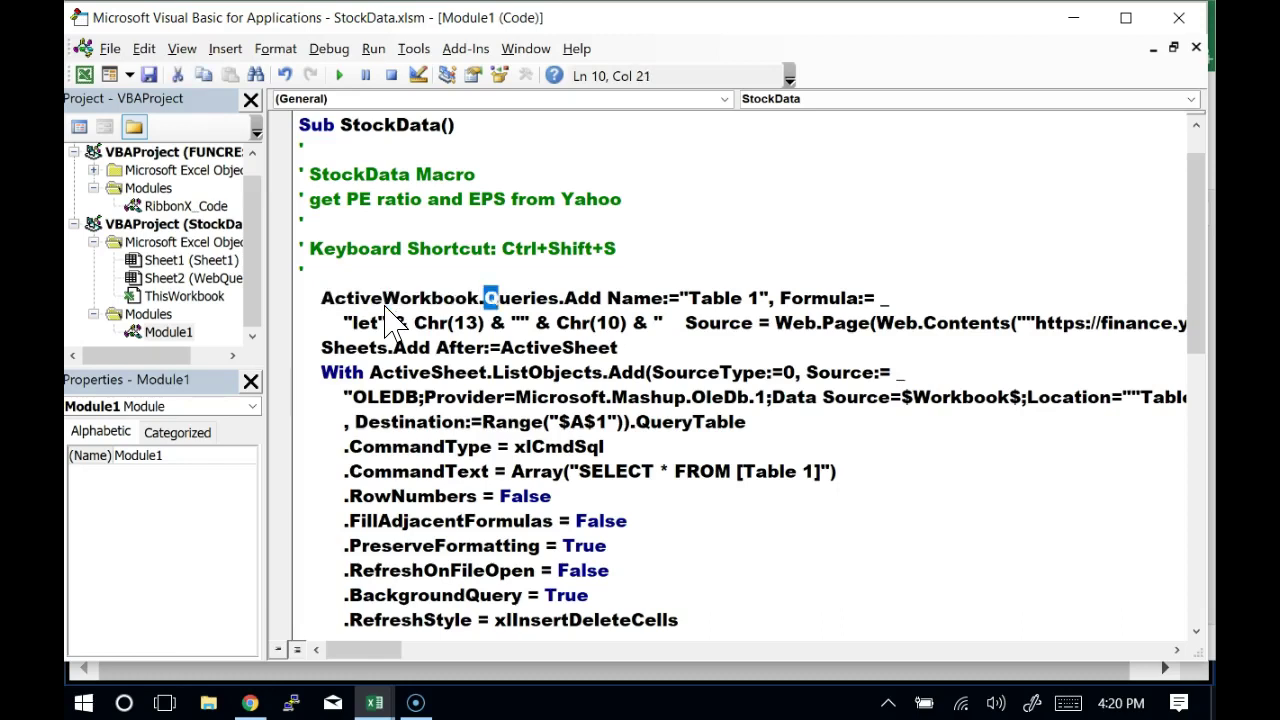
key("shift+Right")
key("shift+Right")
key("shift+Right")
key("shift+Right")
key("shift+Right")
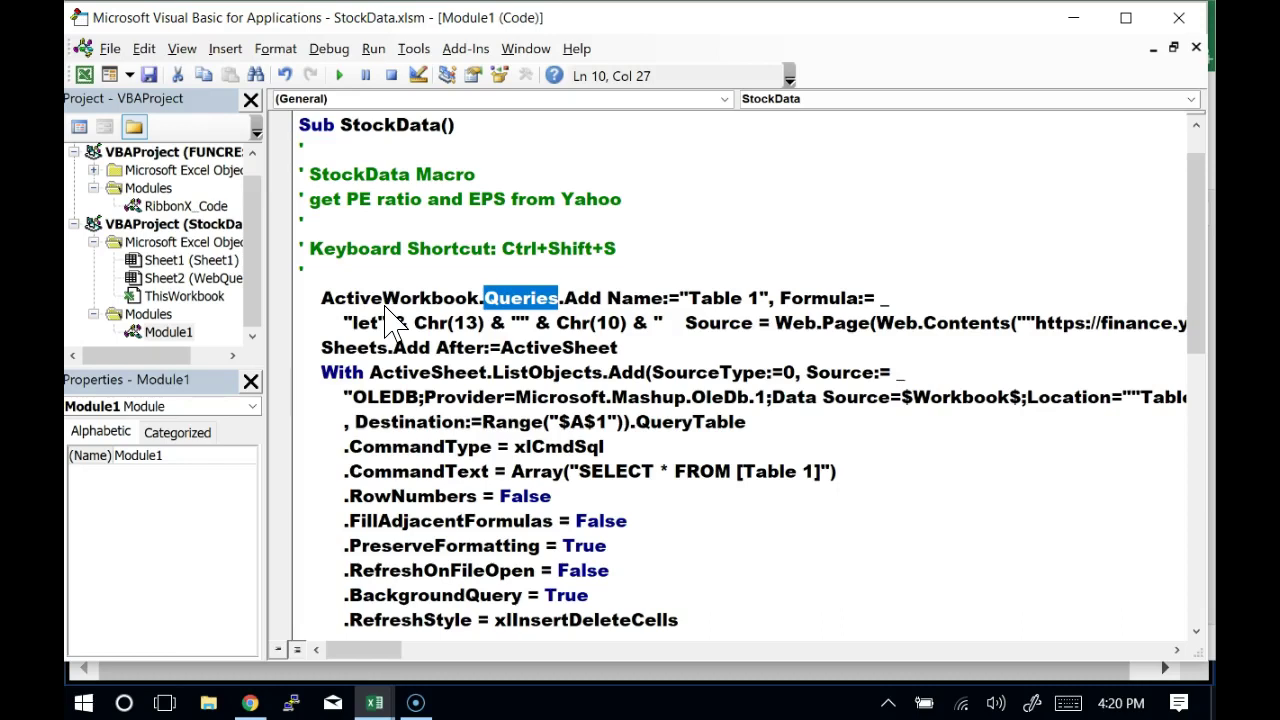
double_click(584, 299)
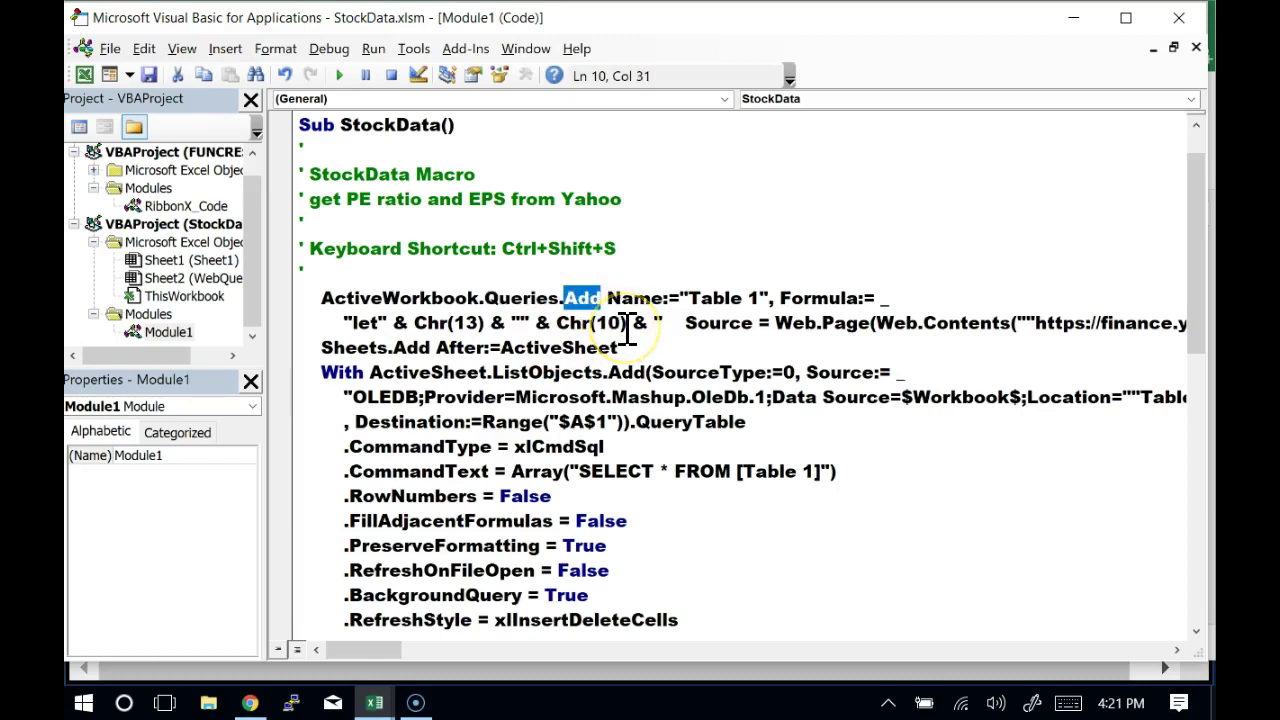
double_click(537, 296)
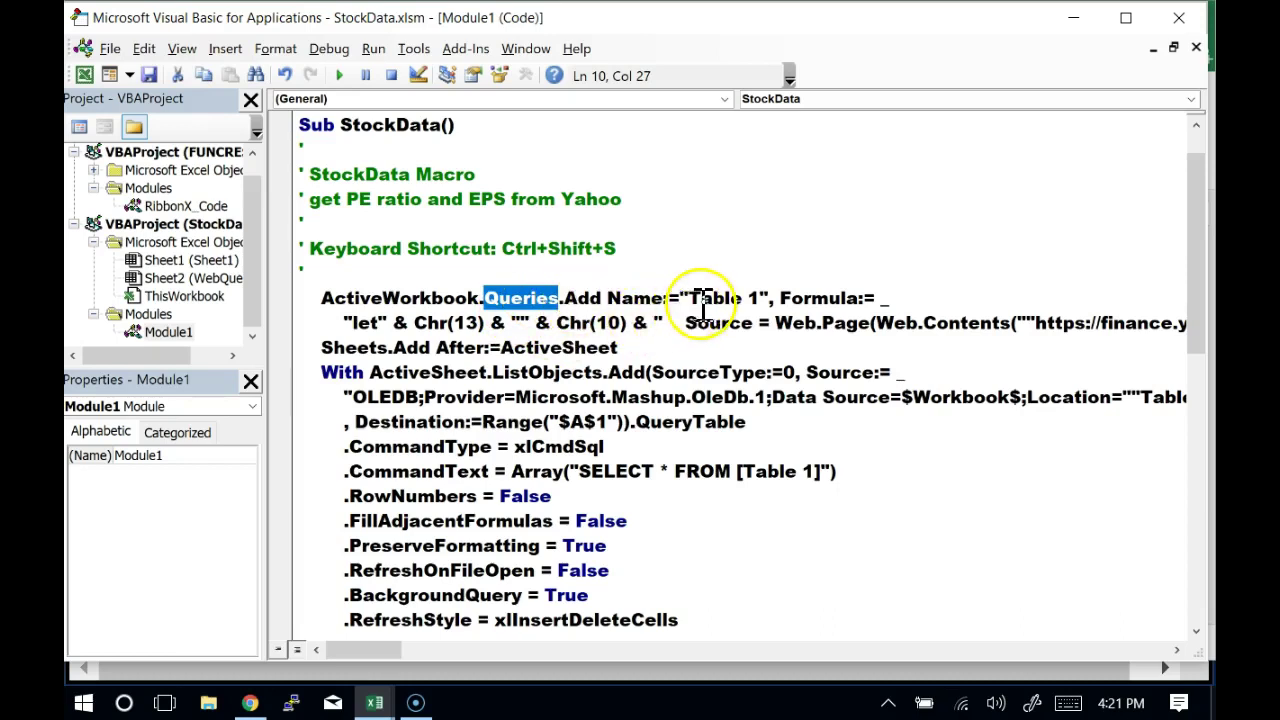
left_click(638, 298)
double_click(645, 305)
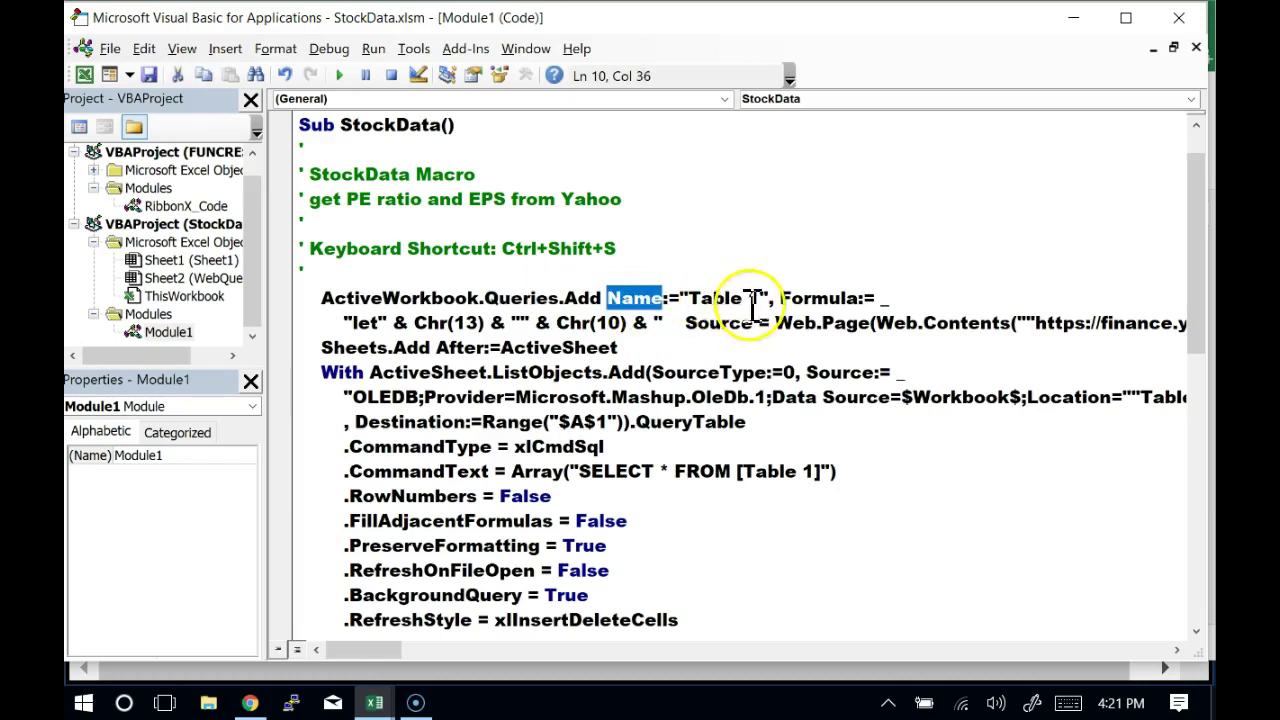
double_click(812, 305)
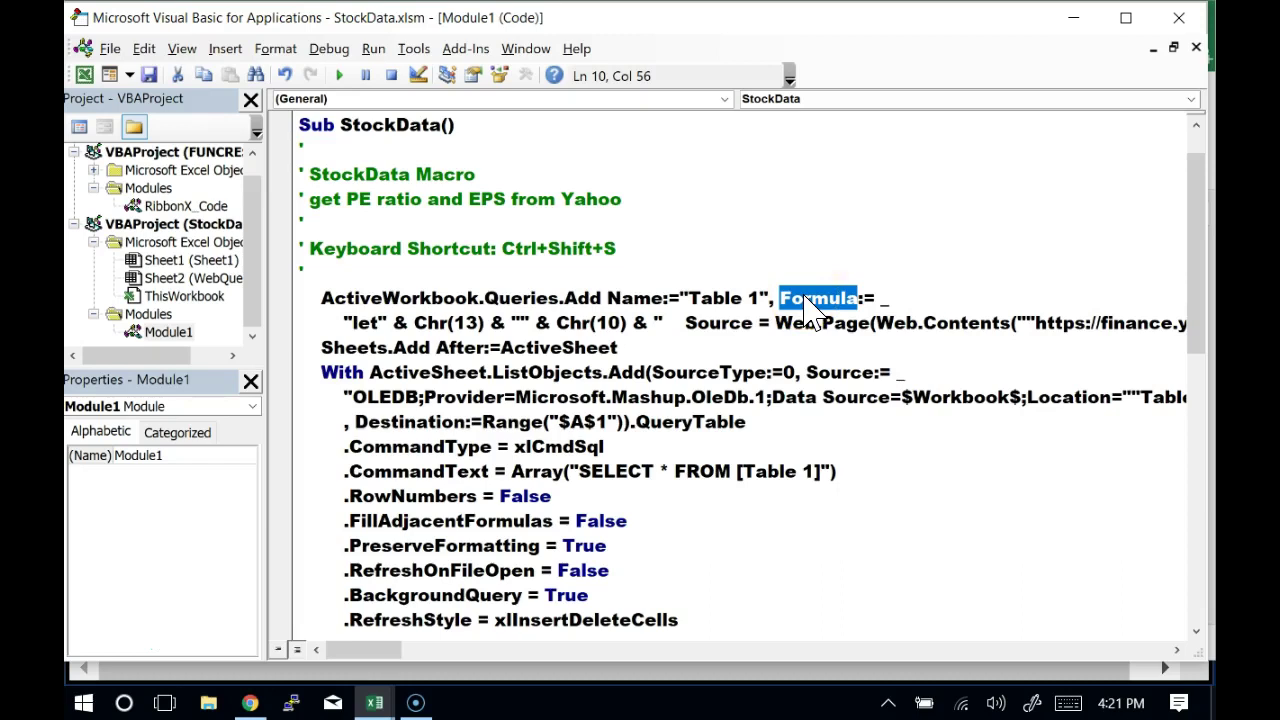
left_click(693, 300)
left_click_drag(693, 300, 757, 300)
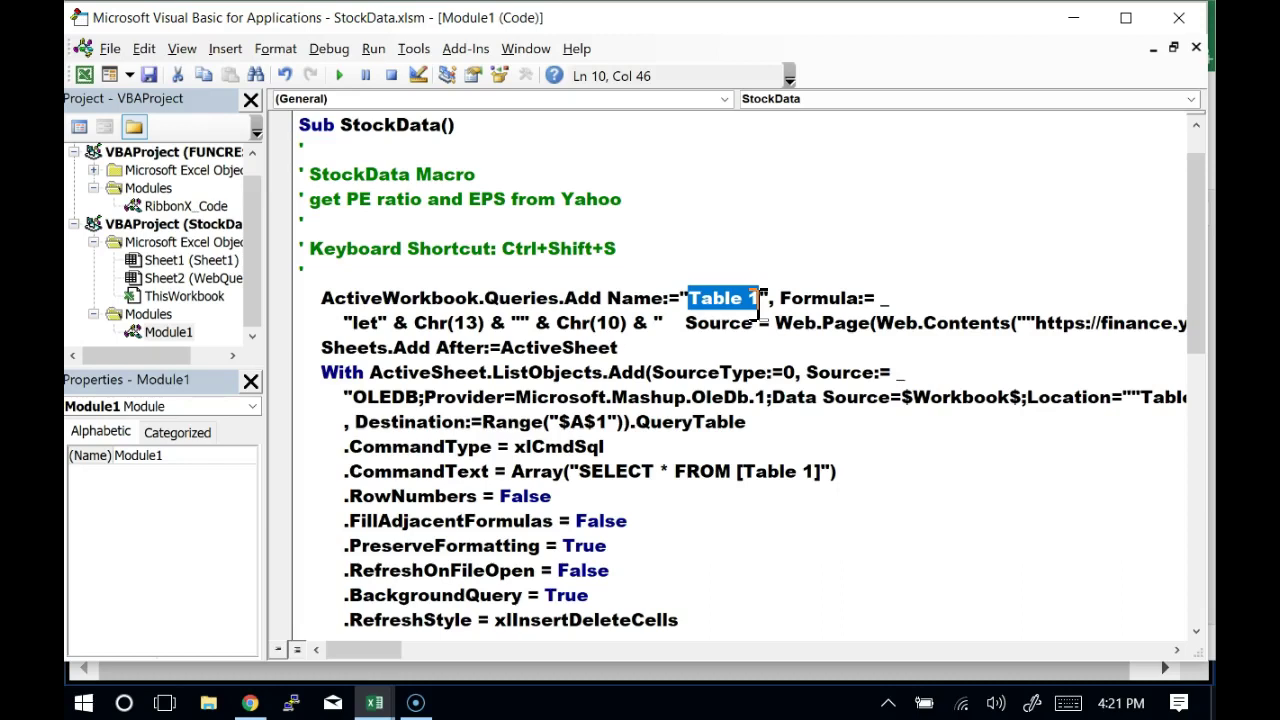
key("alt+Tab")
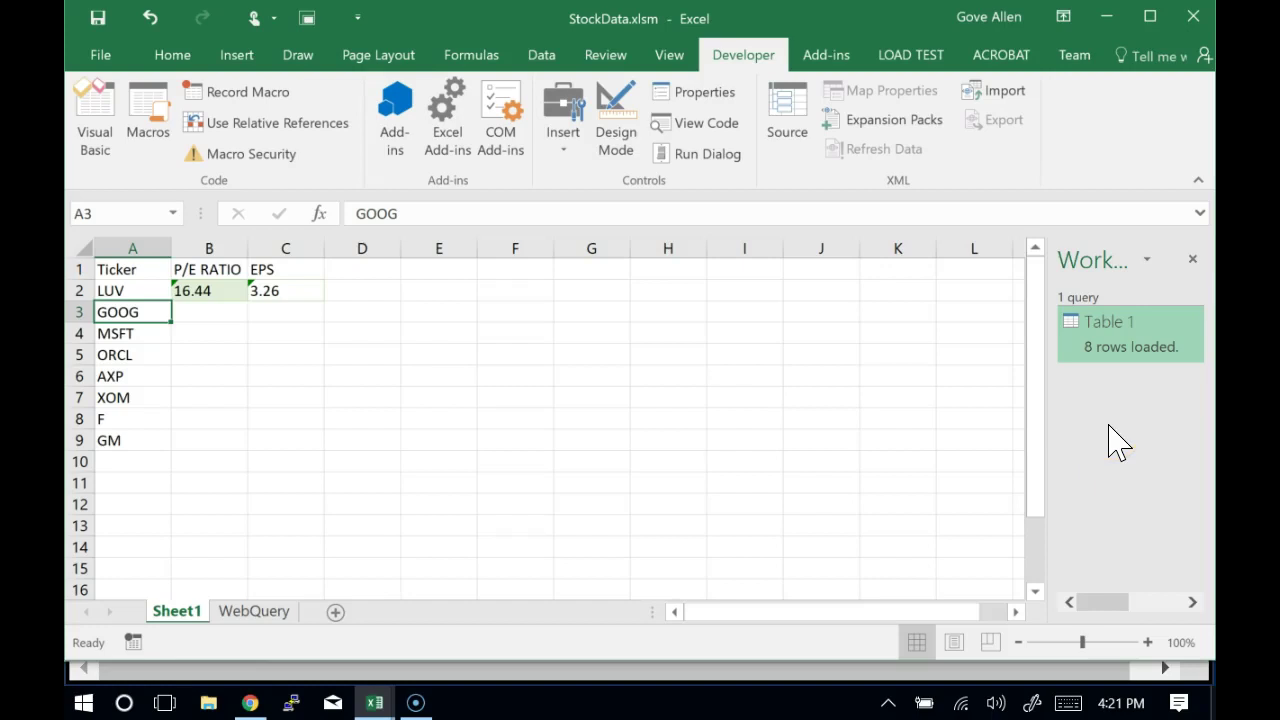
key("alt+Tab")
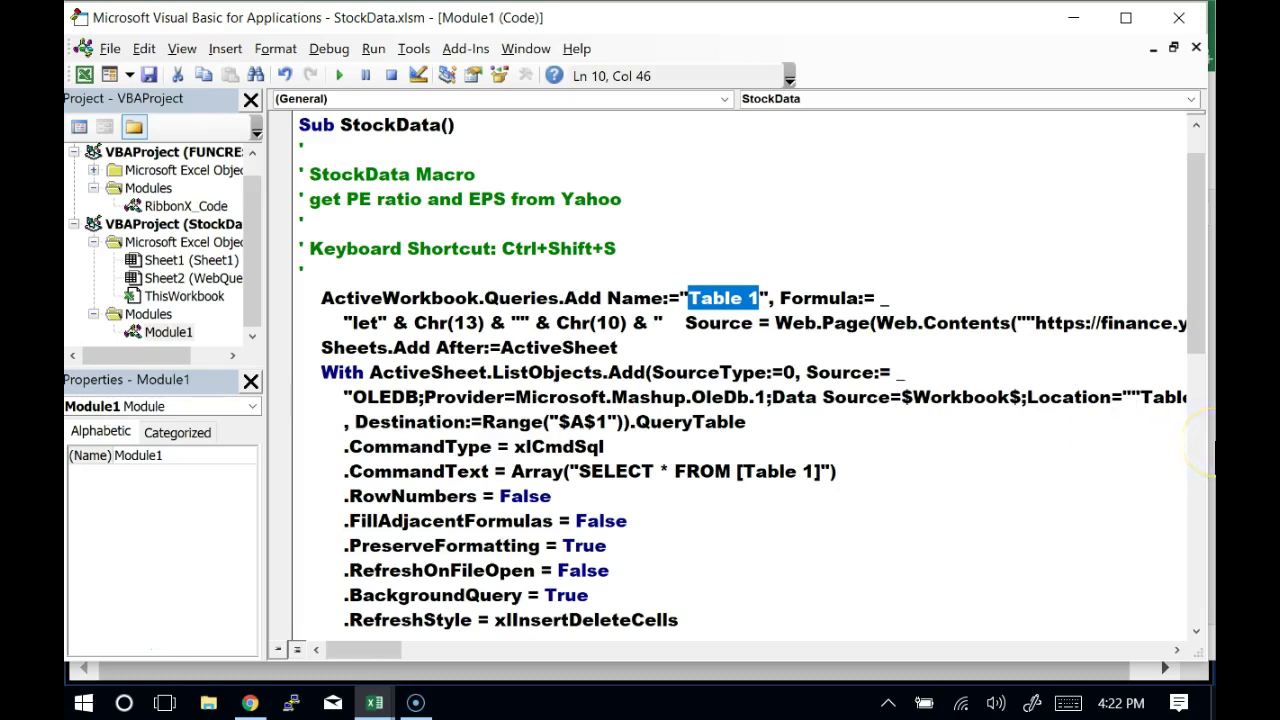
double_click(805, 299)
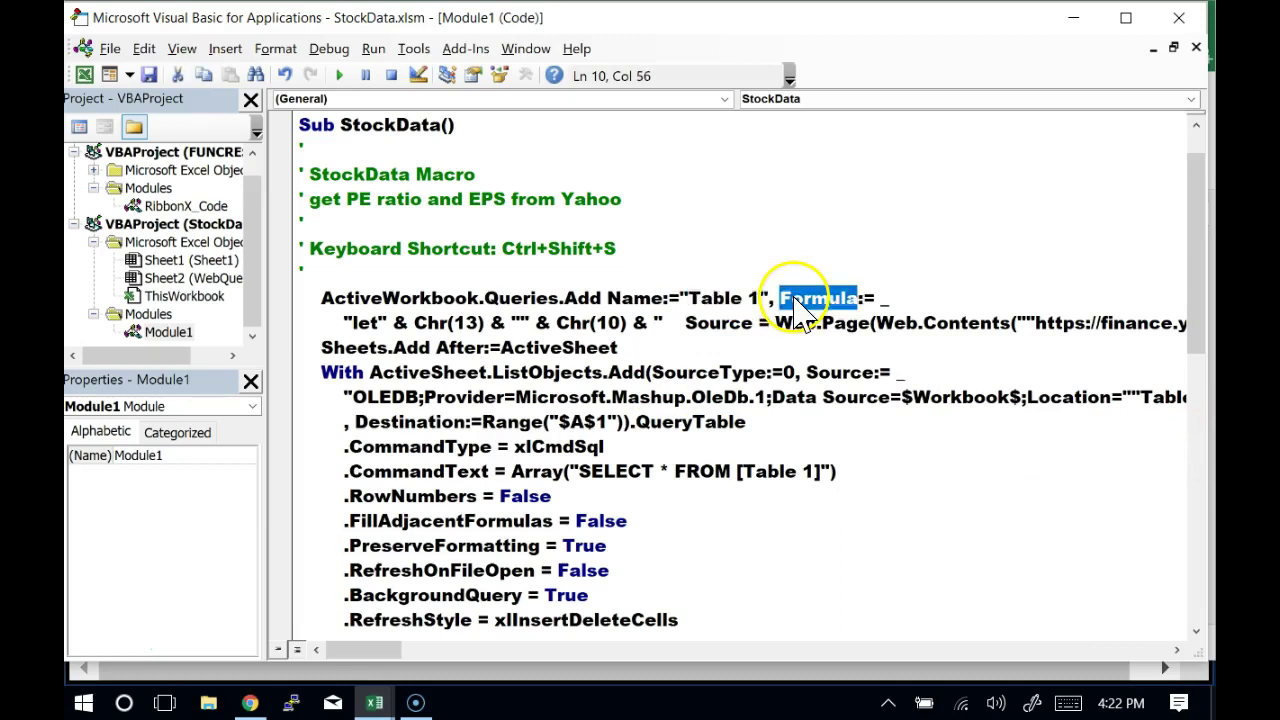
left_click(882, 298)
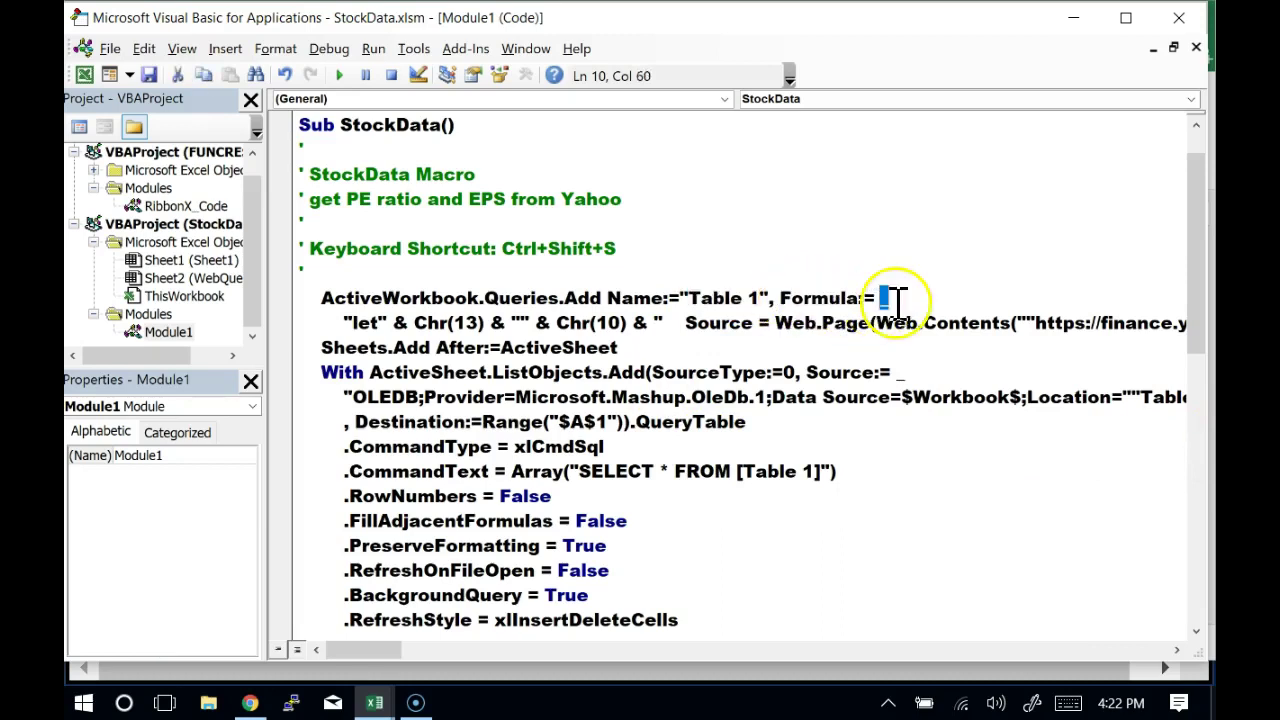
left_click(907, 298)
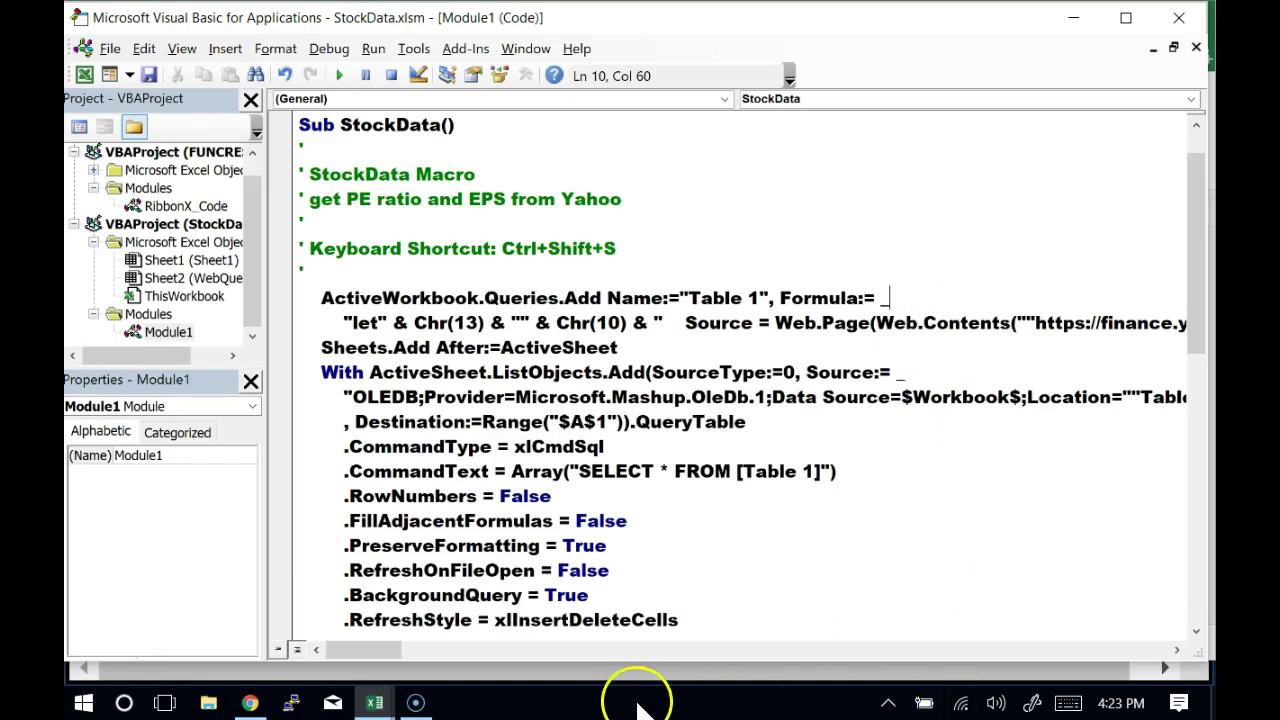
left_click(398, 652)
left_click_drag(396, 652, 364, 684)
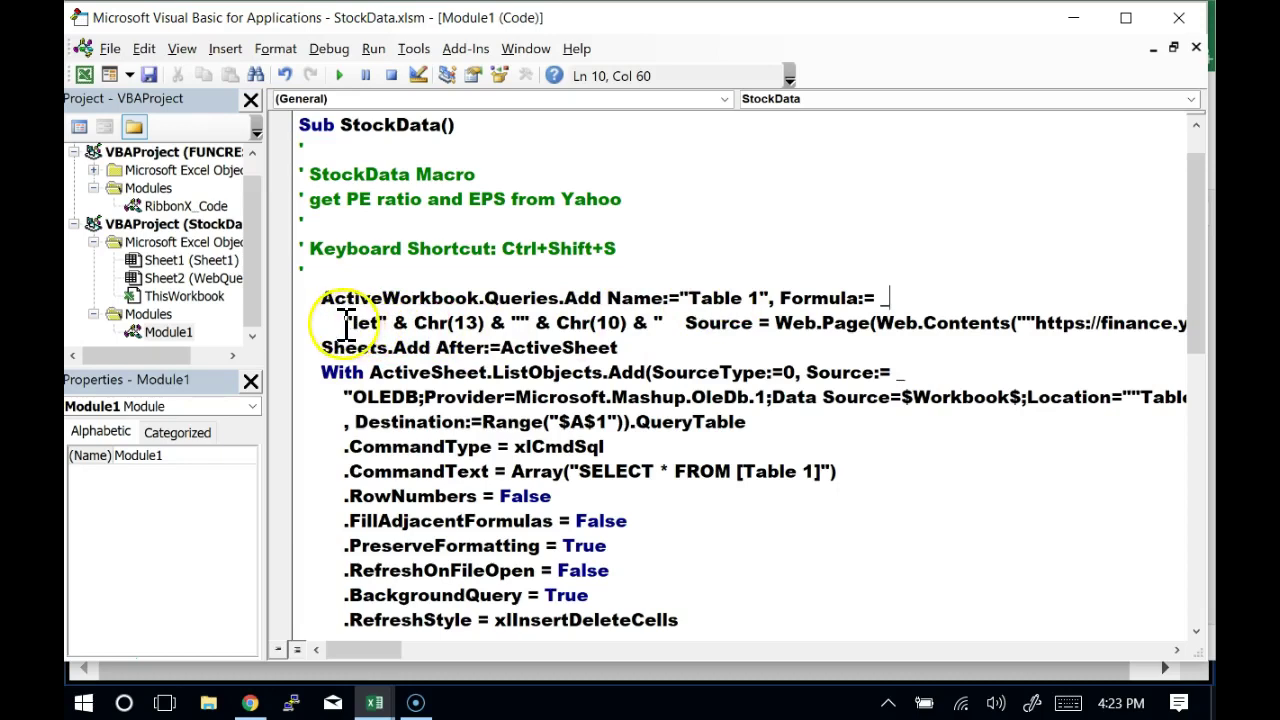
left_click_drag(343, 320, 1154, 320)
left_click(1153, 318)
key("Right")
key("Right")
key("Right")
key("Right")
key("Right")
key("Right")
key("Right")
key("Right")
key("Right")
key("Right")
key("Right")
key("Right")
key("Right")
key("Right")
key("Right")
key("Right")
key("Right")
key("Right")
key("Right")
key("Right")
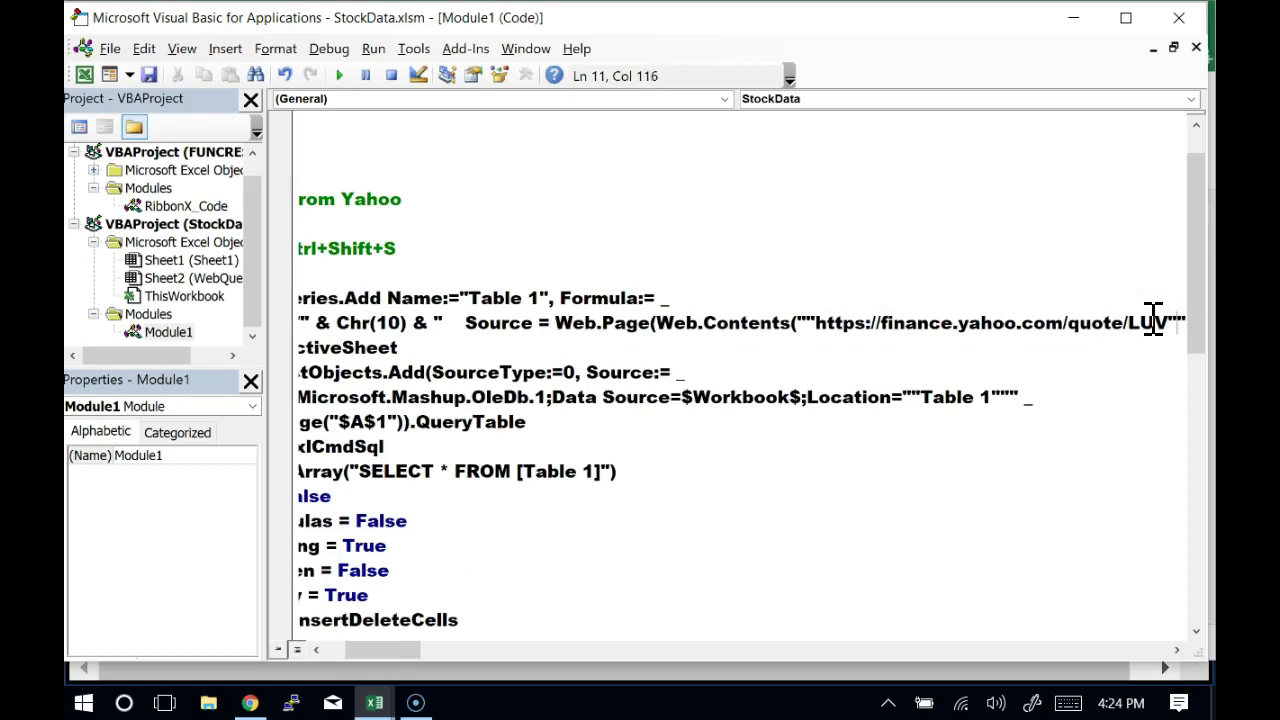
key("Right")
key("Right")
key("Right")
key("Right")
key("Right")
key("Right")
key("Right")
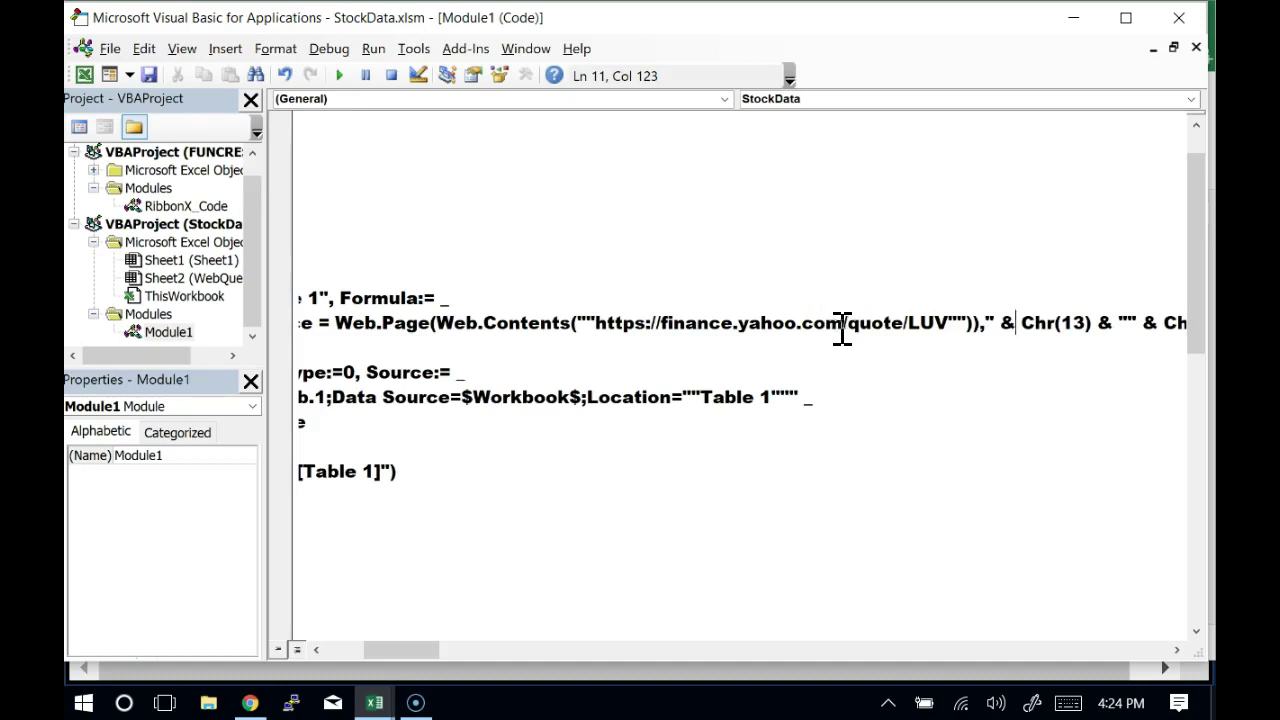
left_click(949, 322)
key("Right")
key("Right")
key("Right")
key("Right")
key("Right")
key("Right")
key("Right")
key("Right")
key("Right")
key("Right")
key("Right")
key("Right")
key("Right")
key("Right")
key("Right")
key("Right")
key("Right")
key("Right")
key("Right")
key("Left")
key("Left")
key("Left")
key("Left")
key("Left")
key("Left")
key("Left")
key("Left")
key("Left")
key("Left")
key("Left")
key("Left")
key("Left")
key("Left")
key("Left")
key("Left")
key("Left")
key("Home")
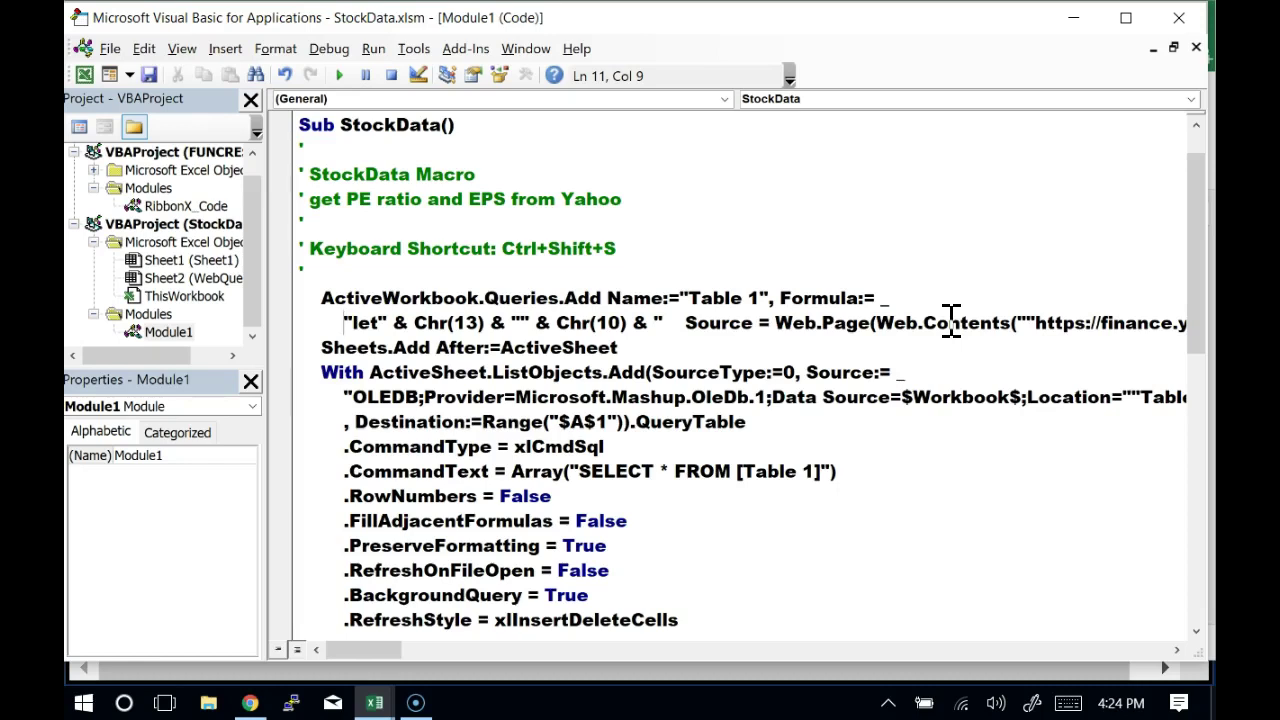
Insert empty parentheses right after ActiveWorkbook.Queries on line 10
left_click(518, 300)
double_click(518, 298)
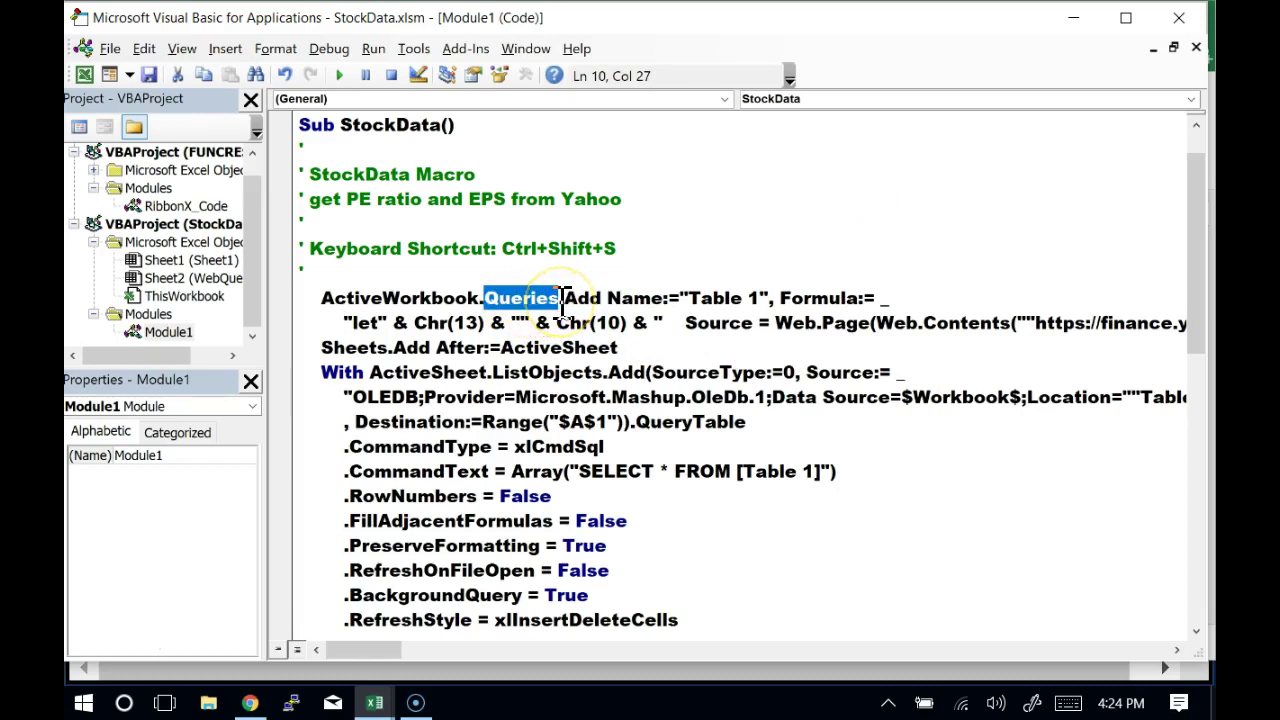
double_click(583, 298)
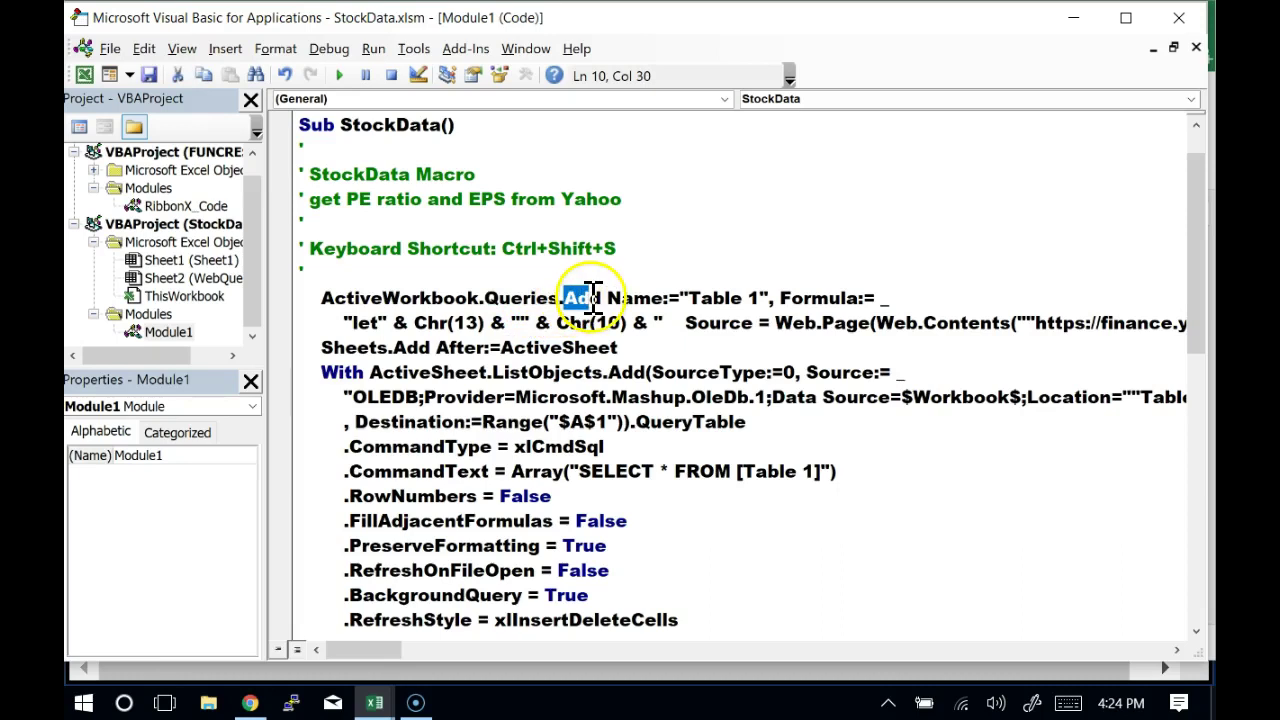
left_click(561, 298)
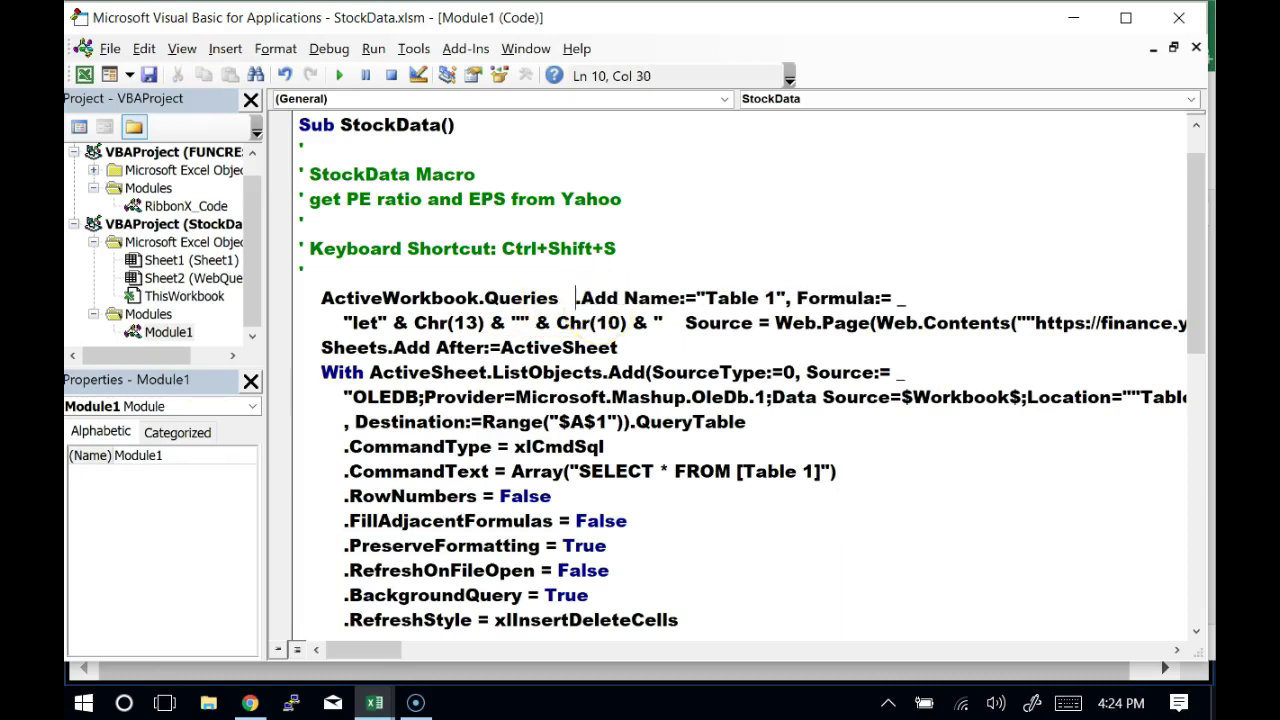
key("Left")
key("Left")
key("Left")
key("Left")
key("Left")
key("Left")
key("Left")
key("Left")
key("Left")
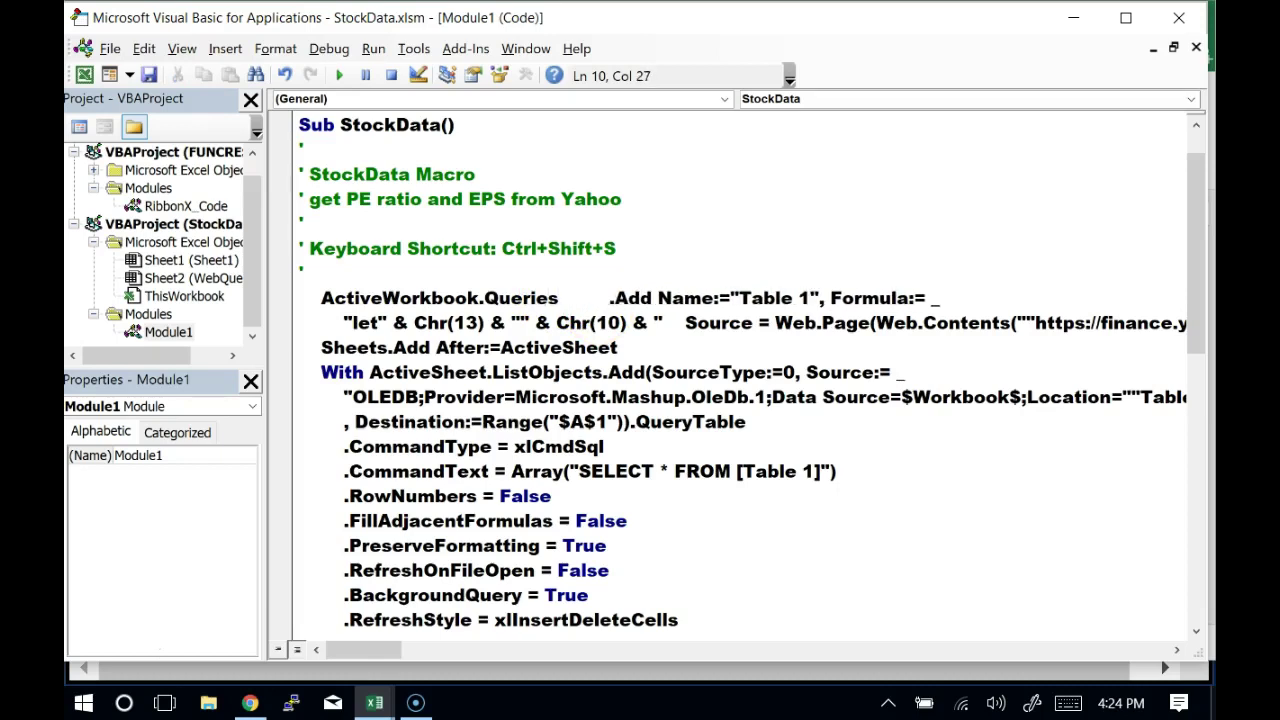
type("()")
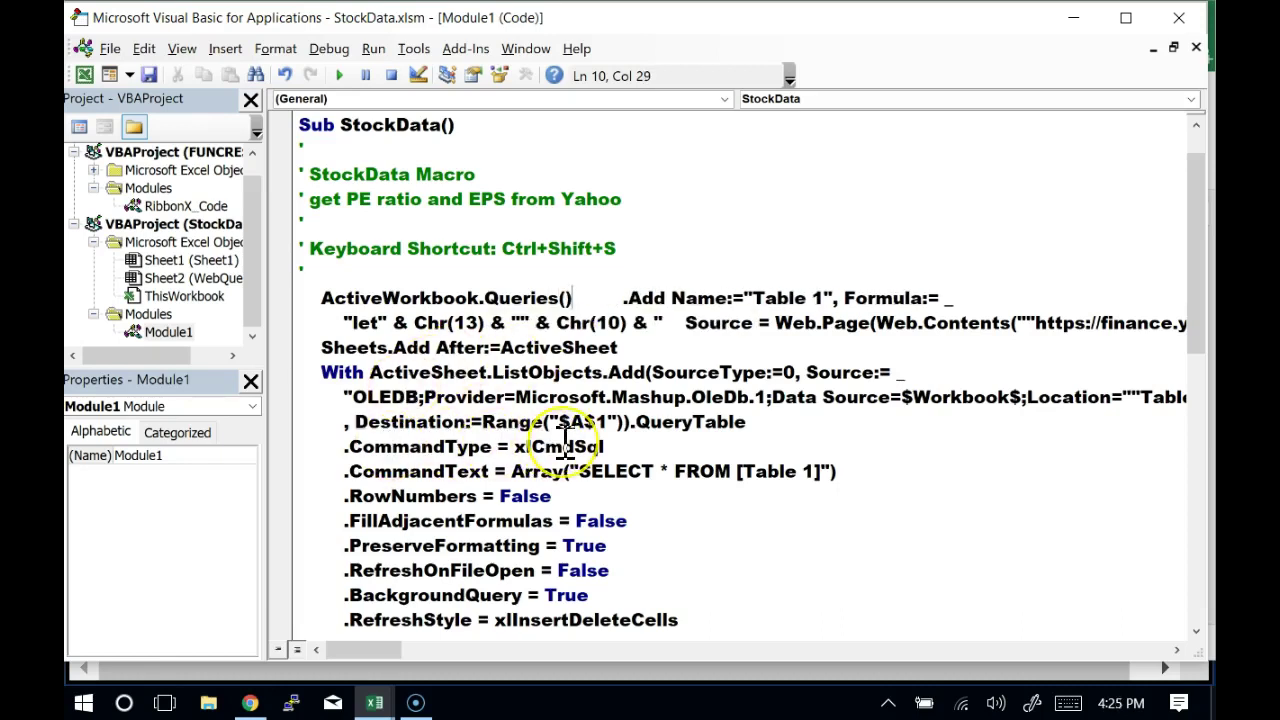
scroll(556, 447, "down", 2)
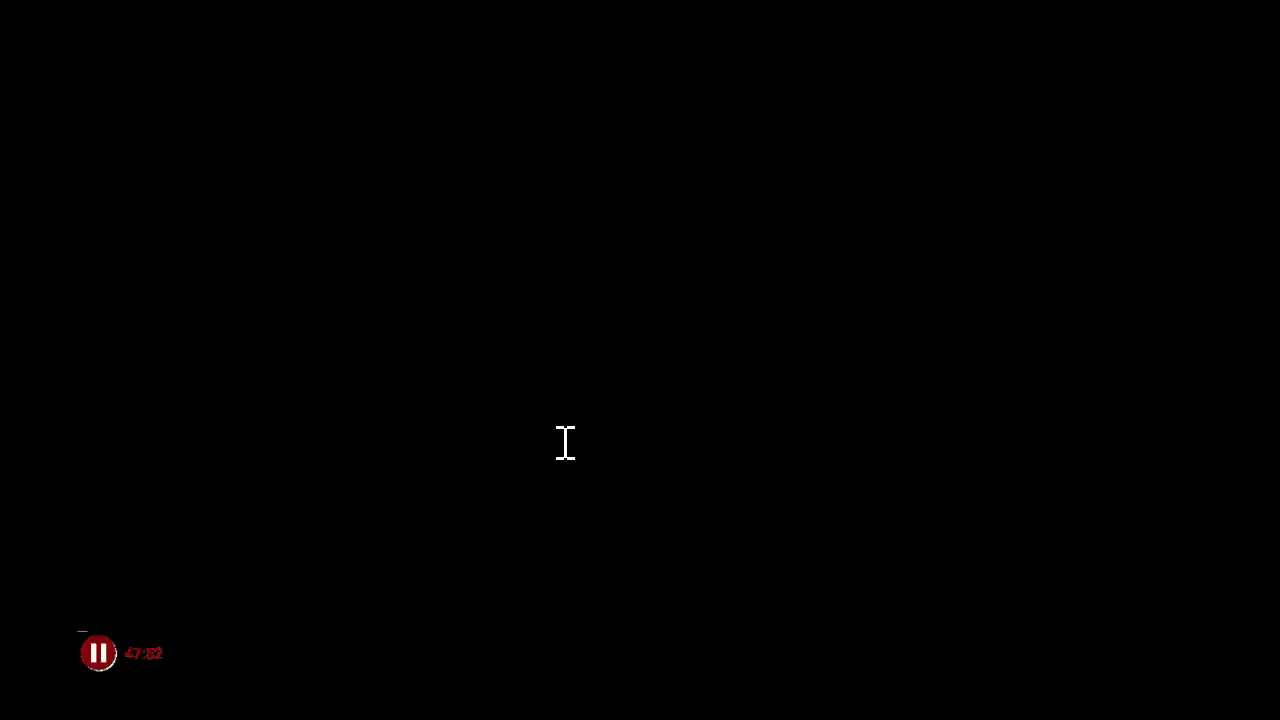
left_click(643, 362)
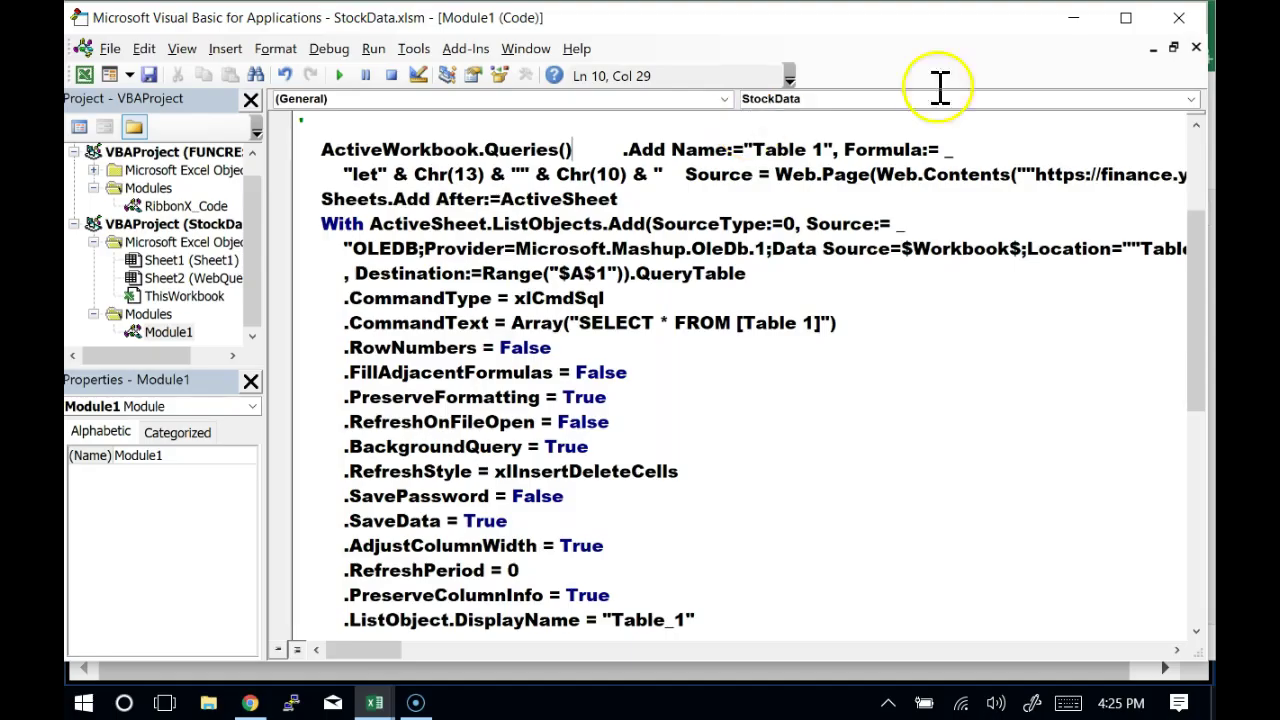
left_click(1198, 230)
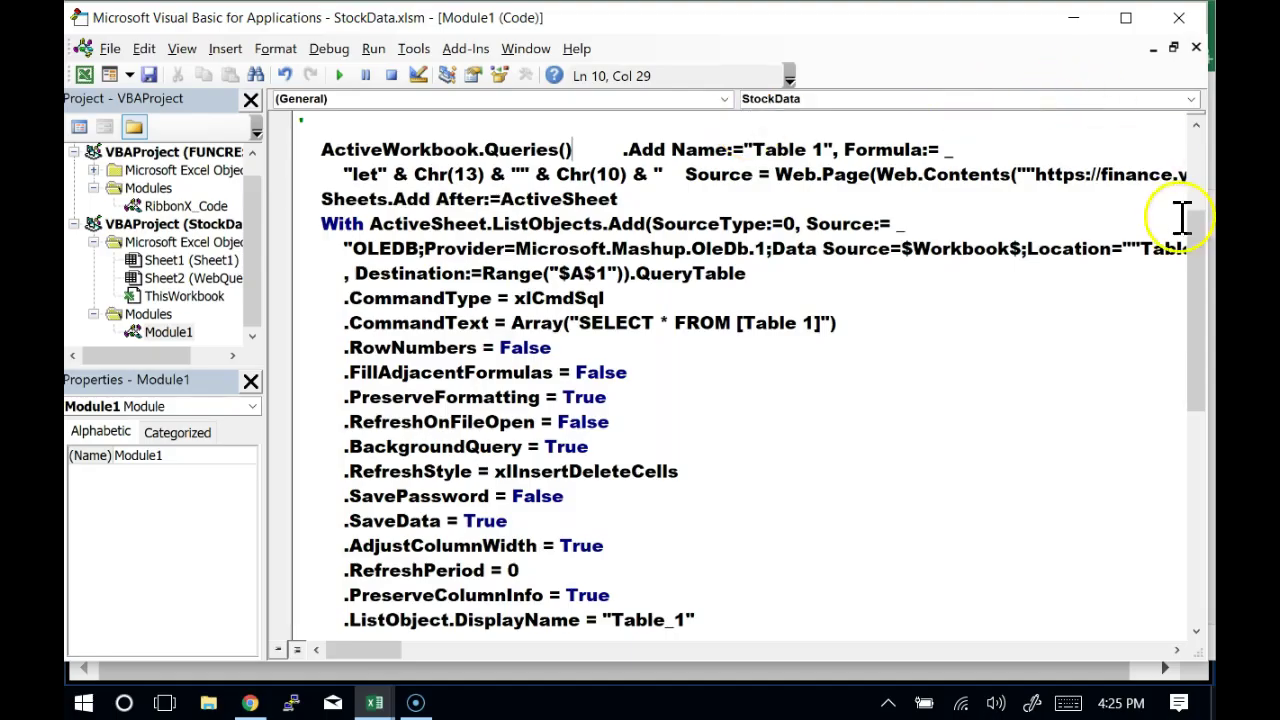
left_click_drag(1204, 248, 1204, 386)
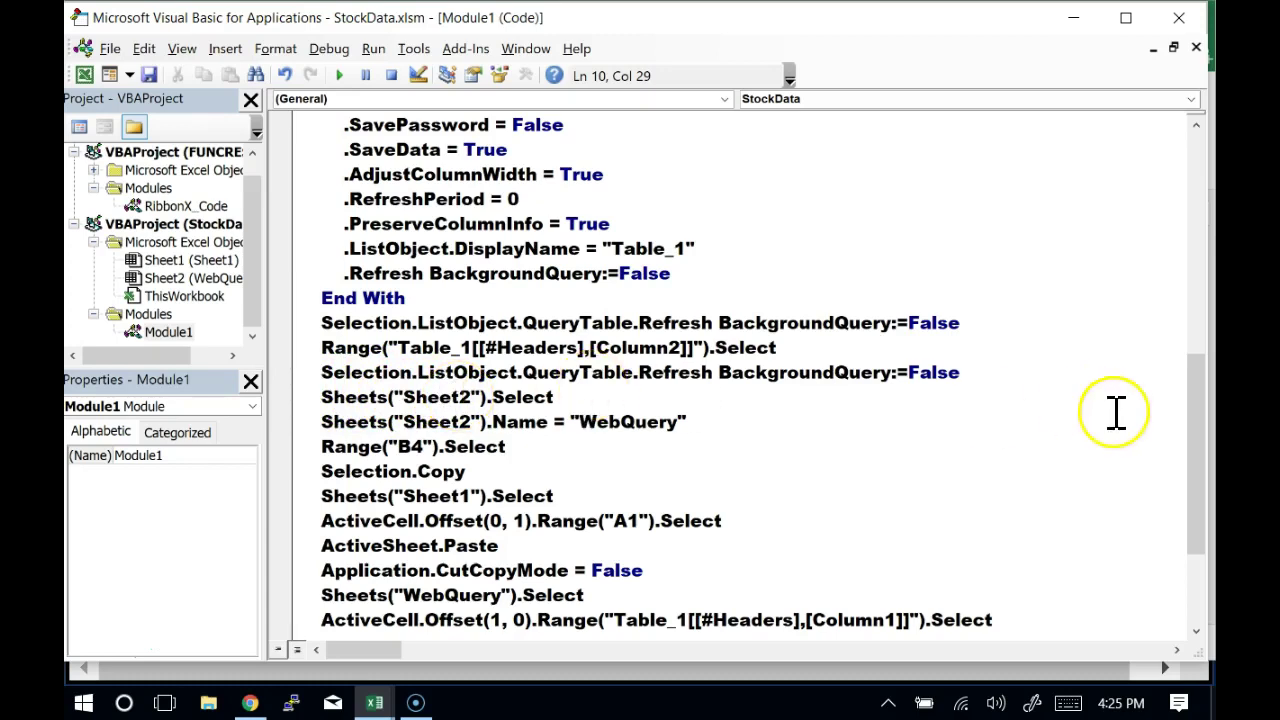
left_click_drag(1203, 465, 1214, 268)
Fill the parentheses so the line reads Queries("Table 1"), with a capital T
key("Left")
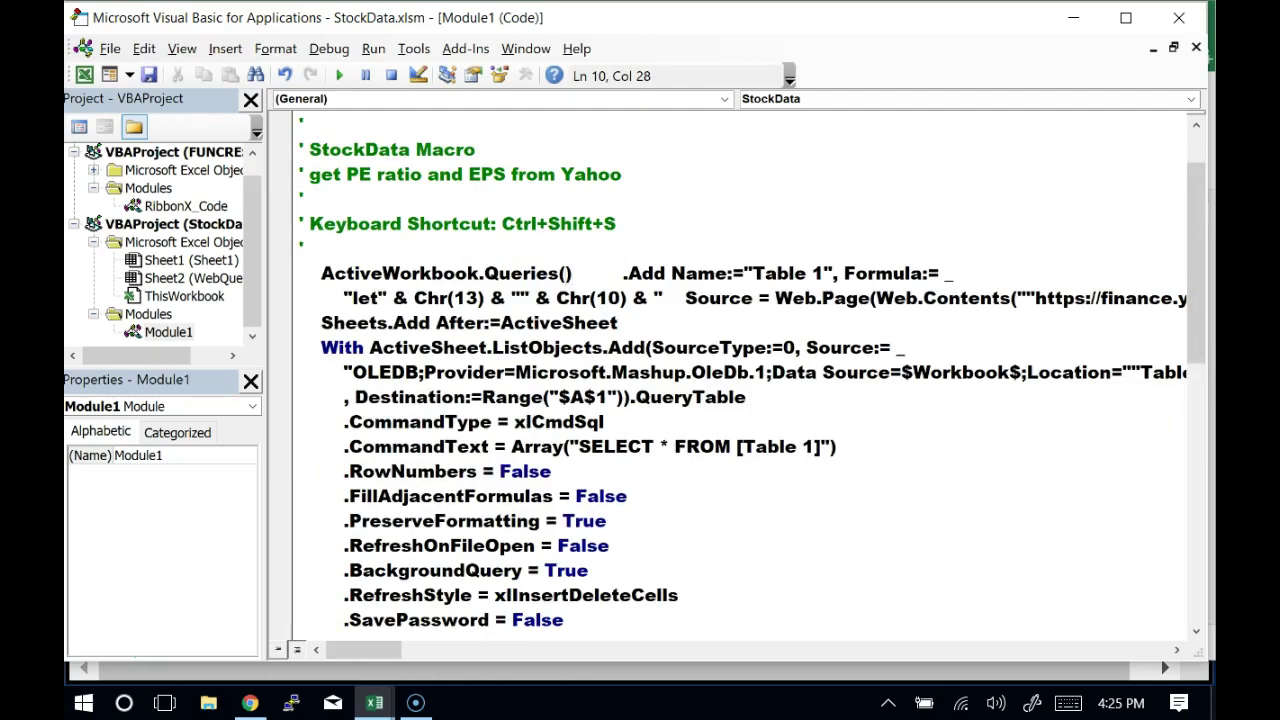
type("\"\"")
key("Left")
type("table 1")
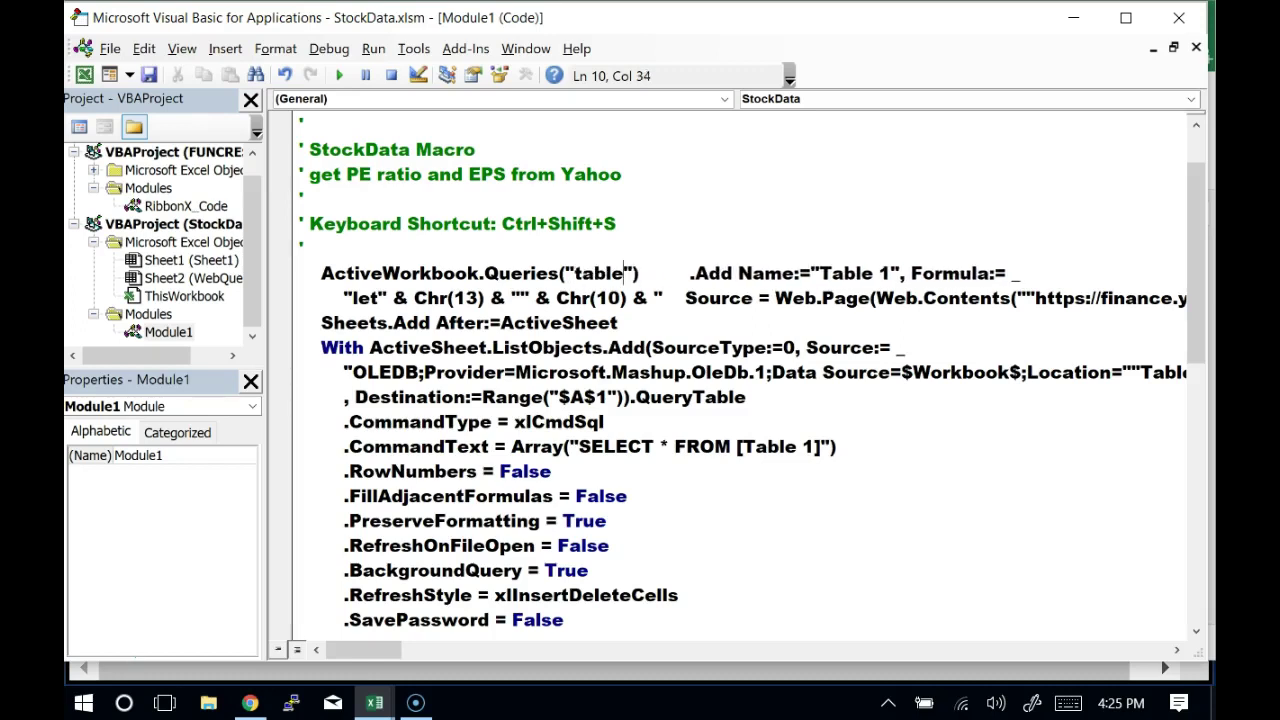
key("Left")
key("Left")
key("Left")
key("Left")
key("Left")
key("Left")
key("BackSpace")
type("T")
key("Right")
key("Right")
key("Right")
key("Right")
key("Right")
key("Right")
key("Right")
key("Right")
key("shift+Left")
key("shift+Left")
key("shift+Left")
key("shift+Left")
key("shift+Left")
key("shift+Left")
key("shift+Left")
key("shift+Left")
key("shift+Left")
key("shift+Left")
key("shift+Left")
key("shift+Left")
key("shift+Left")
key("shift+Left")
key("shift+Left")
key("shift+Left")
key("shift+Left")
key("shift+Left")
key("shift+Left")
key("shift+Left")
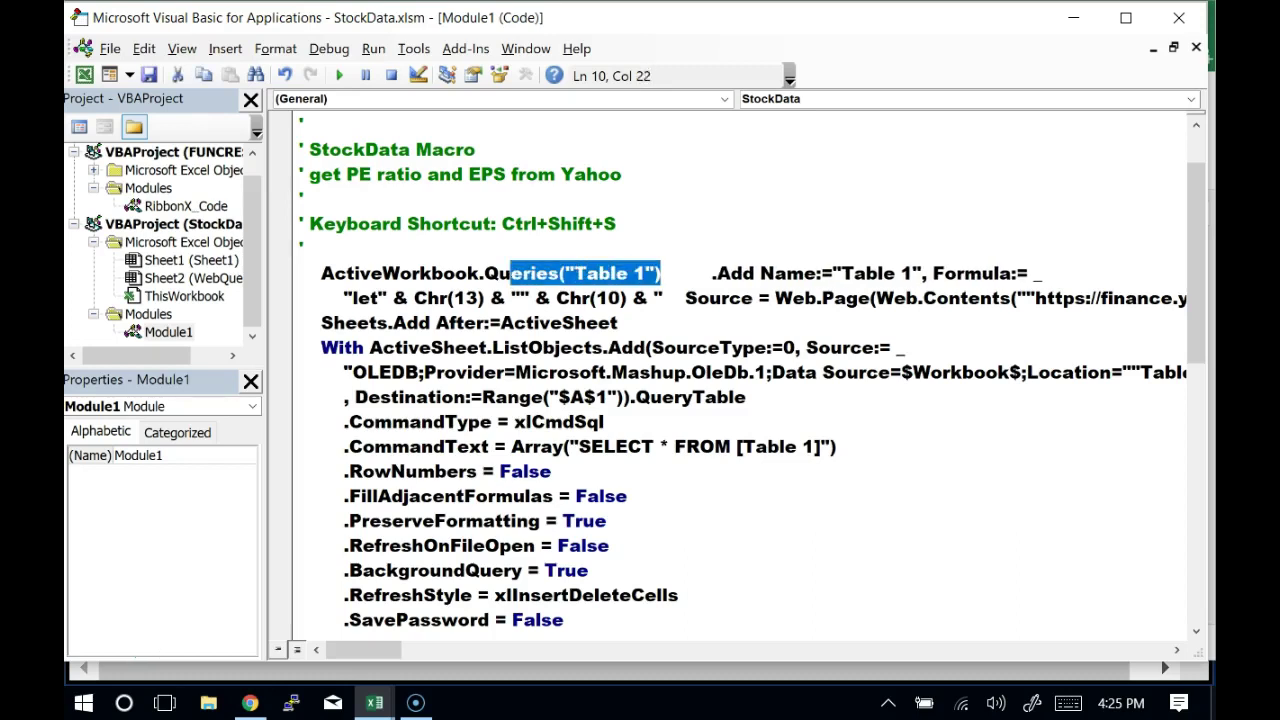
key("shift+Right")
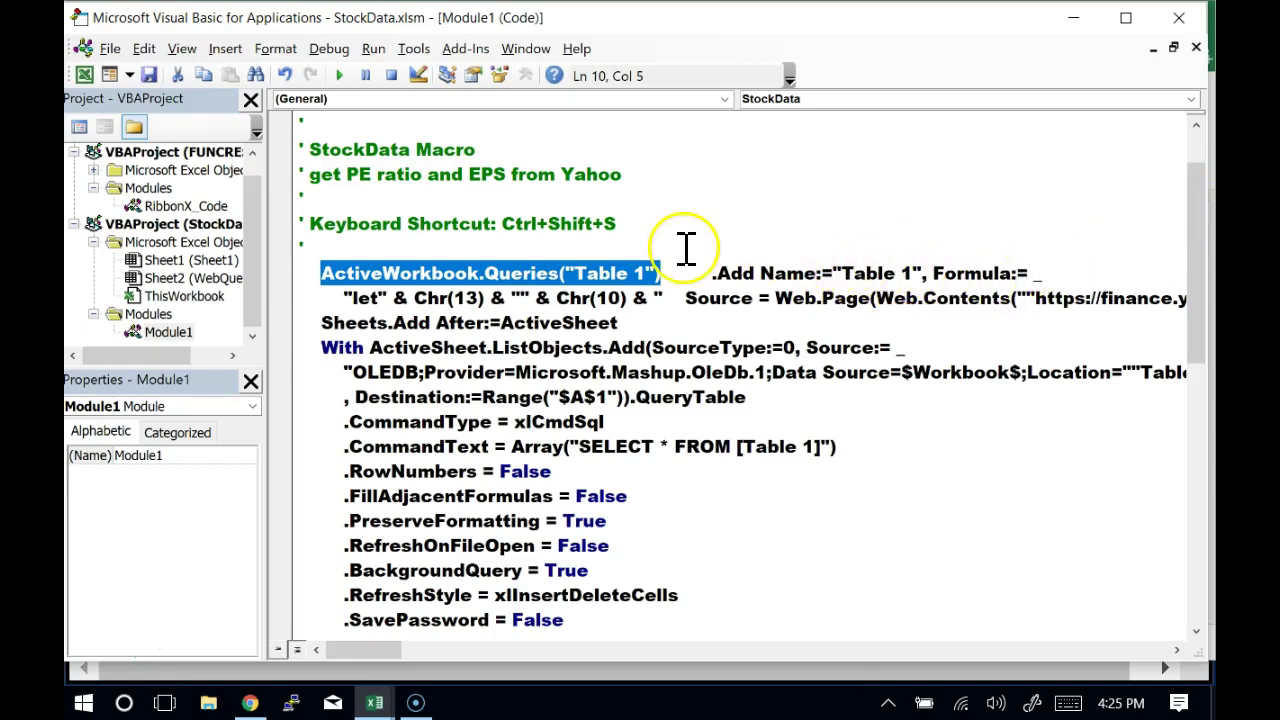
Remove '.Add Name:="Table 1", ' so Queries("Table 1") continues with .Formula
left_click(666, 276)
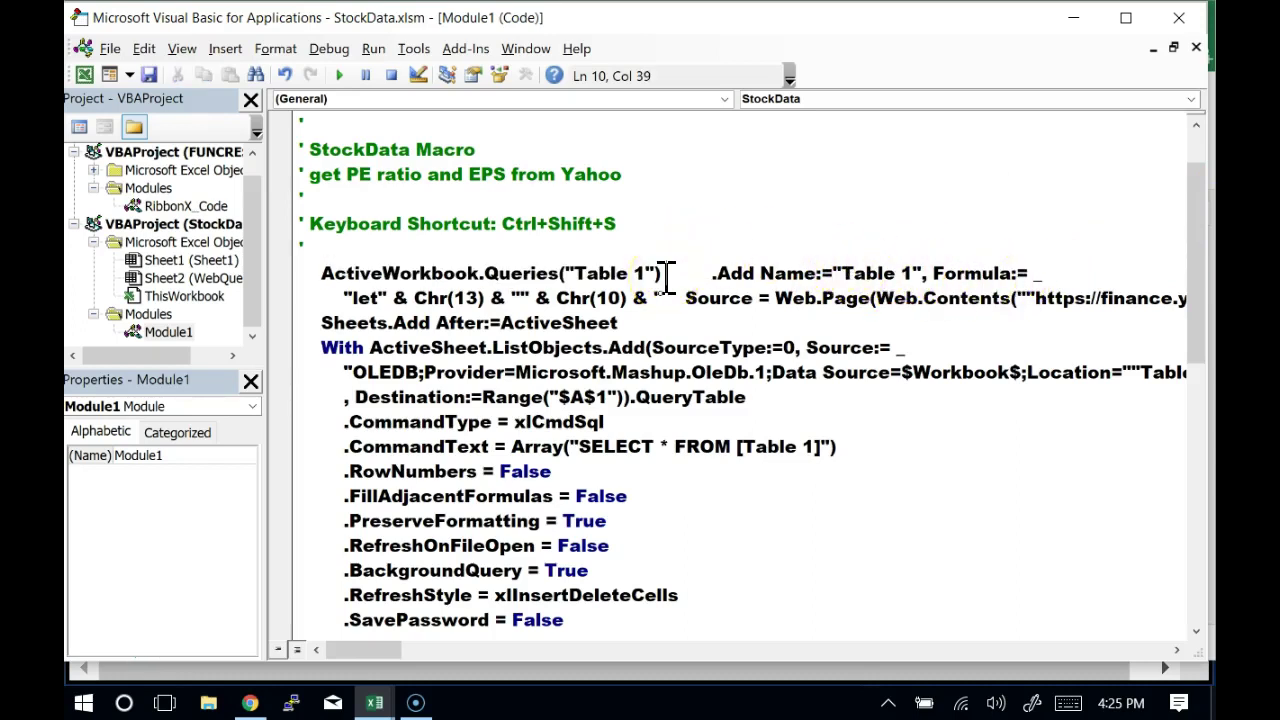
key("Left")
key("Delete")
key("Delete")
key("Delete")
key("Delete")
key("Delete")
key("Delete")
key("Delete")
key("Delete")
key("Delete")
key("Delete")
key("Delete")
key("Delete")
key("Delete")
key("Delete")
key("Delete")
key("Delete")
key("Delete")
key("Delete")
key("Delete")
key("Delete")
key("Delete")
key("Delete")
key("Delete")
key("Delete")
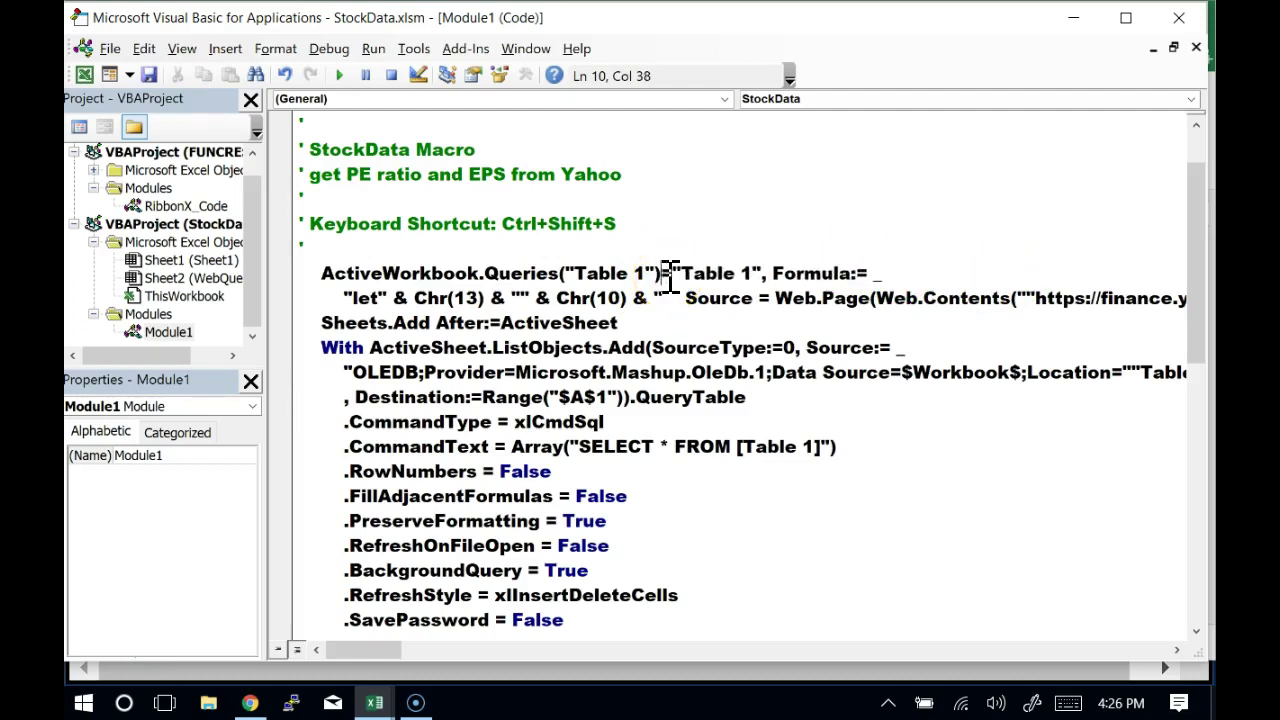
type(".")
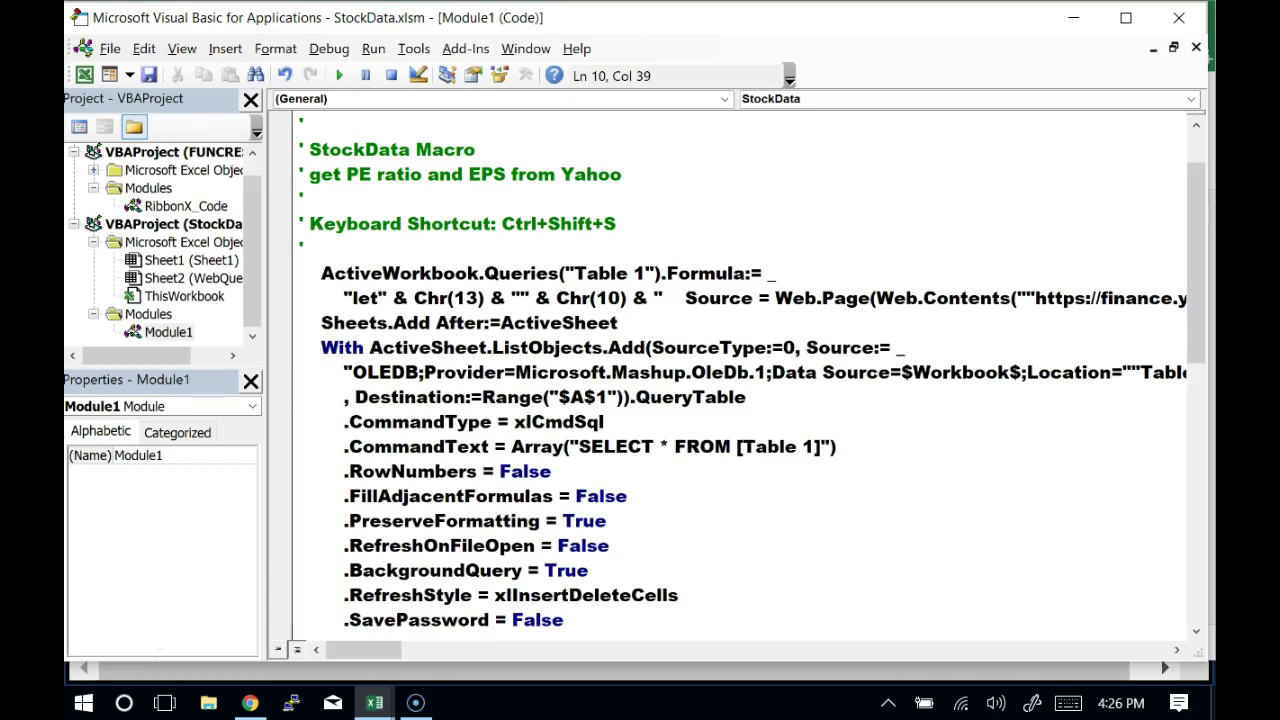
Delete the colon from ':=' so line 10 ends 'Queries("Table 1").Formula= _'
key("Right")
key("Right")
key("Right")
key("Right")
key("Right")
key("Right")
key("Right")
key("shift+Left")
key("shift+Left")
key("shift+Left")
key("shift+Left")
key("shift+Left")
key("shift+Left")
key("shift+Left")
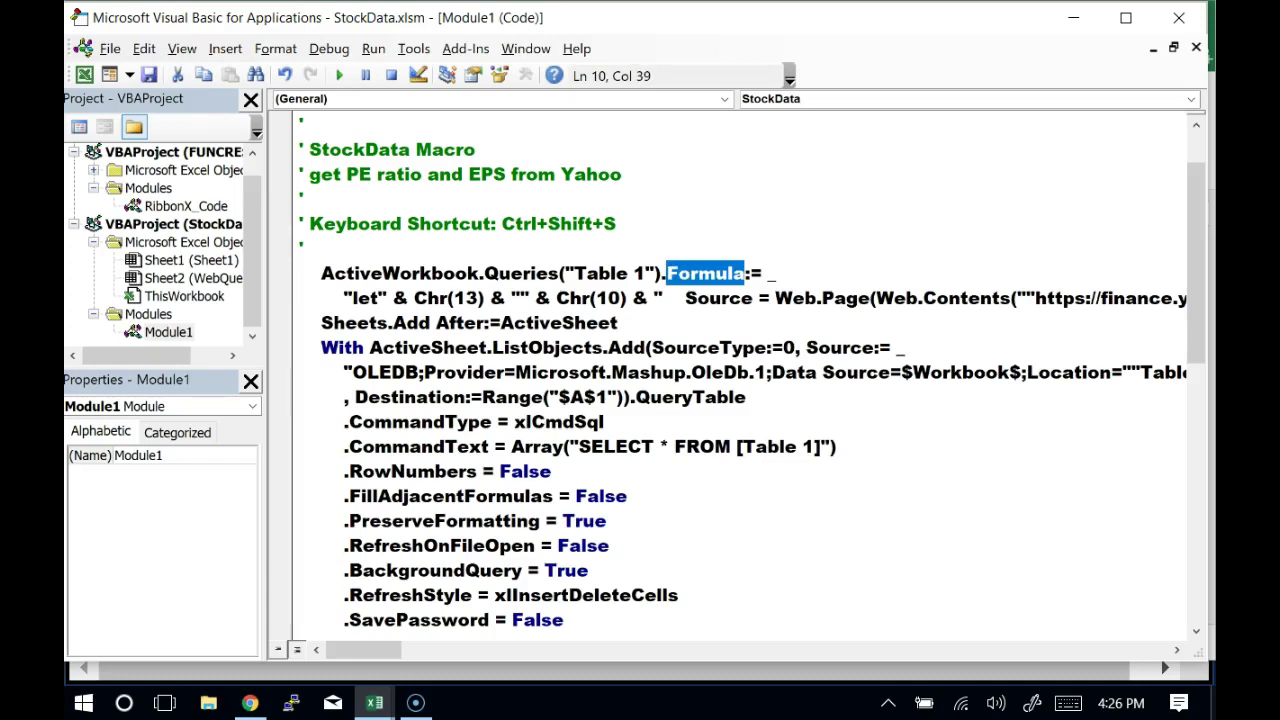
key("Right")
key("Right")
key("Right")
key("Right")
key("Right")
key("Right")
key("Right")
key("shift+Right")
key("shift+Right")
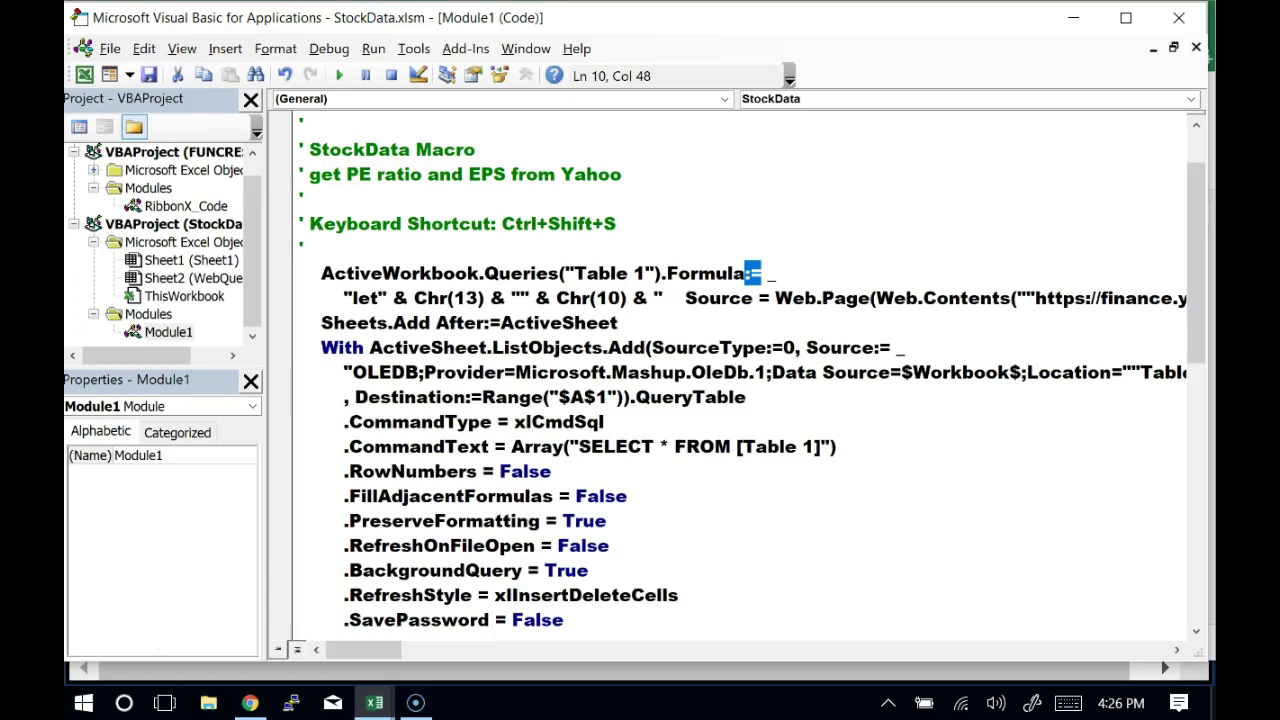
key("shift+Left")
key("shift+Left")
key("Delete")
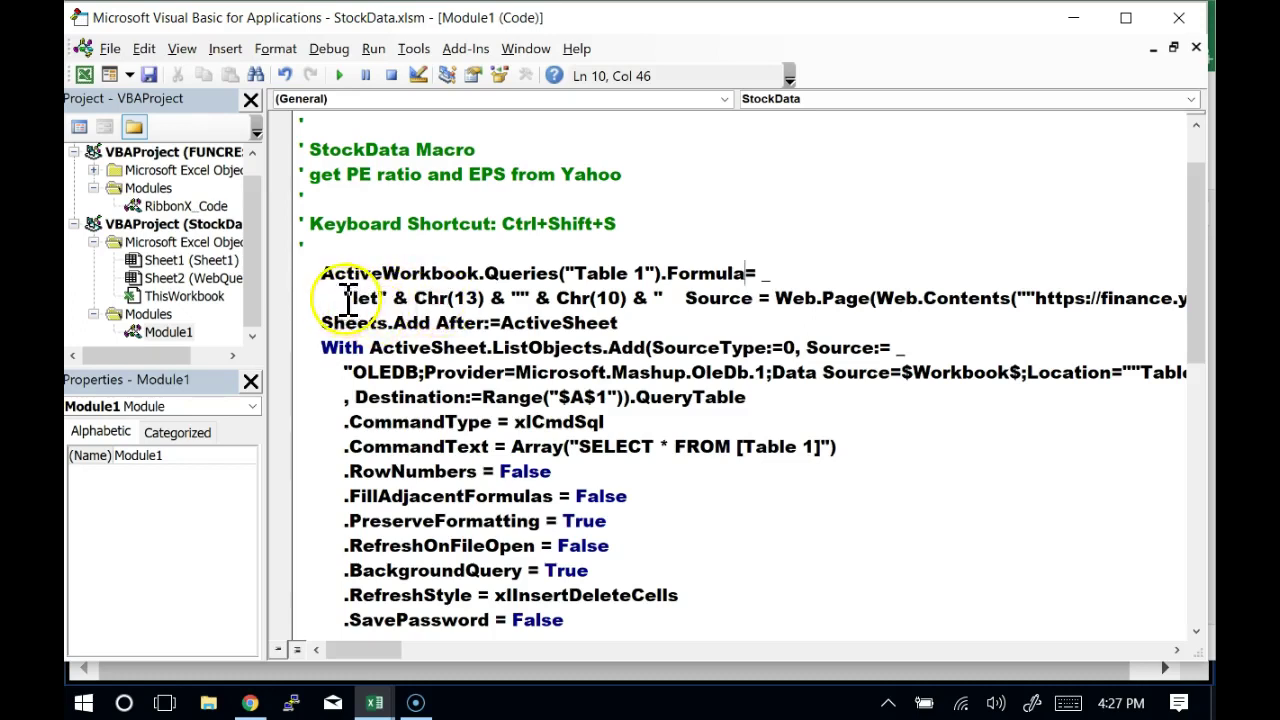
left_click(345, 297)
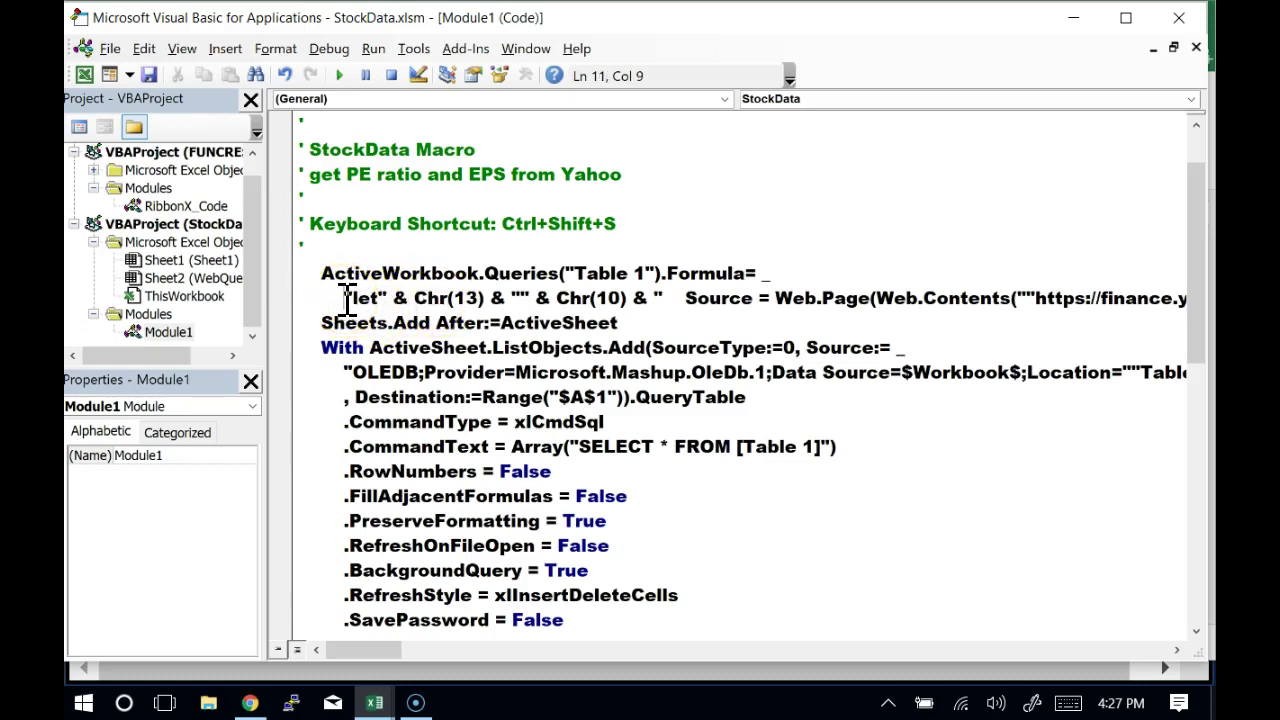
left_click_drag(348, 297, 392, 300)
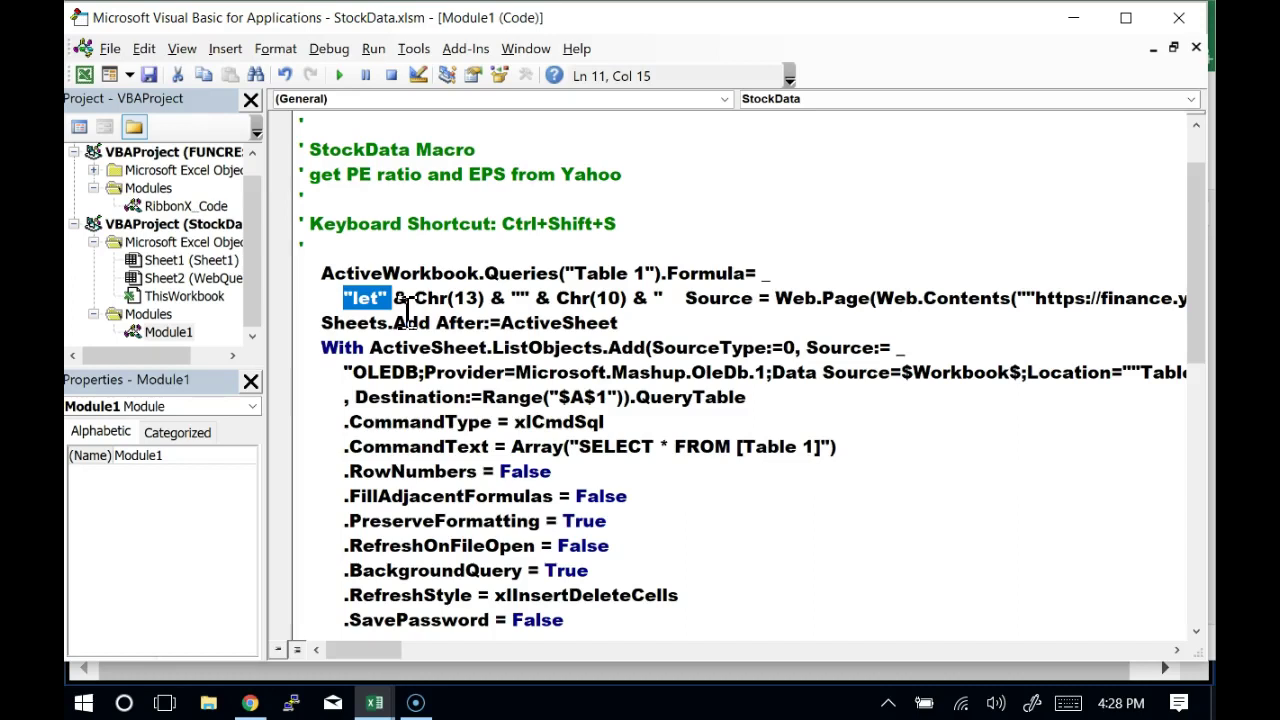
left_click(406, 305)
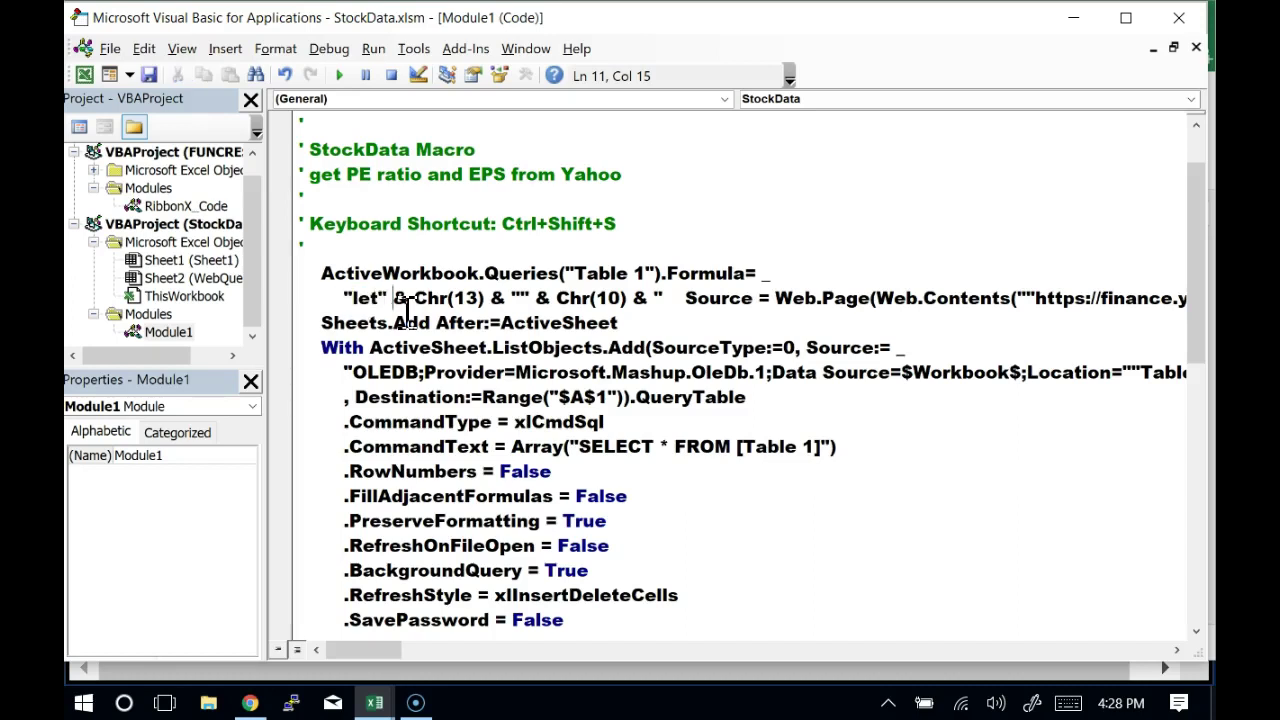
double_click(406, 305)
key("shift+Right")
key("shift+Right")
key("shift+Right")
key("shift+Right")
key("shift+Right")
key("shift+Right")
key("shift+Right")
key("shift+Right")
key("shift+Right")
key("shift+Right")
key("shift+Right")
key("shift+Right")
key("shift+Right")
key("shift+Right")
key("shift+Right")
key("shift+Right")
key("shift+Right")
key("shift+Right")
key("shift+Right")
key("shift+Right")
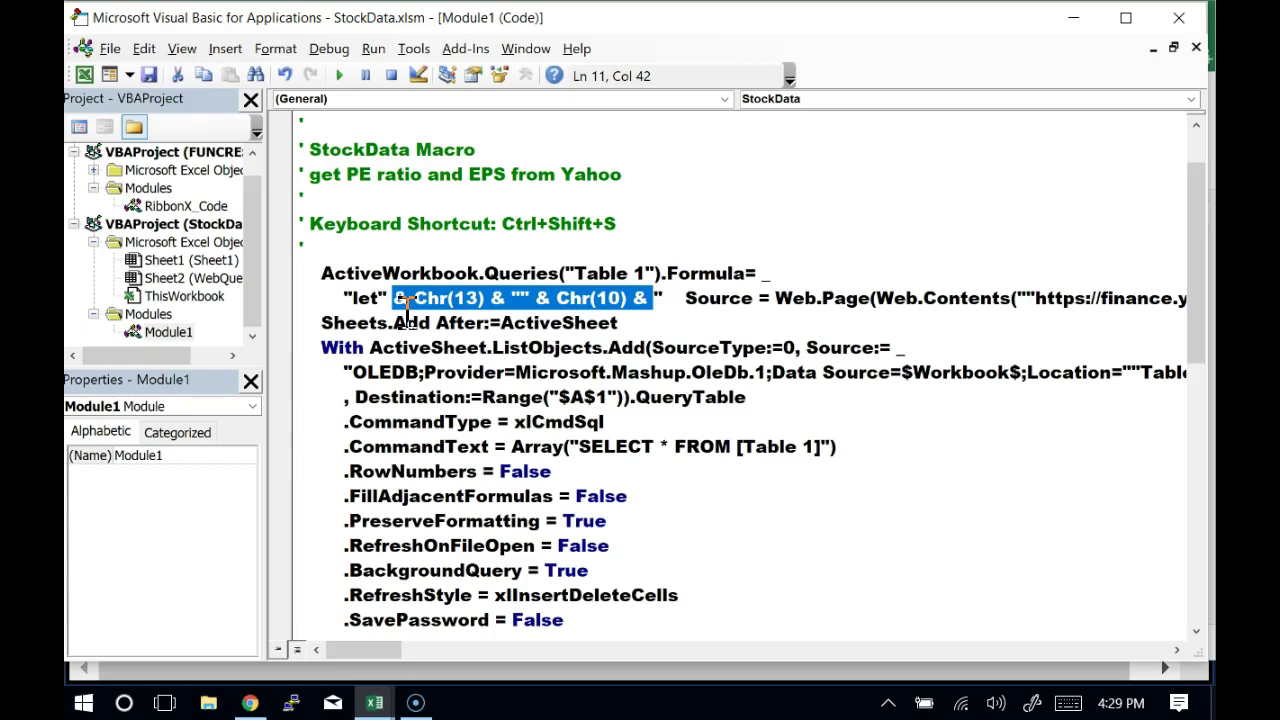
key("Right")
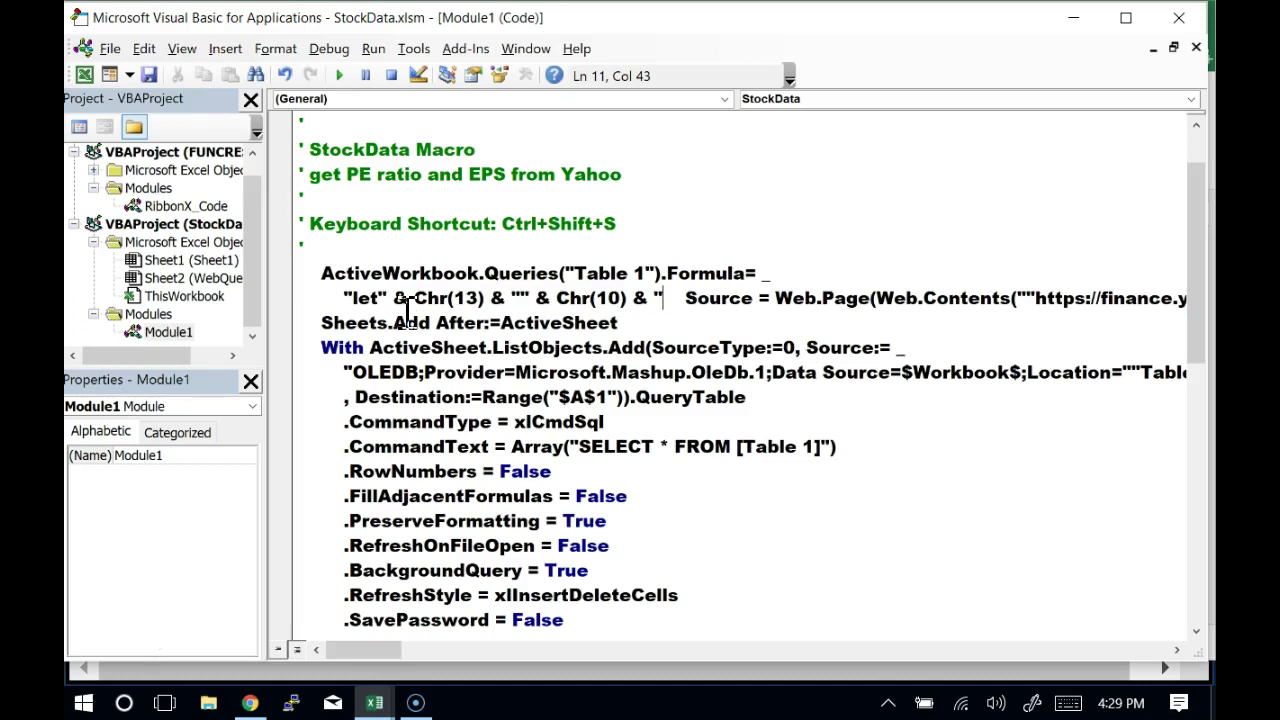
key("Home")
key("shift+Right")
key("shift+Right")
key("shift+Right")
key("shift+Right")
key("shift+Right")
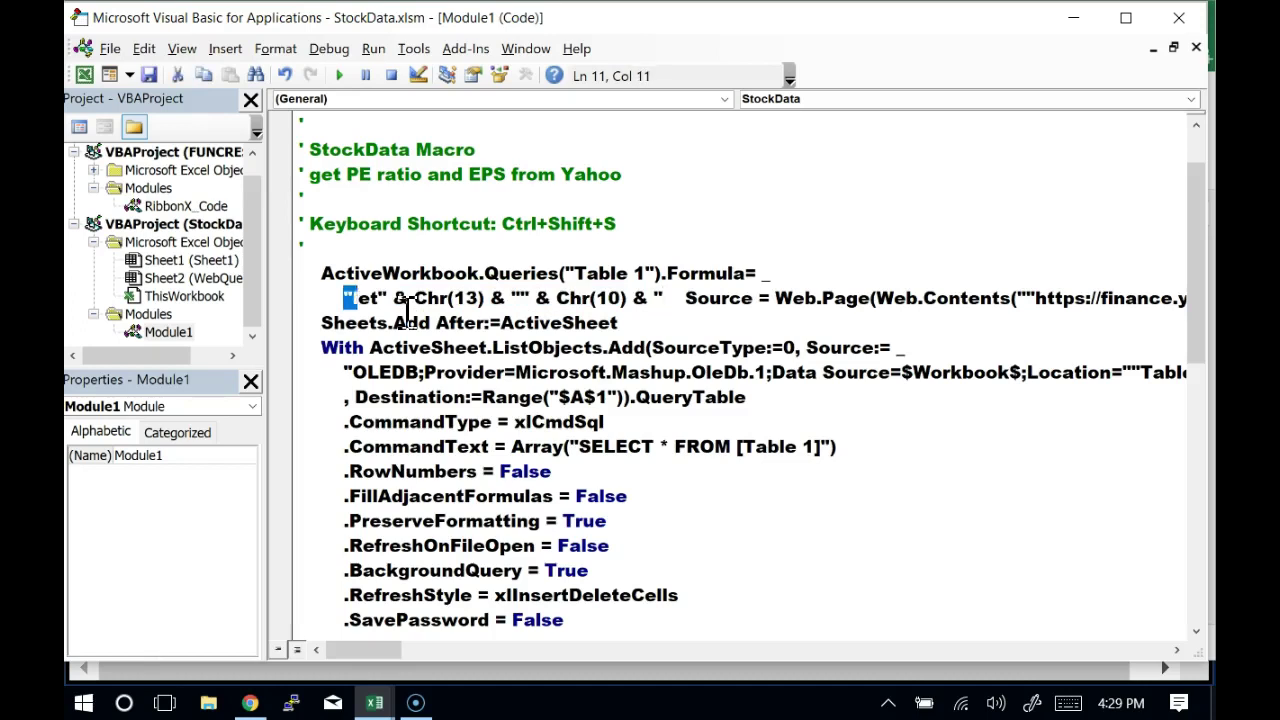
key("Right")
key("Right")
key("Right")
key("Left")
key("Left")
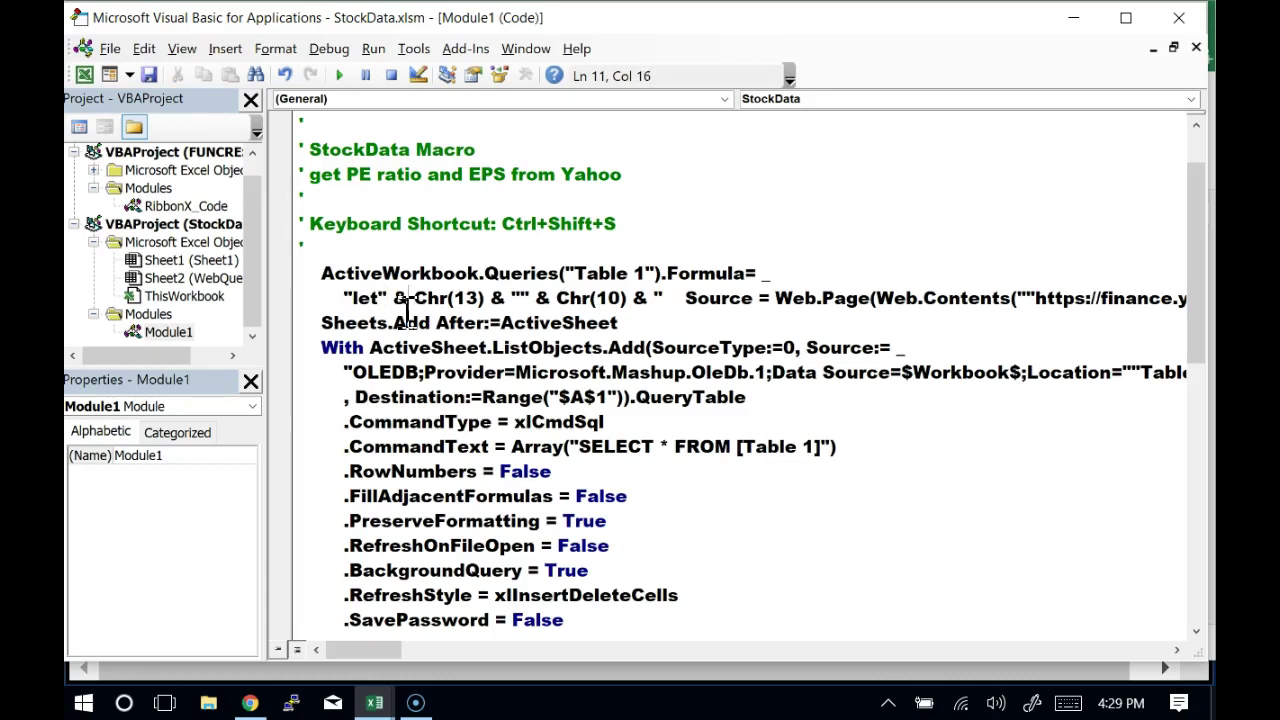
key("shift+Right")
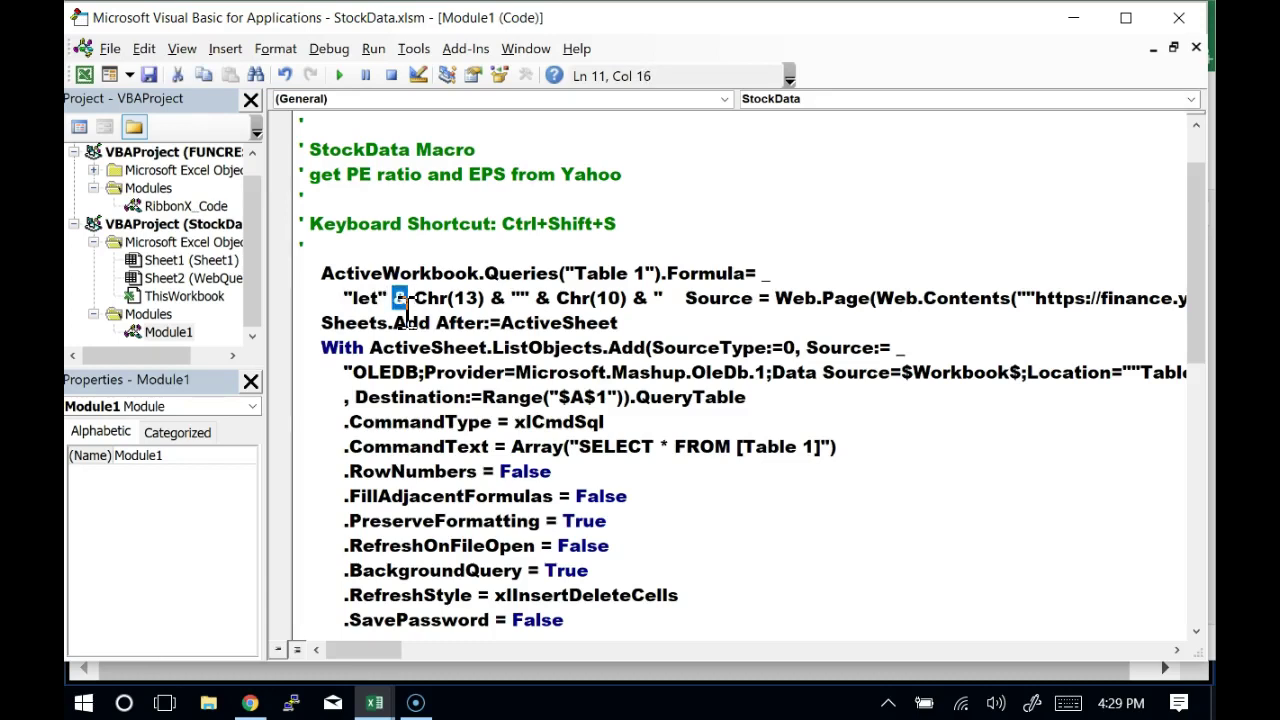
key("shift+Right")
key("shift+Right")
key("shift+Right")
key("shift+Right")
key("shift+Right")
key("shift+Right")
key("shift+Right")
key("shift+Right")
key("shift+Right")
key("shift+Right")
key("shift+Right")
key("shift+Right")
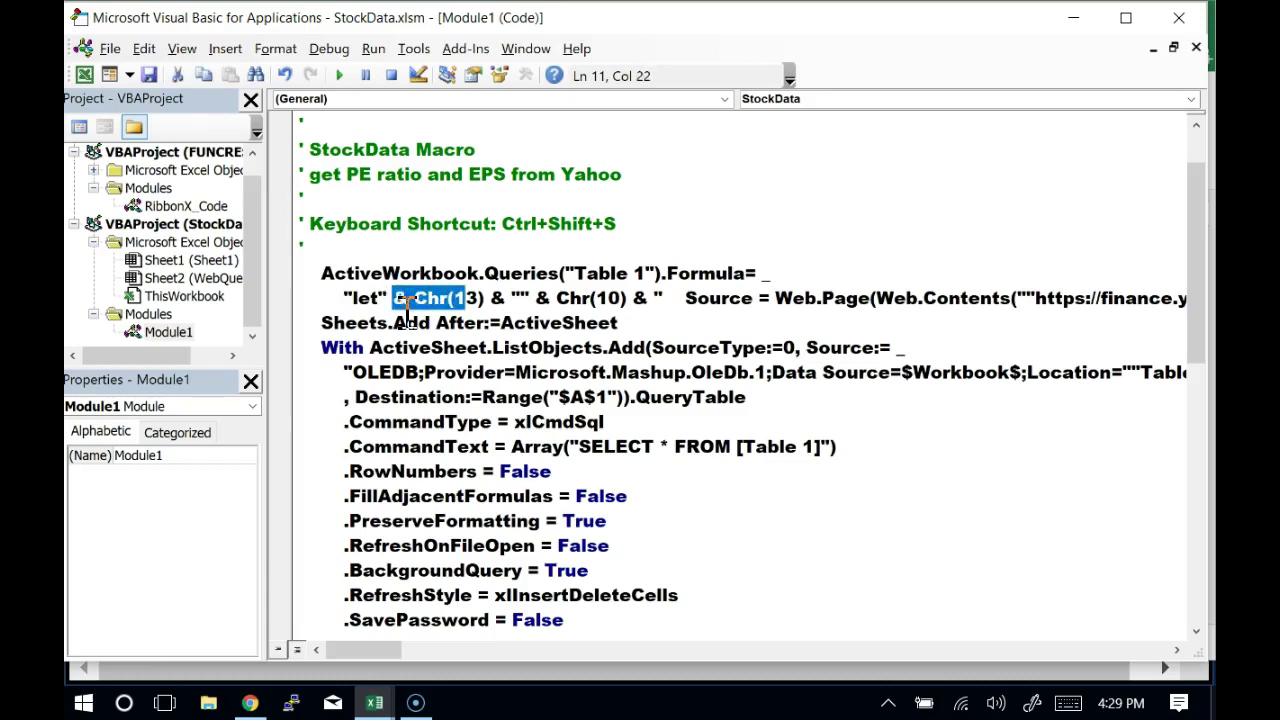
key("shift+Right")
key("shift+Right")
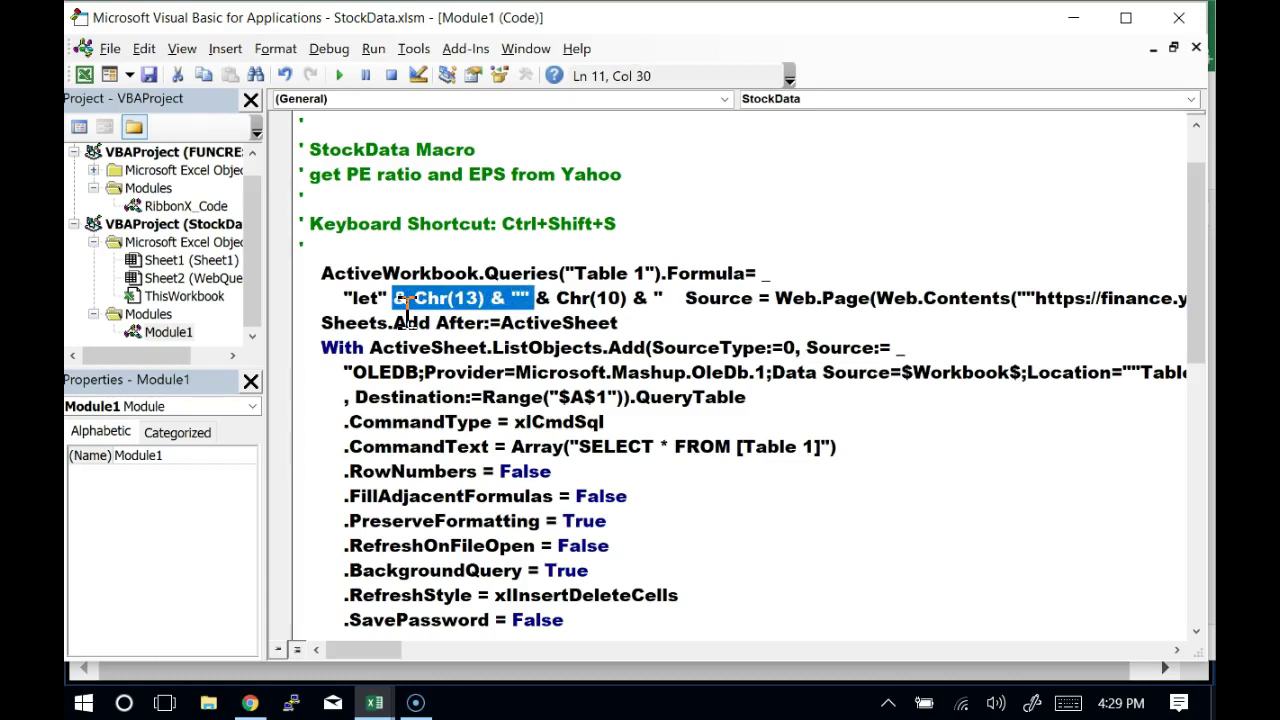
key("Right")
key("Right")
key("Right")
key("Right")
key("Right")
key("Right")
key("Right")
key("Right")
key("Right")
key("Right")
key("Right")
key("Right")
key("Right")
key("Right")
key("Right")
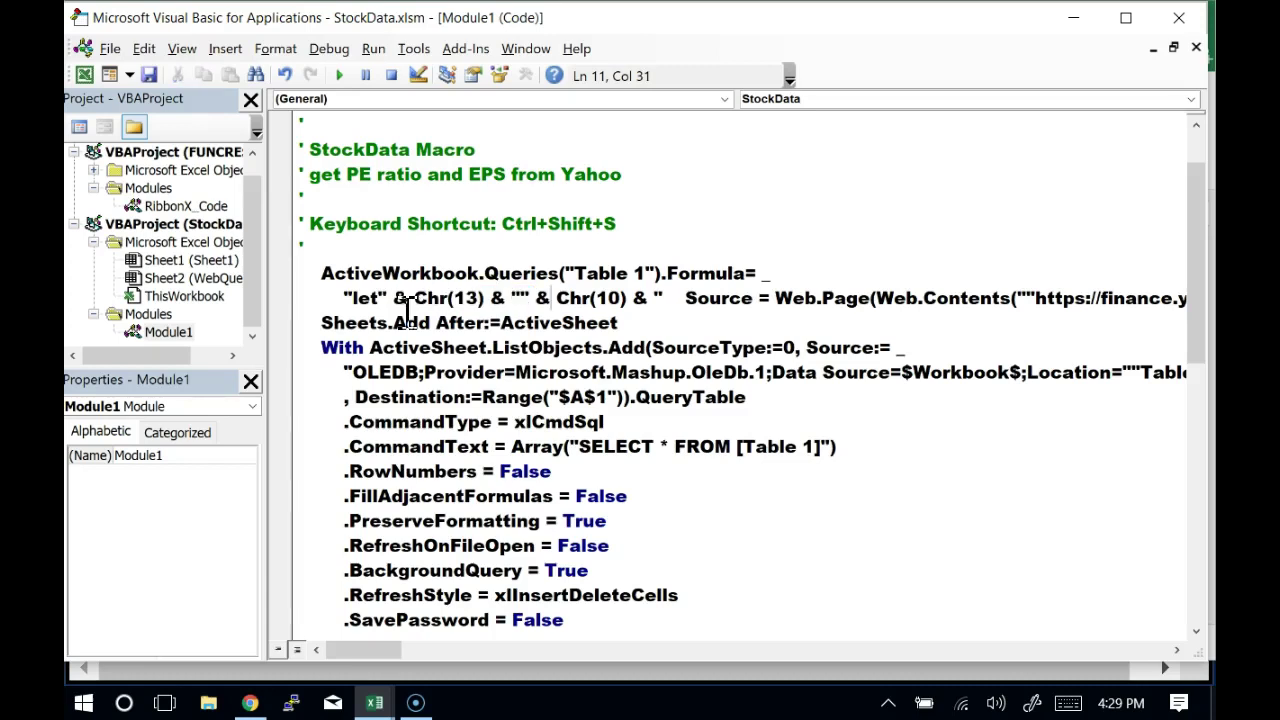
key("Left")
key("Left")
key("Left")
key("shift+Right")
key("shift+Right")
key("shift+Right")
key("shift+Right")
key("shift+Right")
key("shift+Right")
key("shift+Right")
key("shift+Right")
key("shift+Right")
key("shift+Right")
key("shift+Right")
key("shift+Right")
key("shift+Right")
key("shift+Right")
key("shift+Right")
key("shift+Right")
key("shift+Right")
key("shift+Right")
key("shift+Right")
key("shift+Right")
key("shift+Right")
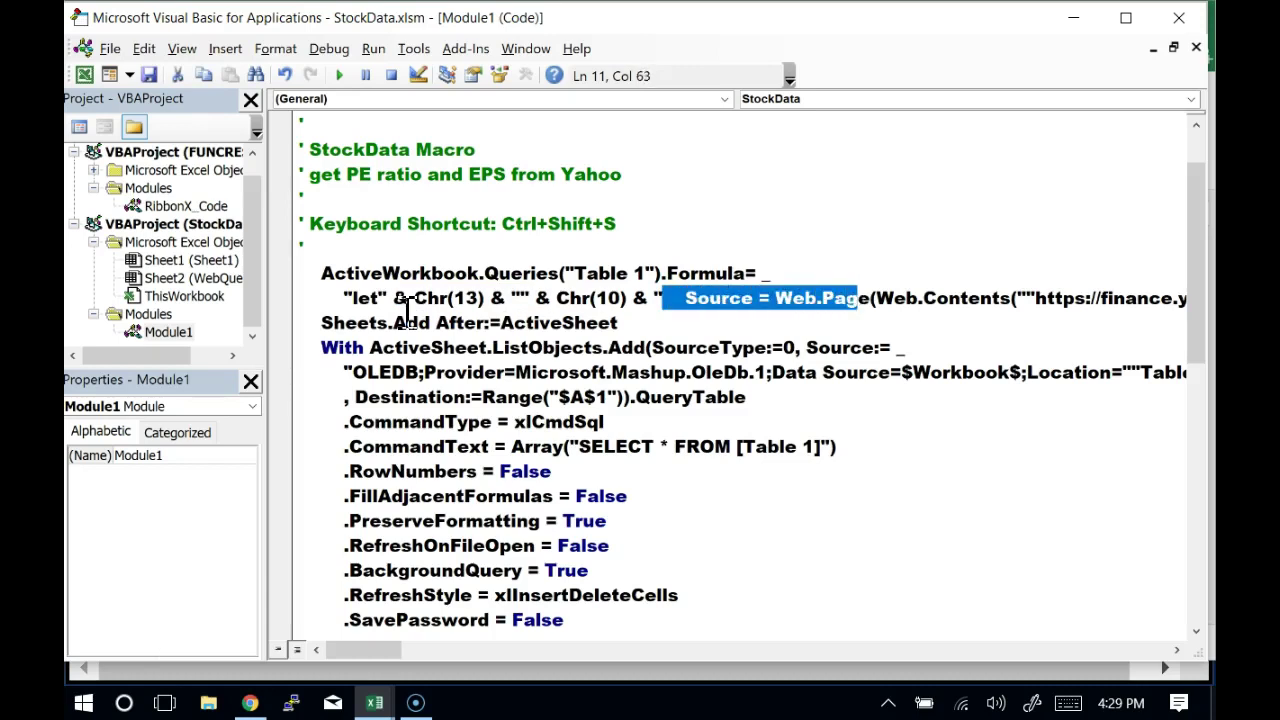
key("shift+Right")
key("shift+Right")
key("shift+Right")
key("shift+Right")
key("shift+Right")
key("shift+Right")
key("shift+Right")
key("shift+Right")
key("shift+Right")
key("shift+Right")
key("shift+Right")
key("shift+Right")
key("shift+Right")
key("shift+Right")
key("shift+Right")
key("shift+Right")
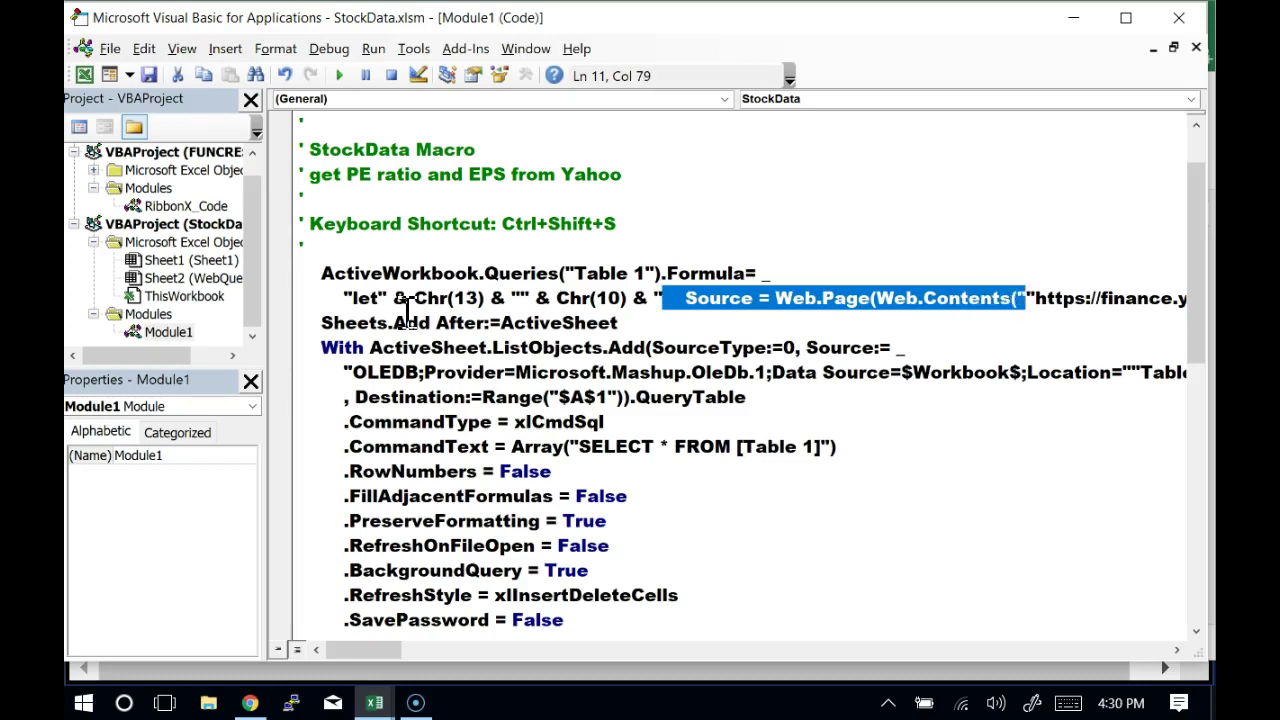
key("Left")
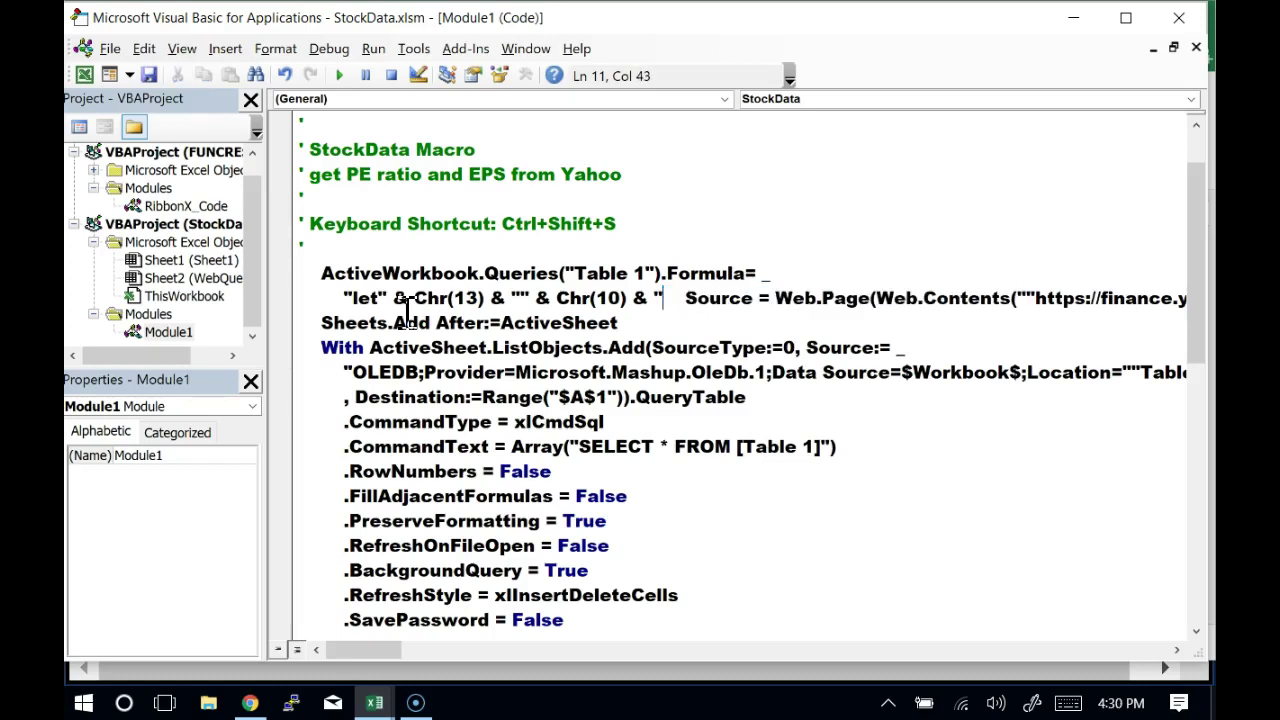
key("shift+Left")
key("shift+Right")
key("shift+Right")
key("shift+Right")
key("shift+Right")
key("shift+Right")
key("shift+Right")
key("shift+Right")
key("shift+Right")
key("shift+Right")
key("shift+Right")
key("shift+Right")
key("shift+Right")
key("shift+Right")
key("shift+Right")
key("shift+Right")
key("shift+Right")
key("shift+Right")
key("shift+Right")
key("shift+Right")
key("shift+Right")
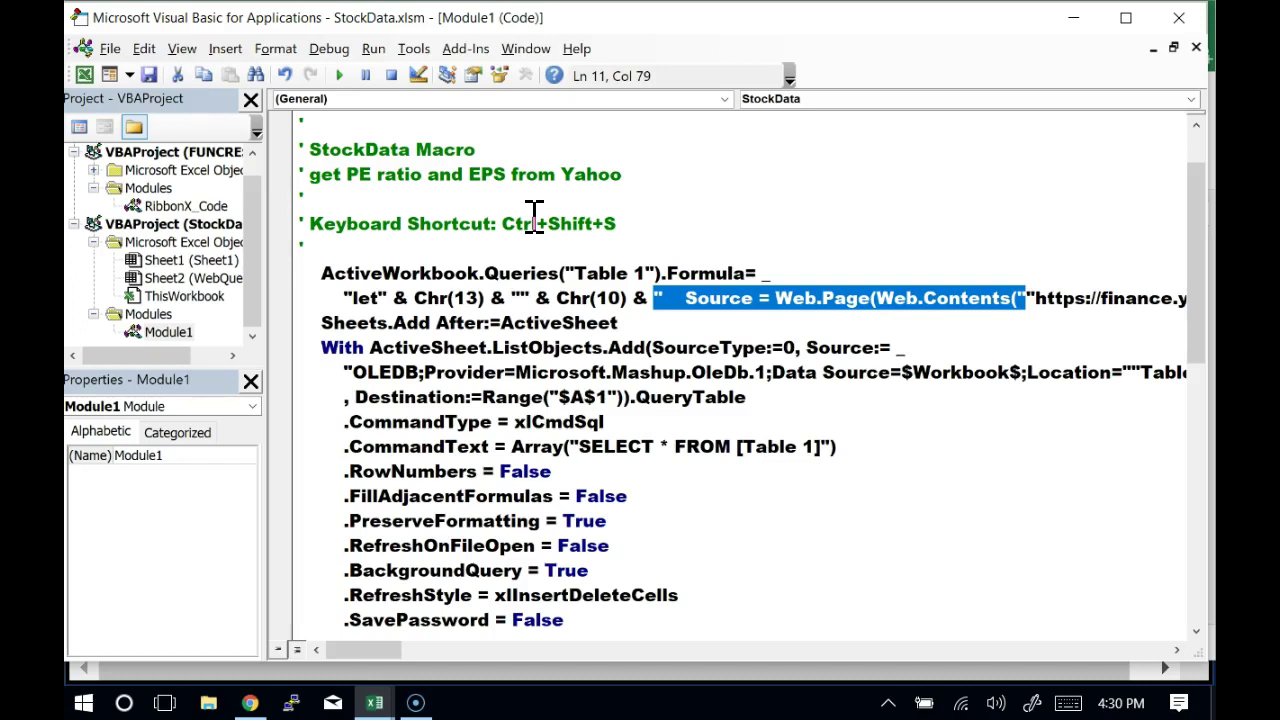
key("Left")
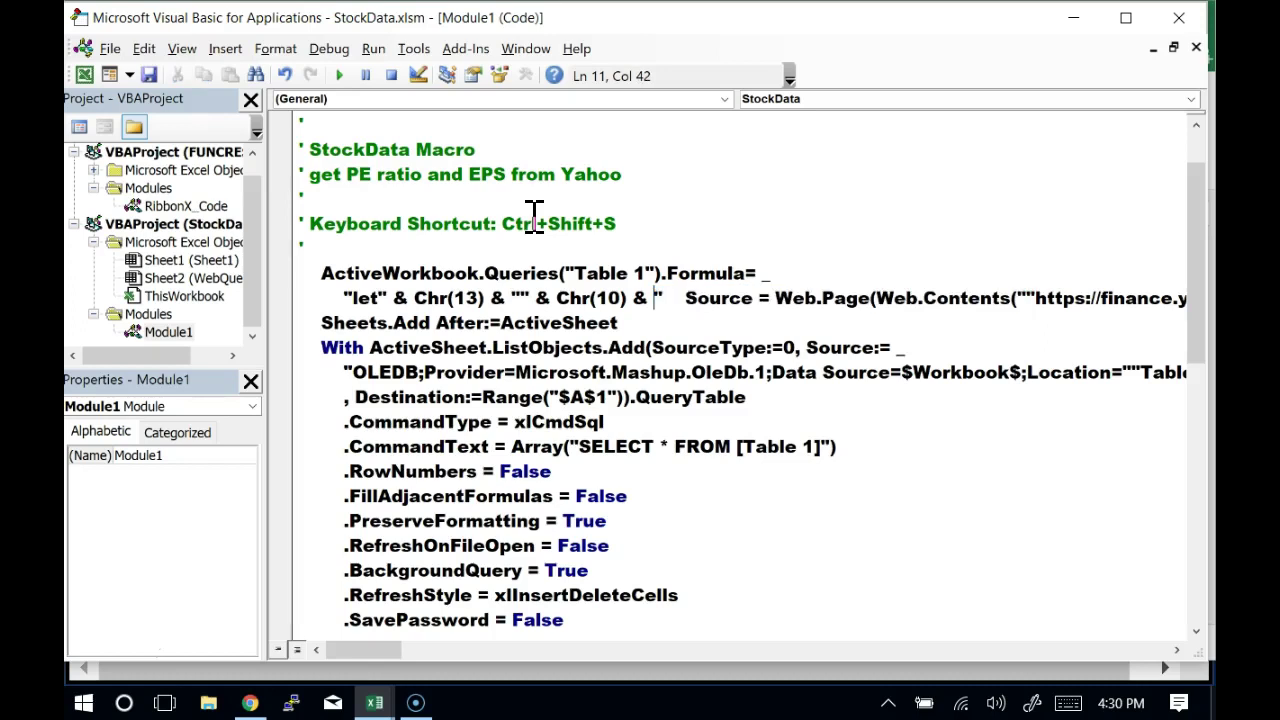
key("ctrl+Right")
key("ctrl+Right")
key("ctrl+Right")
key("Right")
key("Right")
key("Right")
key("Right")
key("Right")
key("Right")
key("Right")
key("Right")
key("Right")
key("Right")
key("Right")
key("Right")
key("Right")
key("Right")
key("Right")
key("Right")
key("Right")
key("Right")
key("Right")
key("Right")
key("shift+Right")
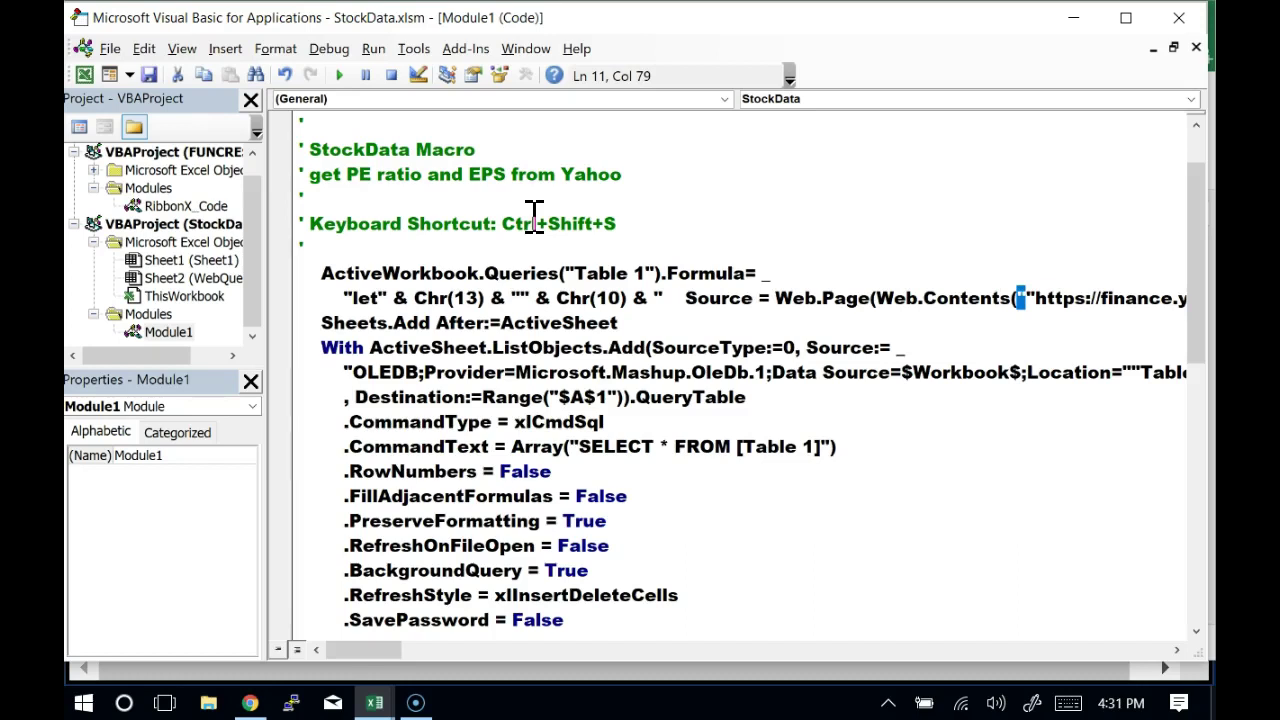
key("Right")
key("shift+Right")
key("Left")
key("Left")
key("shift+Right")
key("shift+Right")
key("Right")
key("Right")
key("Right")
key("Right")
key("Right")
key("Right")
key("Right")
key("Right")
key("Right")
key("Right")
key("Right")
key("Right")
key("Right")
key("Right")
key("Right")
key("Right")
key("Right")
key("Right")
key("Right")
key("Right")
key("Right")
key("Right")
key("Right")
key("Right")
key("Right")
key("Right")
key("Right")
key("Right")
key("Right")
key("Right")
key("Right")
key("Right")
key("Right")
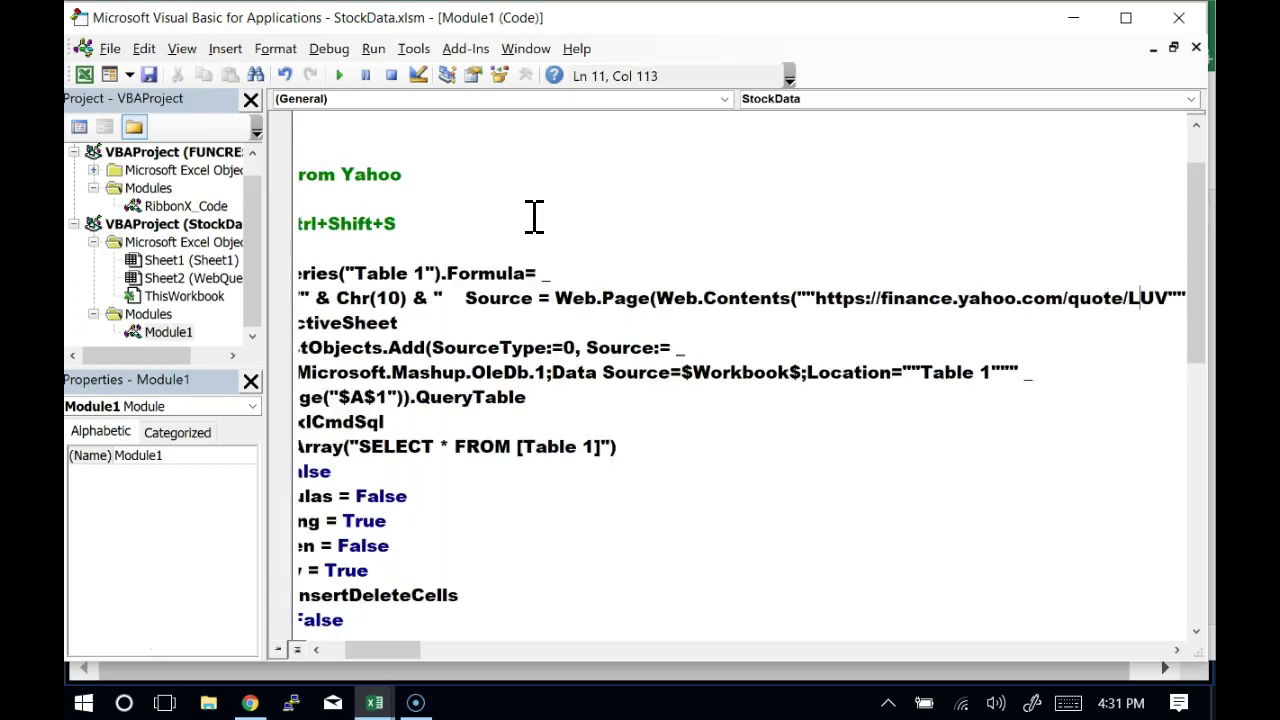
key("Left")
key("Left")
key("Left")
key("Left")
key("Left")
key("Left")
key("Left")
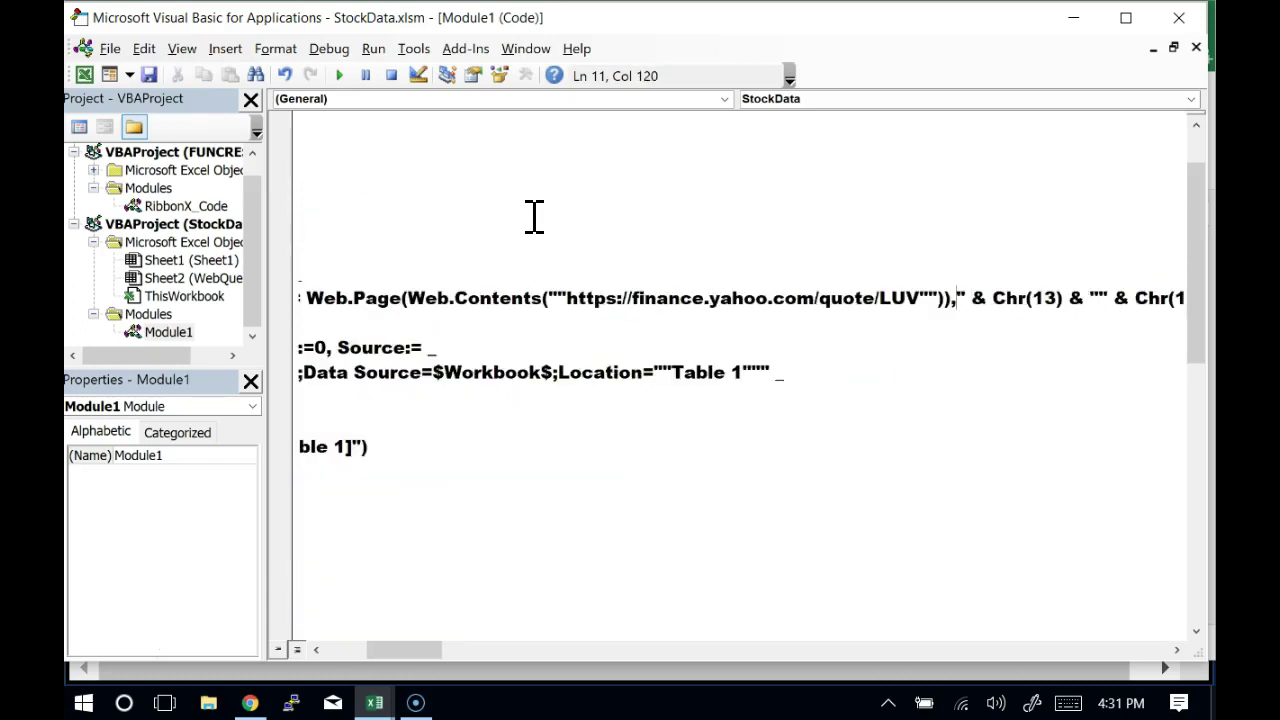
key("shift+Right")
key("shift+Right")
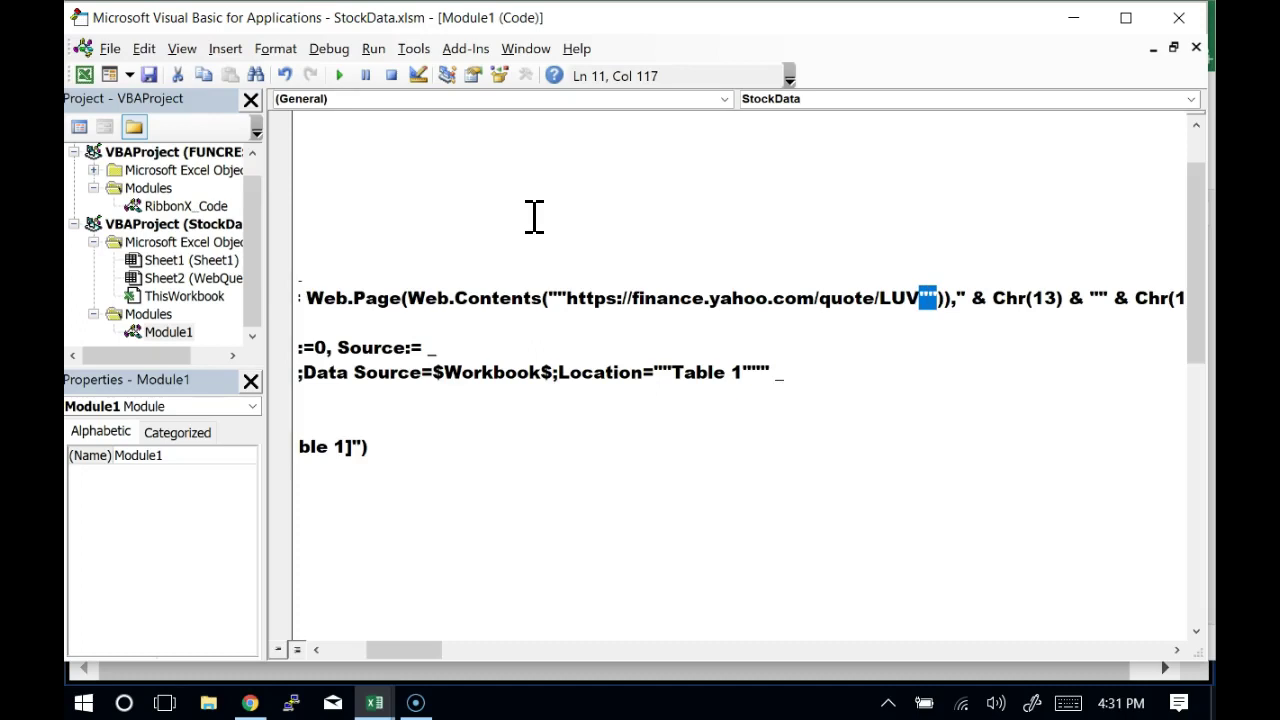
key("Right")
key("shift+Right")
key("shift+Right")
key("shift+Right")
key("Right")
key("shift+Right")
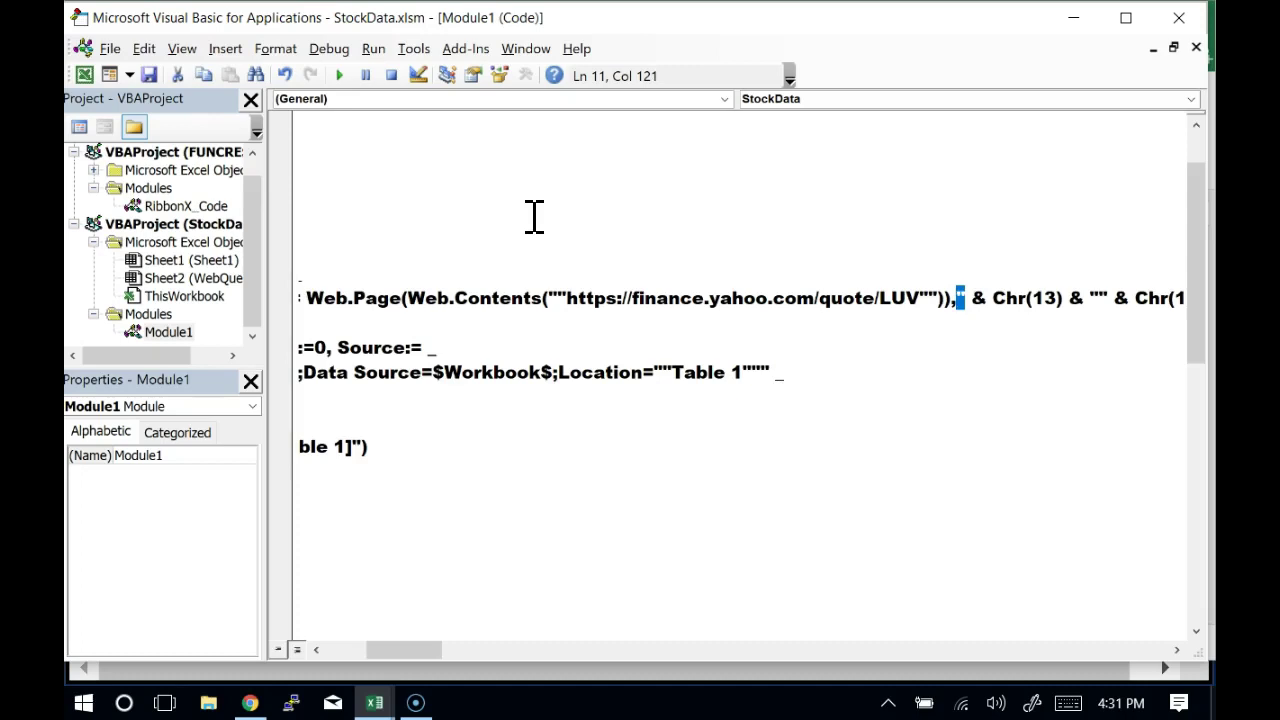
key("Left")
key("Left")
key("Left")
key("Left")
key("Left")
key("Left")
key("Left")
key("Right")
key("shift+Right")
key("shift+Right")
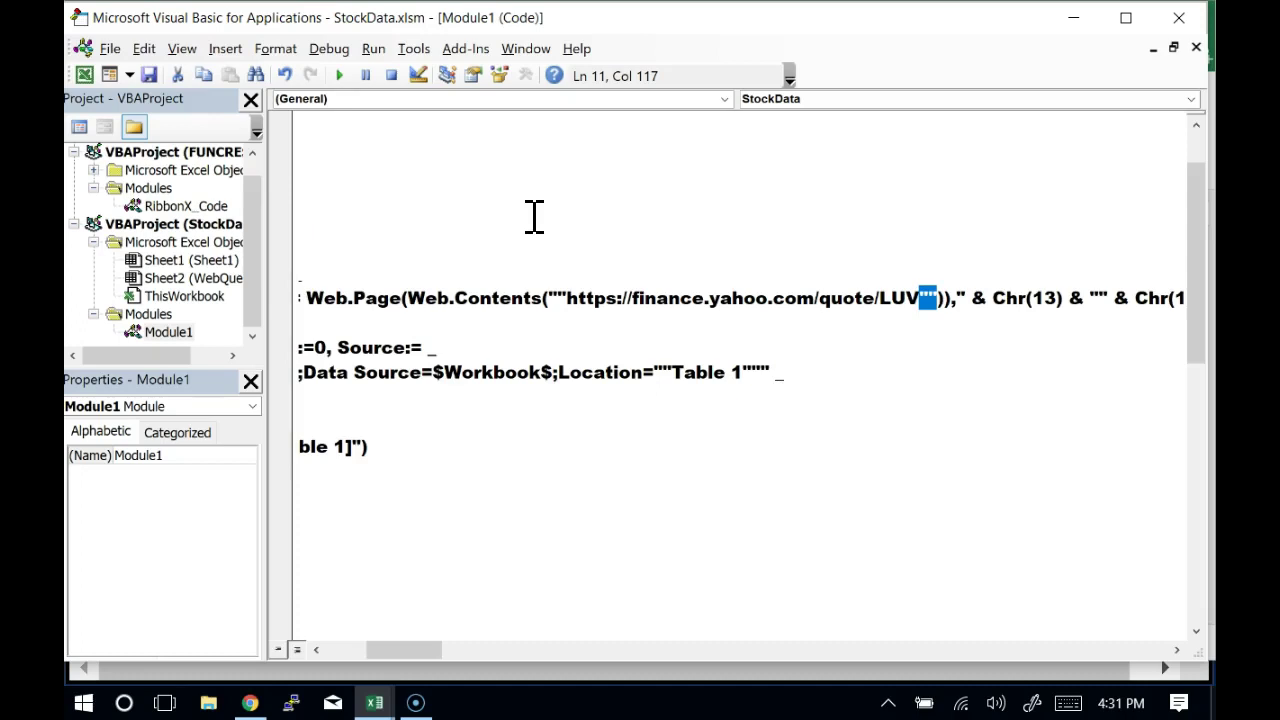
key("Left")
key("Left")
key("Left")
key("Left")
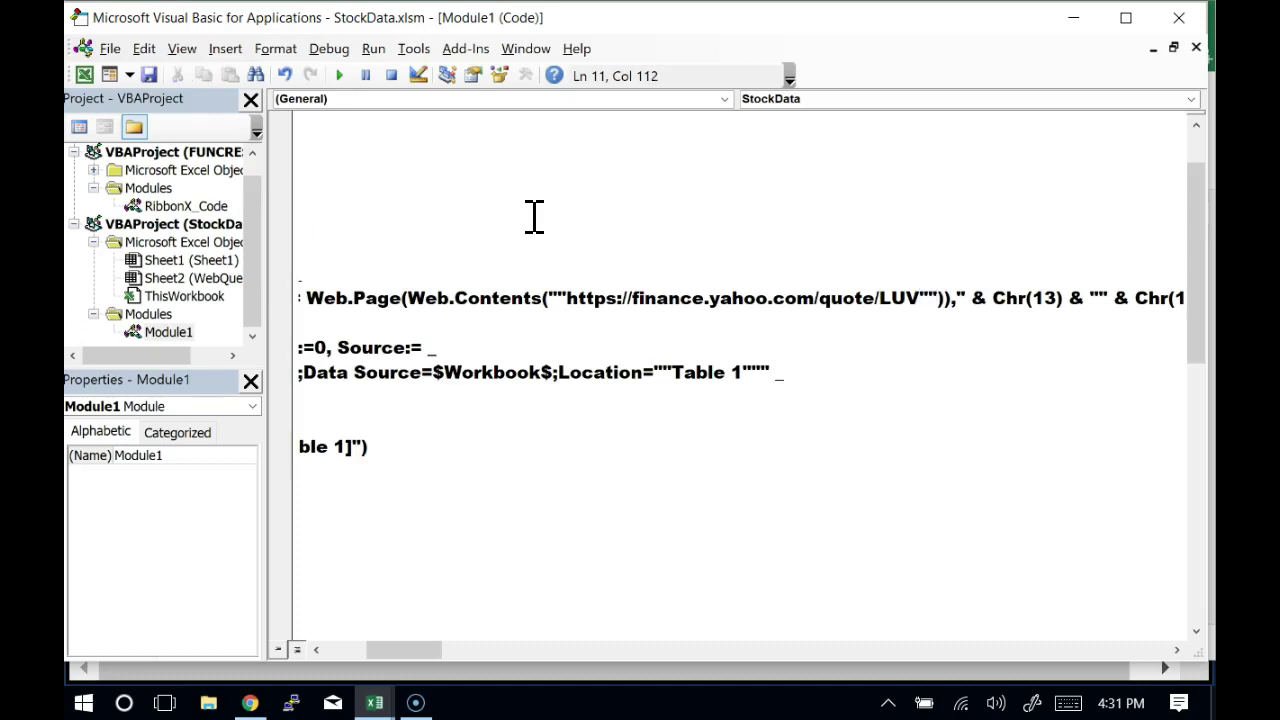
key("shift+Right")
key("shift+Right")
key("shift+Right")
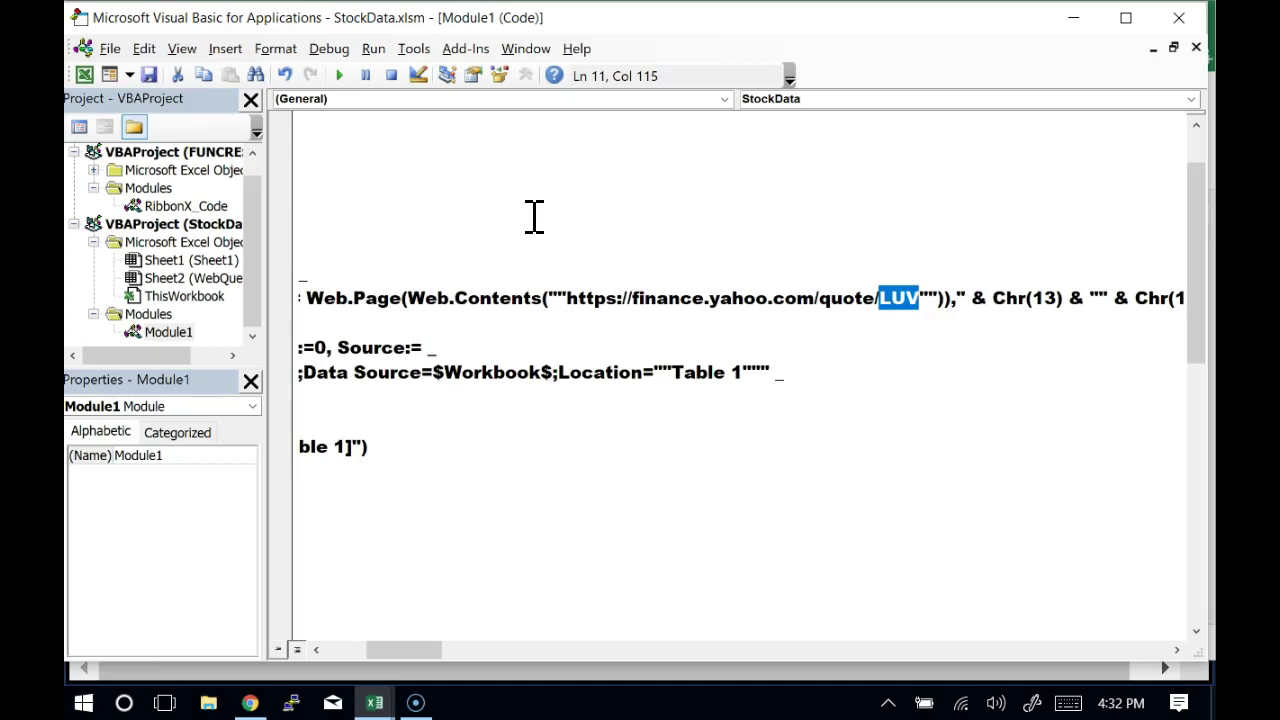
Replace LUV in the Yahoo quote URL with '& &' between the quotes
key("Delete")
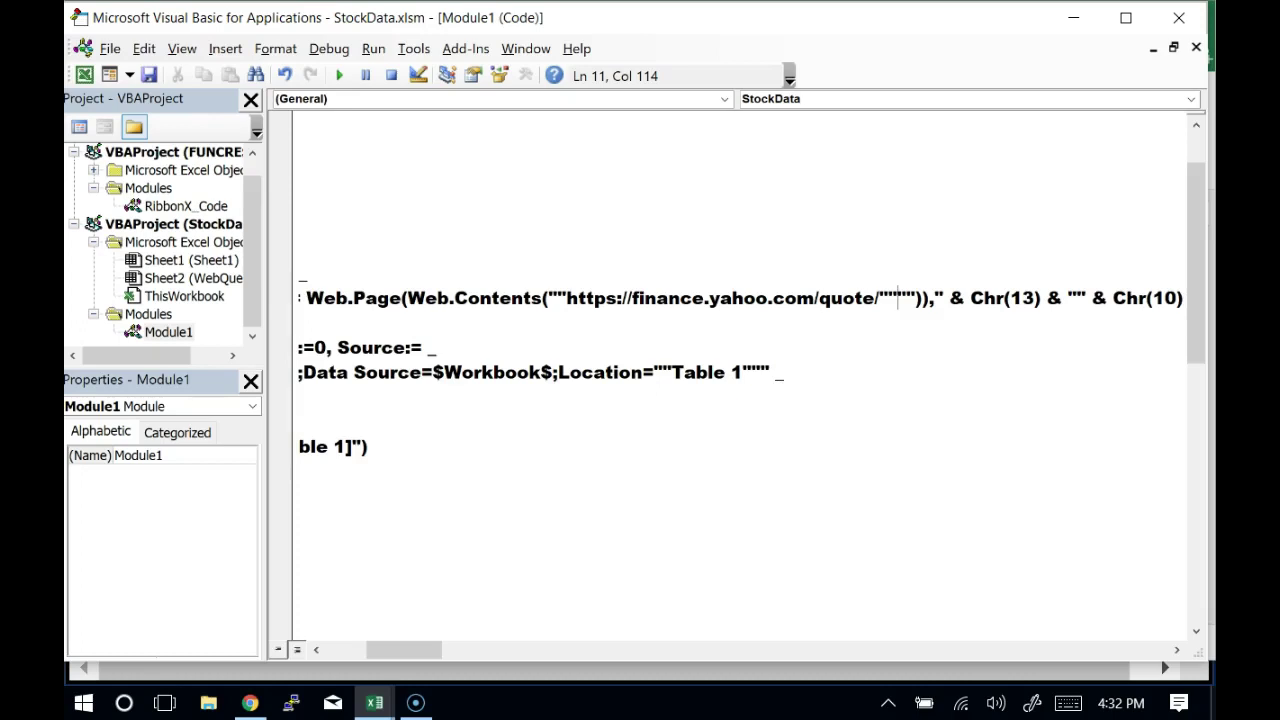
key("Left")
type("&&")
key("Left")
key("Left")
key("alt")
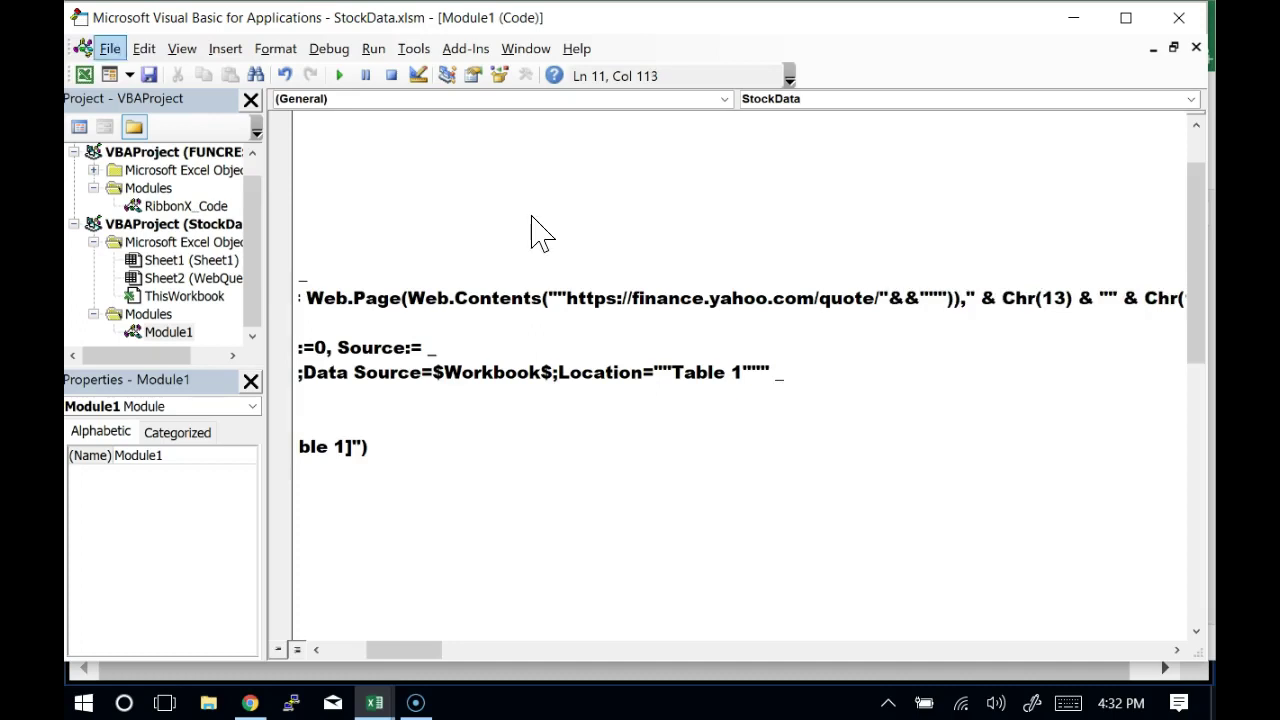
key("Right")
key("Escape")
key("Right")
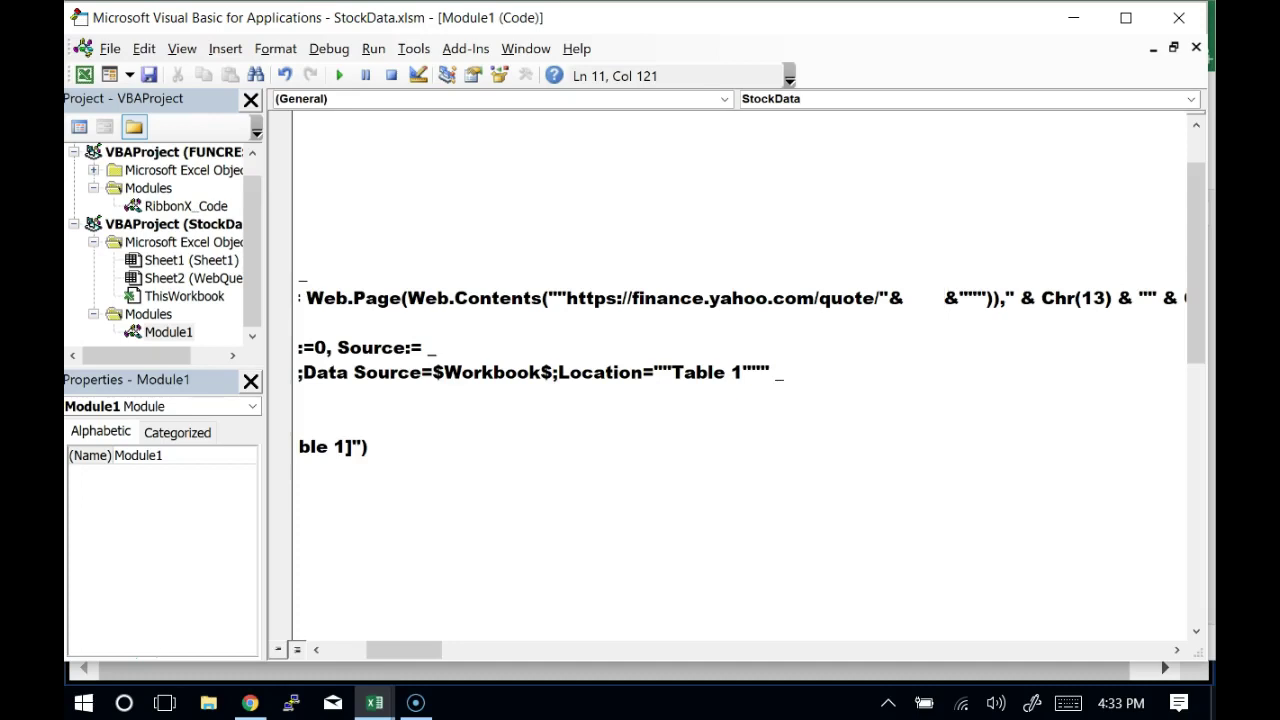
Type activecell.value between the two ampersands, fixing the 'valeu' typo
key("Left")
key("Left")
key("Left")
key("Left")
type("activecell")
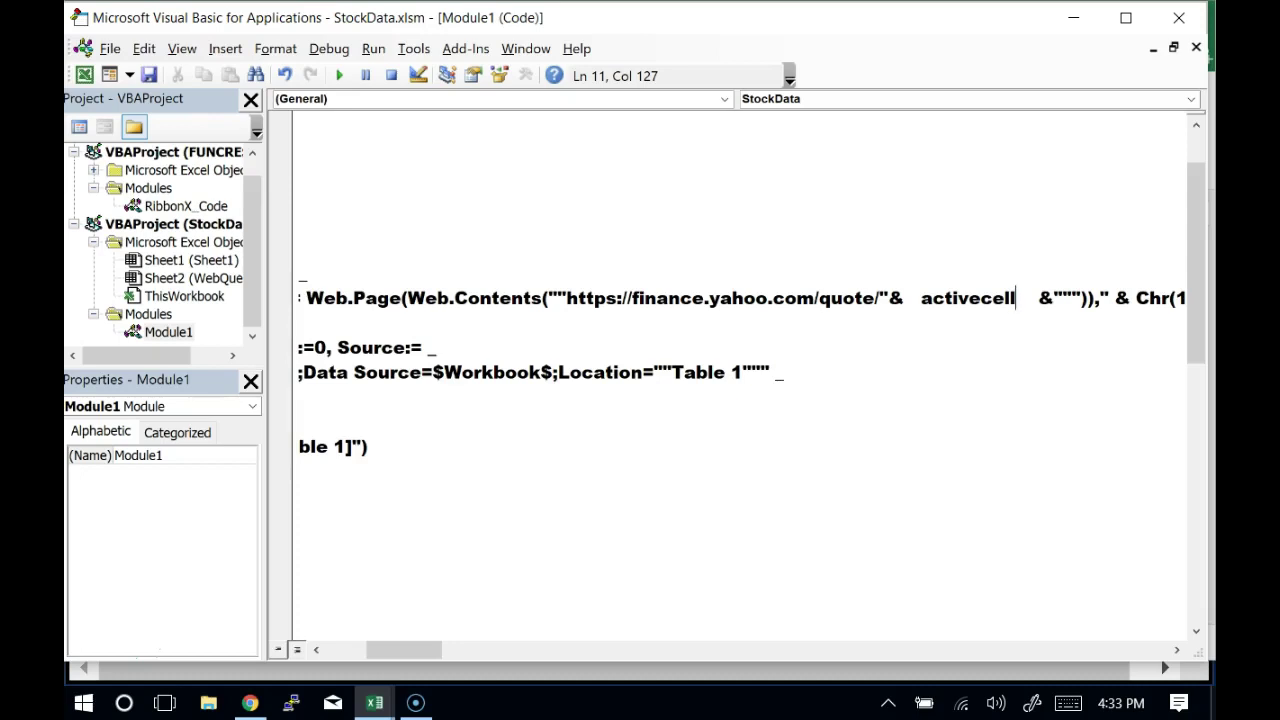
type(".vale")
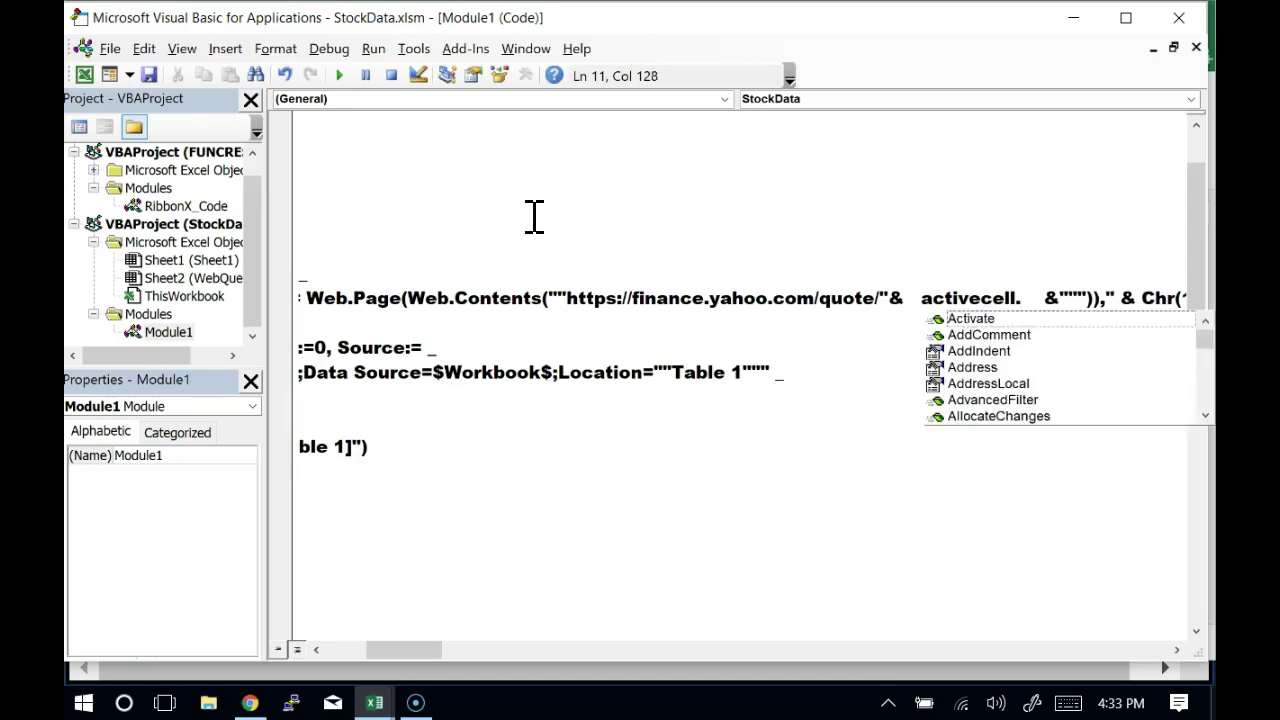
type("u")
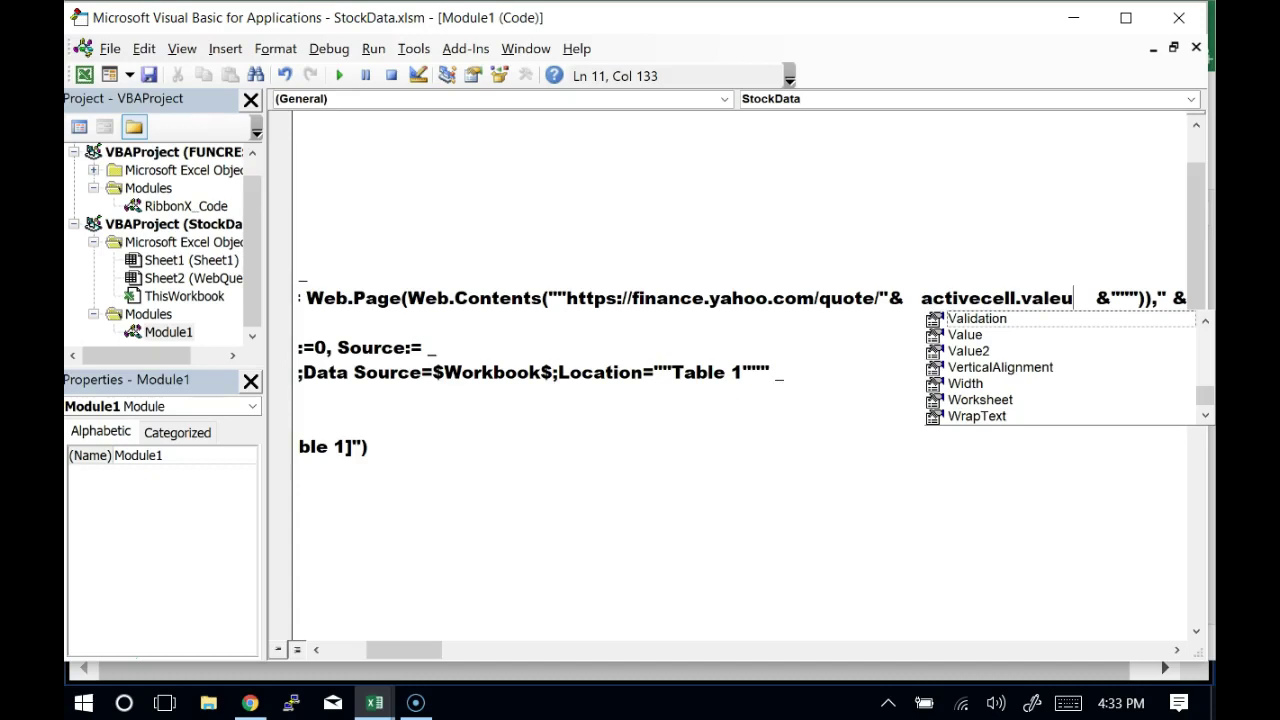
key("BackSpace")
key("BackSpace")
key("BackSpace")
type("lue")
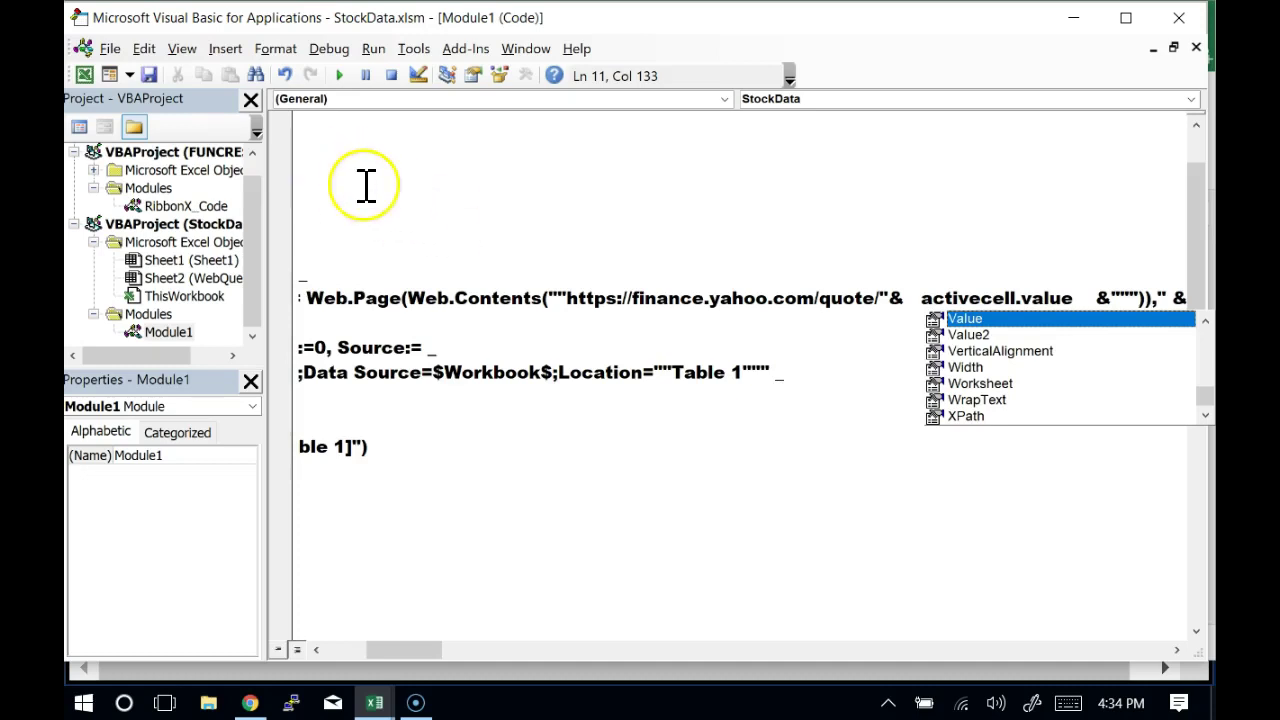
left_click(387, 240)
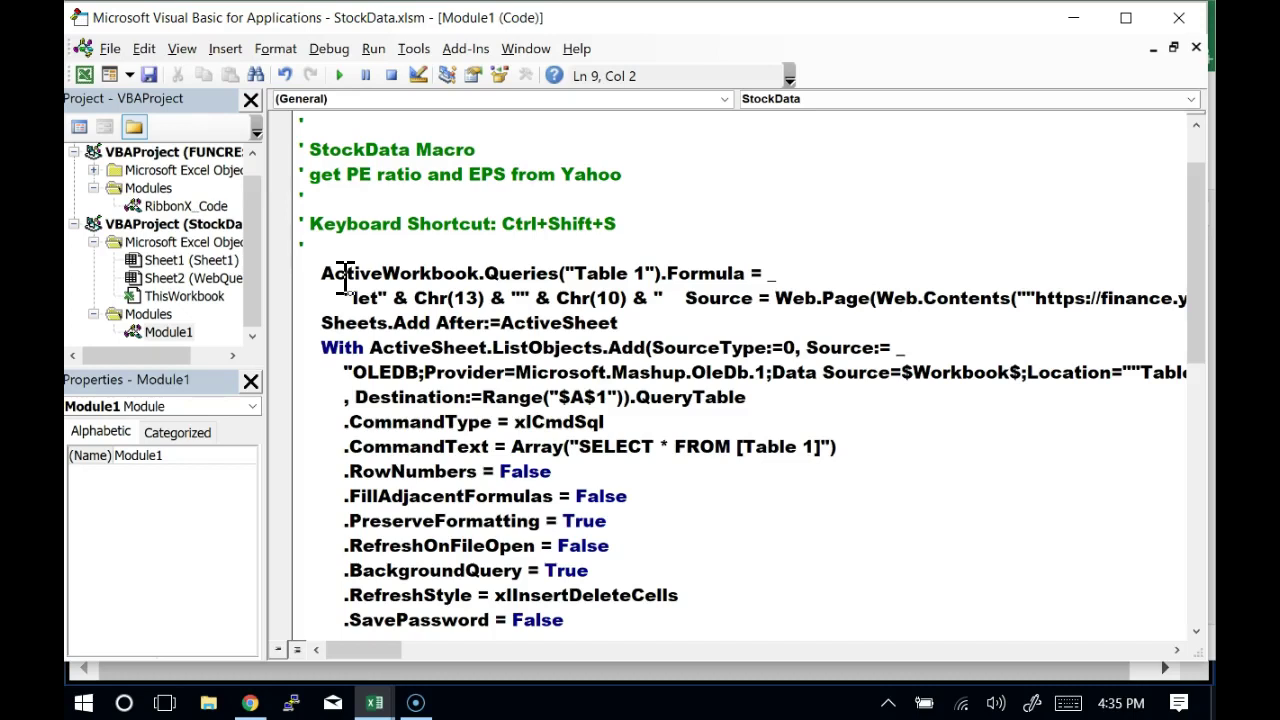
Add ' _' line breaks before the Source step and before the ActiveCell.Value part
key("Right")
key("Down")
key("Right")
key("Right")
key("Right")
key("Right")
key("Right")
key("Right")
key("Right")
key("Right")
key("Right")
key("Right")
key("Right")
key("Right")
key("Right")
key("Right")
key("Right")
key("Right")
key("Right")
key("Right")
key("Right")
key("Right")
key("Right")
key("Right")
key("Right")
key("Right")
key("Right")
key("Right")
key("Right")
key("Right")
key("Right")
key("Right")
key("Right")
key("Right")
key("Right")
key("Right")
key("Right")
key("Right")
key("Right")
key("Right")
key("Right")
key("Right")
key("Right")
key("Right")
key("Right")
key("Right")
key("Right")
key("Left")
key("Left")
key("Left")
key("Left")
key("Left")
key("Left")
key("Left")
key("Left")
key("Left")
key("Left")
key("Left")
key("Left")
key("Left")
key("Left")
key("Left")
key("Left")
key("Left")
key("Left")
key("Left")
key("Left")
key("Left")
key("Left")
key("Left")
key("Left")
key("Left")
key("Left")
key("Right")
key("Right")
key("Right")
type("_")
key("Return")
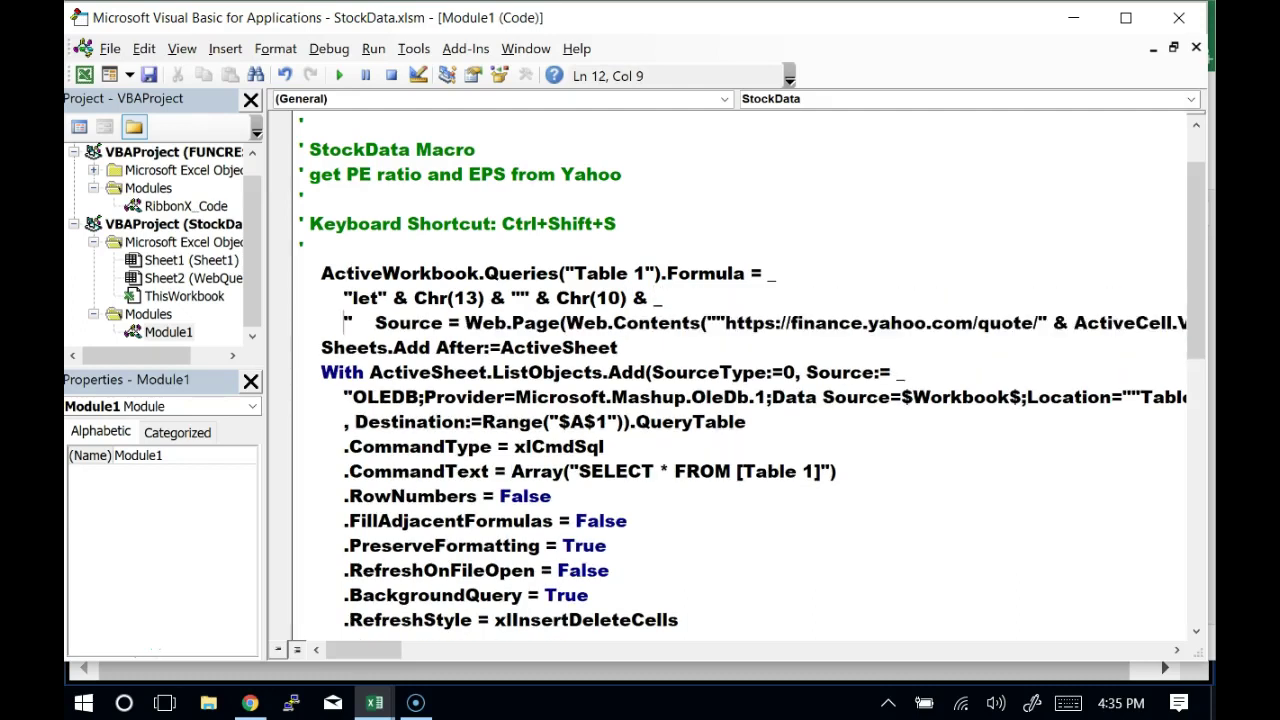
key("Right")
key("Right")
key("Right")
key("Right")
key("Right")
key("Right")
key("Right")
key("Right")
key("Right")
key("Right")
key("Right")
key("Right")
Add ' _' line breaks before the Data1 and Changed Type steps of the formula
key("Right")
key("Right")
key("Right")
key("Right")
key("Right")
key("Right")
key("Right")
key("Right")
key("Right")
key("Right")
key("Right")
key("Right")
key("Right")
key("Right")
key("Right")
key("Right")
key("Right")
key("Right")
key("Right")
key("Right")
key("Right")
key("Right")
key("Right")
key("Right")
key("Right")
key("Right")
key("Right")
key("Right")
key("Right")
key("Right")
key("Right")
key("Right")
key("Right")
key("Right")
key("Right")
key("Right")
key("Right")
key("Right")
key("Right")
key("Right")
type("_")
key("Return")
key("Right")
key("Right")
key("Right")
key("Right")
key("Right")
key("Right")
key("Right")
key("Right")
key("Right")
key("Right")
key("Right")
key("Right")
key("Right")
key("Right")
key("Right")
key("Right")
key("Right")
key("Right")
key("Right")
key("Right")
key("Right")
key("Right")
key("Right")
key("Right")
key("Right")
key("Right")
key("Right")
key("Right")
key("Right")
key("Right")
key("Right")
key("Right")
key("Right")
key("Right")
key("Right")
key("Right")
key("Right")
key("Right")
key("Right")
key("Right")
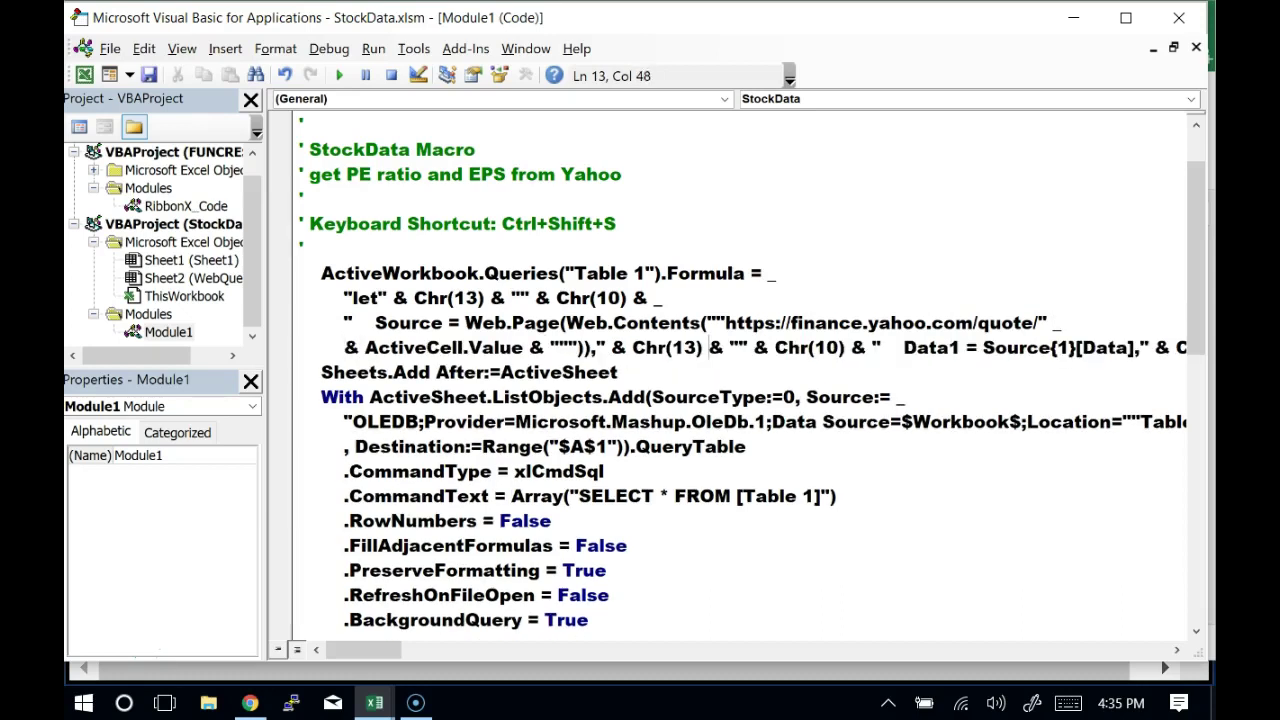
key("Right")
key("Right")
key("Right")
type("_")
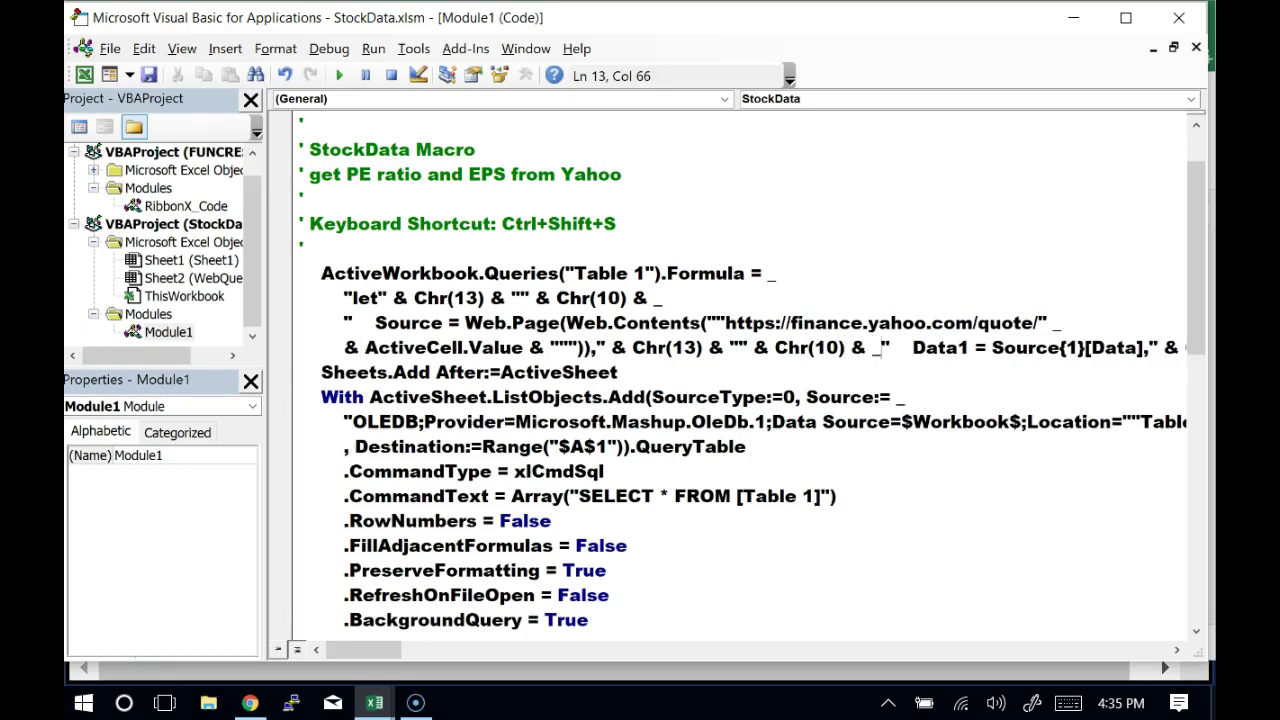
key("Return")
key("Right")
key("Right")
key("Right")
key("Right")
key("Right")
key("Right")
key("Right")
key("Right")
key("Right")
key("Right")
key("Right")
key("Right")
key("Right")
key("Right")
key("Right")
key("Right")
key("Right")
key("Right")
key("Right")
key("Right")
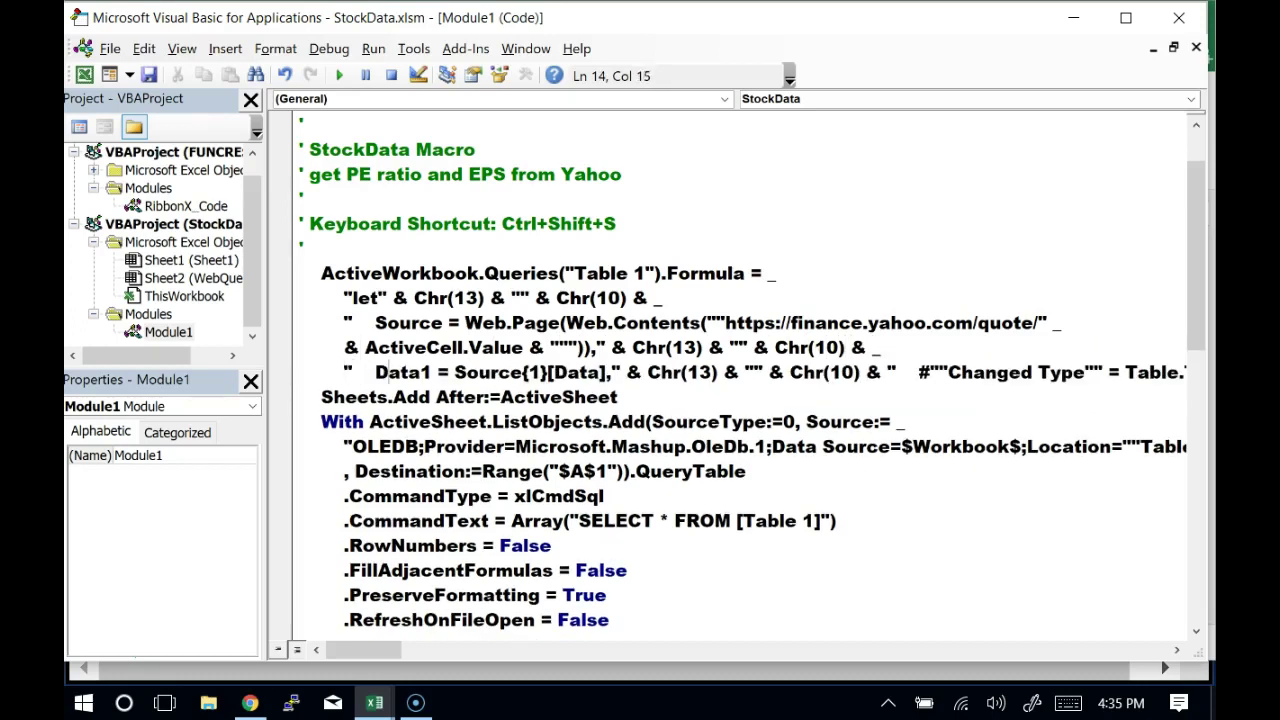
type("_")
key("Return")
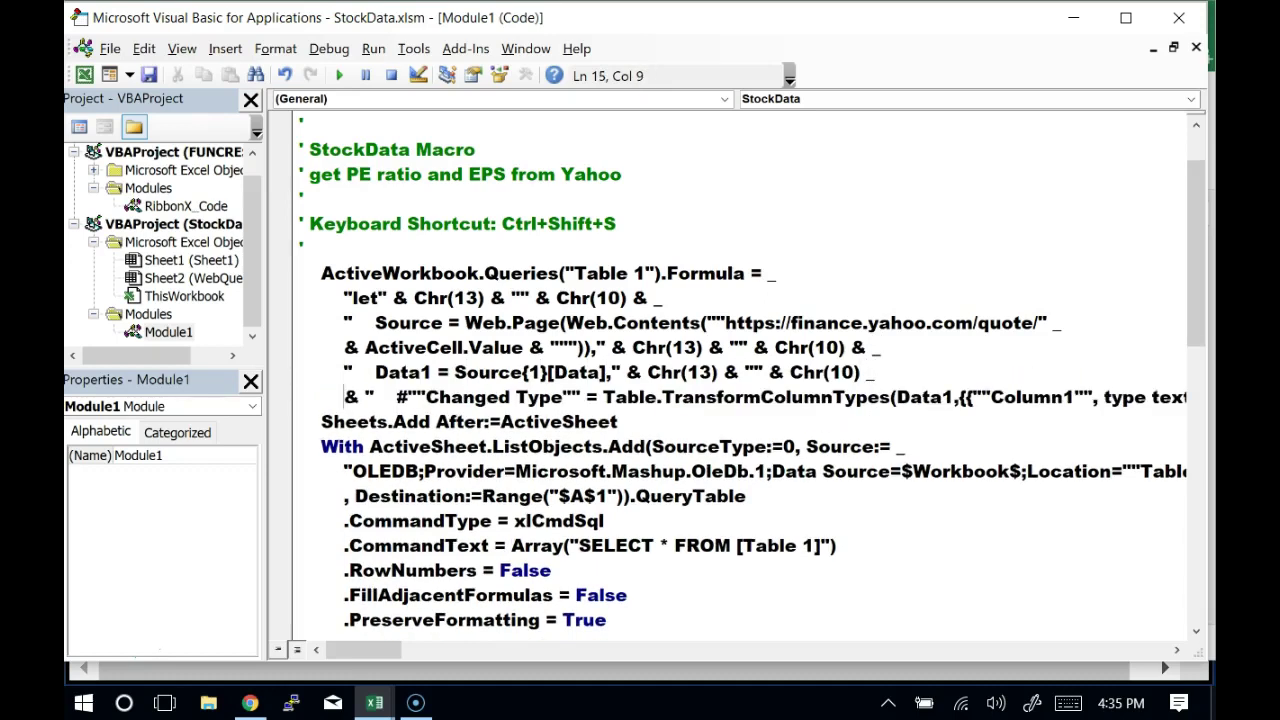
key("Right")
key("Right")
key("Right")
key("Right")
key("Right")
key("Right")
key("Right")
key("Right")
key("Right")
key("Right")
key("Right")
key("Right")
key("Right")
key("Right")
key("Right")
key("Right")
key("Right")
key("Right")
key("Right")
key("Right")
key("Right")
key("Right")
key("Right")
key("Right")
key("Right")
key("Right")
key("Right")
key("Right")
key("Right")
key("Right")
key("Right")
key("Right")
key("Right")
key("Right")
key("Right")
key("Right")
key("Right")
key("Right")
key("Right")
key("Right")
key("Left")
key("Left")
key("Left")
key("Left")
key("Left")
key("Left")
key("Left")
key("Left")
key("Left")
key("Left")
key("Left")
key("Left")
key("Left")
key("Left")
key("Left")
key("Left")
key("Left")
key("Left")
key("Left")
key("Left")
key("Left")
key("Left")
key("Left")
key("Left")
key("Left")
key("Left")
key("Left")
key("Left")
key("Left")
key("Left")
key("Left")
key("Left")
key("Left")
key("Left")
key("Left")
key("Left")
key("Left")
key("Left")
key("Left")
key("Left")
key("Left")
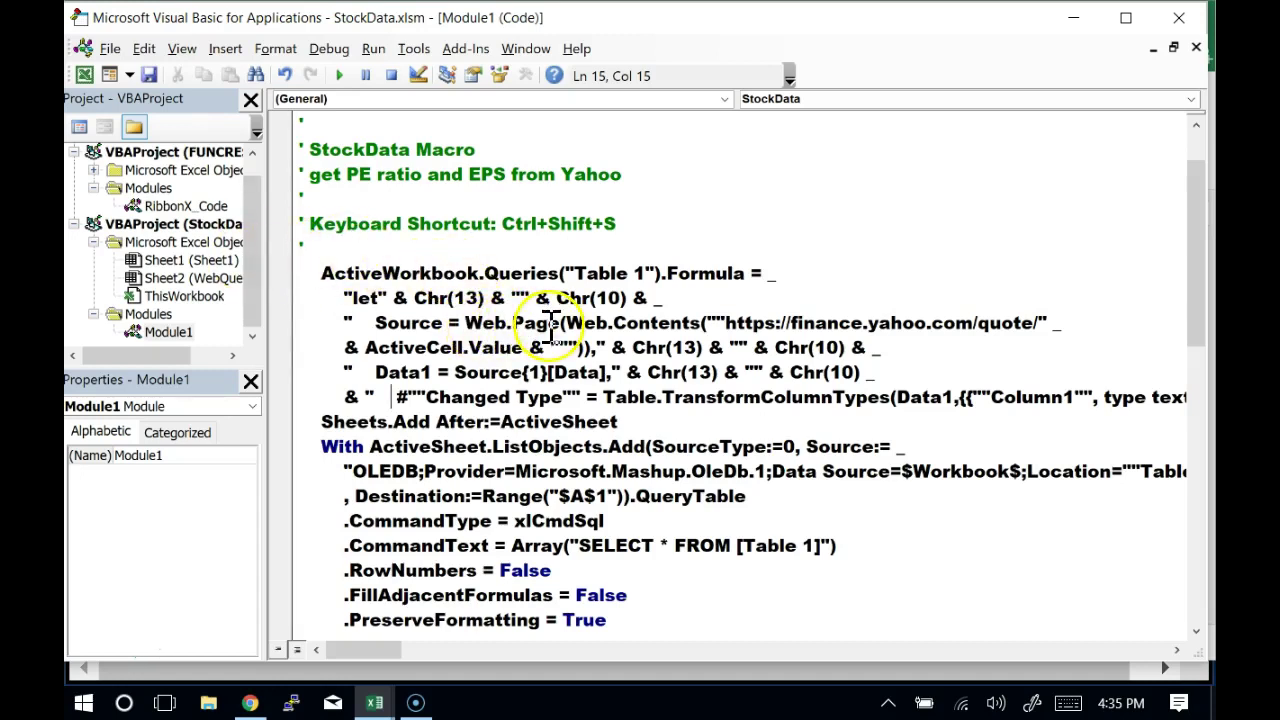
left_click_drag(463, 322, 583, 350)
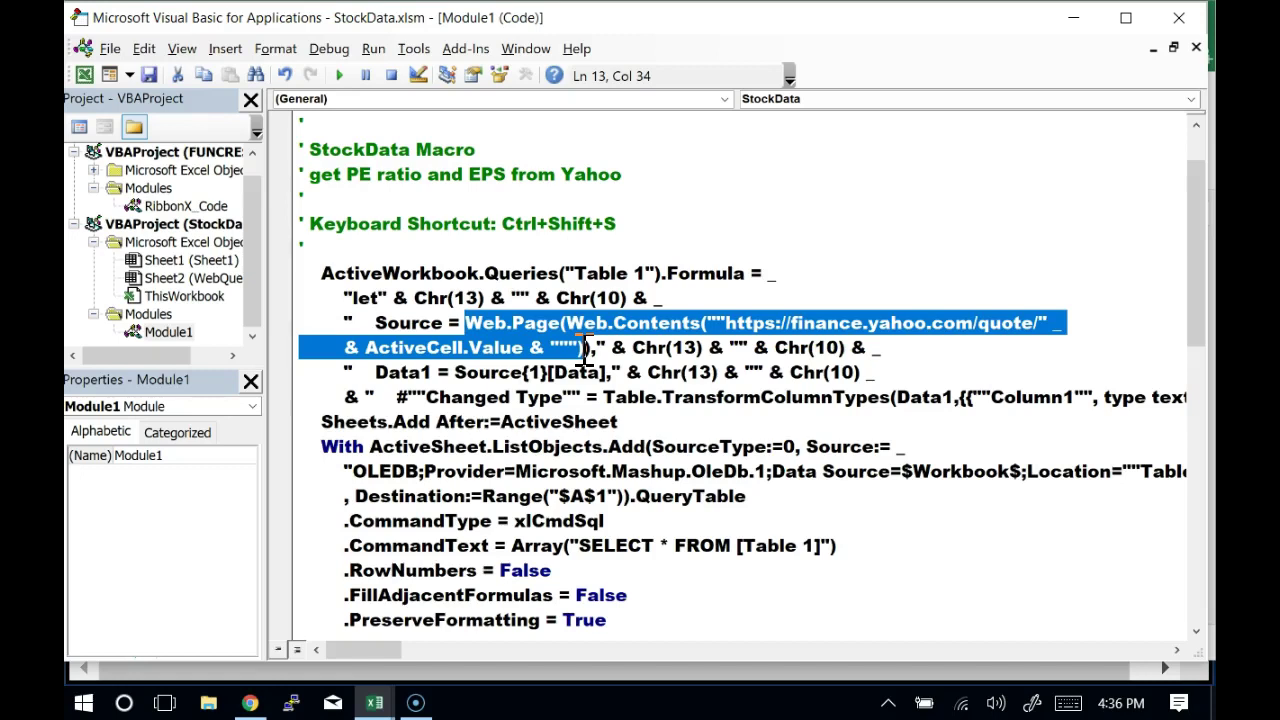
left_click_drag(622, 422, 288, 428)
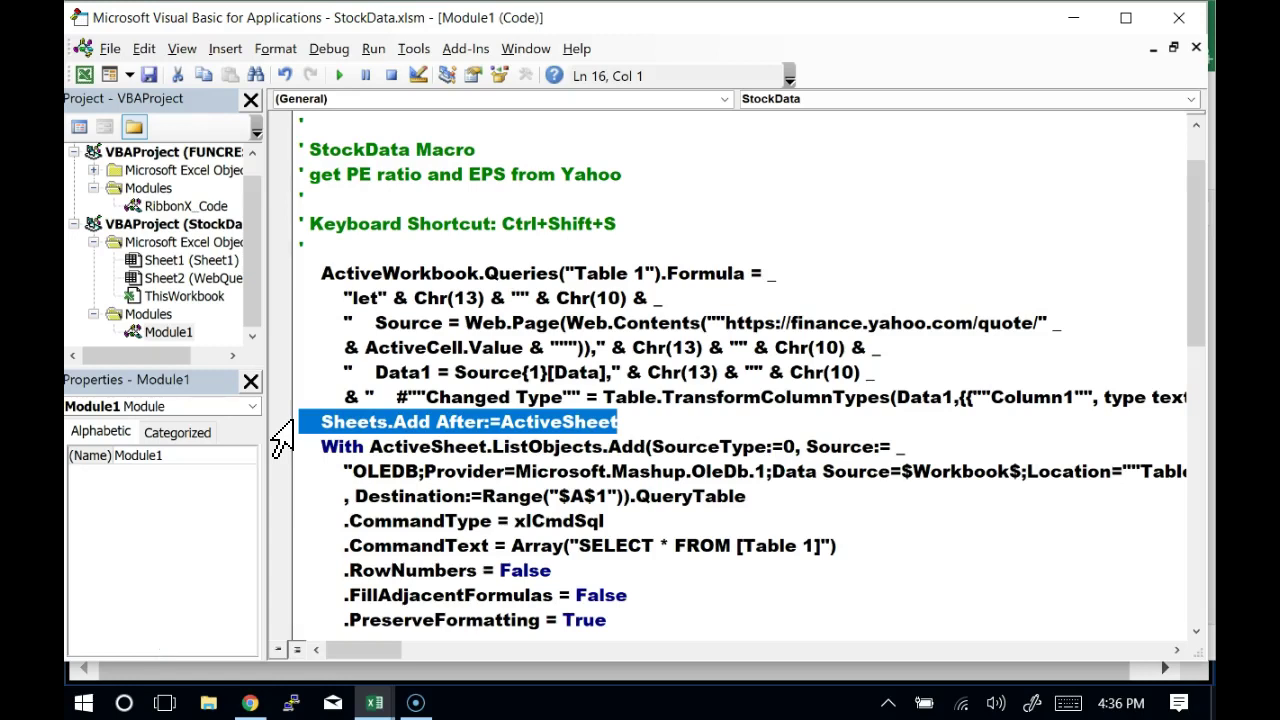
Prefix Sheets.Add After:=ActiveSheet with an apostrophe, then review the remaining macro lines
key("Right")
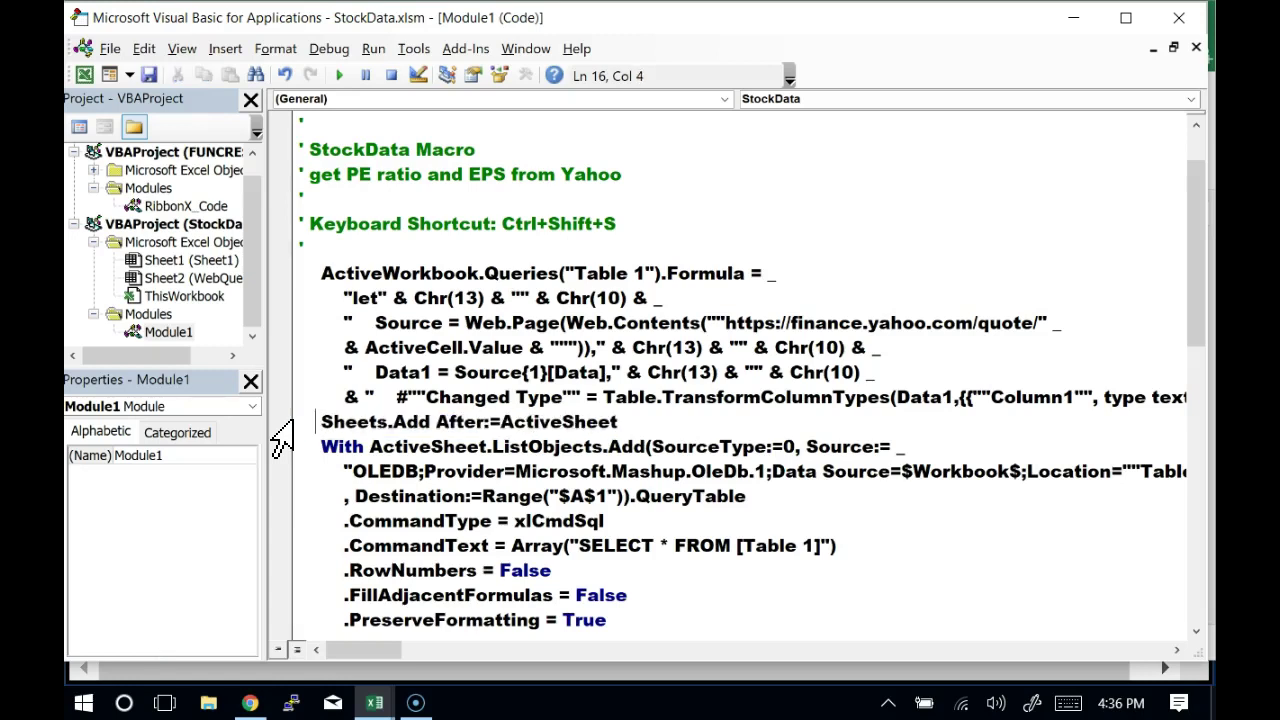
key("Left")
type("'")
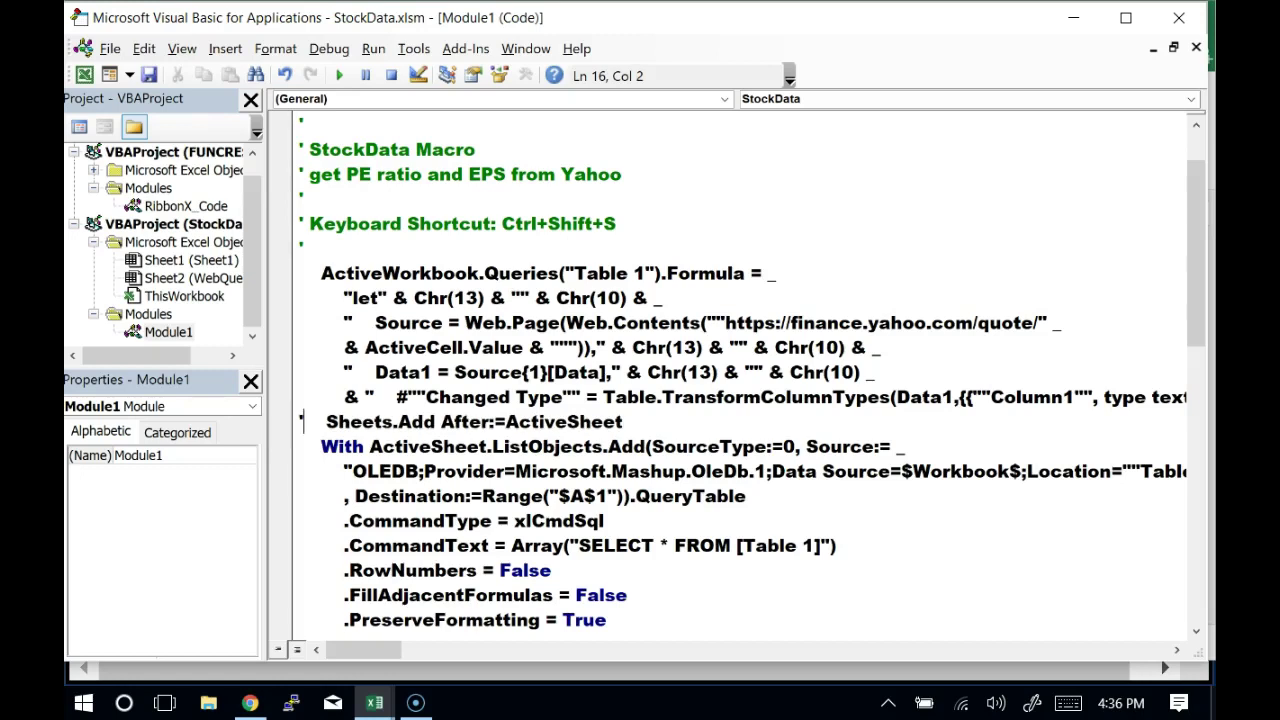
left_click(299, 446)
left_click(303, 421)
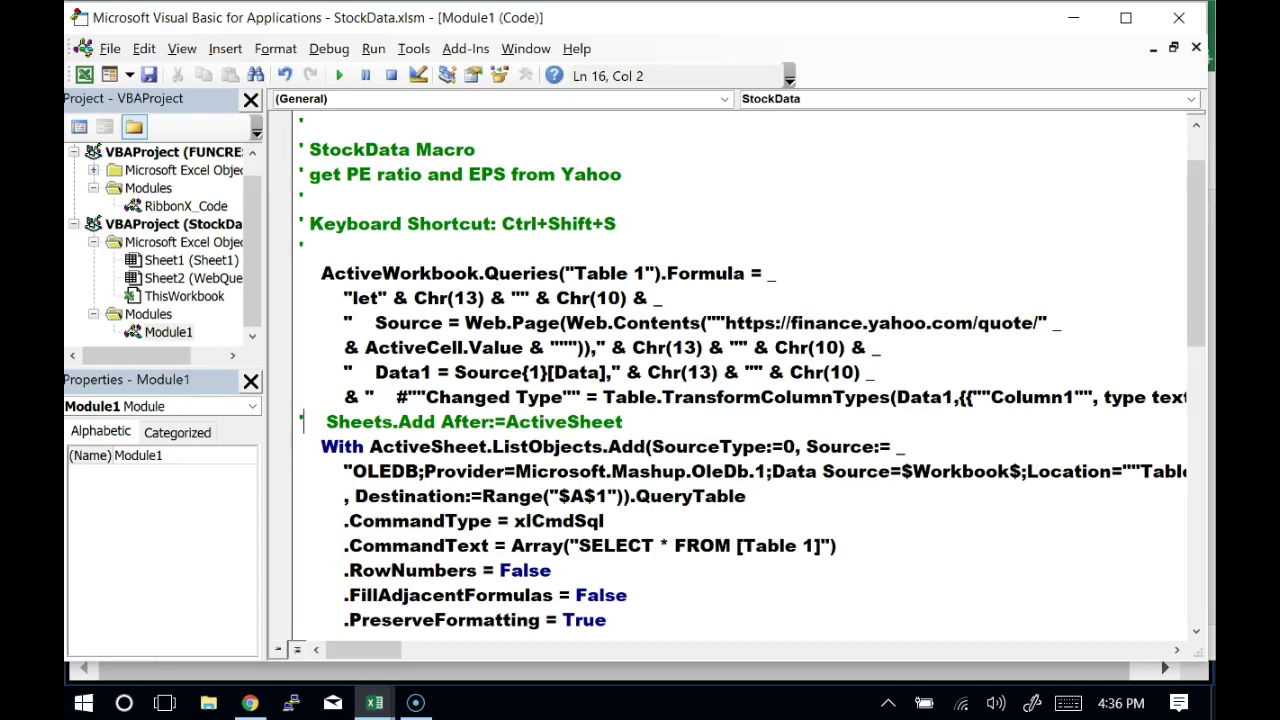
key("Down")
key("Down")
key("Down")
key("Down")
key("Down")
key("Down")
key("Down")
key("Down")
key("Down")
key("Down")
key("Down")
key("Down")
key("Down")
key("Down")
key("Down")
key("Down")
key("Down")
key("Down")
key("Down")
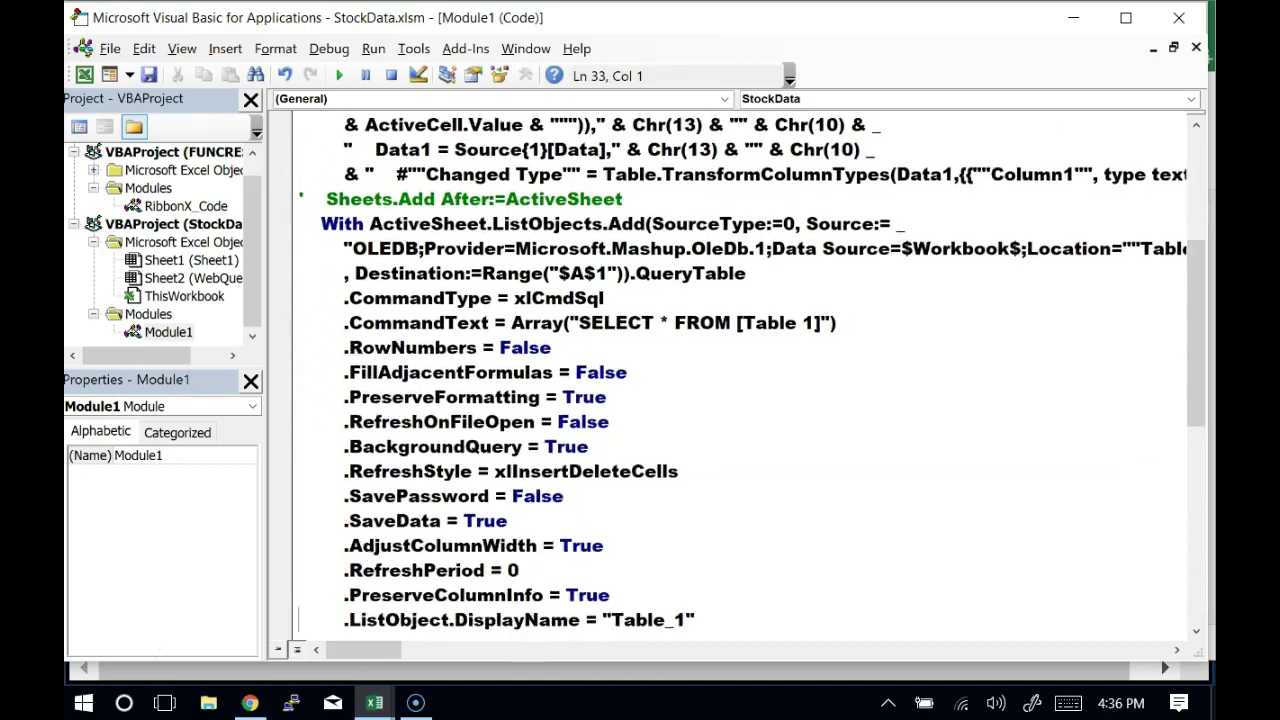
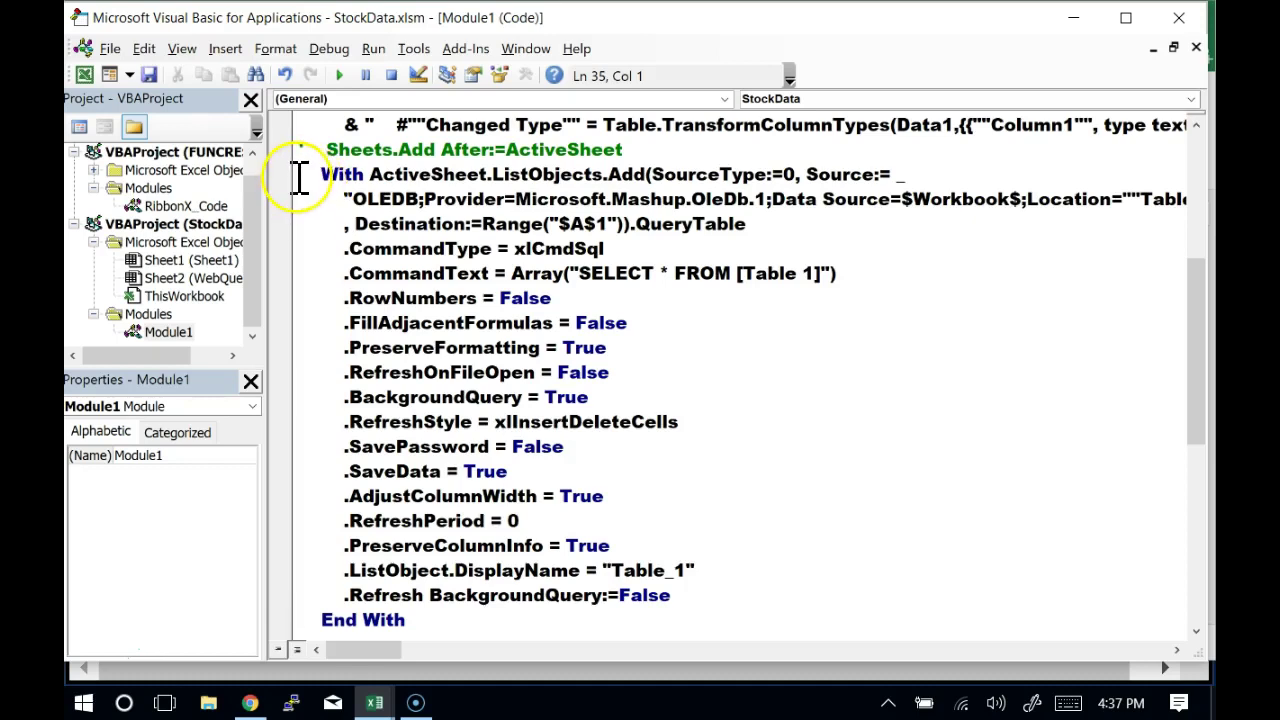
Delete the recorded With ActiveSheet.ListObjects.Add … End With block and add a blank line after Sheets.Add
left_click(300, 178)
left_click_drag(300, 190, 293, 491)
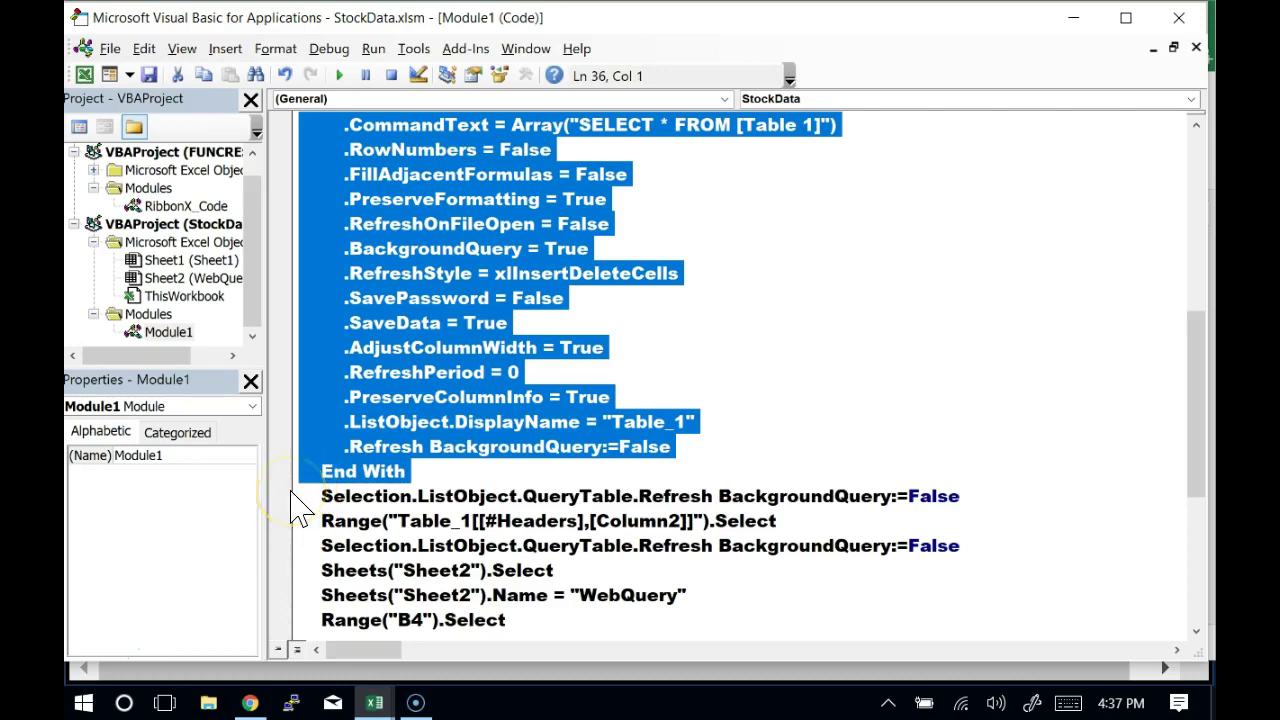
key("Delete")
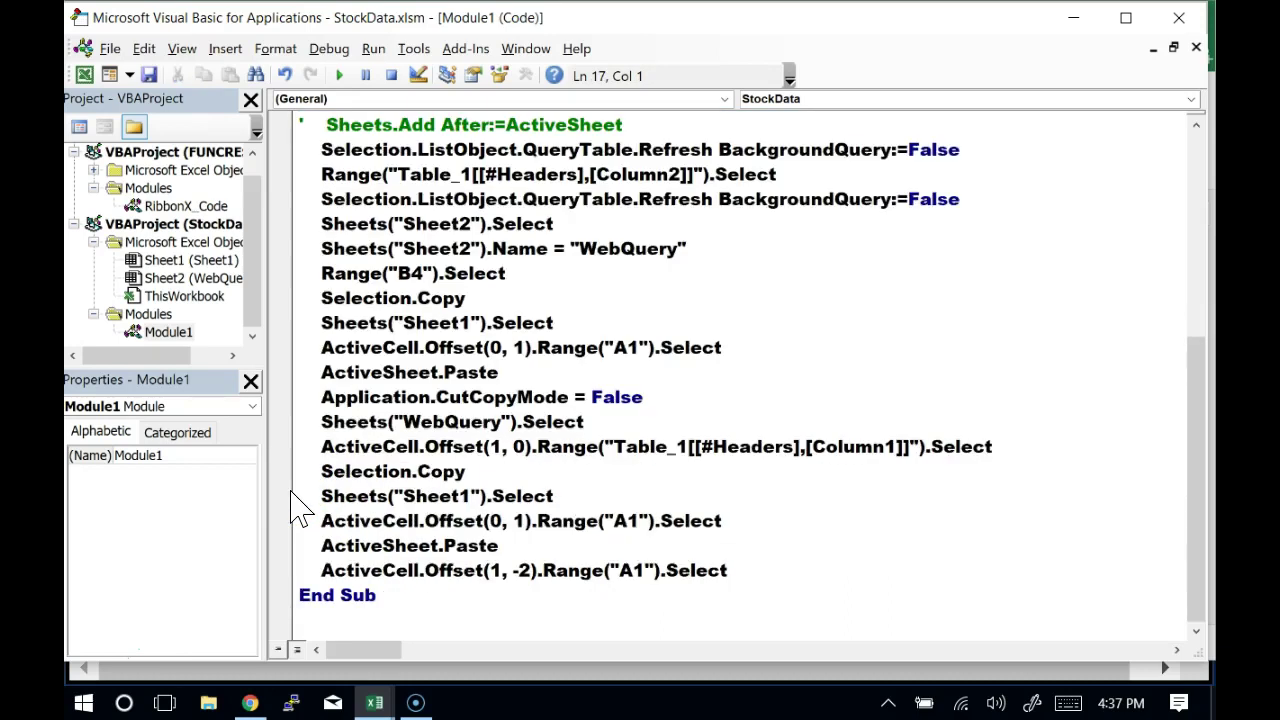
key("Return")
key("Up")
key("Up")
key("Up")
key("Up")
key("Up")
key("Up")
key("Up")
key("Up")
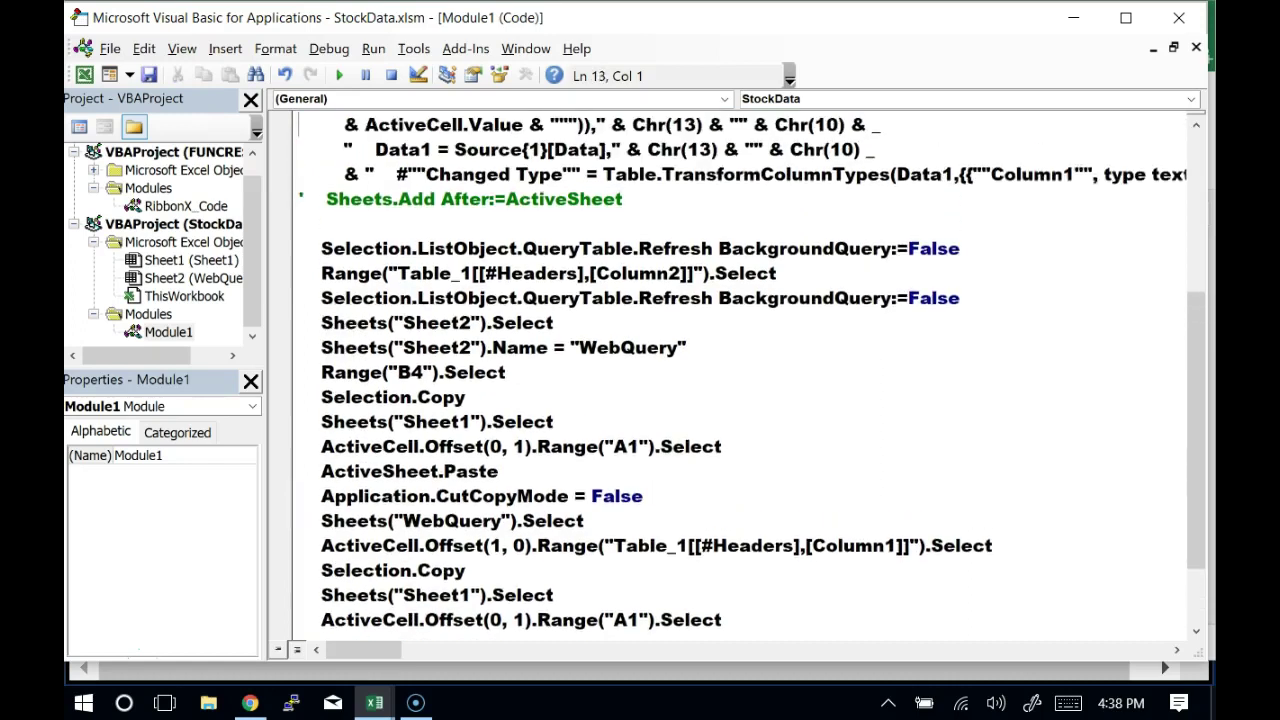
key("Down")
key("Down")
key("Down")
key("Down")
key("Down")
key("Down")
key("Down")
key("Down")
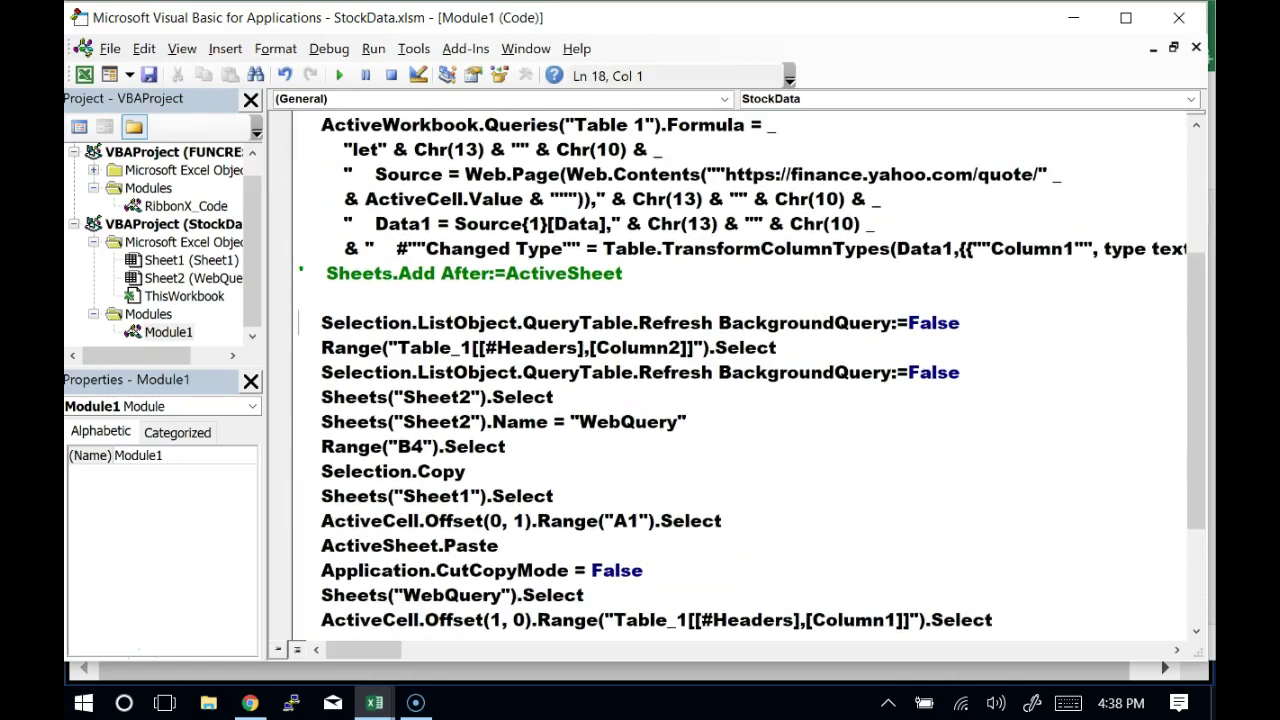
key("shift+Down")
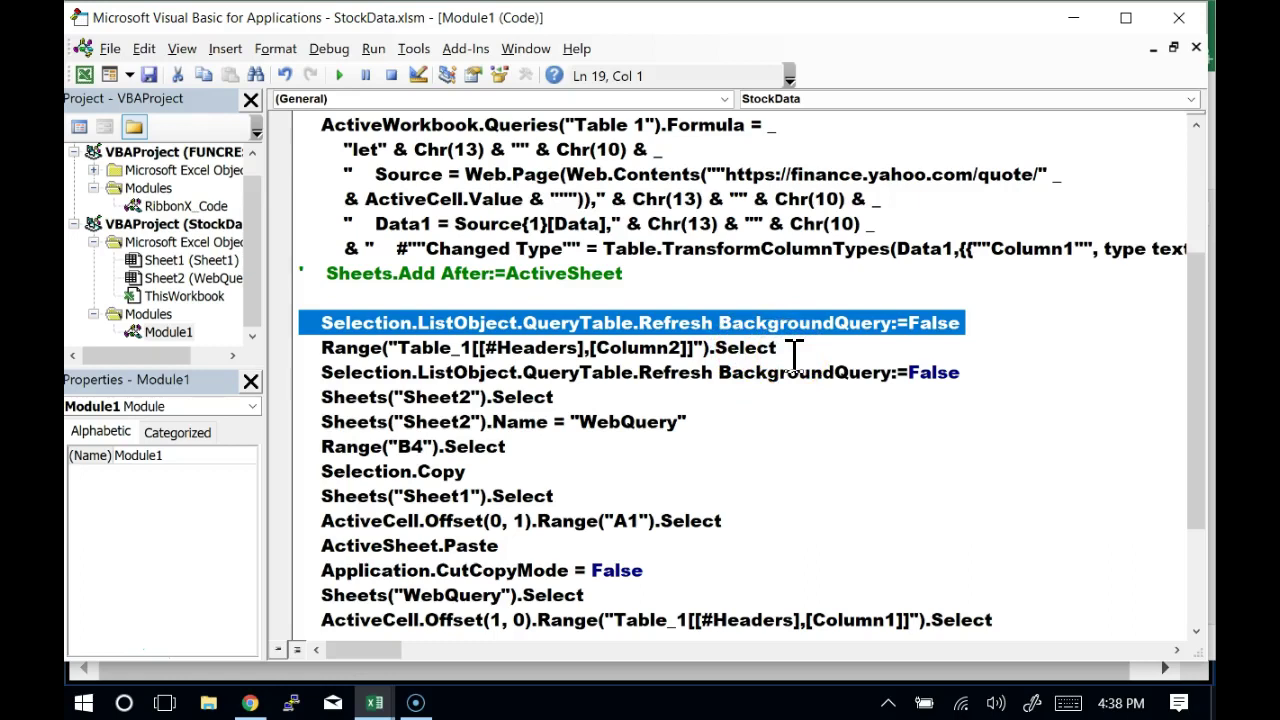
Move the Range("Table_1[[#Headers],[Column2]]").Select line above the first QueryTable refresh line
left_click_drag(795, 355, 286, 348)
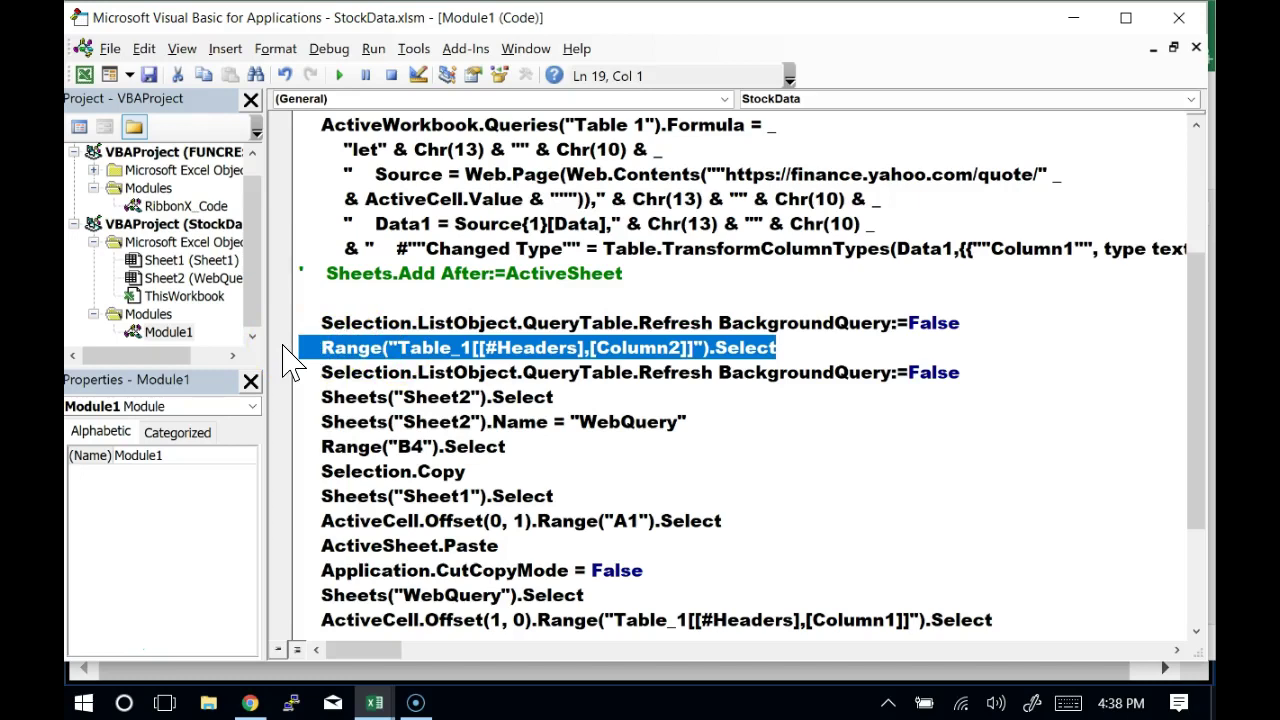
key("ctrl+x")
key("Up")
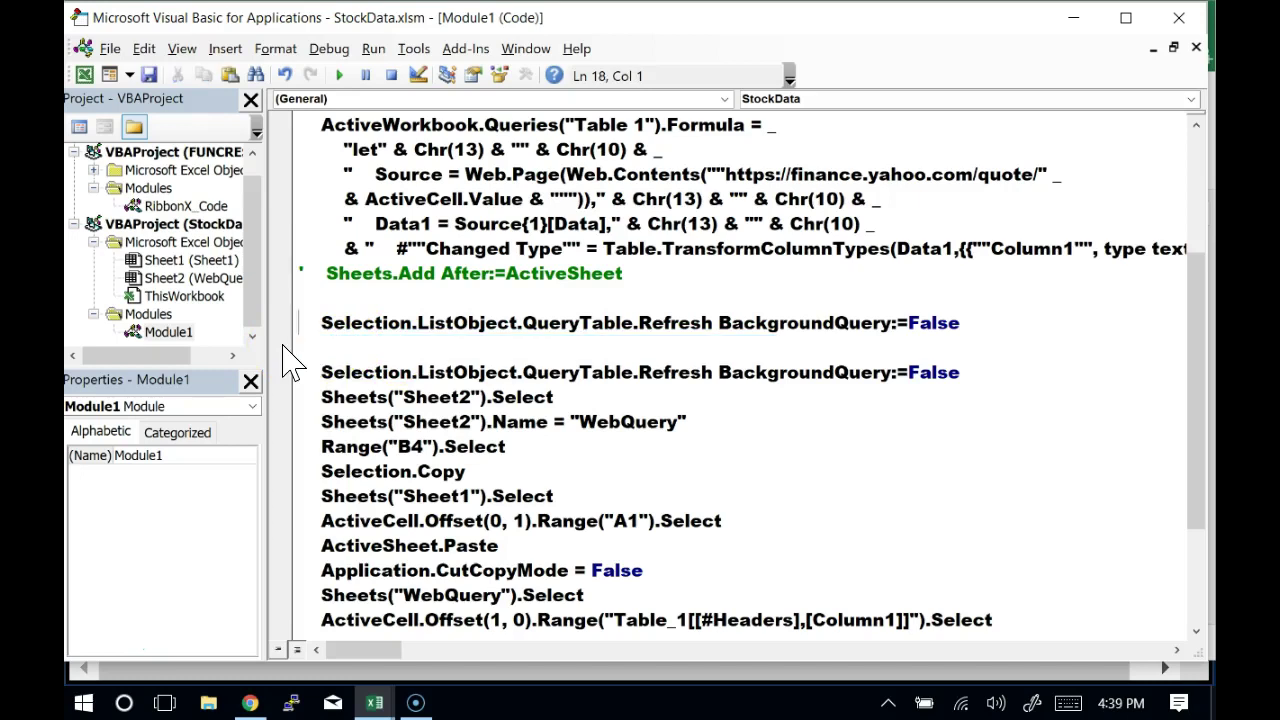
key("ctrl+v")
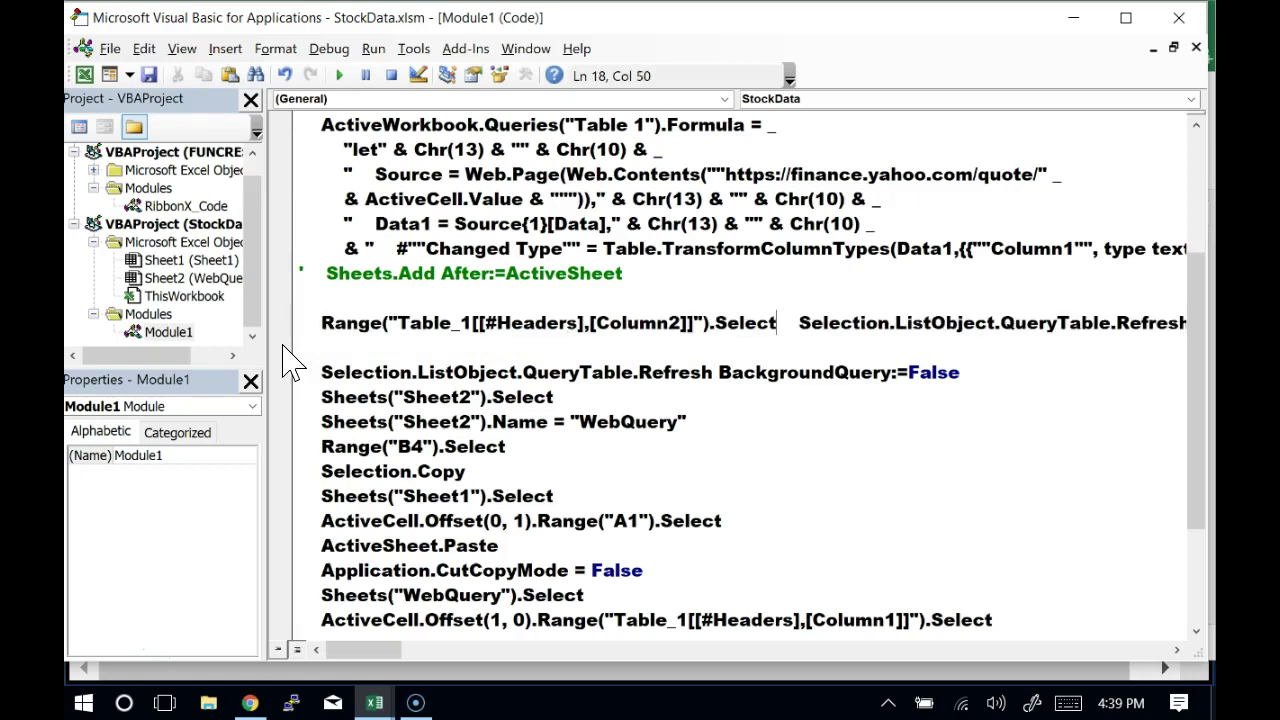
key("Return")
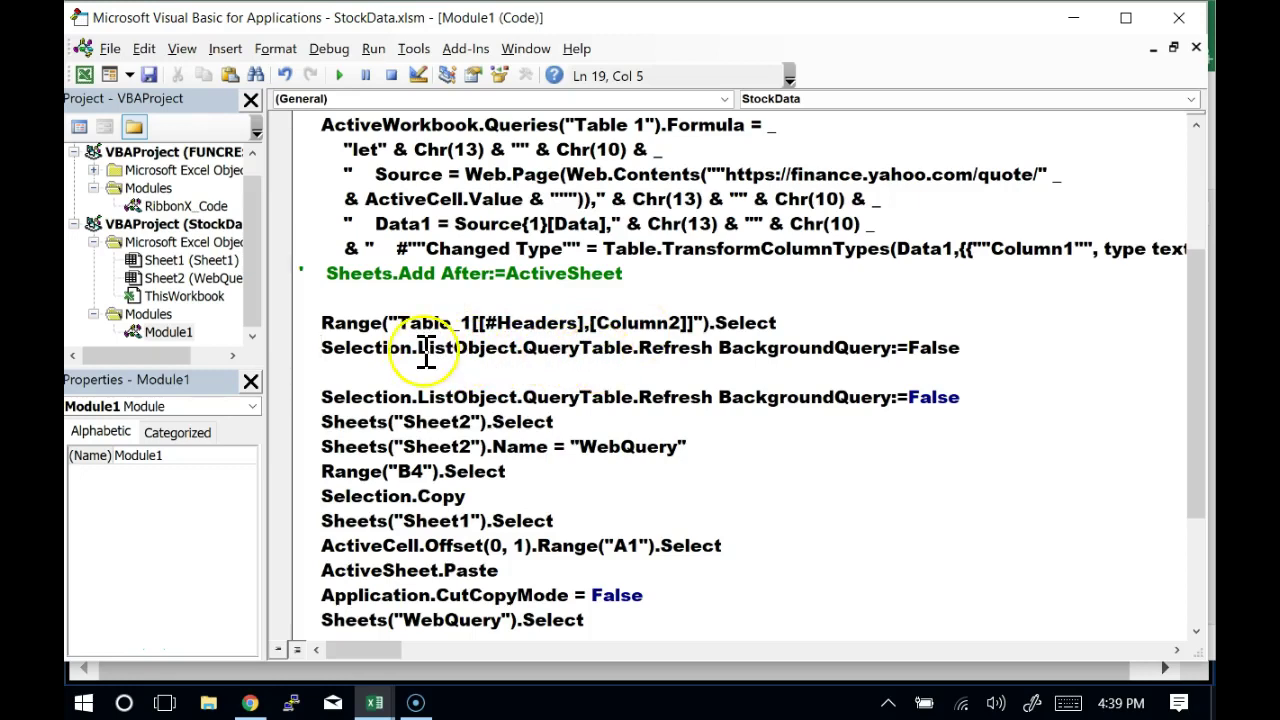
double_click(392, 350)
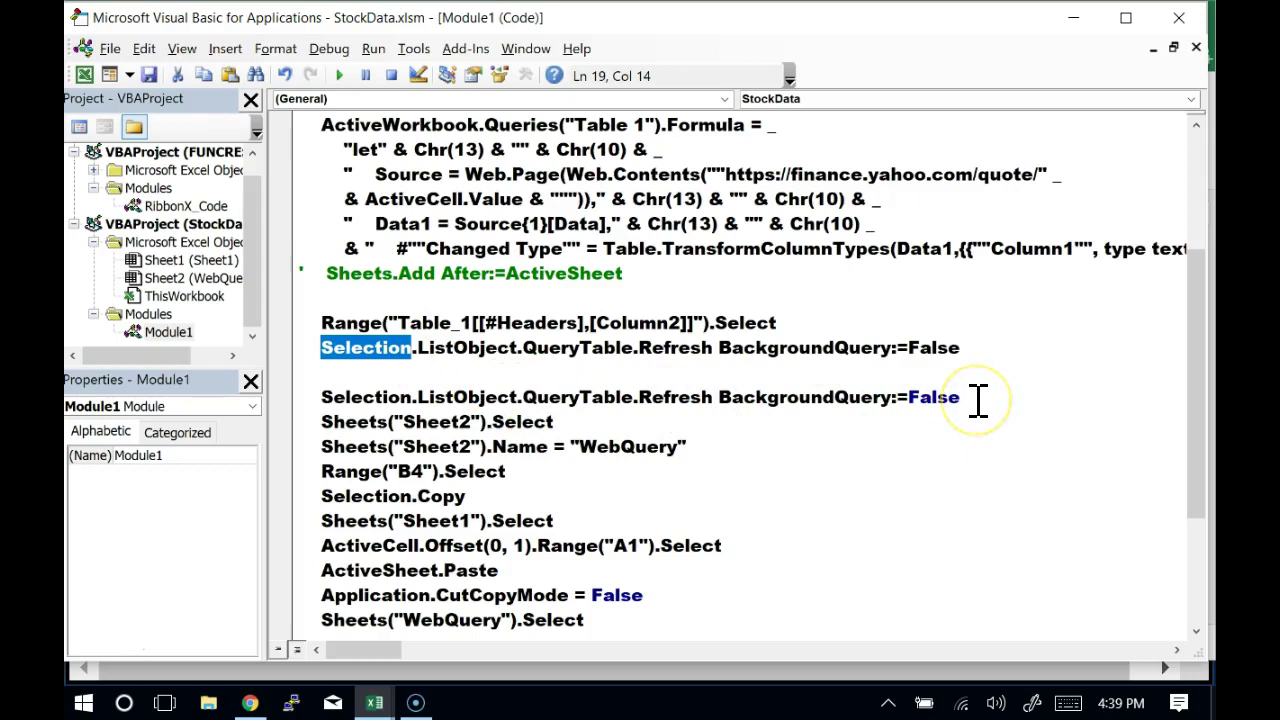
left_click_drag(978, 400, 255, 395)
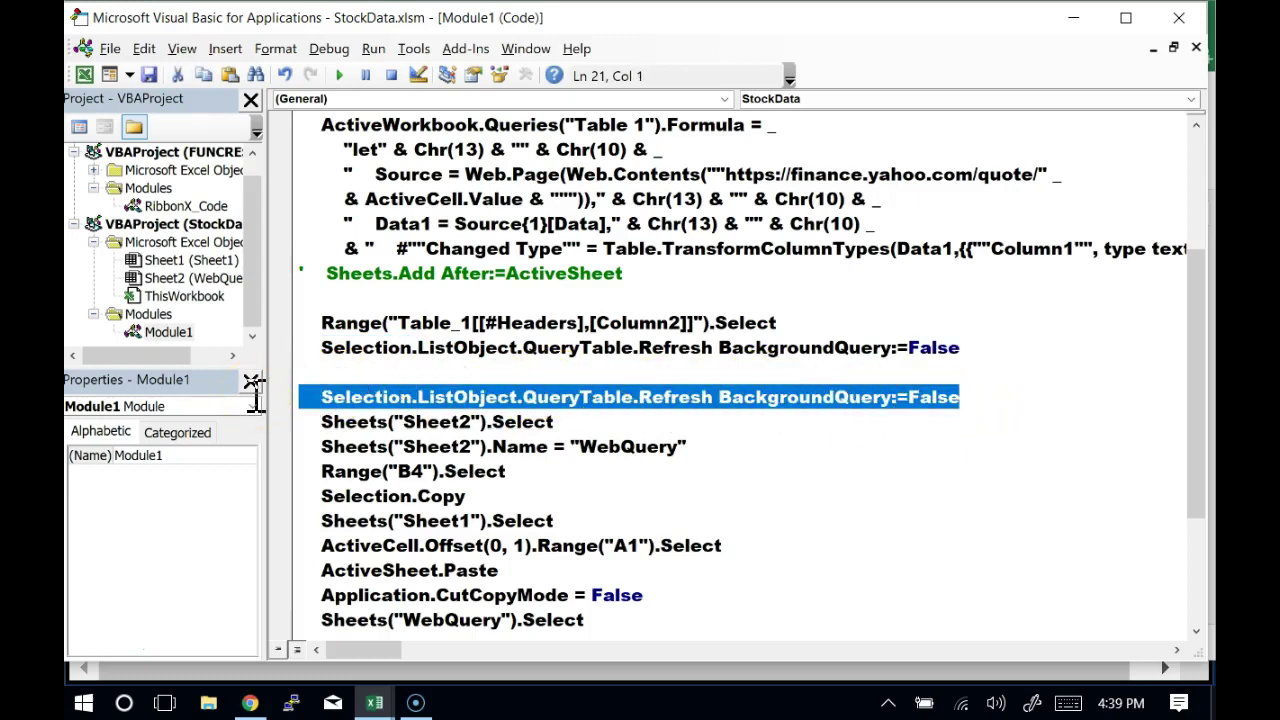
Remove the second Selection.ListObject.QueryTable.Refresh line and both Sheets("Sheet2") select-and-rename lines
key("Delete")
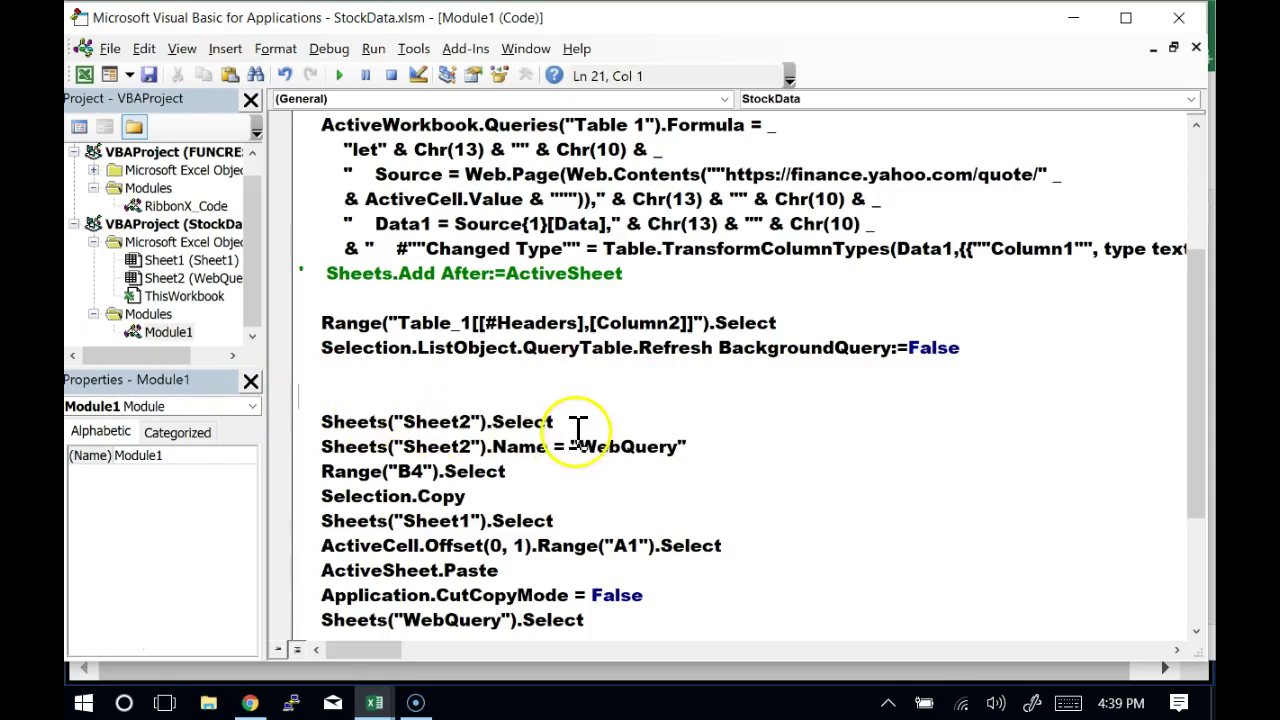
left_click(570, 423)
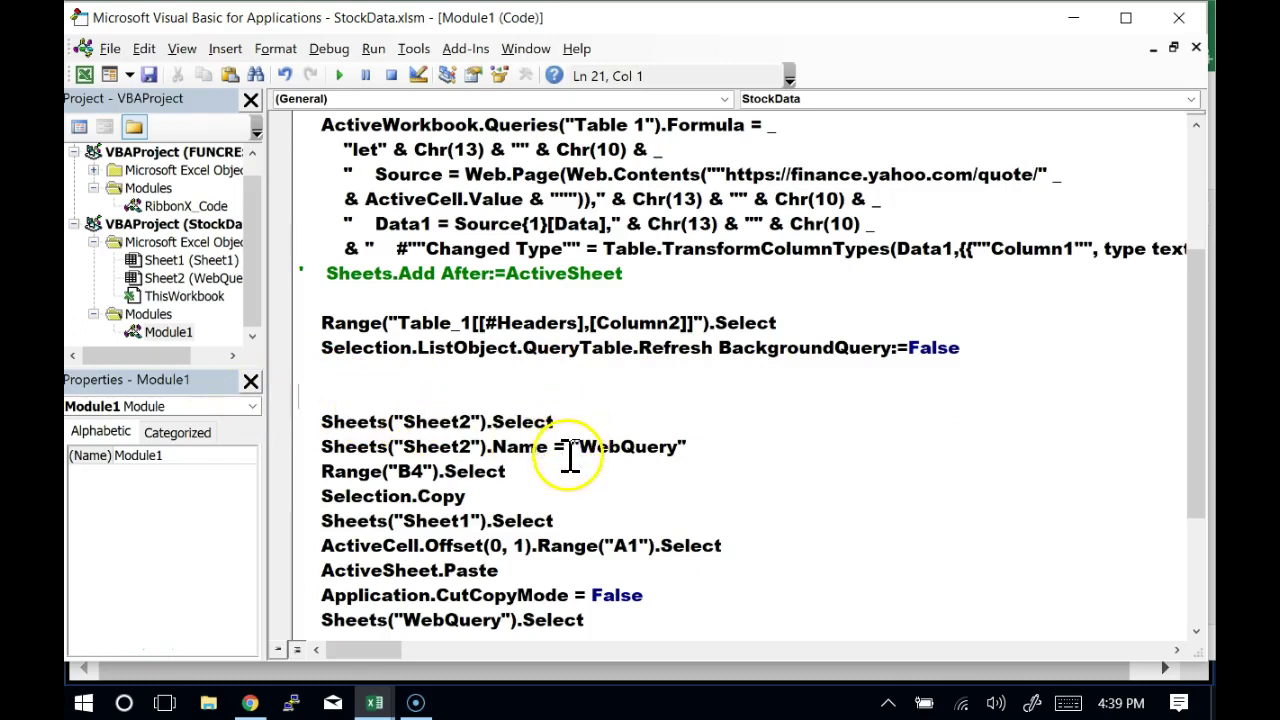
left_click_drag(709, 449, 285, 390)
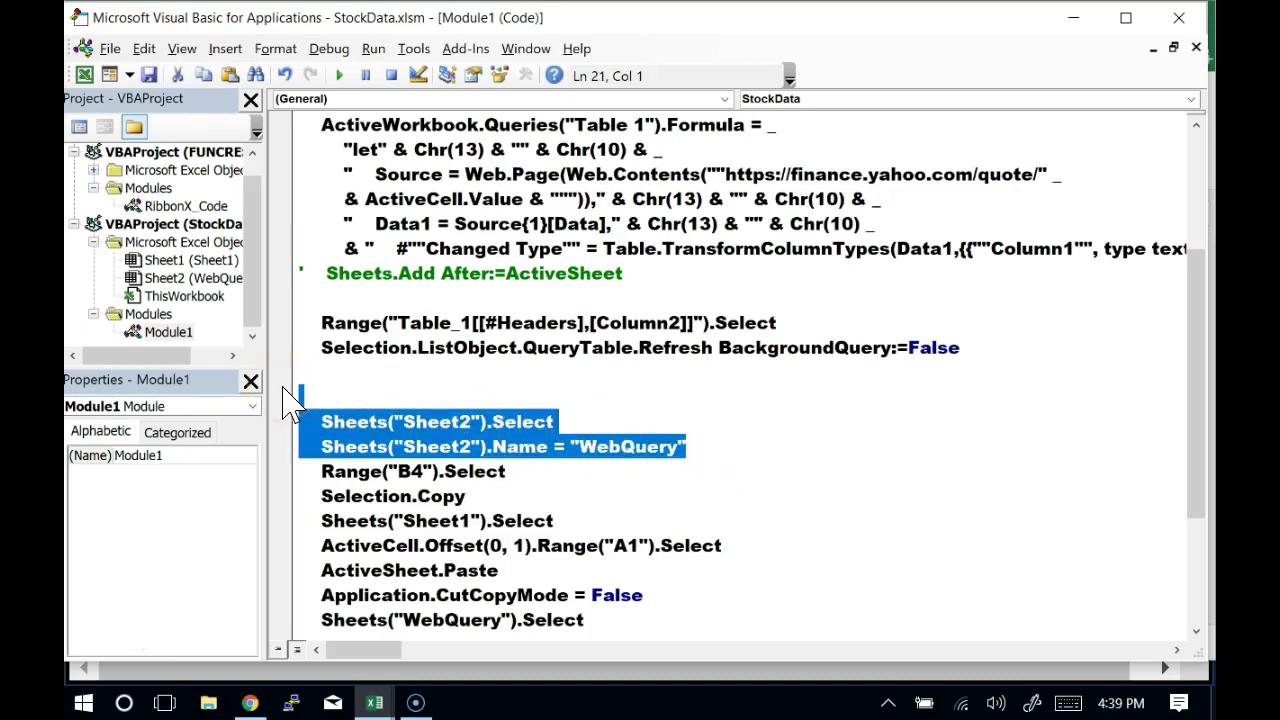
key("Delete")
left_click(412, 420)
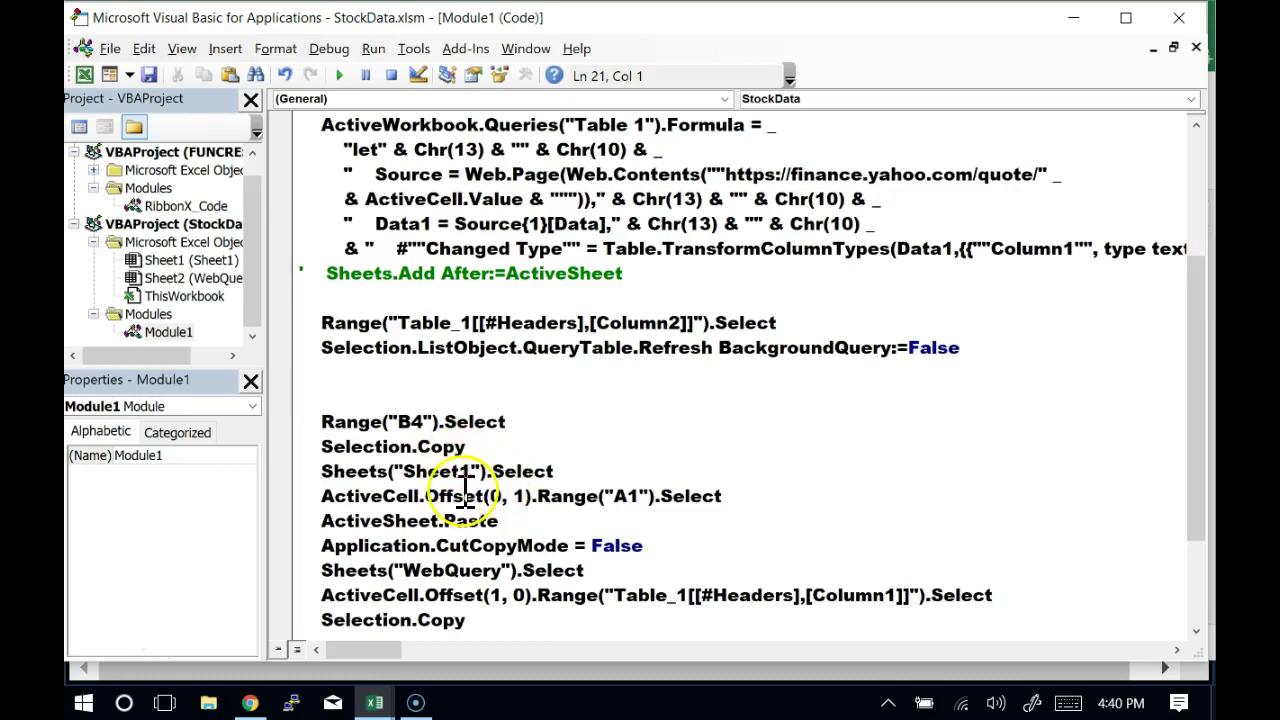
left_click(352, 342)
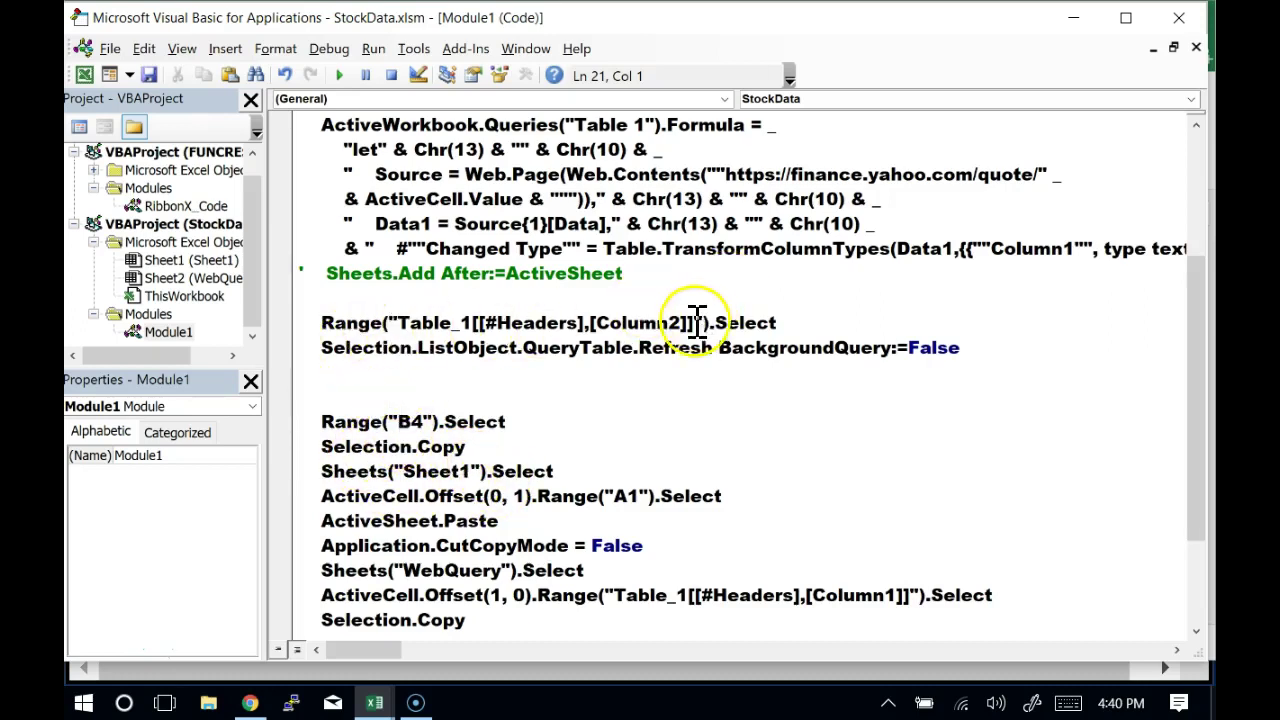
double_click(682, 349)
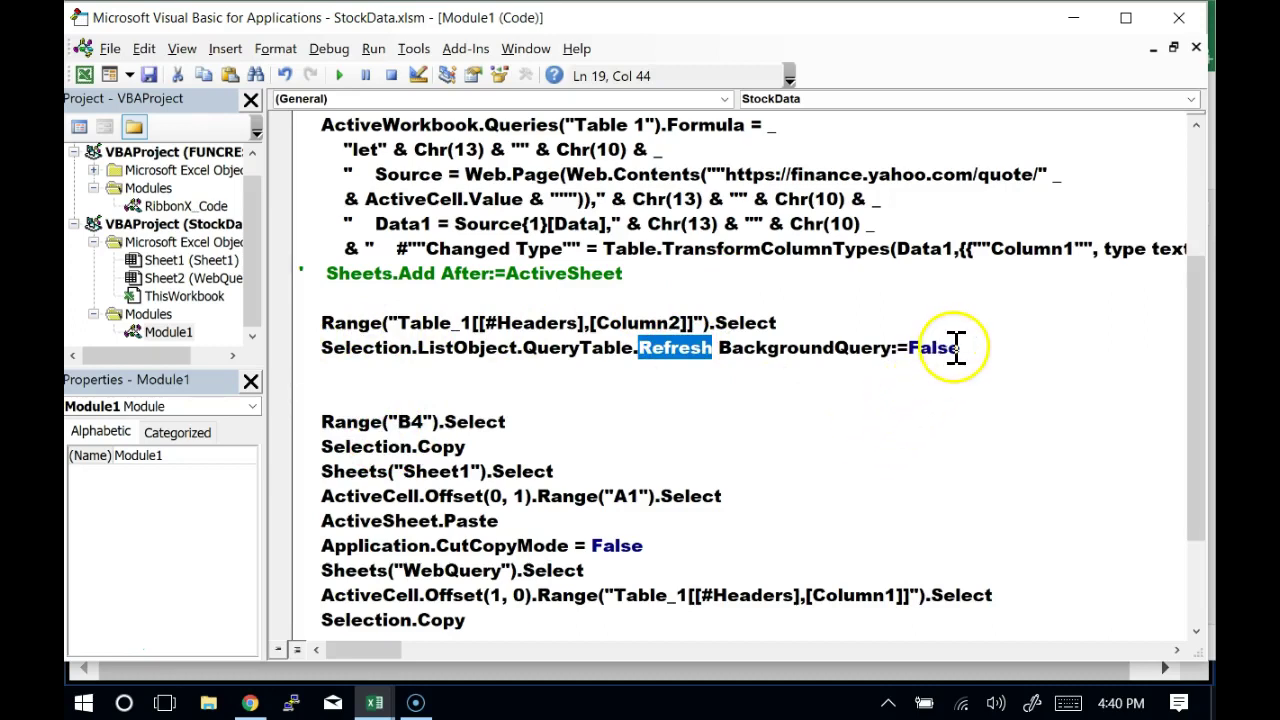
left_click(729, 352)
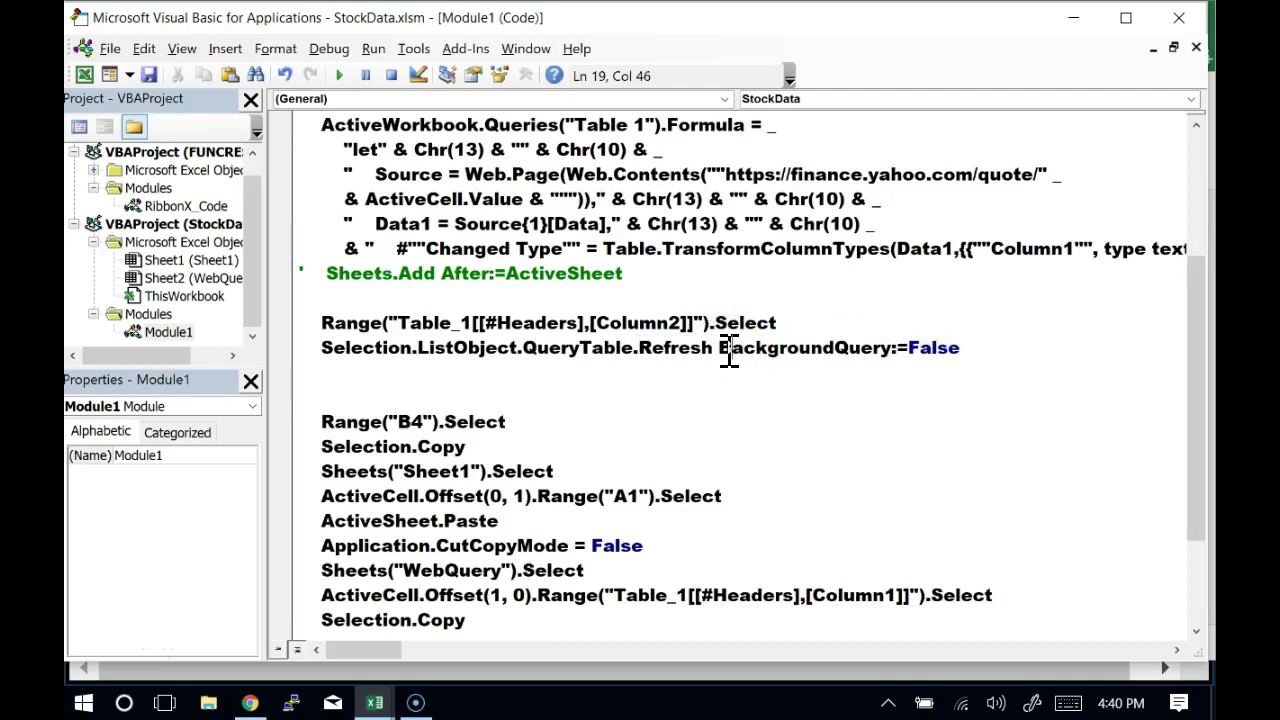
left_click(665, 352)
left_click_drag(325, 348, 410, 354)
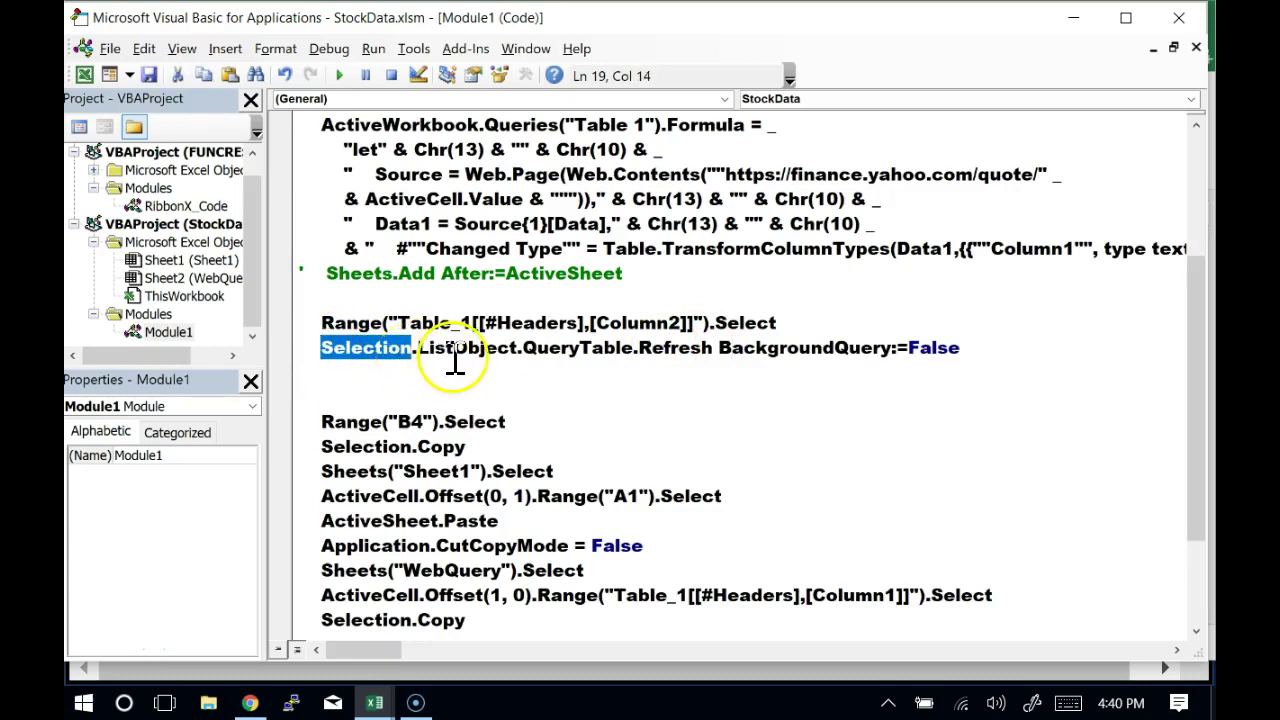
double_click(466, 360)
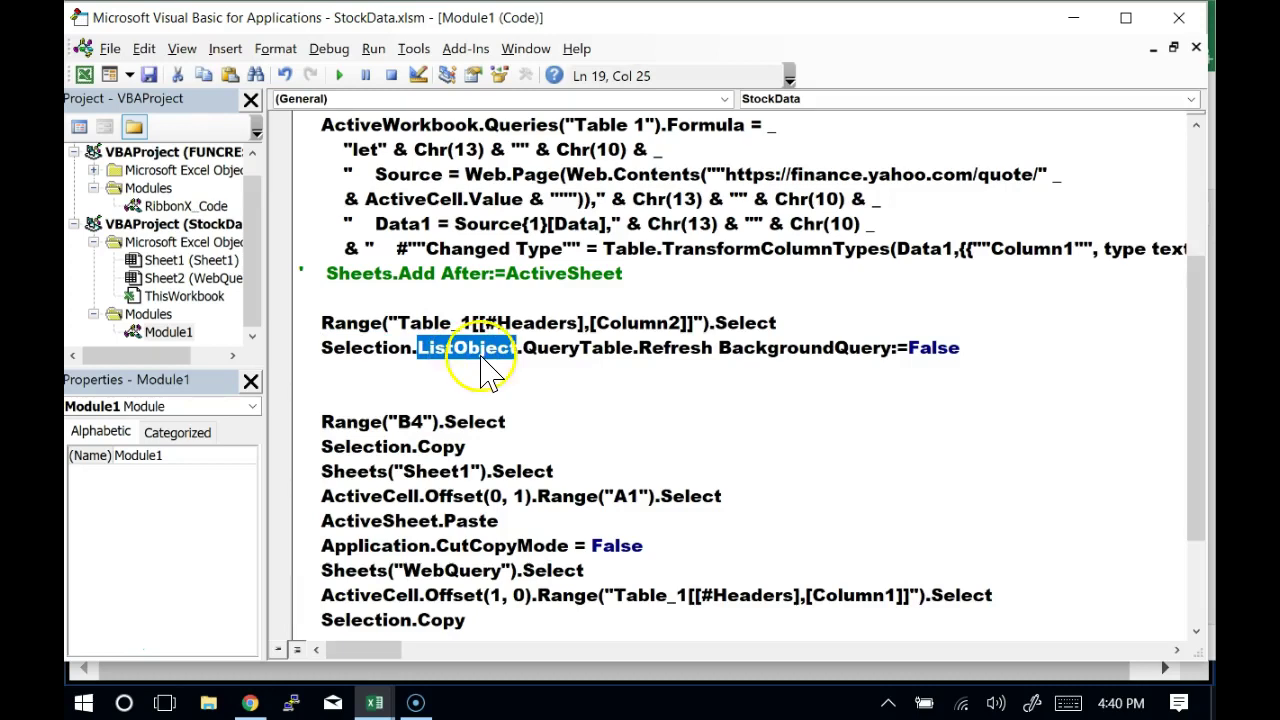
double_click(553, 352)
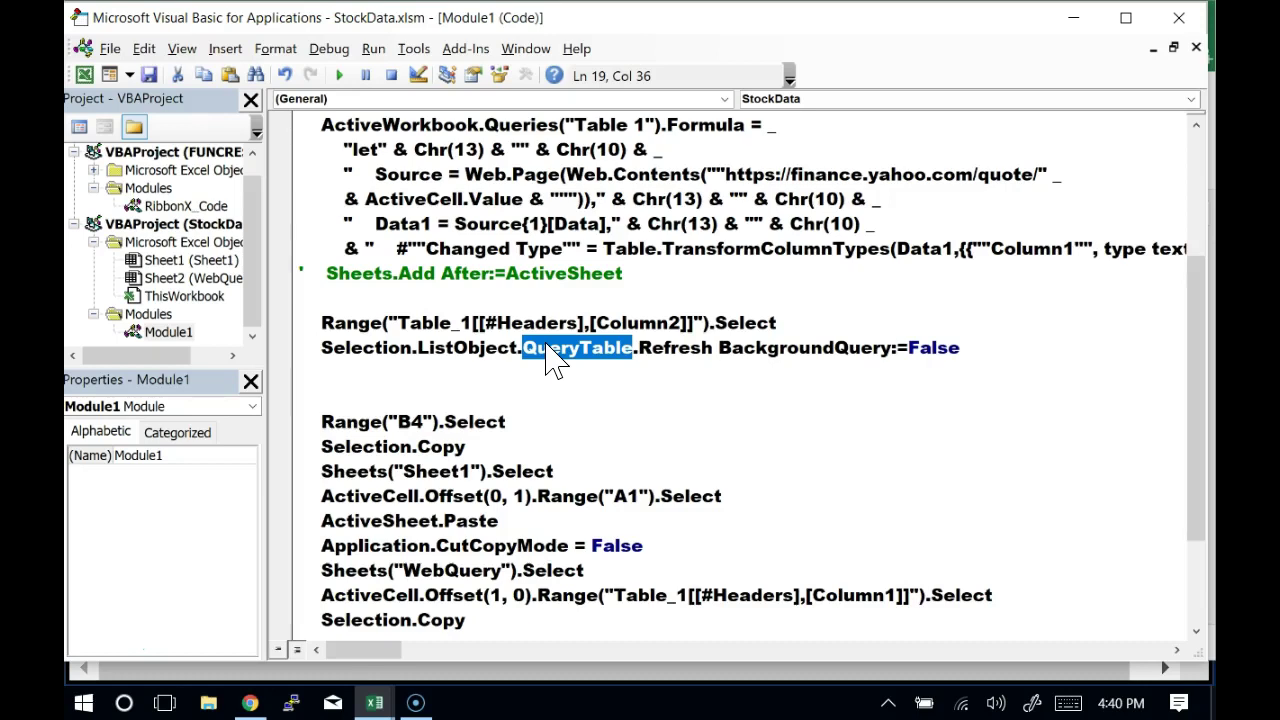
double_click(660, 350)
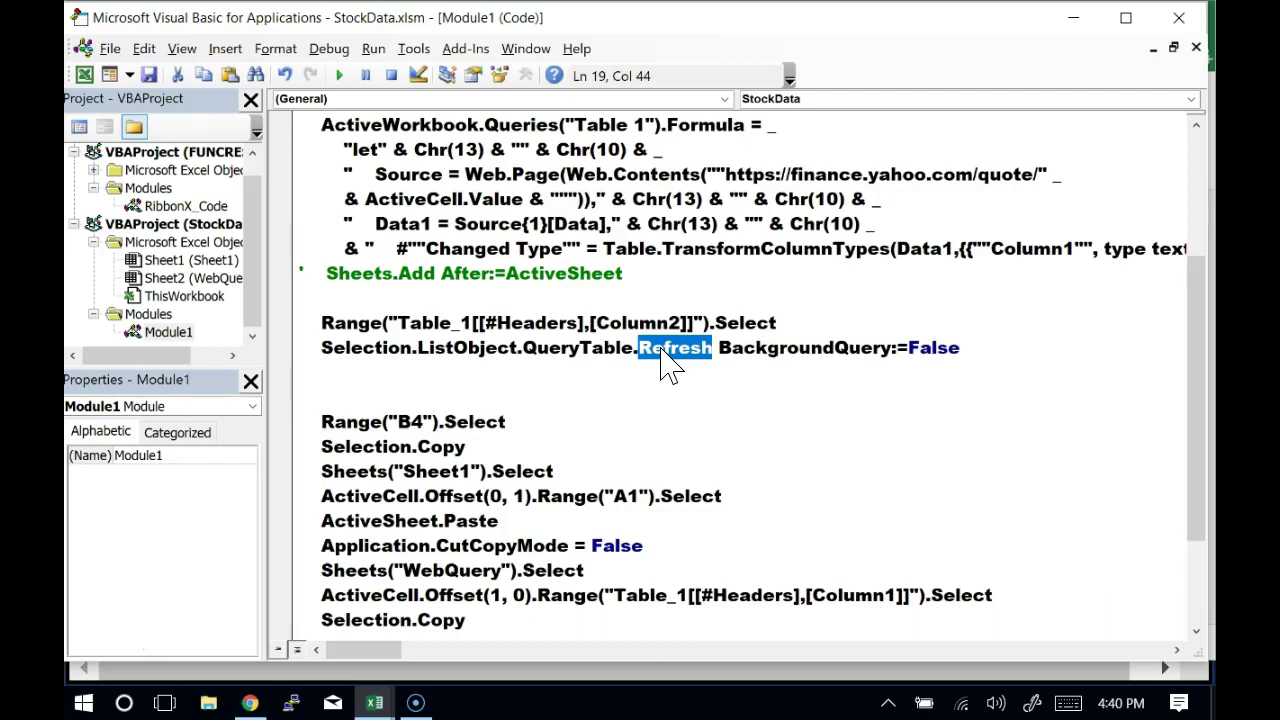
left_click(721, 349)
left_click_drag(725, 352, 971, 354)
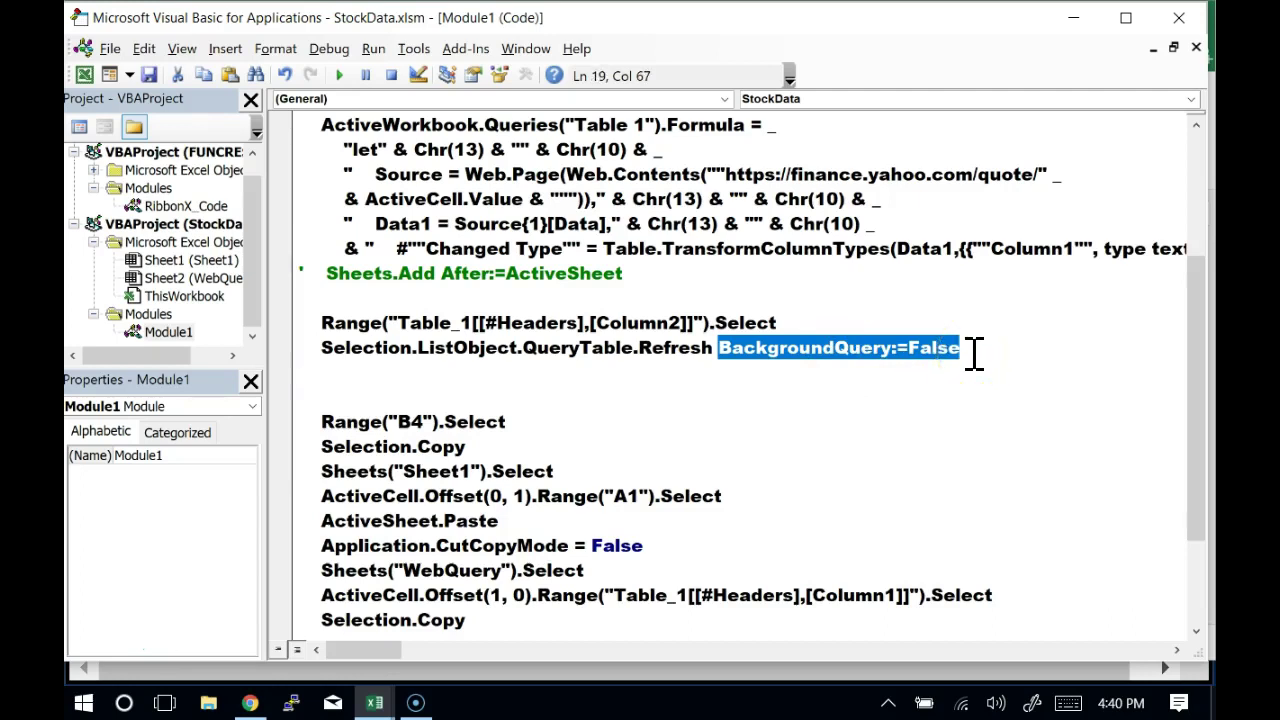
left_click(714, 352)
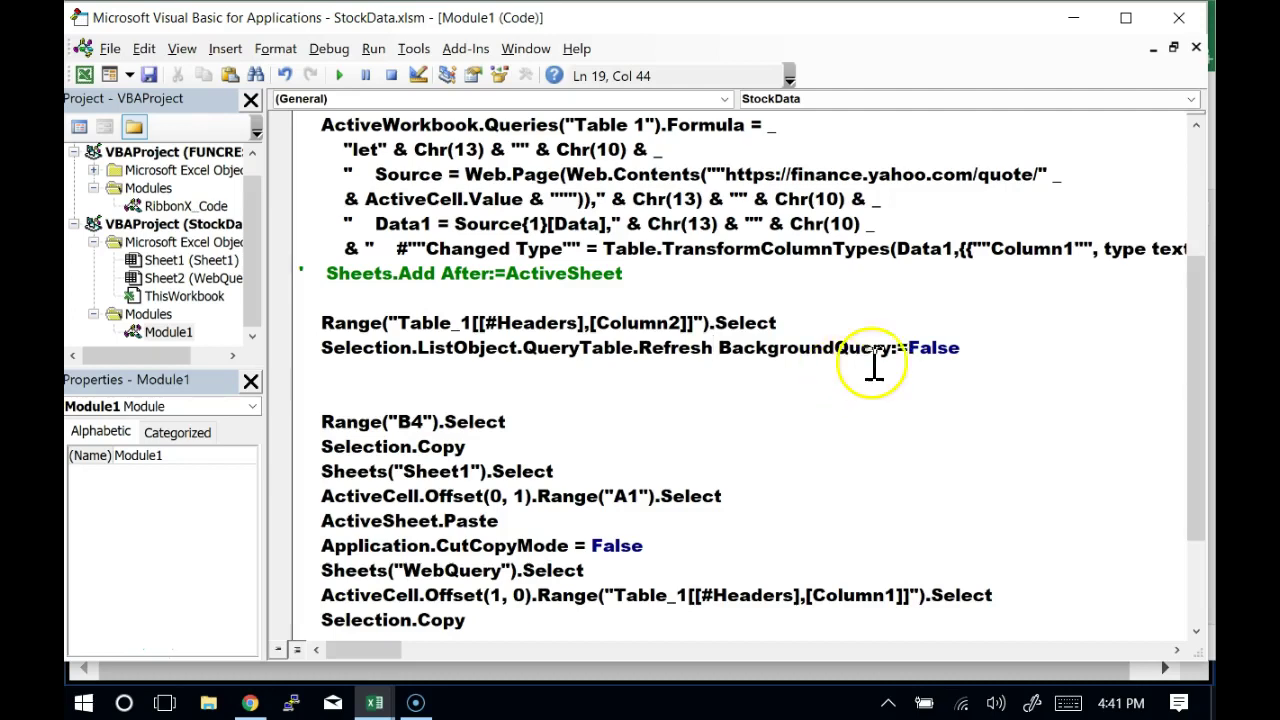
left_click_drag(910, 350, 962, 352)
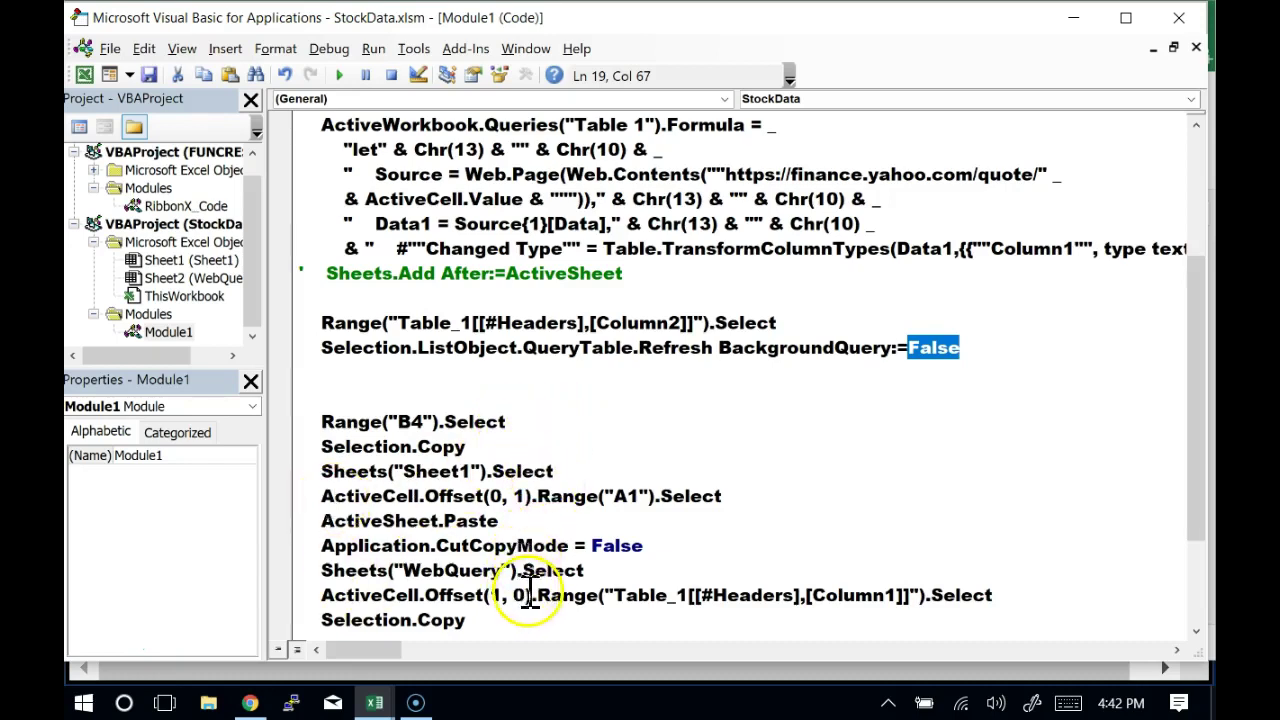
left_click_drag(585, 570, 325, 590)
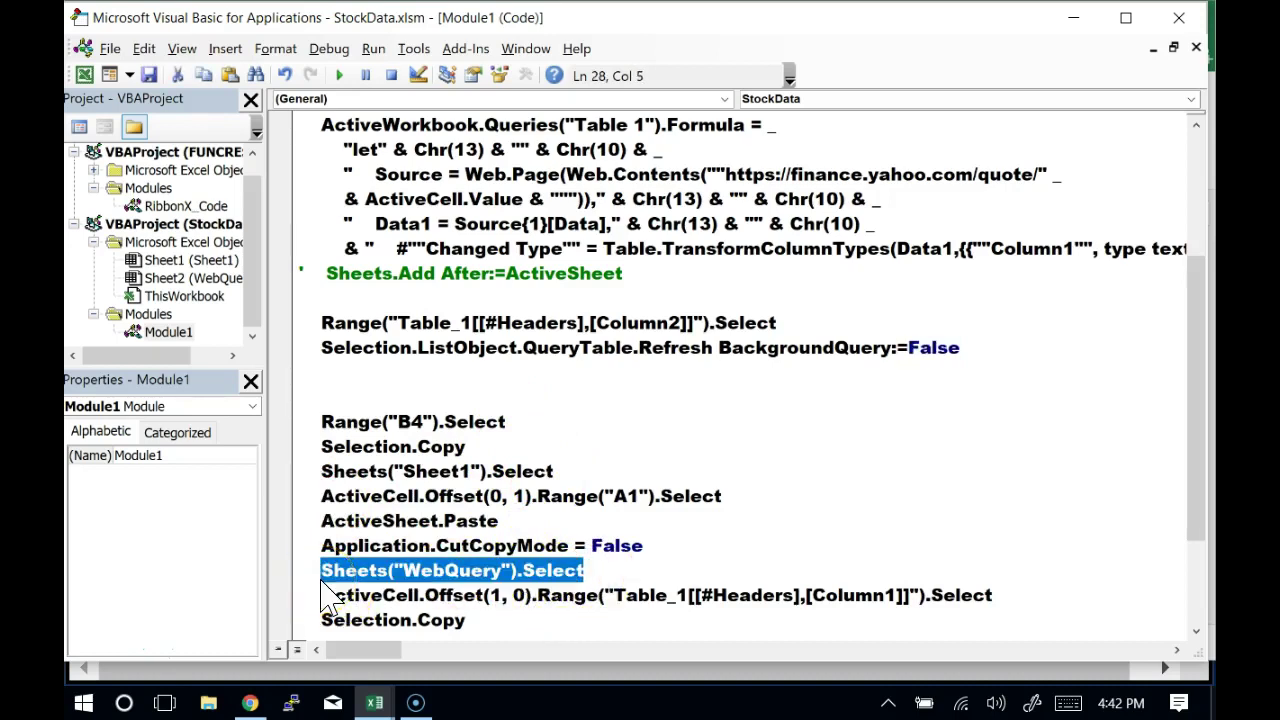
Place Sheets("WebQuery").Select directly above the Range("Table_1...") selection line
left_click(328, 372)
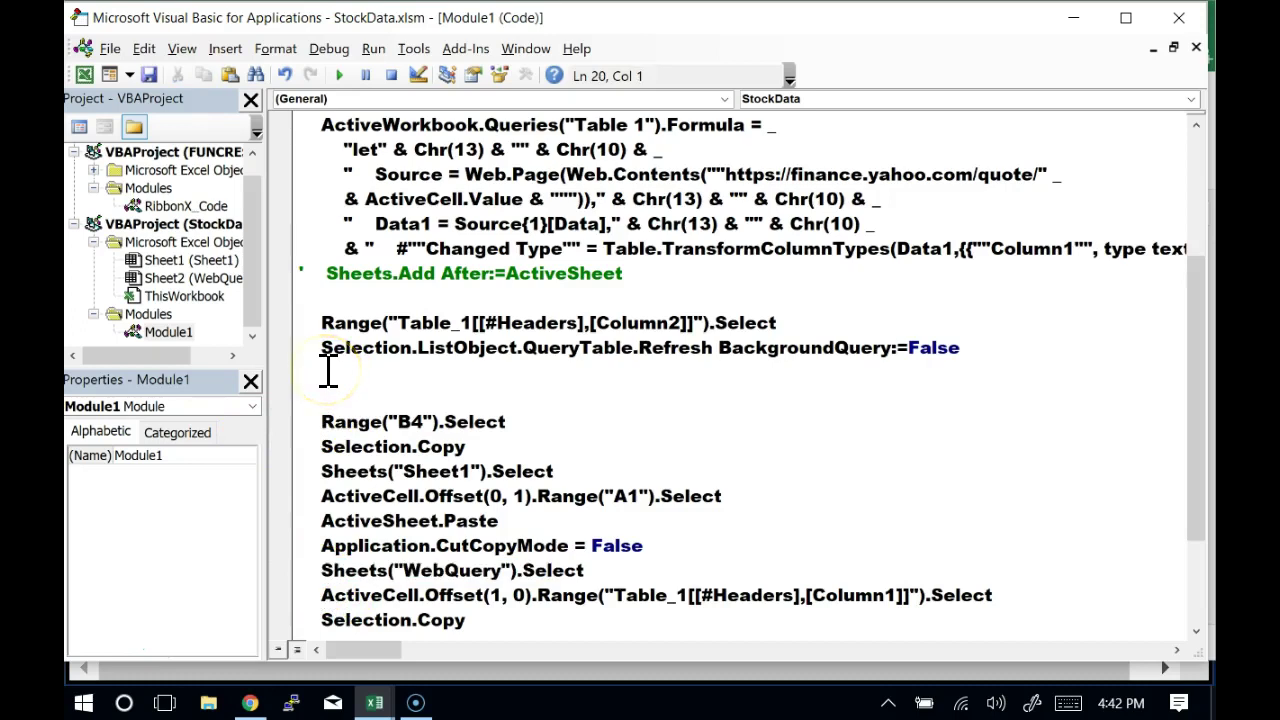
type("Sheets(\"WebQuery\").Select")
key("Home")
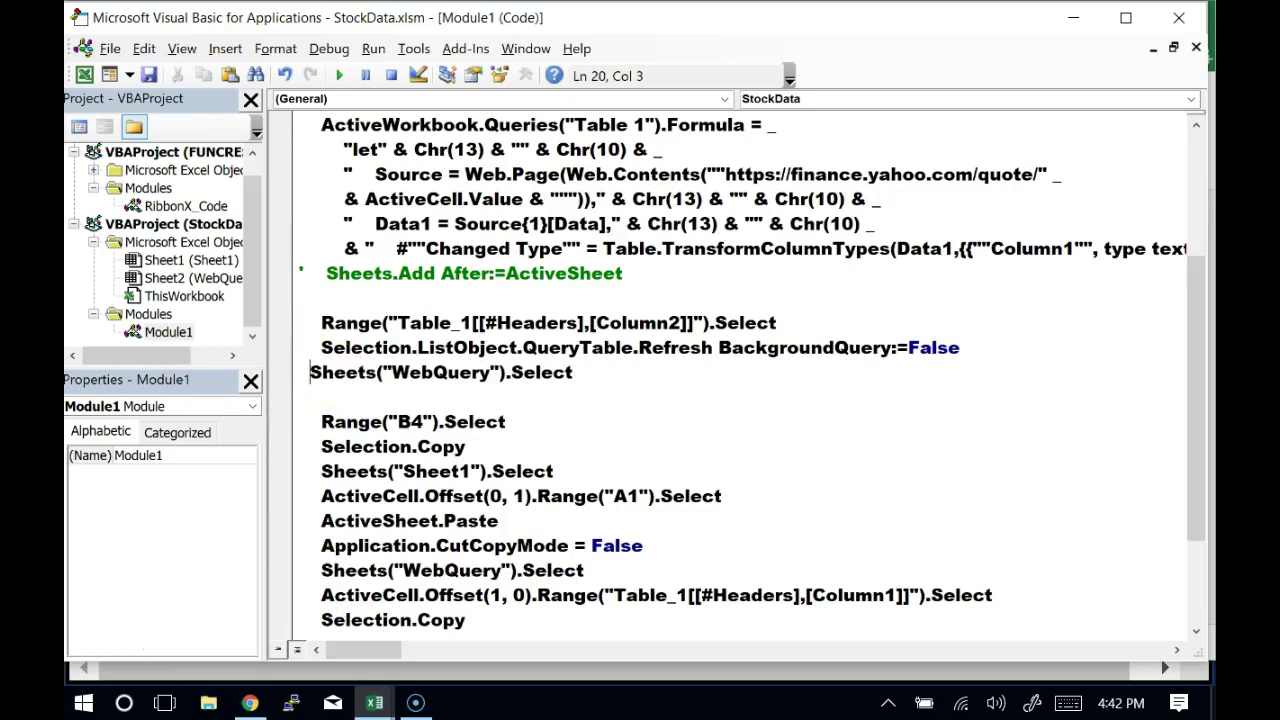
key("Left")
key("Left")
key("Left")
key("shift+Down")
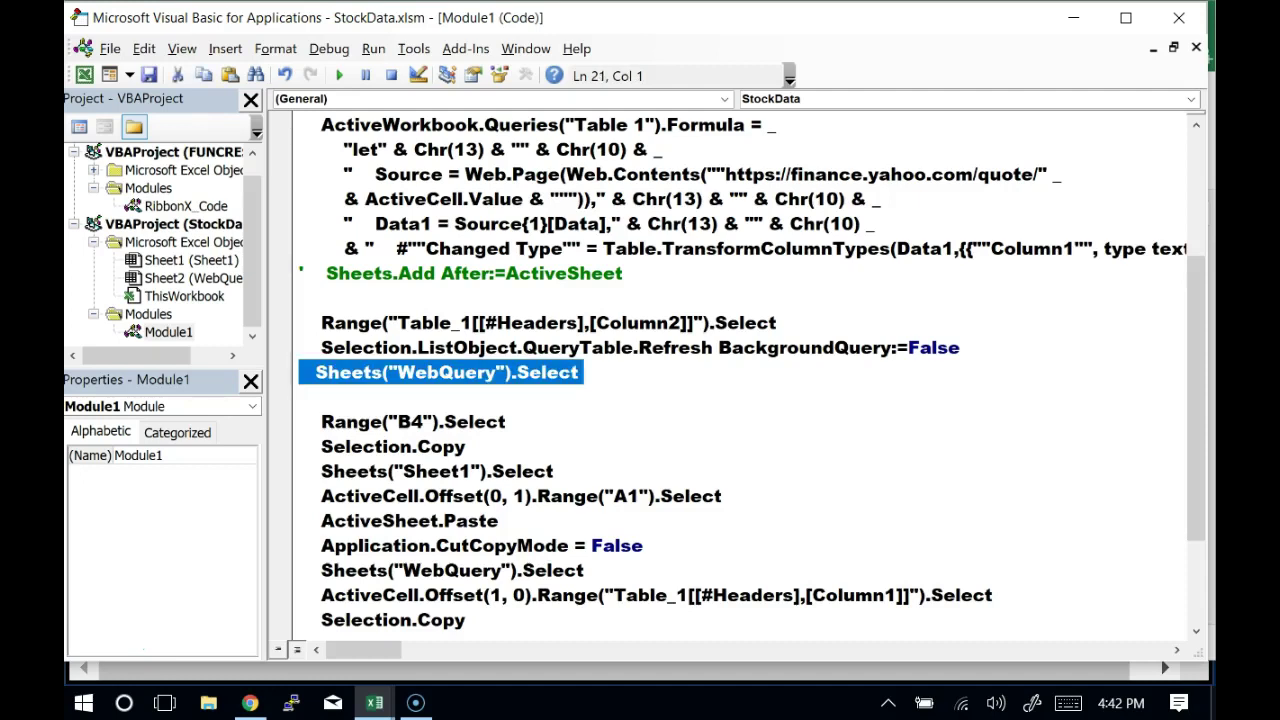
key("ctrl+x")
key("Up")
key("Up")
key("ctrl+v")
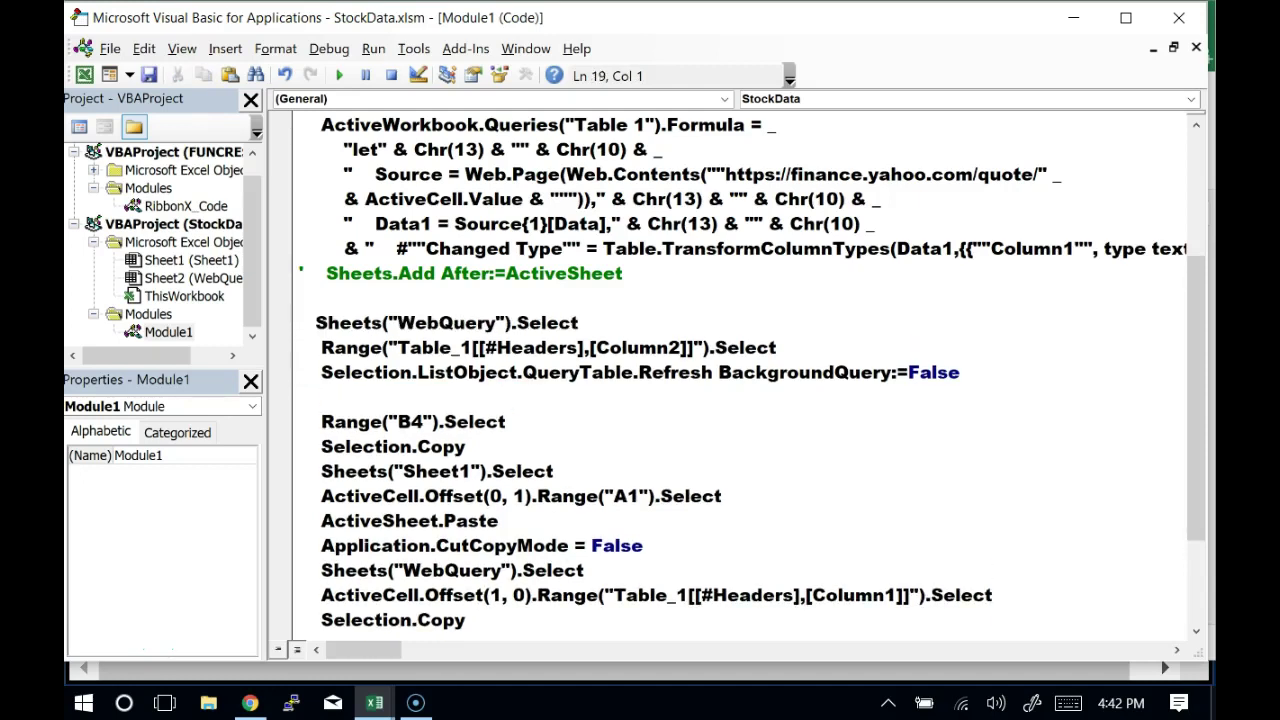
Insert a blank line between the WebQuery sheet line and the Table_1 selection
key("Up")
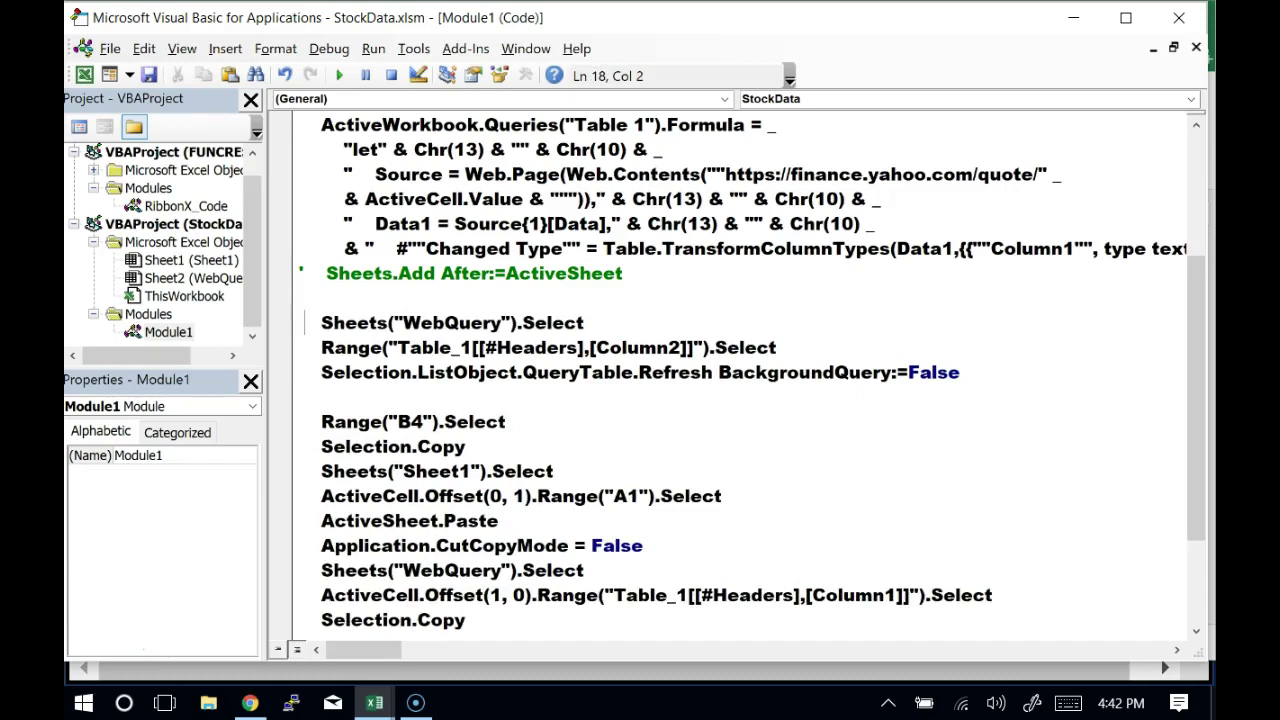
key("Down")
key("Down")
key("Down")
key("Down")
key("shift+Down")
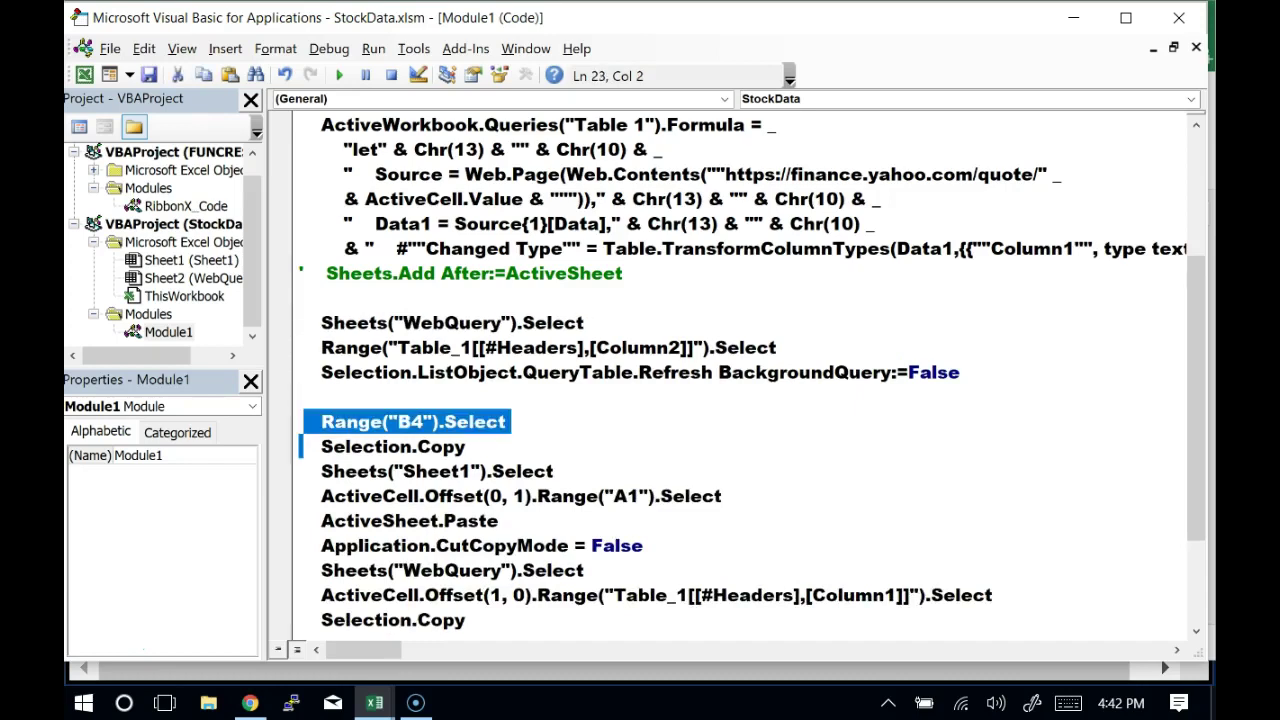
key("Up")
key("Up")
key("Up")
key("Up")
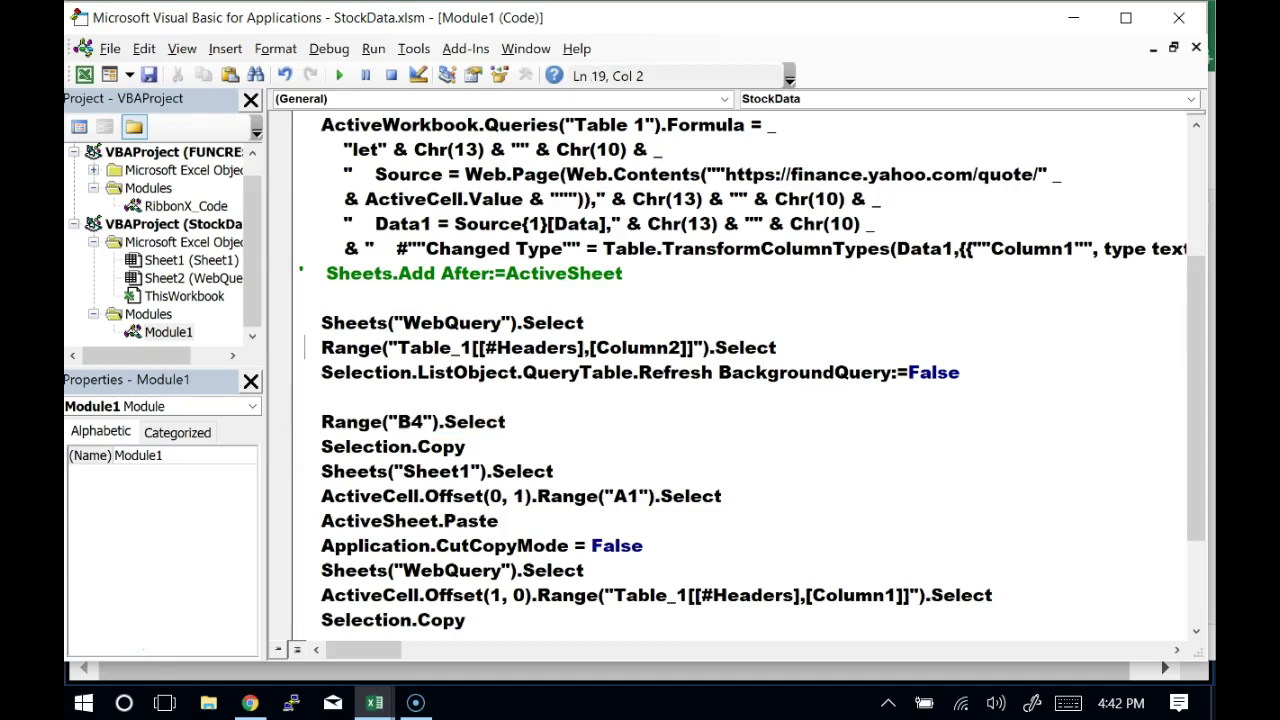
key("BackSpace")
key("Return")
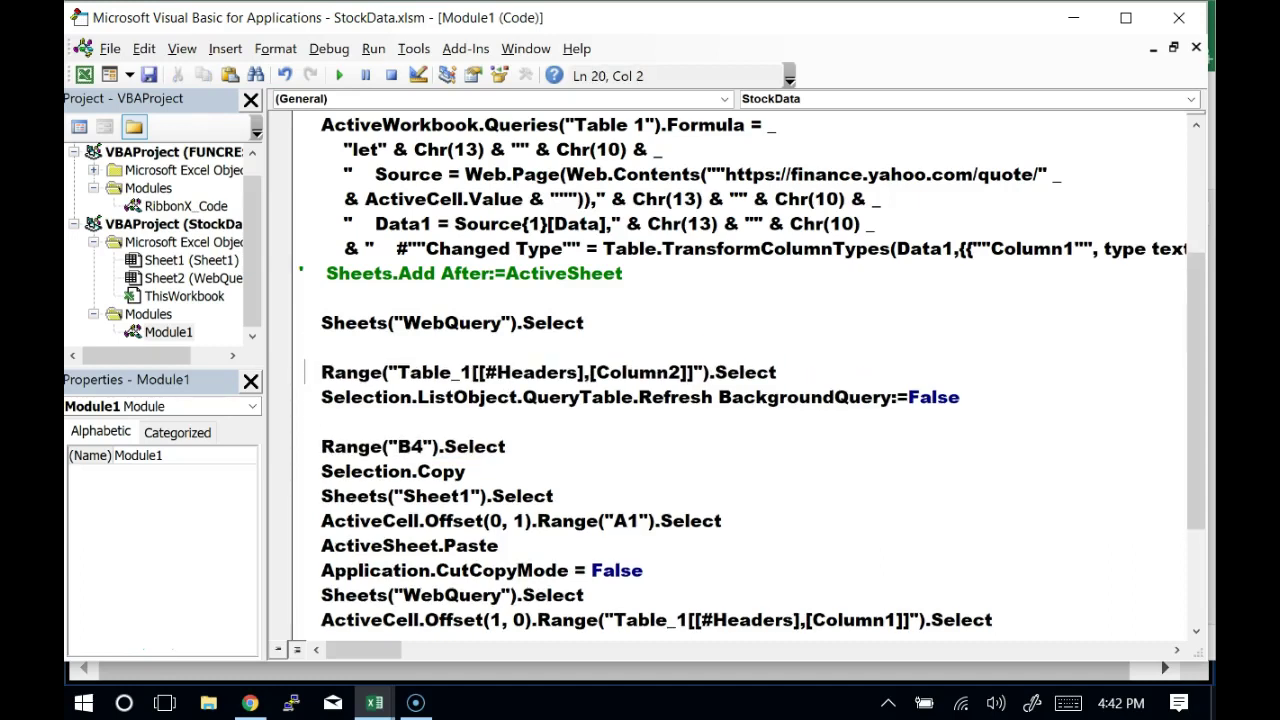
key("Down")
key("Down")
key("Down")
key("Up")
key("Up")
key("Up")
key("Up")
key("Up")
key("Down")
key("Down")
key("Down")
key("Down")
key("Down")
key("Down")
key("Down")
key("Down")
Select the ActiveCell.Offset(0, 1) portion of the first paste-target line
key("shift+Right")
key("shift+Right")
key("shift+Right")
key("shift+Right")
key("shift+Right")
key("shift+Right")
key("shift+Right")
key("shift+Right")
key("shift+Right")
key("shift+Right")
key("shift+Right")
key("shift+Right")
key("shift+Right")
key("shift+Right")
key("shift+Right")
key("shift+Right")
key("shift+Right")
key("shift+Right")
key("Left")
key("Left")
key("Right")
key("Right")
key("Right")
key("shift+Right")
key("shift+Right")
key("shift+Right")
key("shift+Right")
key("shift+Right")
key("shift+Right")
key("shift+Right")
key("shift+Right")
key("shift+Right")
key("shift+Right")
key("shift+Right")
key("shift+Right")
key("shift+Right")
key("shift+Right")
key("shift+Right")
key("shift+Right")
key("shift+Right")
key("shift+Right")
key("shift+Right")
key("shift+Right")
key("shift+Right")
key("shift+Right")
key("shift+Right")
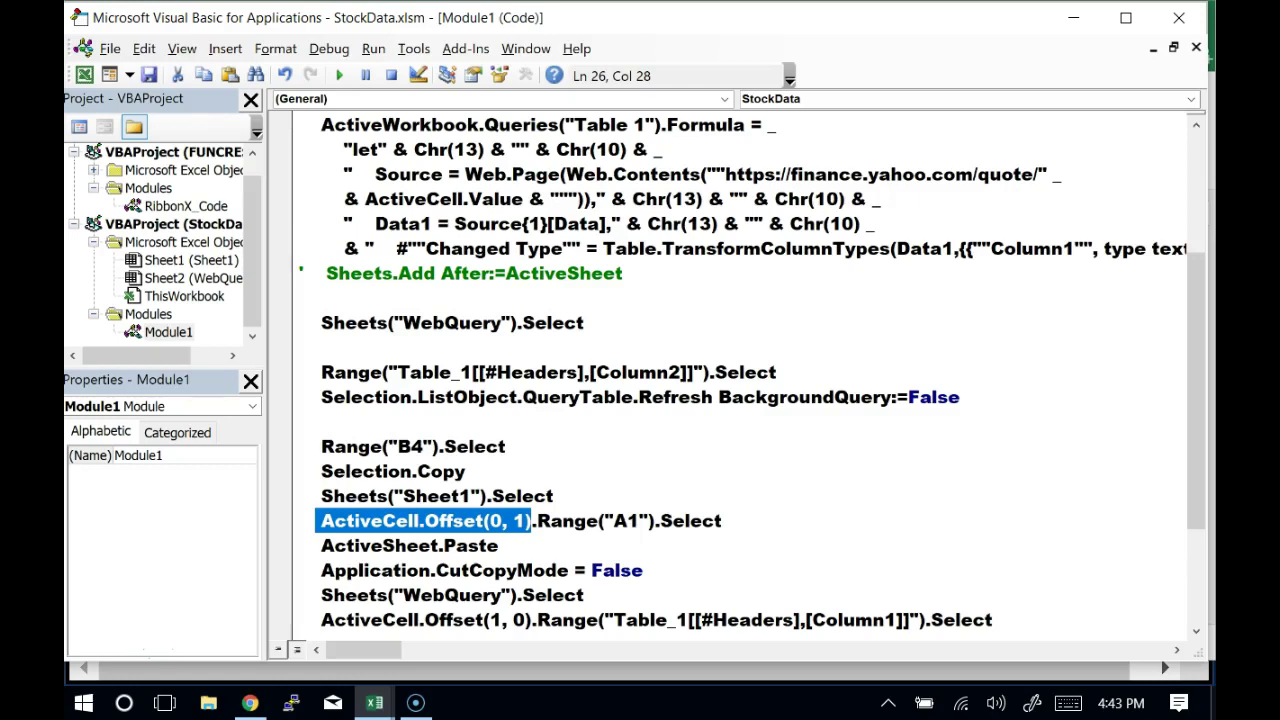
Delete .Range("A1") so the line reads ActiveCell.Offset(0, 1).Select
key("Right")
key("Right")
key("shift+Right")
key("shift+Right")
key("shift+Right")
key("shift+Right")
key("shift+Right")
key("shift+Right")
key("shift+Right")
key("shift+Right")
key("shift+Right")
key("shift+Right")
key("shift+Right")
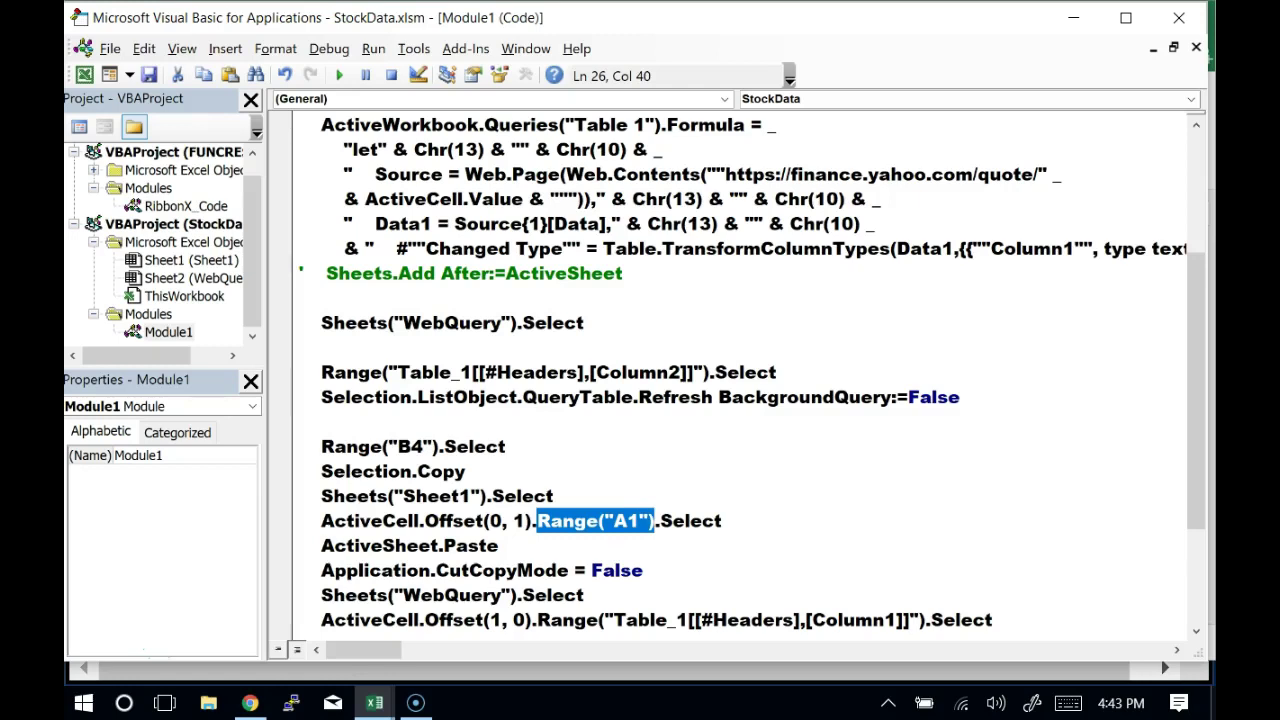
key("Left")
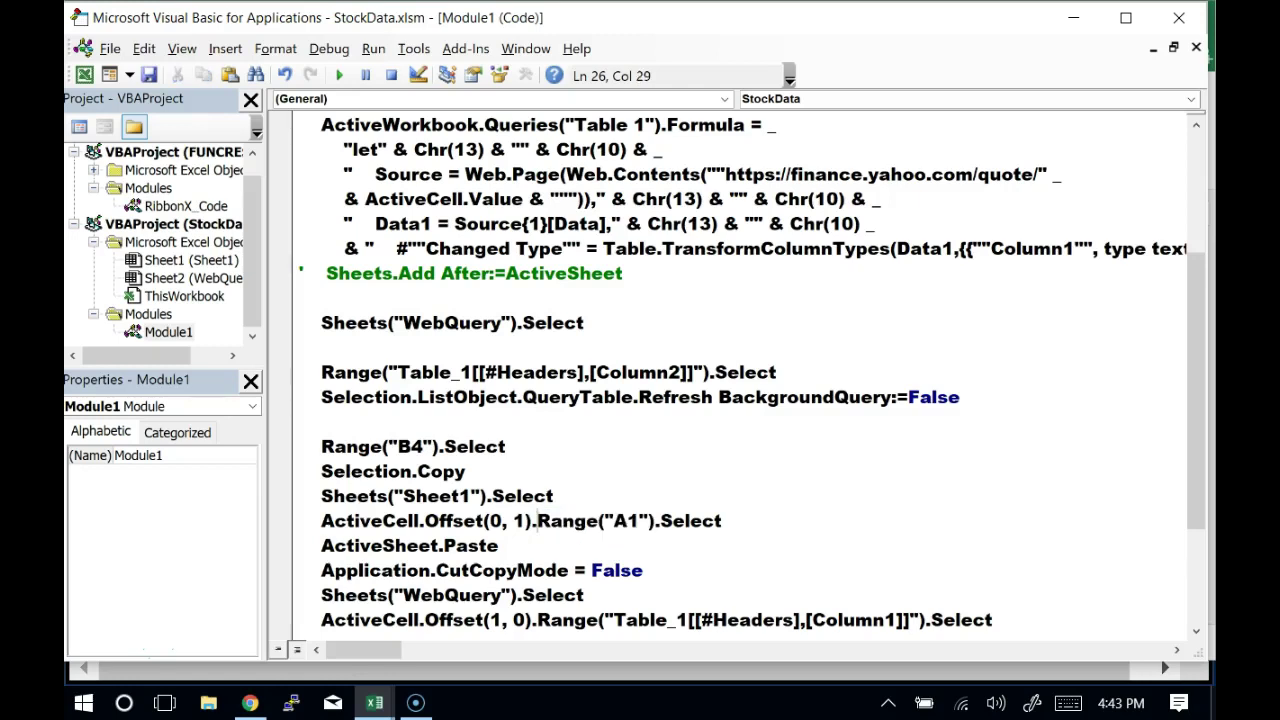
key("Right")
key("Right")
key("Right")
key("Right")
key("Right")
key("Right")
key("Right")
key("Right")
key("Right")
key("Right")
key("Right")
key("Left")
key("Left")
key("Left")
key("Left")
key("Left")
key("Left")
key("Left")
key("Left")
key("Left")
key("Left")
key("Left")
key("shift+Home")
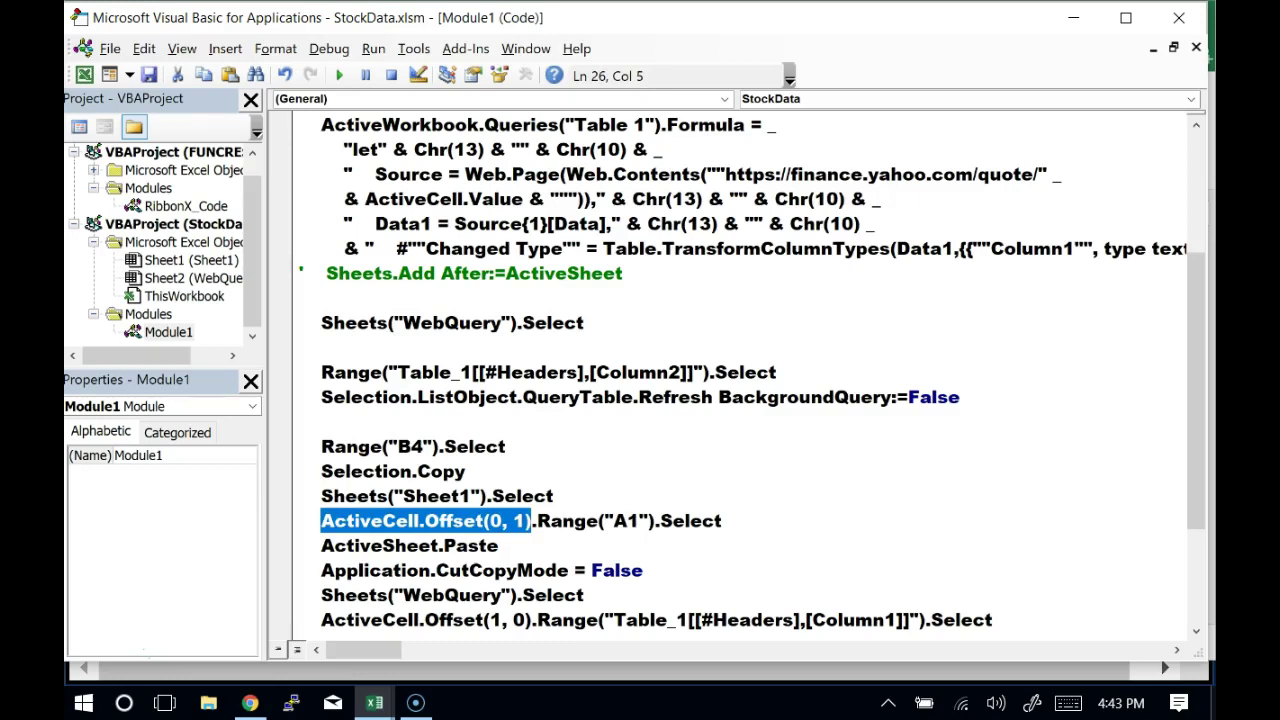
key("Right")
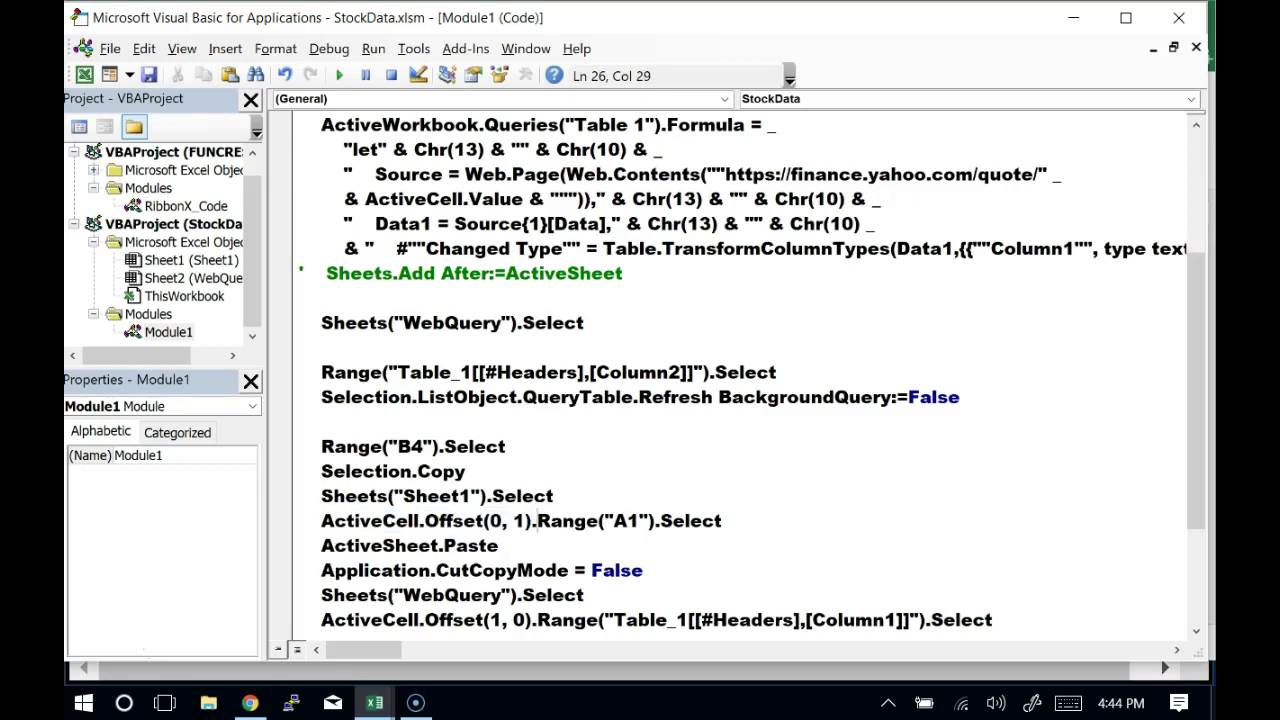
key("shift+Right")
key("shift+Right")
key("shift+Right")
key("shift+Right")
key("shift+Right")
key("shift+Right")
key("shift+Right")
key("shift+Right")
key("shift+Right")
key("shift+Right")
key("shift+Right")
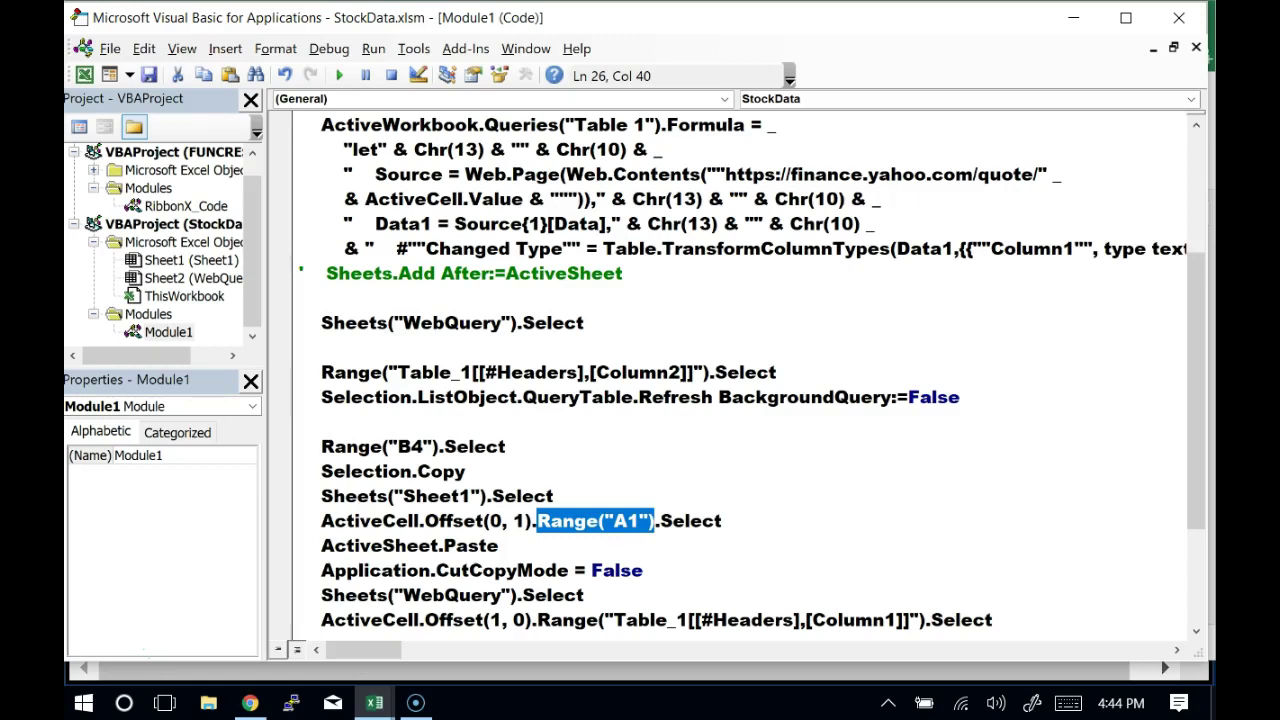
key("Delete")
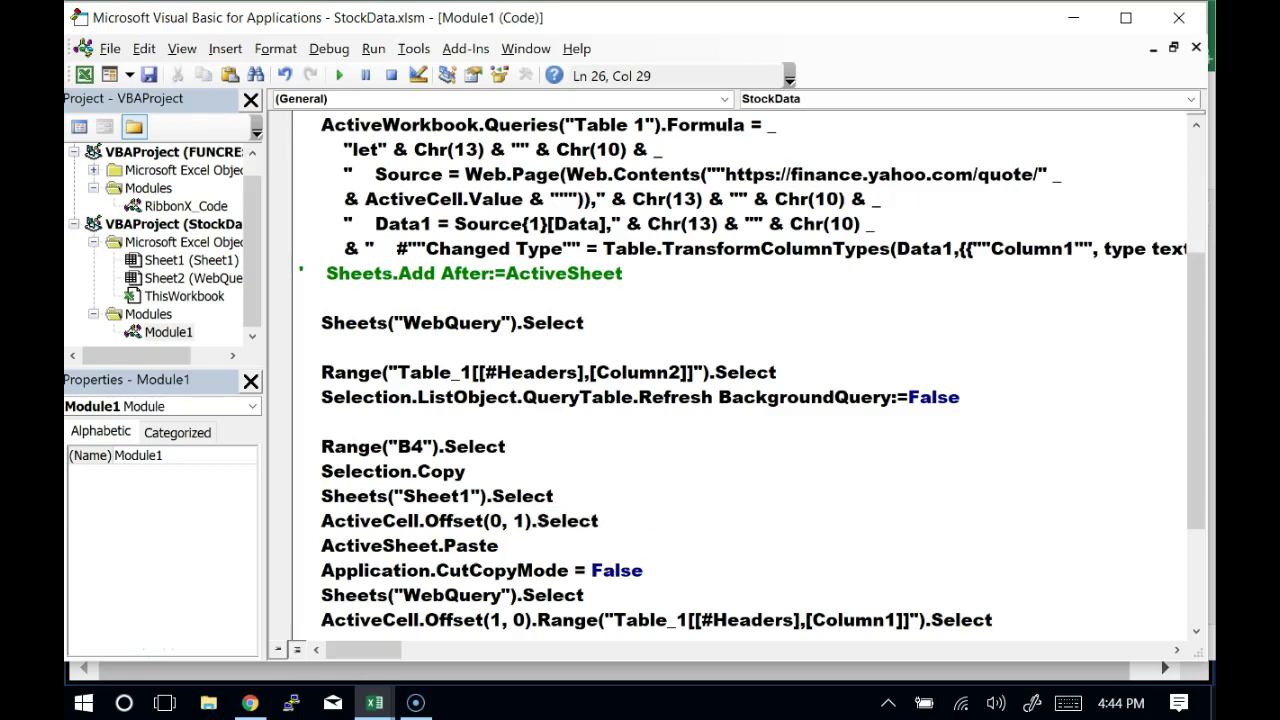
key("Down")
key("Down")
Review the Offset(1, 0) Table_1 Column1 line and go to the final Sheet1 selection line
left_click(538, 620)
scroll(700, 400, "down", 2)
key("Up")
key("Up")
left_click(538, 520)
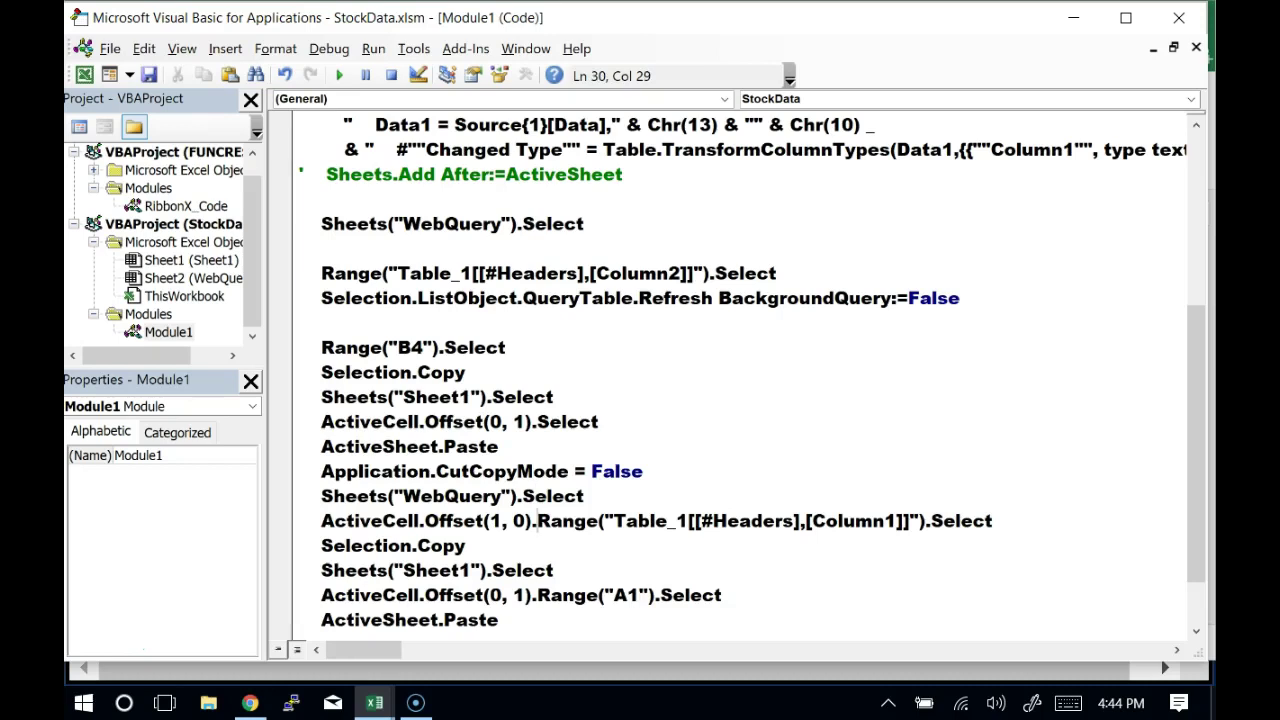
key("Right")
key("Right")
key("Right")
key("Right")
key("Right")
key("Right")
key("Right")
key("Right")
key("Right")
key("Right")
key("Right")
key("Right")
key("Right")
key("Right")
key("Right")
key("Right")
key("Right")
key("Right")
key("Right")
key("Right")
key("Right")
key("Right")
key("Right")
key("Right")
key("Right")
key("Left")
key("Left")
key("Left")
key("Down")
key("Down")
key("Down")
key("Down")
Add ActiveCell.Offset(1, -2).Range("A1").Select after the last ActiveSheet.Paste, before End Sub
key("Return")
type("ActiveCell.Offset(1, -2).Range(\"A1\").Select")
key("Left")
key("Left")
key("Left")
key("Left")
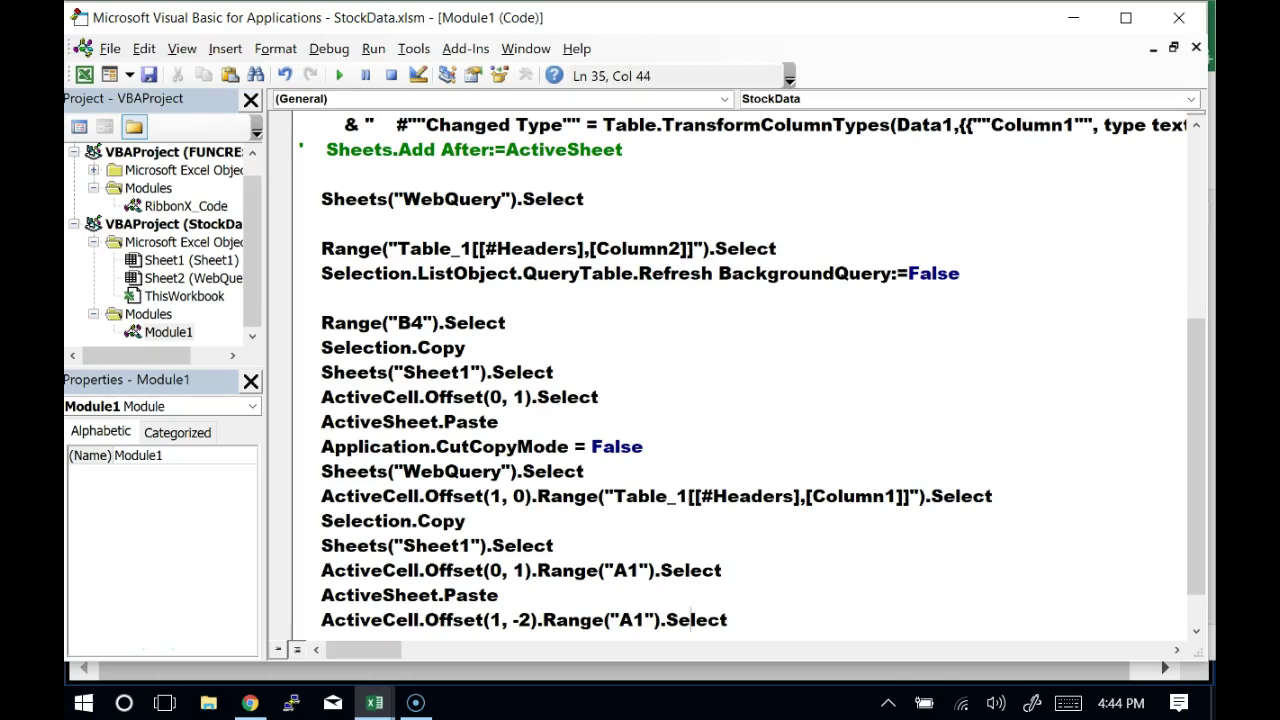
key("Down")
key("Down")
key("Up")
key("Up")
key("Up")
left_click(592, 570)
key("Left")
key("Left")
key("Left")
key("Left")
key("Left")
key("Left")
key("Left")
key("Left")
key("Left")
key("Left")
key("Right")
key("Right")
left_click(530, 570)
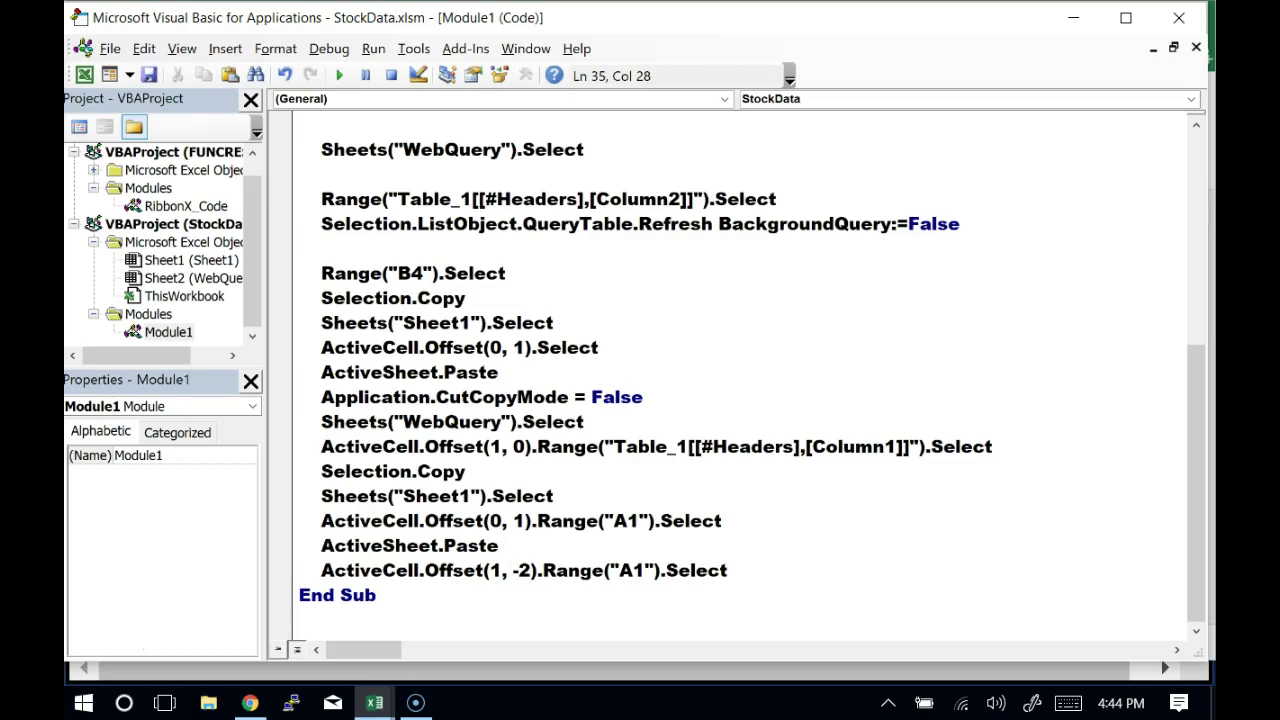
key("Up")
key("Up")
key("Up")
key("Up")
key("Up")
key("Up")
key("Up")
key("Up")
key("Up")
key("Up")
key("Up")
key("Up")
key("Up")
key("Up")
key("Up")
key("Up")
key("Up")
key("Up")
key("Up")
key("Up")
key("Up")
key("Down")
key("Down")
key("Down")
key("Down")
key("Down")
key("Down")
key("Down")
key("Down")
key("Down")
key("Down")
key("Down")
key("Down")
key("Down")
key("Down")
key("Down")
key("Down")
key("Down")
key("Down")
key("Down")
key("Down")
key("Down")
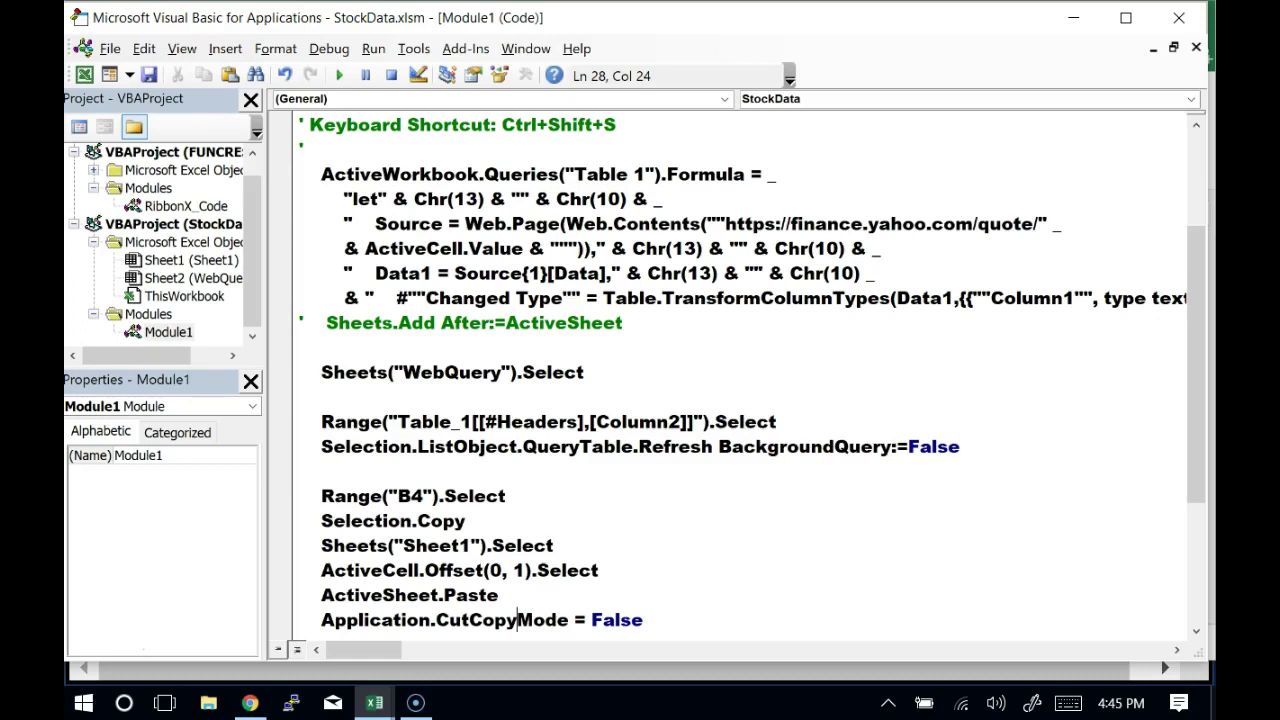
Switch back to Excel and run StockData to load Yahoo Finance data for GOOG
key("alt+F11")
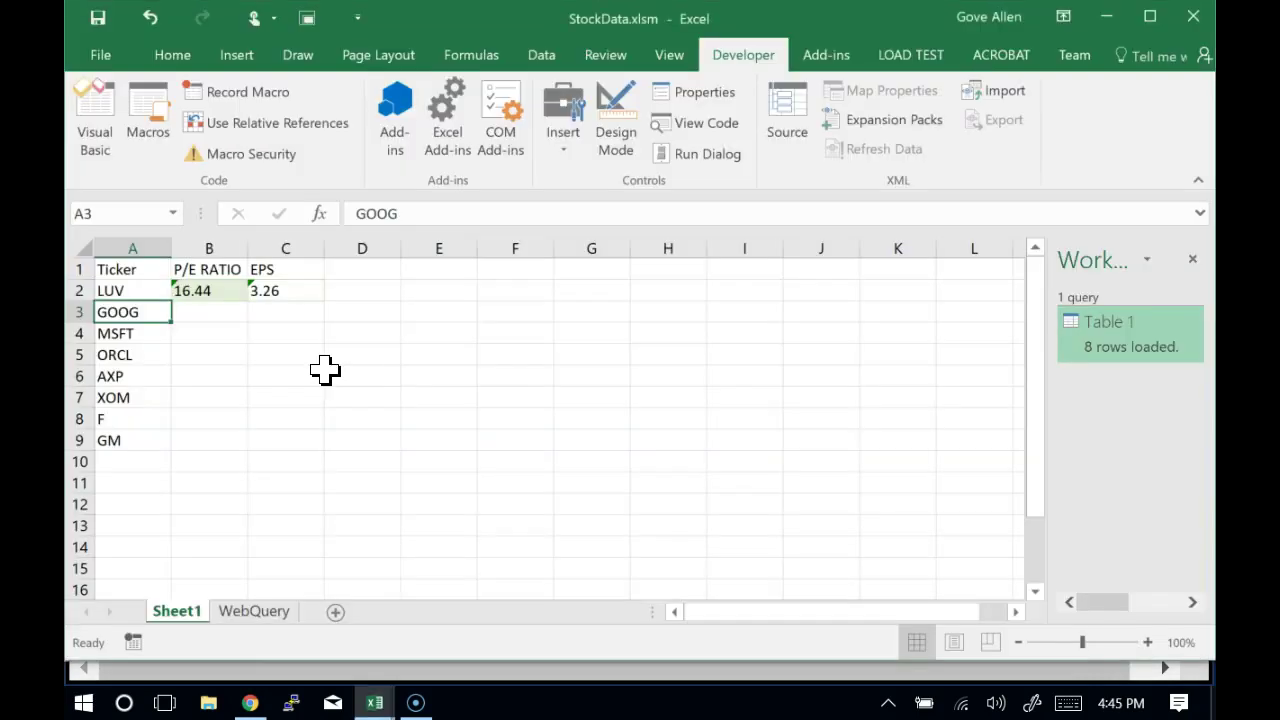
key("ctrl+shift+r")
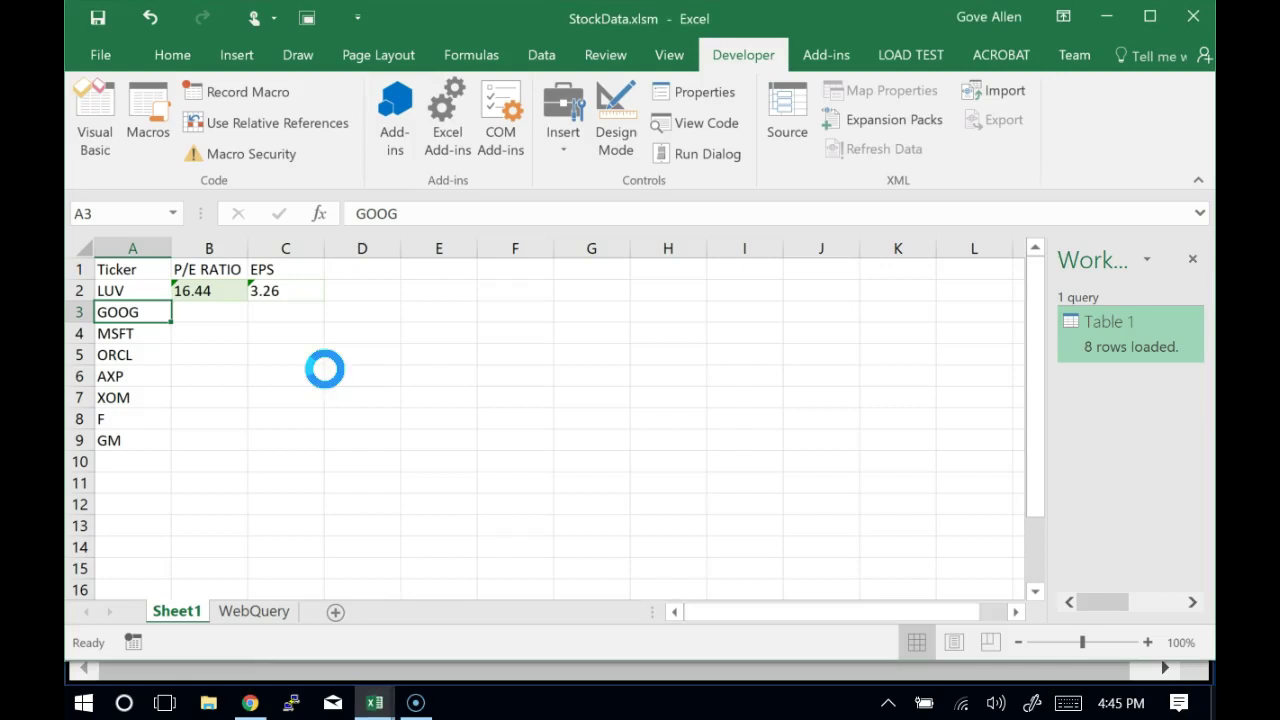